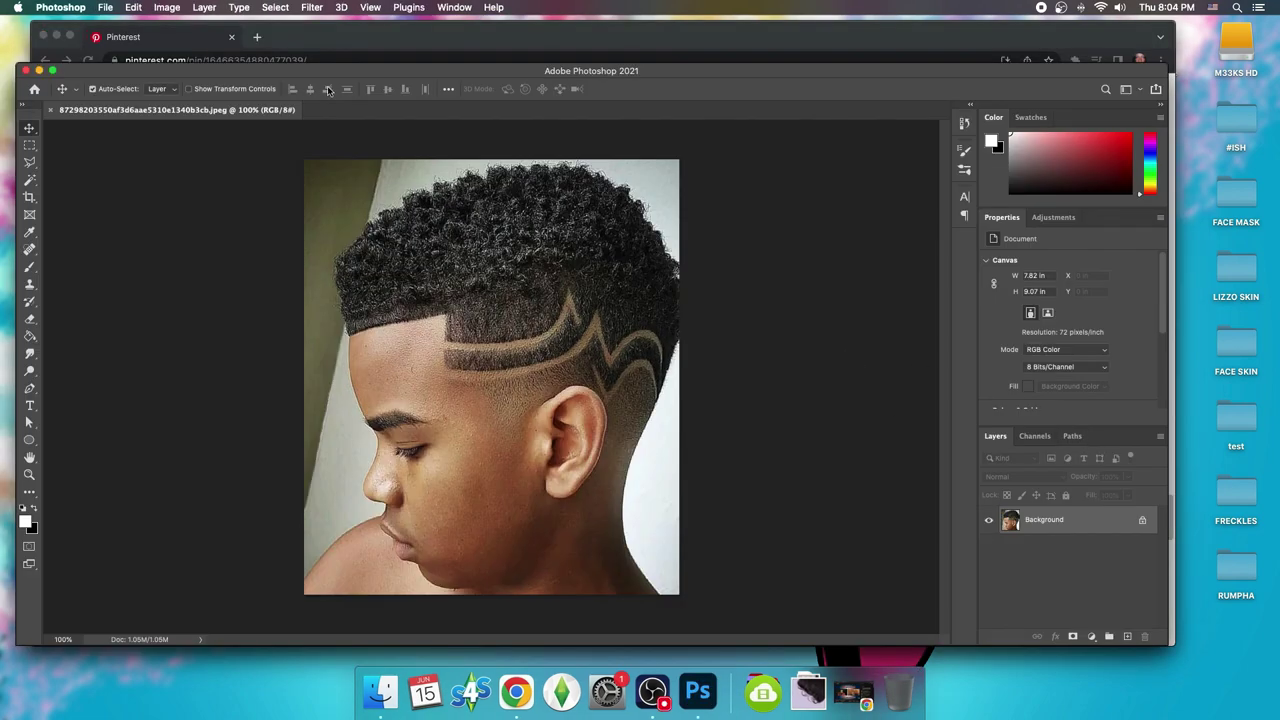
Zoom in on the haircut photo and select the Pen tool.
{"action": "left_click", "coordinate": [369, 8]}
{"action": "left_click", "coordinate": [400, 106]}
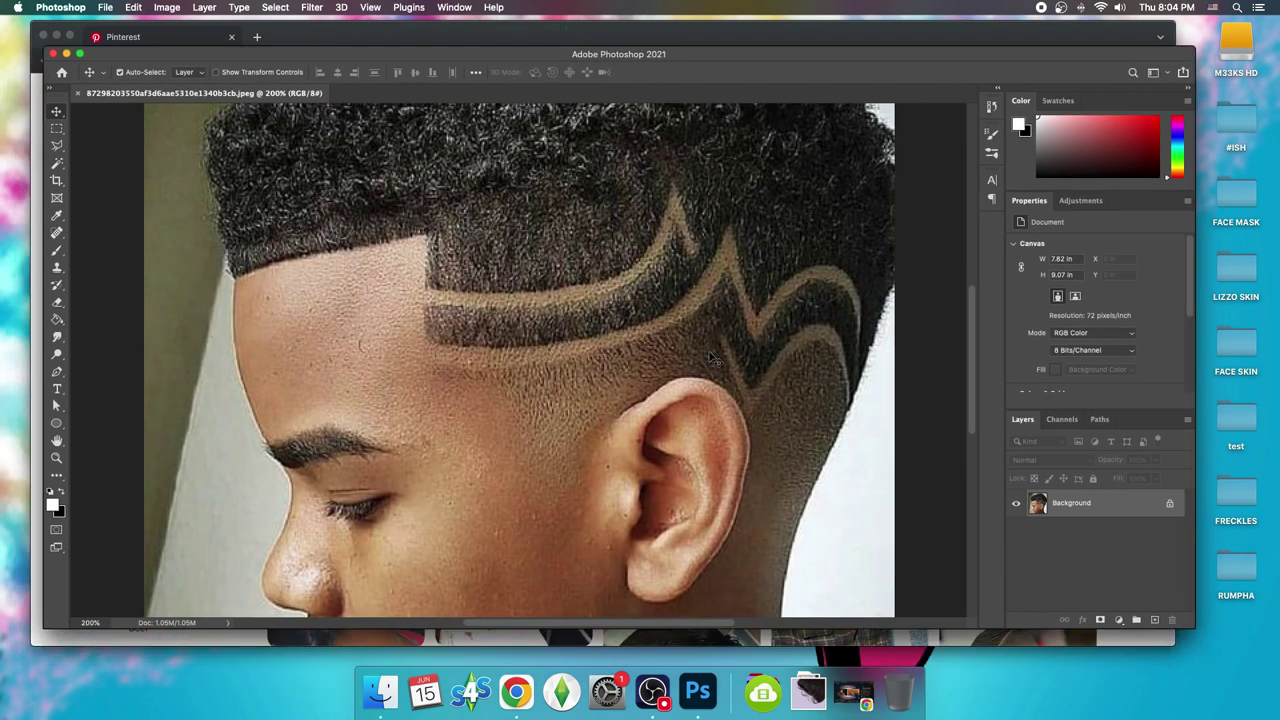
{"action": "left_click", "coordinate": [57, 371]}
{"action": "scroll", "coordinate": [443, 443], "scroll_direction": "down", "scroll_amount": 2}
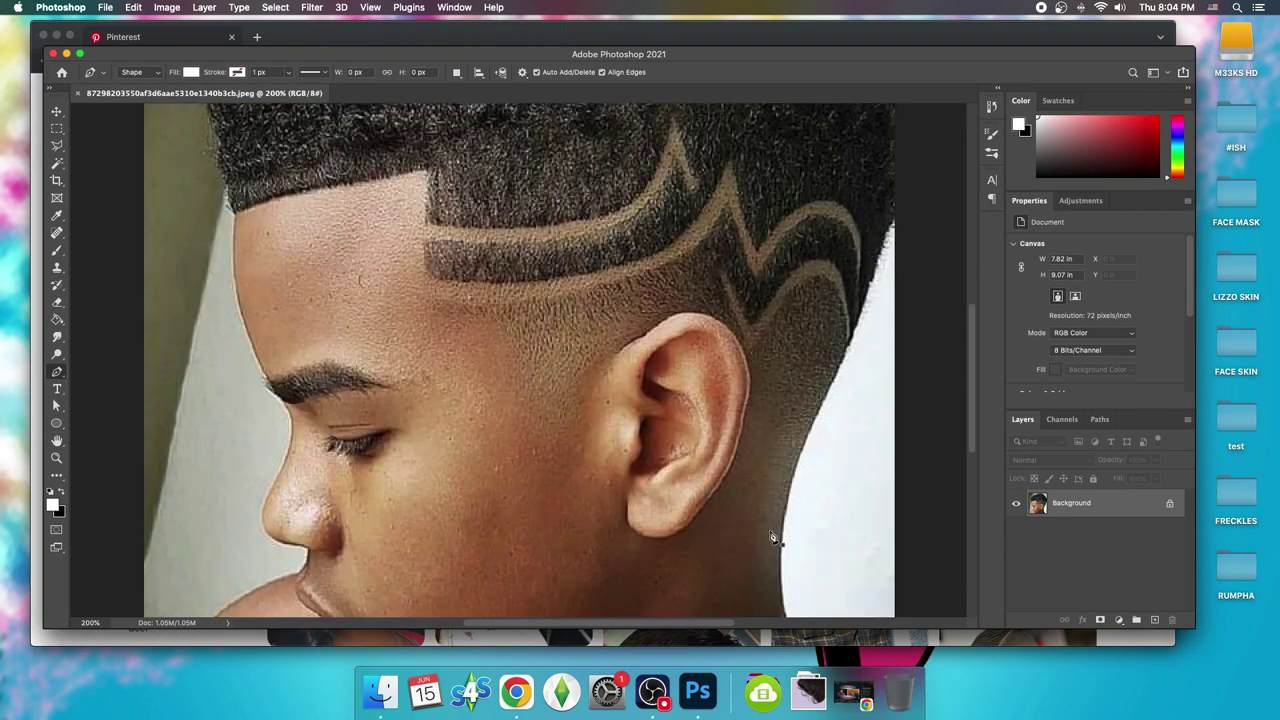
{"action": "scroll", "coordinate": [771, 537], "scroll_direction": "down", "scroll_amount": 2}
Switch the Pen tool to Path mode and discard the accidental shape layer.
{"action": "left_click", "coordinate": [785, 550]}
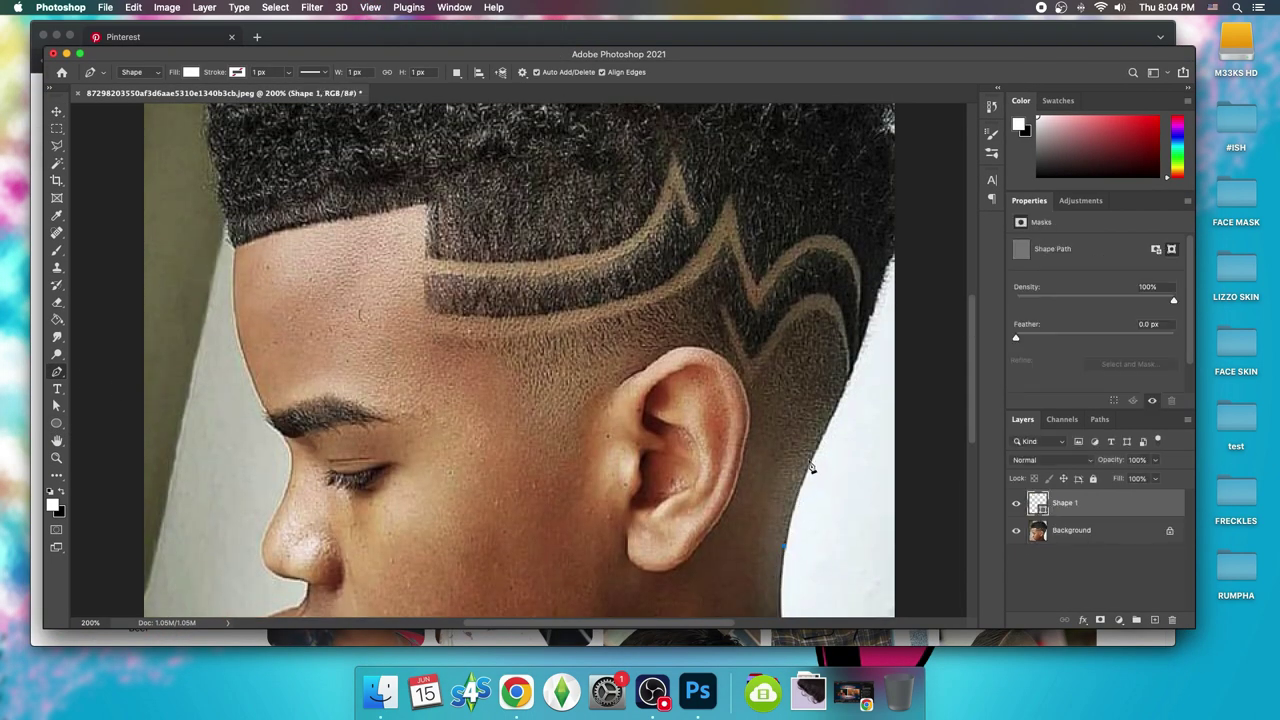
{"action": "left_click", "coordinate": [810, 465]}
{"action": "left_click", "coordinate": [826, 423]}
{"action": "left_click", "coordinate": [158, 78]}
{"action": "left_click", "coordinate": [130, 90]}
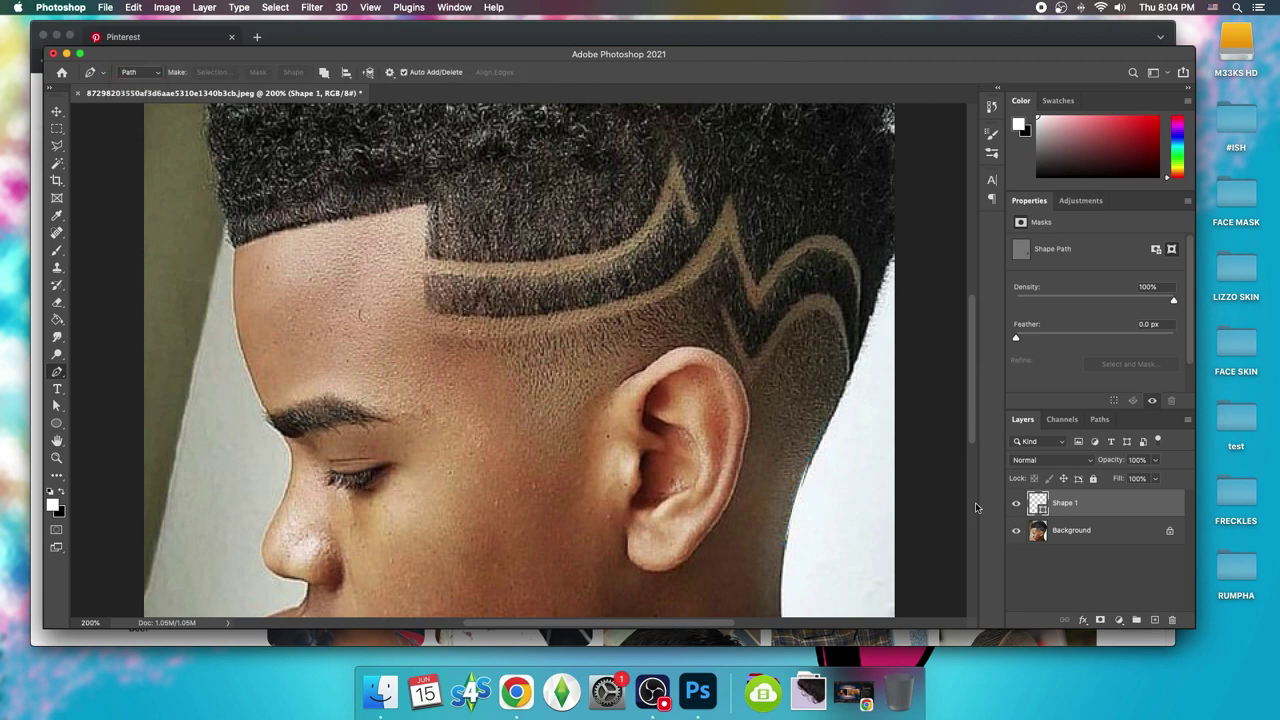
{"action": "key", "text": "BackSpace"}
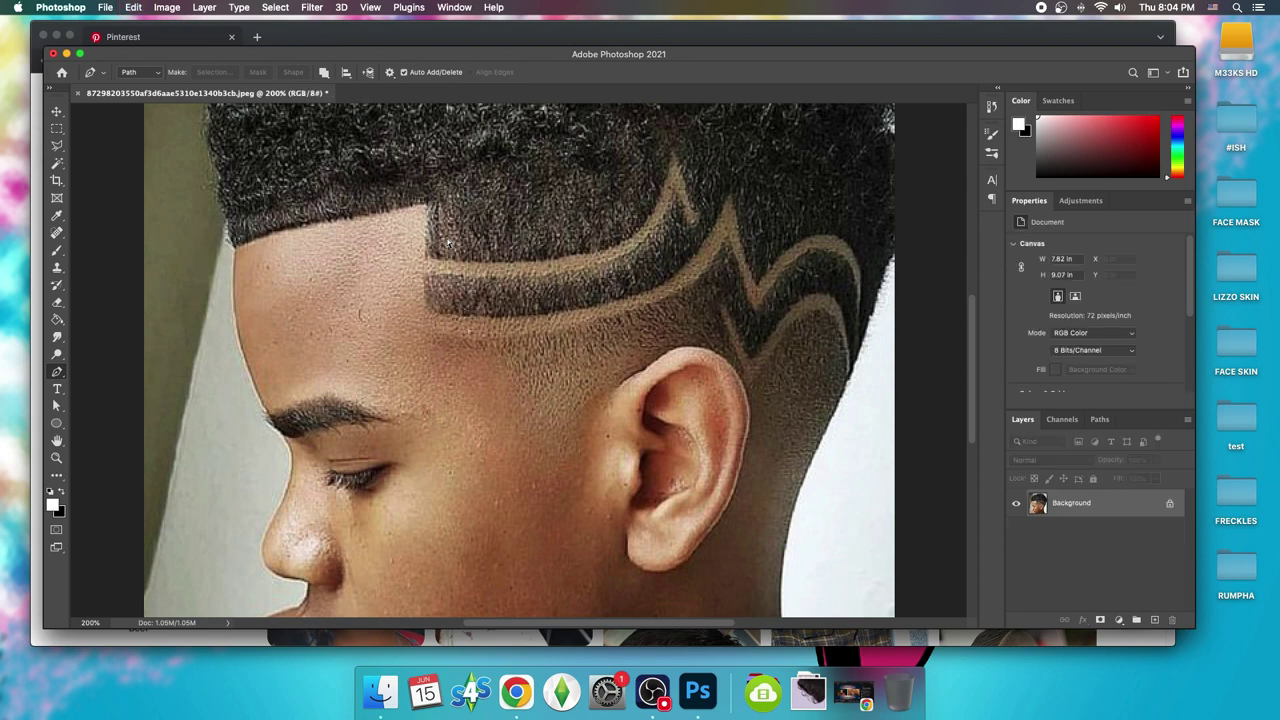
Trace the outline from the back of the neck up the back hair edge.
{"action": "left_click", "coordinate": [785, 553]}
{"action": "left_click_drag", "start_coordinate": [817, 460], "coordinate": [826, 434]}
{"action": "scroll", "coordinate": [869, 334], "scroll_direction": "up", "scroll_amount": 3}
{"action": "left_click", "coordinate": [889, 331]}
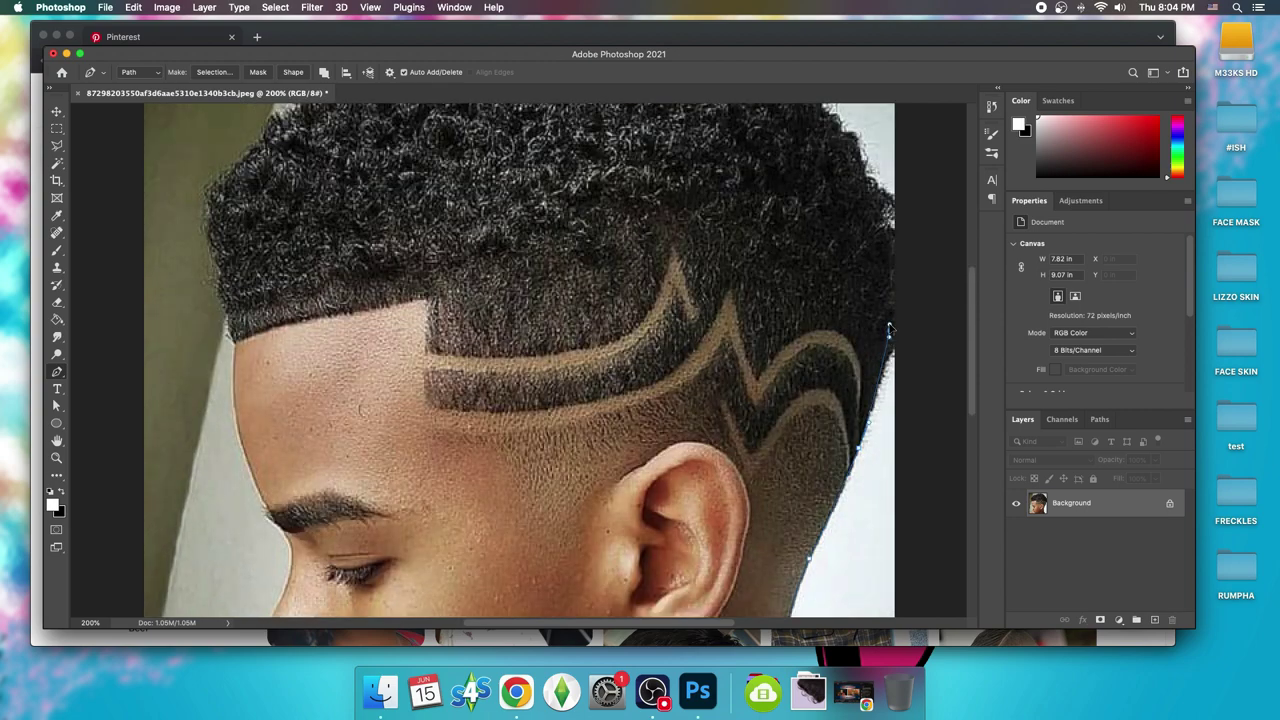
{"action": "left_click", "coordinate": [885, 272]}
{"action": "left_click_drag", "start_coordinate": [864, 229], "coordinate": [898, 238]}
{"action": "scroll", "coordinate": [866, 206], "scroll_direction": "up", "scroll_amount": 3}
{"action": "left_click", "coordinate": [864, 290]}
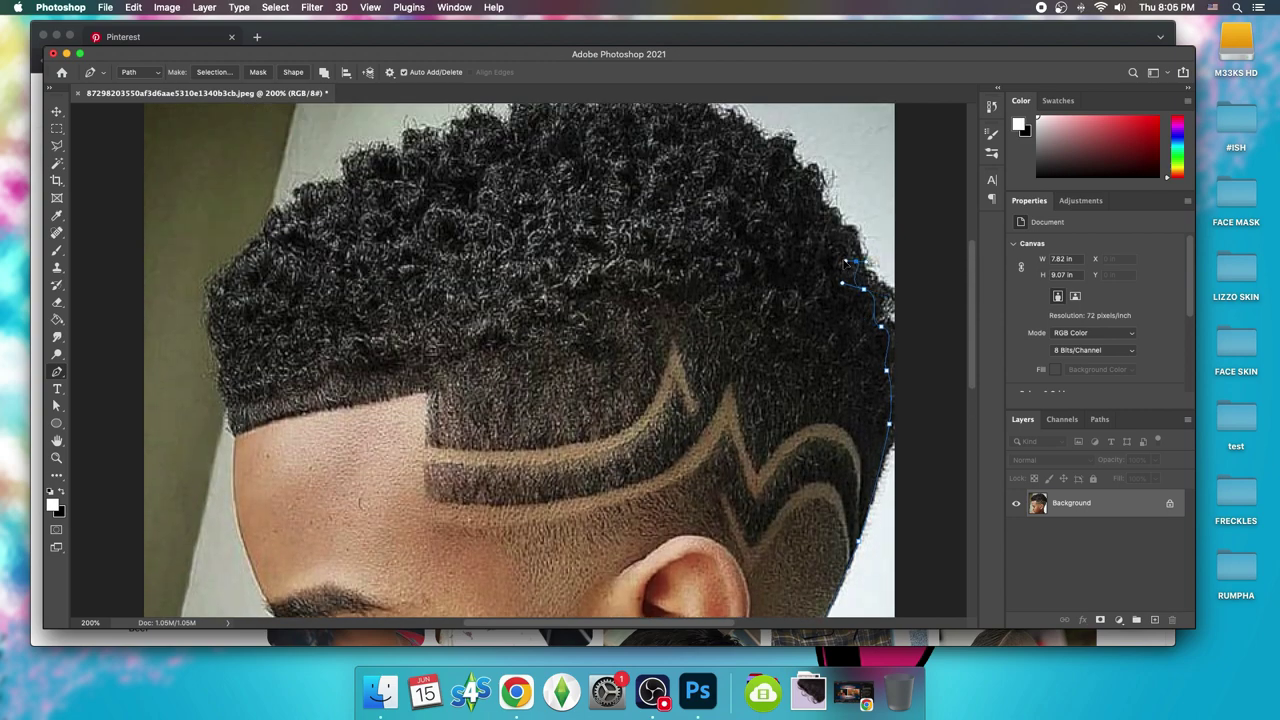
{"action": "mouse_move", "coordinate": [818, 212]}
{"action": "left_mouse_down"}
{"action": "mouse_move", "coordinate": [797, 212]}
{"action": "mouse_move", "coordinate": [784, 165]}
{"action": "left_mouse_up"}
Continue the path across the top of the hair to the front hairline.
{"action": "scroll", "coordinate": [730, 135], "scroll_direction": "up", "scroll_amount": 3}
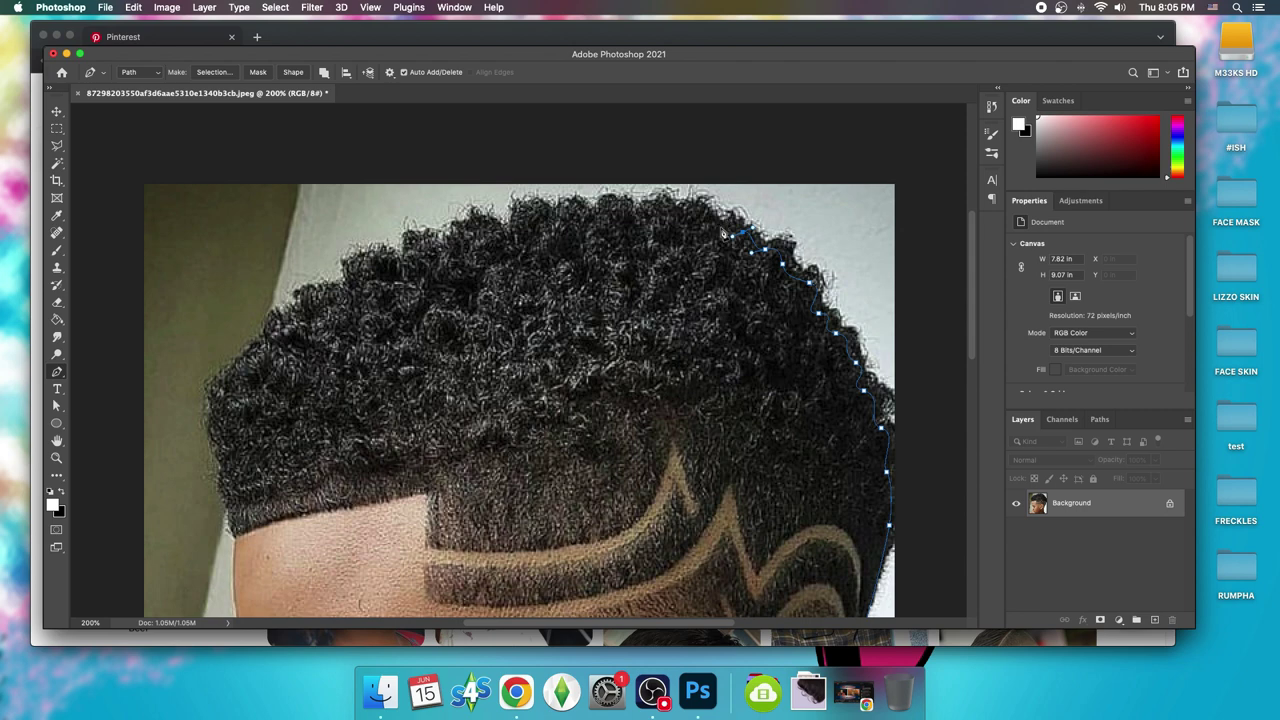
{"action": "mouse_move", "coordinate": [723, 234]}
{"action": "left_mouse_down"}
{"action": "mouse_move", "coordinate": [580, 213]}
{"action": "mouse_move", "coordinate": [518, 243]}
{"action": "left_mouse_up"}
{"action": "mouse_move", "coordinate": [518, 243]}
{"action": "left_mouse_down"}
{"action": "mouse_move", "coordinate": [359, 268]}
{"action": "mouse_move", "coordinate": [286, 318]}
{"action": "mouse_move", "coordinate": [217, 391]}
{"action": "mouse_move", "coordinate": [231, 506]}
{"action": "left_mouse_up"}
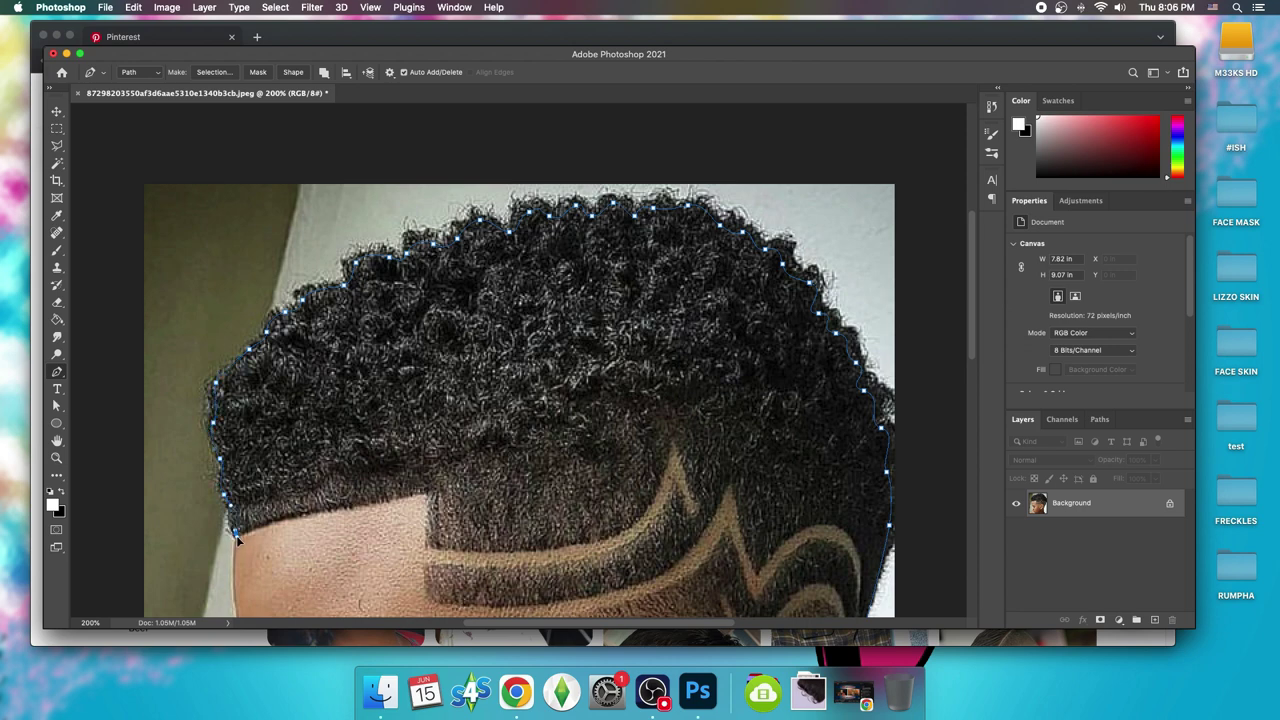
{"action": "left_click_drag", "start_coordinate": [236, 535], "coordinate": [309, 517]}
{"action": "left_click_drag", "start_coordinate": [430, 500], "coordinate": [428, 494]}
Extend the path down the sideburn and toward the cheek.
{"action": "scroll", "coordinate": [428, 463], "scroll_direction": "down", "scroll_amount": 3}
{"action": "scroll", "coordinate": [428, 463], "scroll_direction": "down", "scroll_amount": 2}
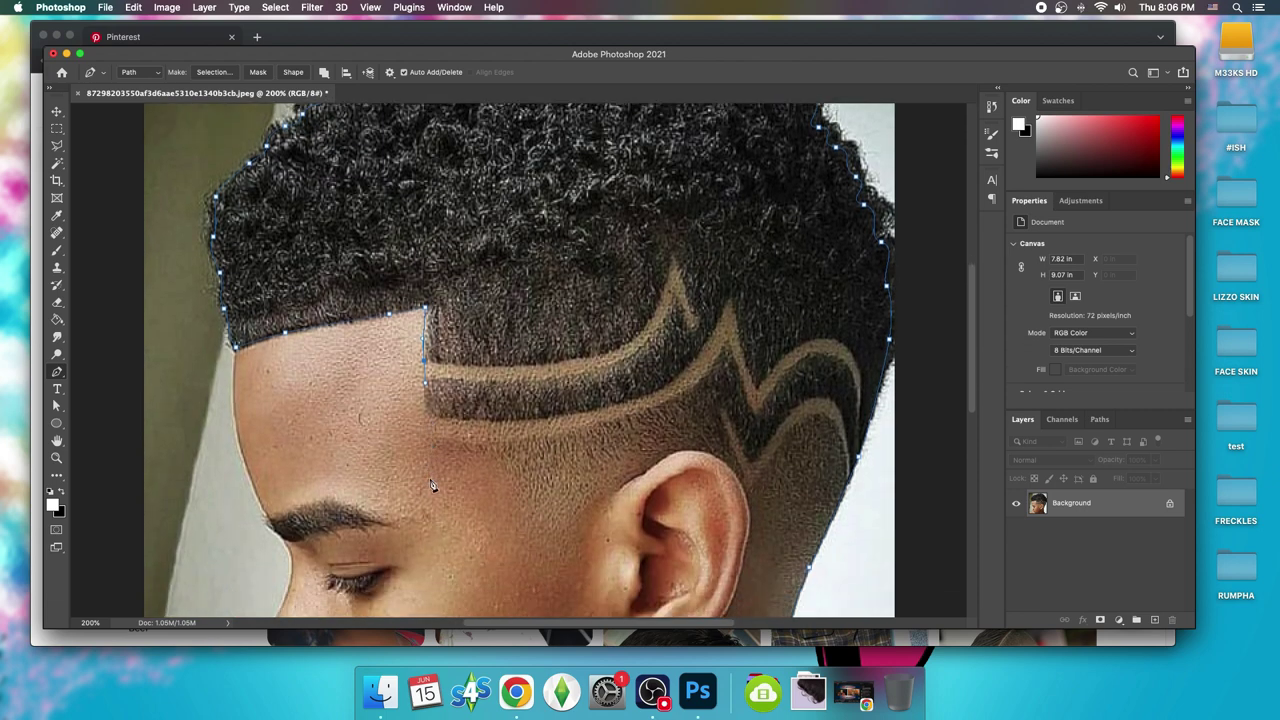
{"action": "left_click_drag", "start_coordinate": [435, 485], "coordinate": [443, 513]}
{"action": "scroll", "coordinate": [515, 527], "scroll_direction": "down", "scroll_amount": 2}
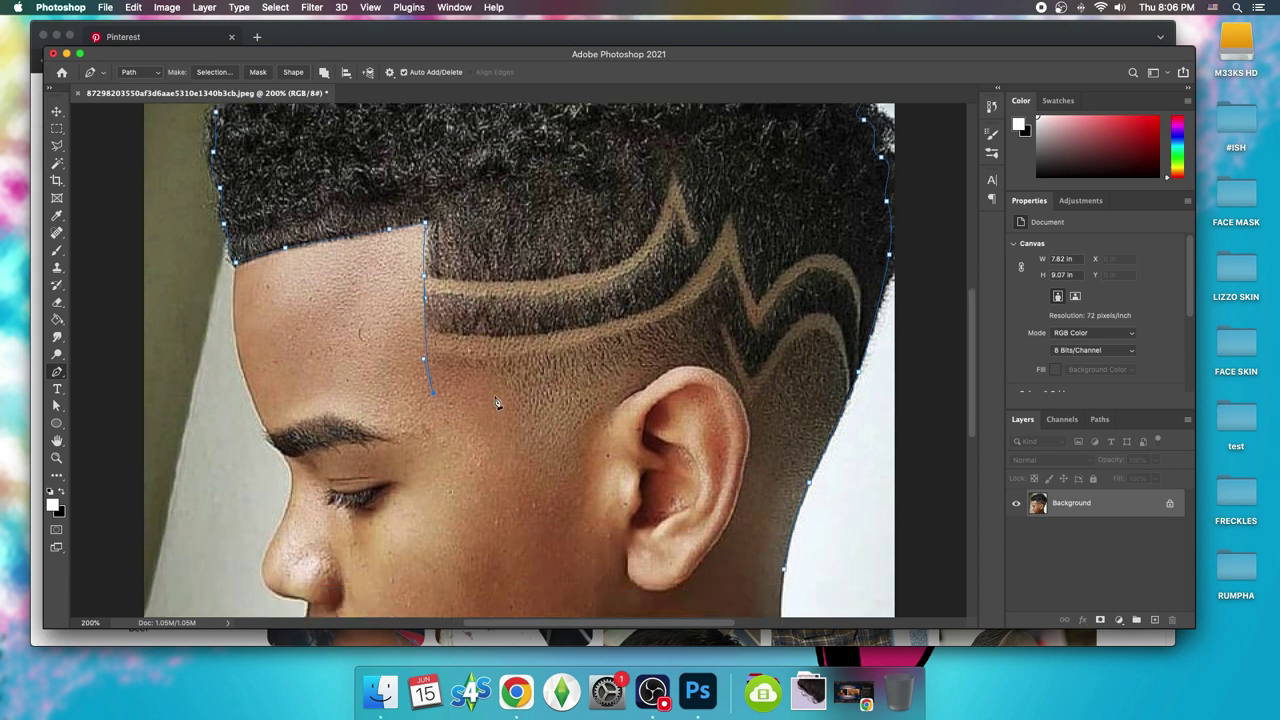
{"action": "left_click_drag", "start_coordinate": [482, 388], "coordinate": [505, 397]}
{"action": "left_click", "coordinate": [520, 474]}
Curve the path over the ear and end it below the ear.
{"action": "left_click_drag", "start_coordinate": [561, 519], "coordinate": [568, 533]}
{"action": "left_click_drag", "start_coordinate": [703, 371], "coordinate": [716, 370]}
{"action": "left_click_drag", "start_coordinate": [751, 420], "coordinate": [755, 448]}
{"action": "scroll", "coordinate": [765, 447], "scroll_direction": "down", "scroll_amount": 2}
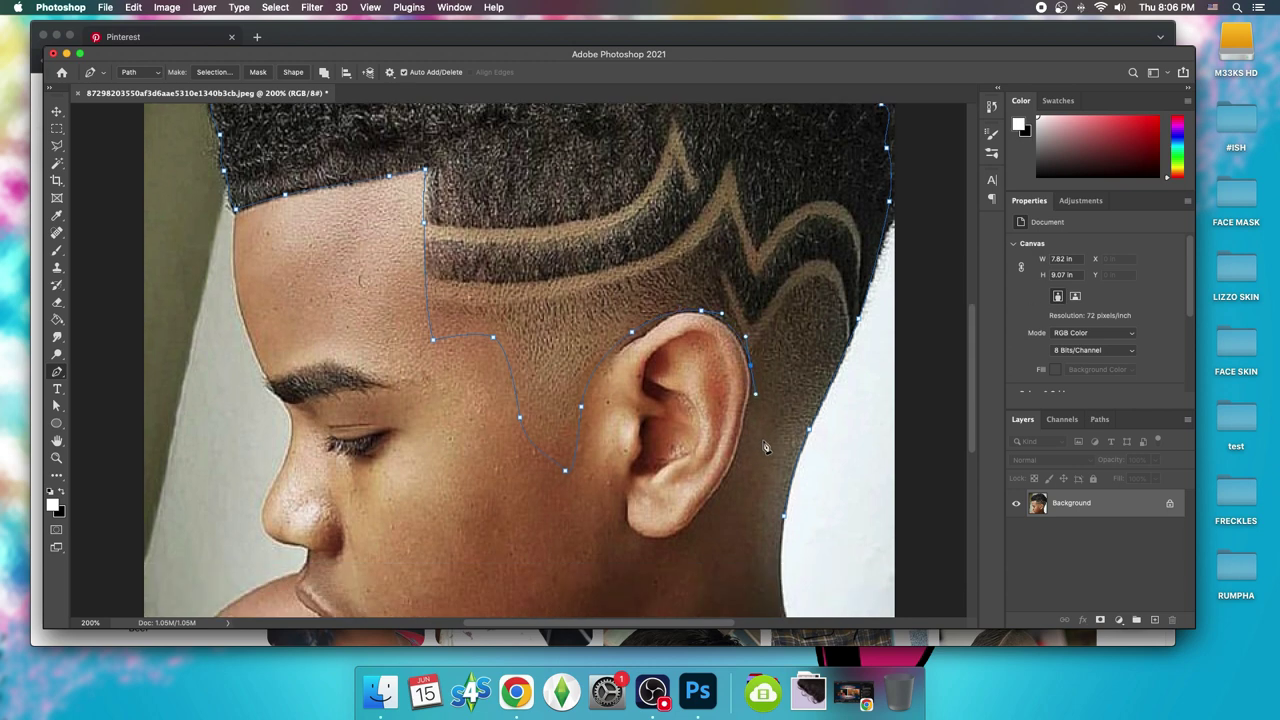
{"action": "left_click", "coordinate": [784, 518]}
Convert the hair path to a selection and copy it onto a new Layer 1.
{"action": "right_click", "coordinate": [730, 254]}
{"action": "left_click", "coordinate": [775, 310]}
{"action": "left_click", "coordinate": [714, 265]}
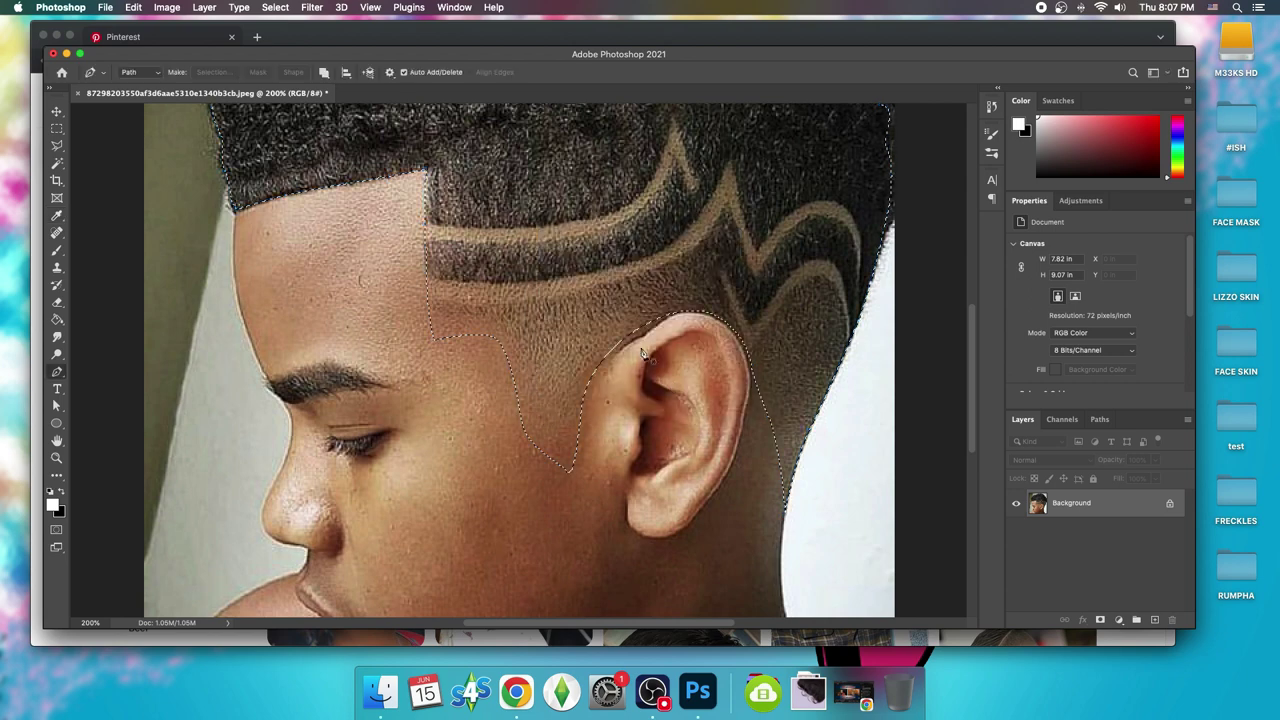
{"action": "left_click", "coordinate": [57, 127]}
{"action": "left_click", "coordinate": [100, 124]}
{"action": "right_click", "coordinate": [541, 213]}
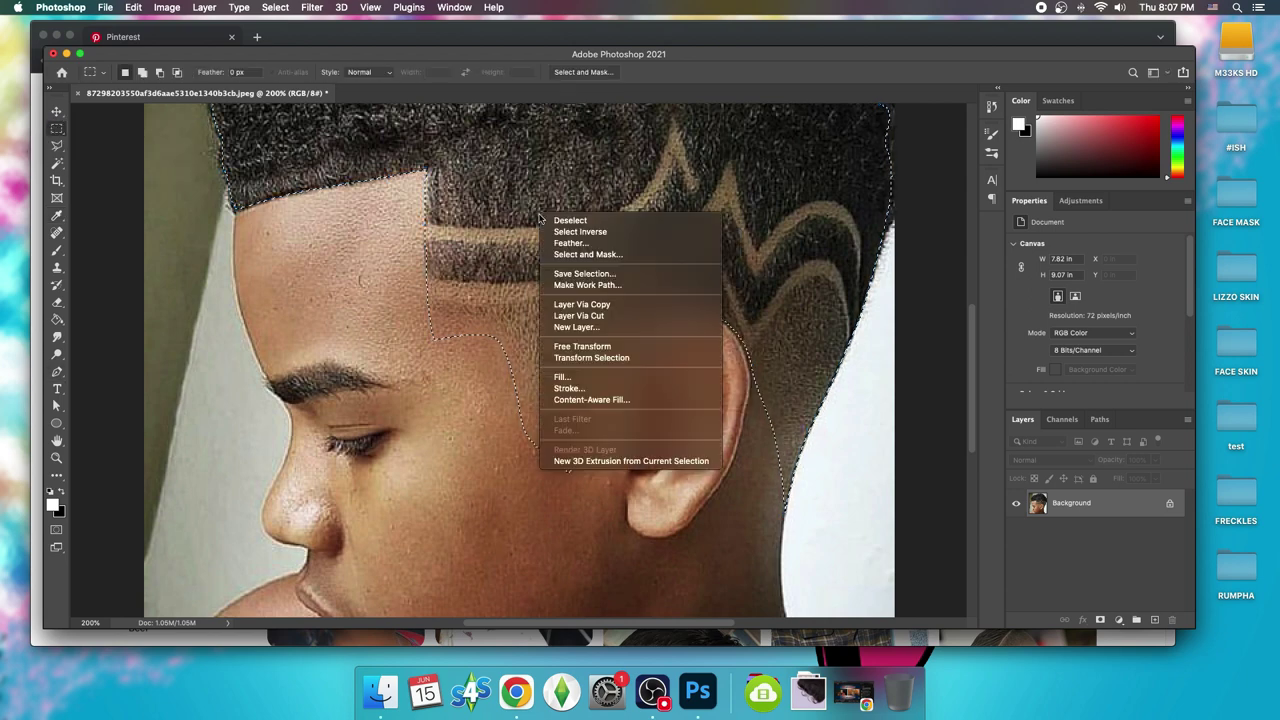
{"action": "left_click", "coordinate": [616, 306]}
Hide the Background photo layer and launch the Camera Raw Filter.
{"action": "left_click", "coordinate": [1016, 531]}
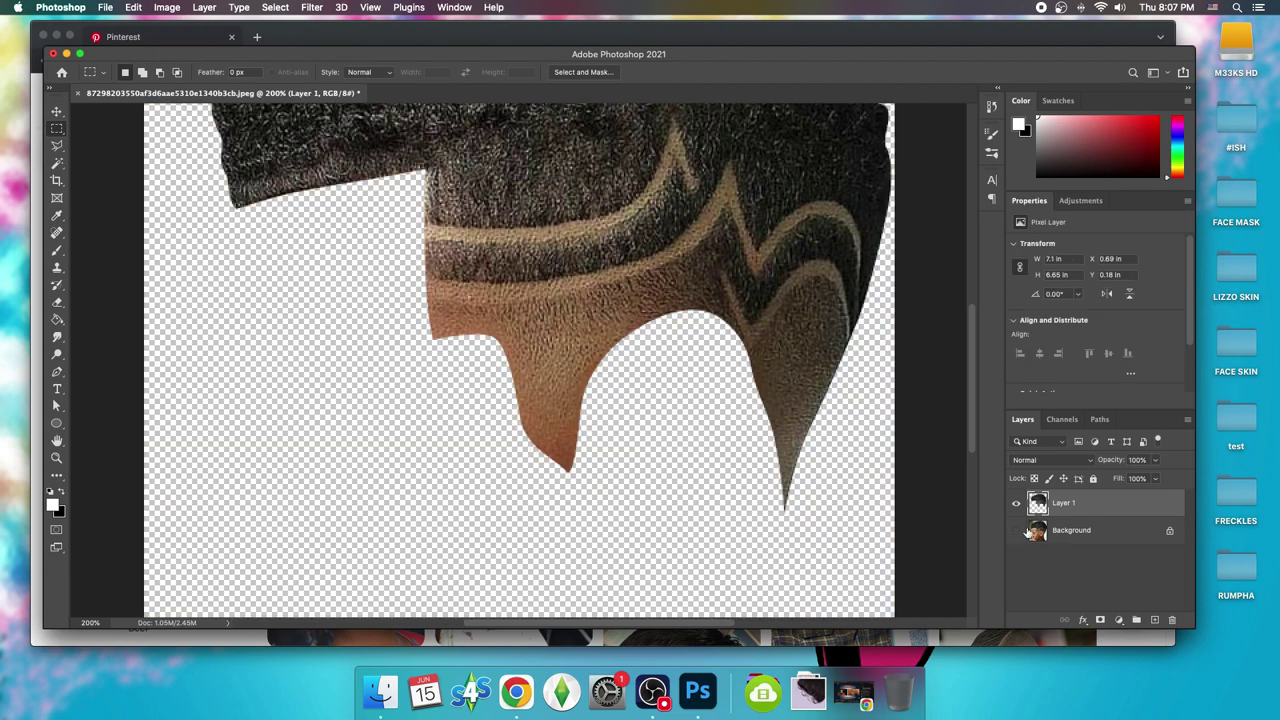
{"action": "scroll", "coordinate": [878, 405], "scroll_direction": "up", "scroll_amount": 5}
{"action": "left_click", "coordinate": [312, 7]}
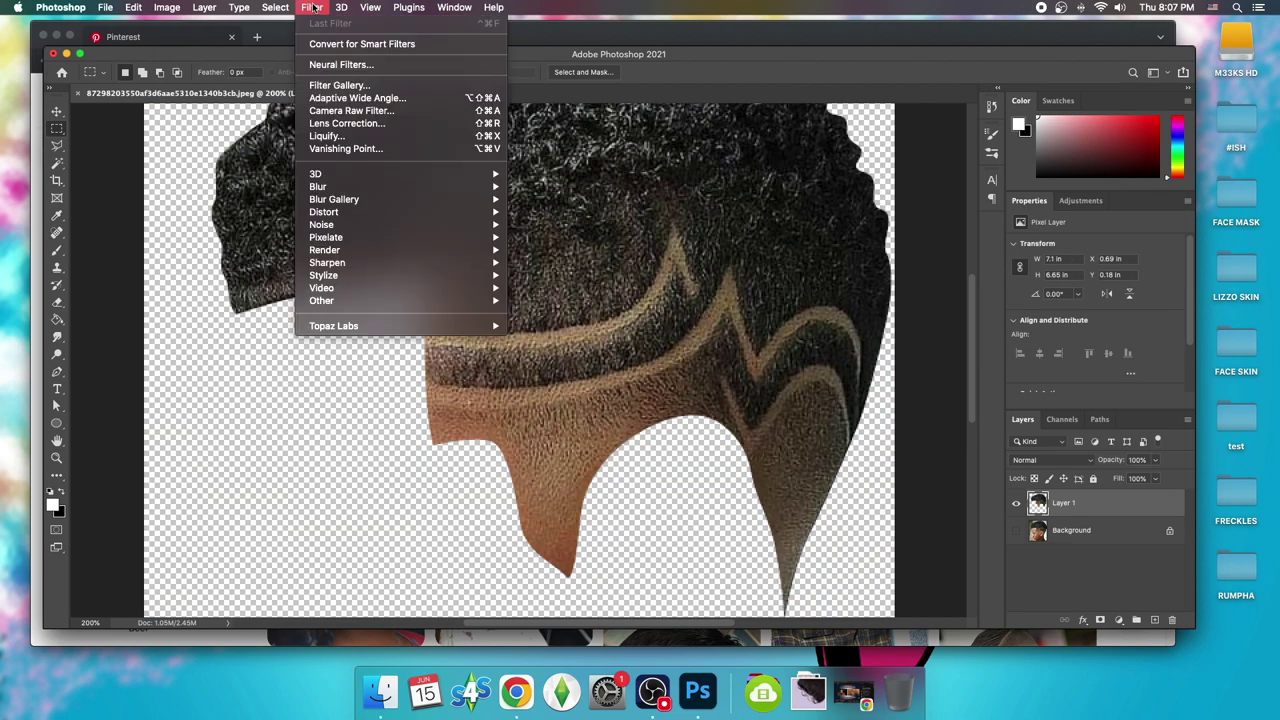
{"action": "left_click", "coordinate": [377, 118]}
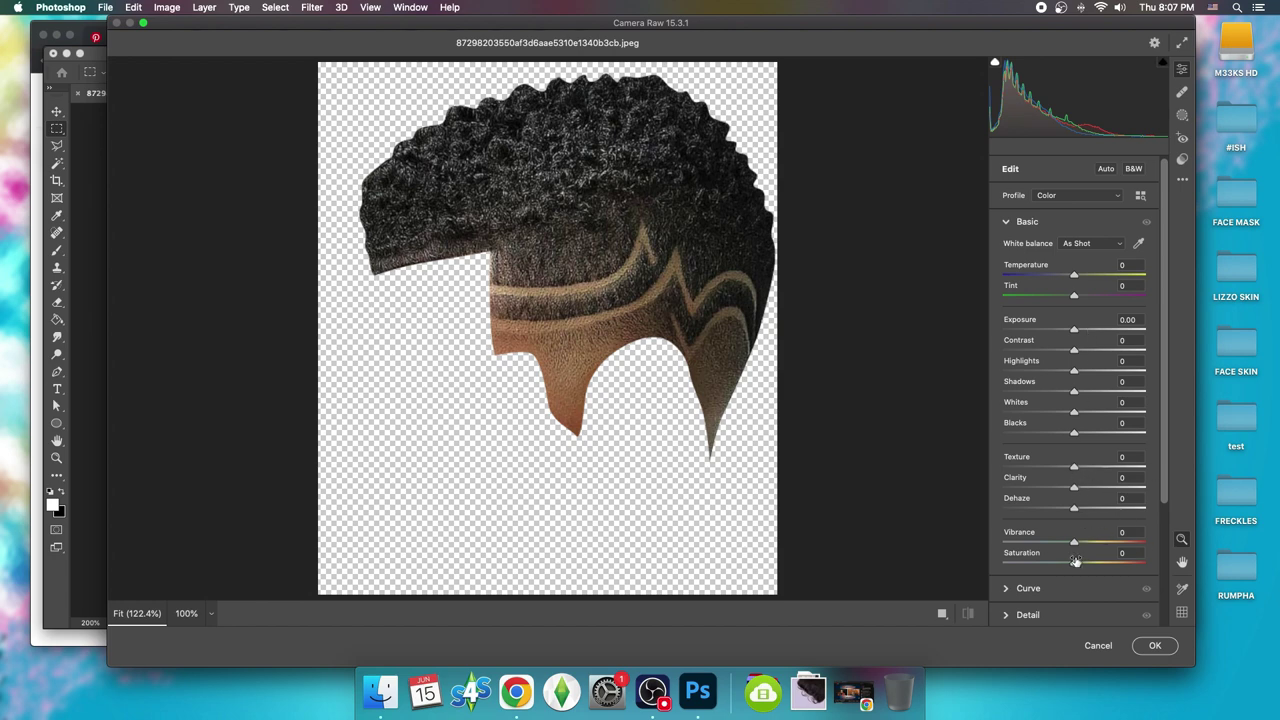
Apply Camera Raw with Saturation +16, Sharpening 18, Noise Reduction 46, Color Noise Reduction 31.
{"action": "left_click_drag", "start_coordinate": [1074, 561], "coordinate": [1081, 566]}
{"action": "left_click_drag", "start_coordinate": [1165, 481], "coordinate": [1161, 535]}
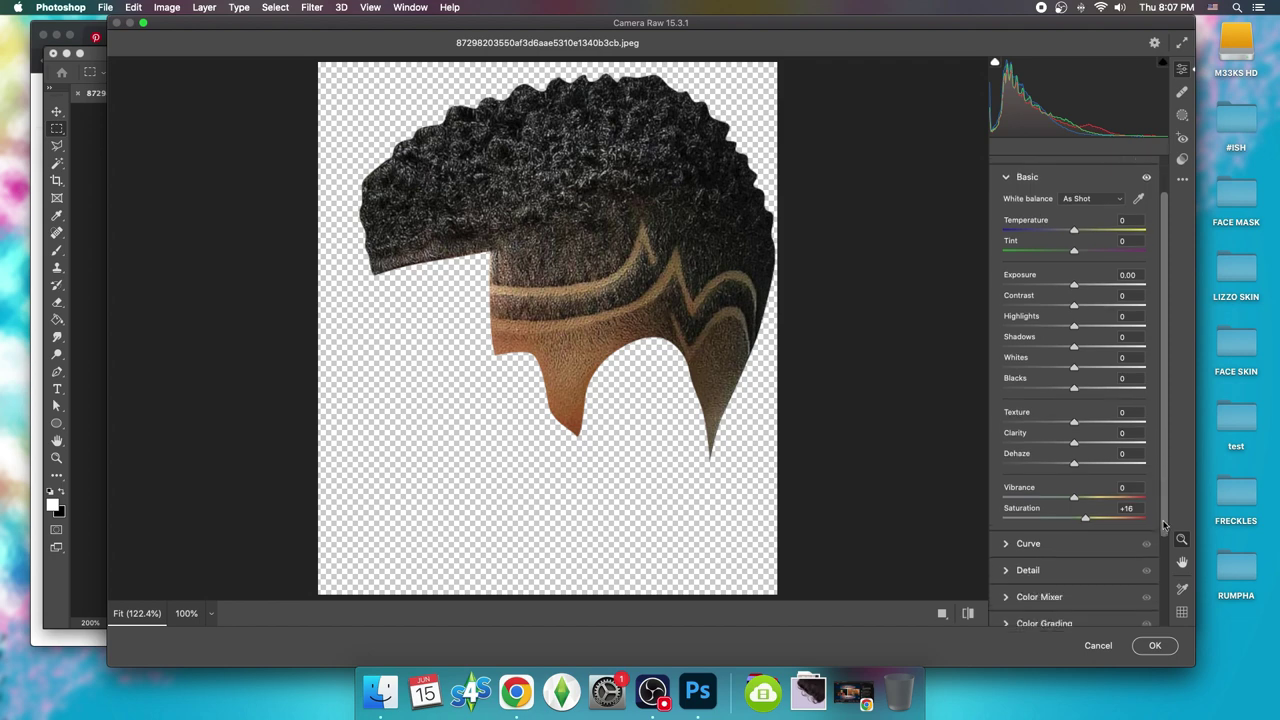
{"action": "scroll", "coordinate": [1119, 548], "scroll_direction": "down", "scroll_amount": 2}
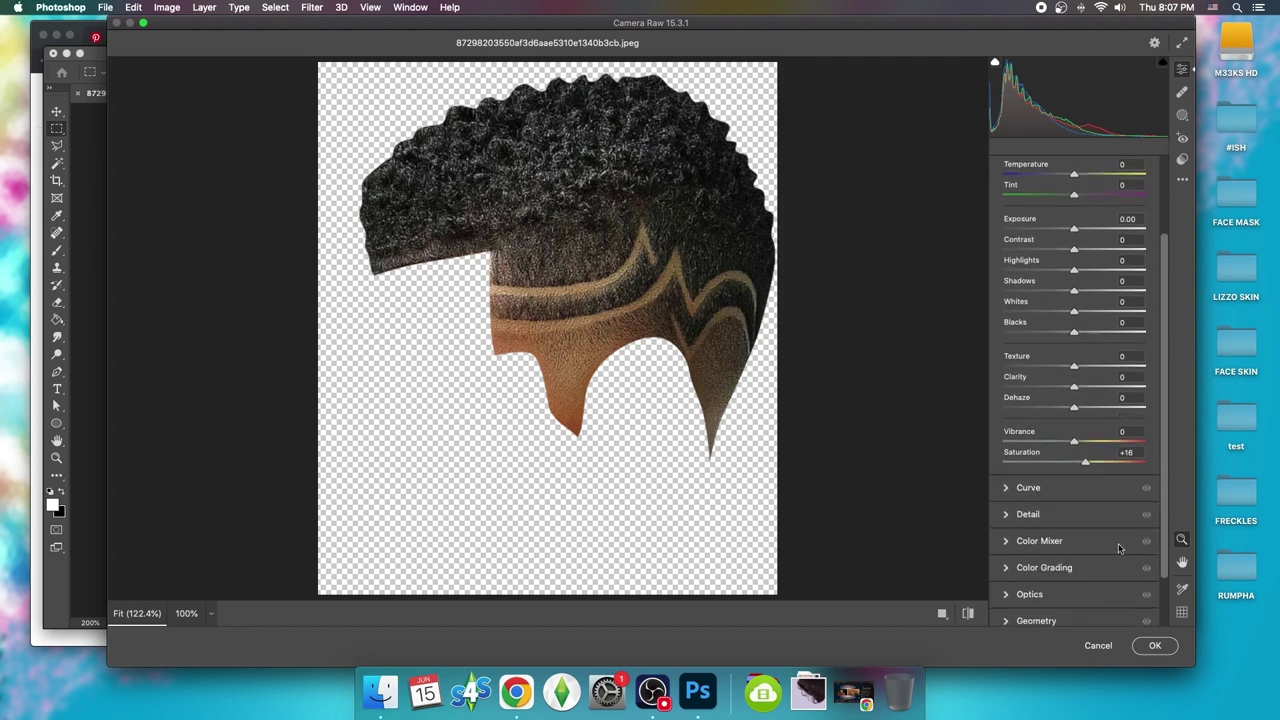
{"action": "left_click", "coordinate": [1007, 517]}
{"action": "mouse_move", "coordinate": [1004, 307]}
{"action": "left_mouse_down"}
{"action": "mouse_move", "coordinate": [1077, 349]}
{"action": "mouse_move", "coordinate": [1070, 366]}
{"action": "mouse_move", "coordinate": [1048, 368]}
{"action": "left_mouse_up"}
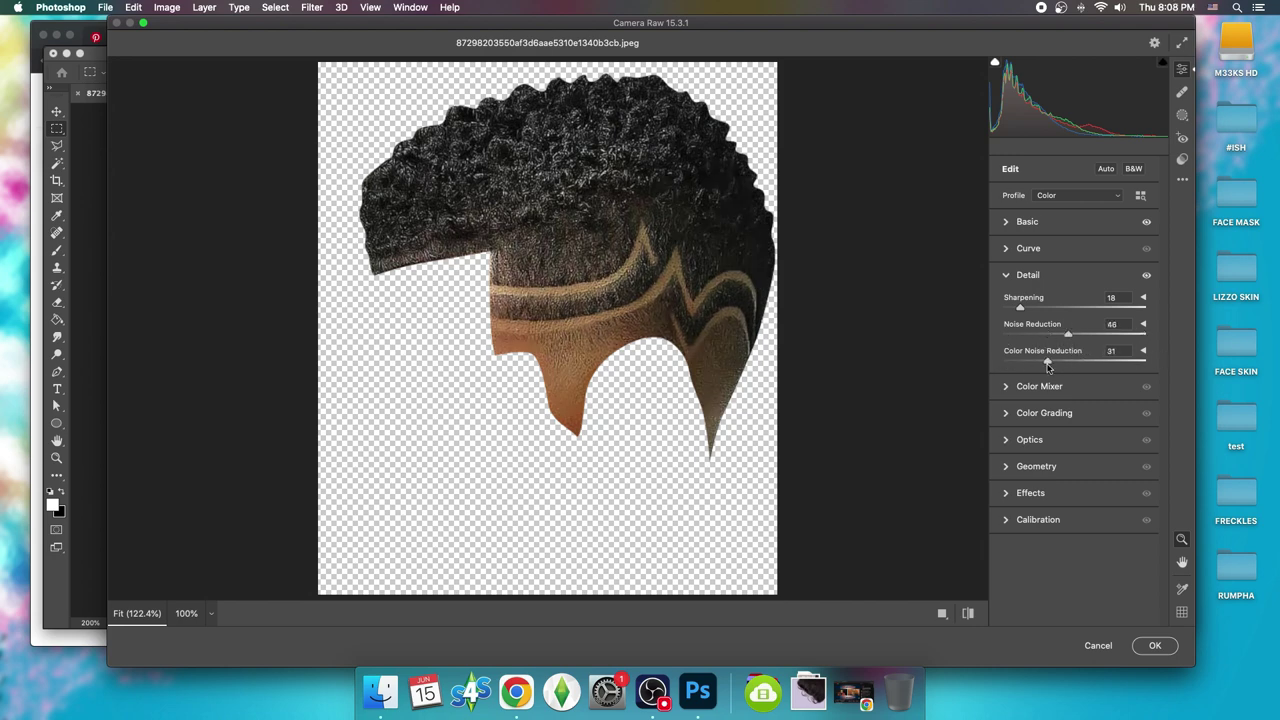
{"action": "left_click", "coordinate": [1155, 646]}
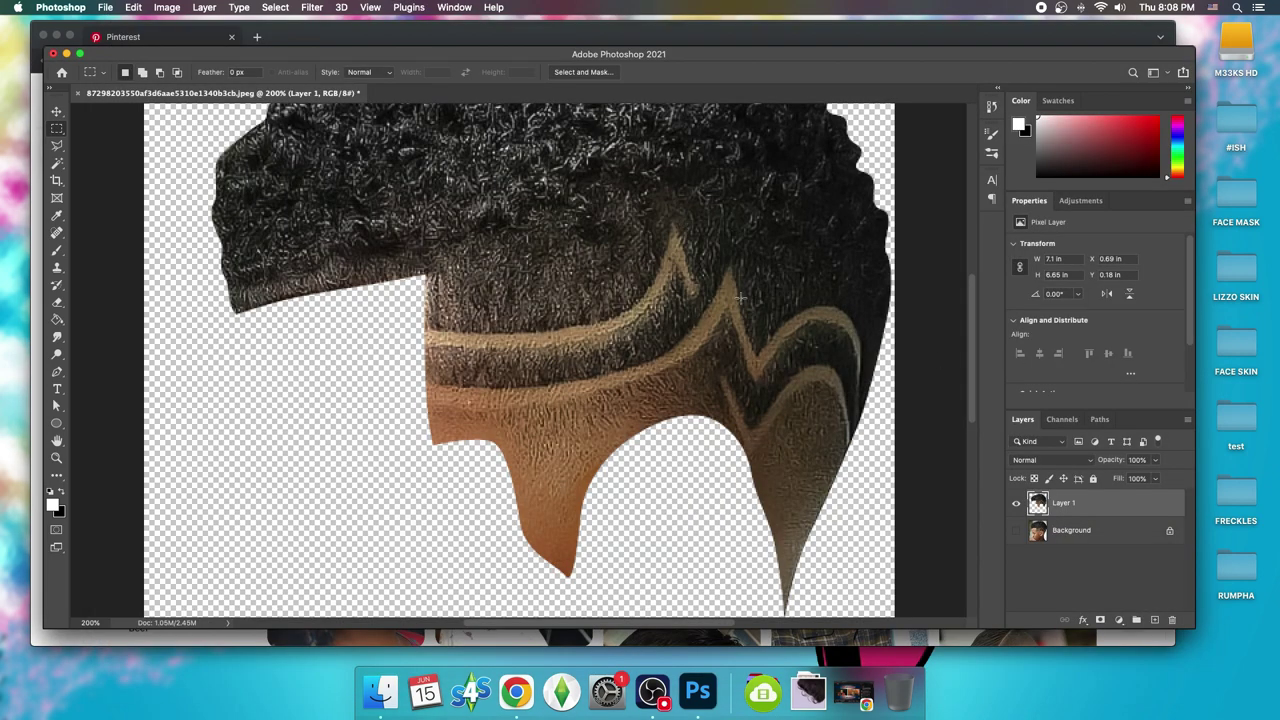
Start a corner-point Pen path along the lower zig-zag stripe up to its peak.
{"action": "left_click", "coordinate": [57, 372]}
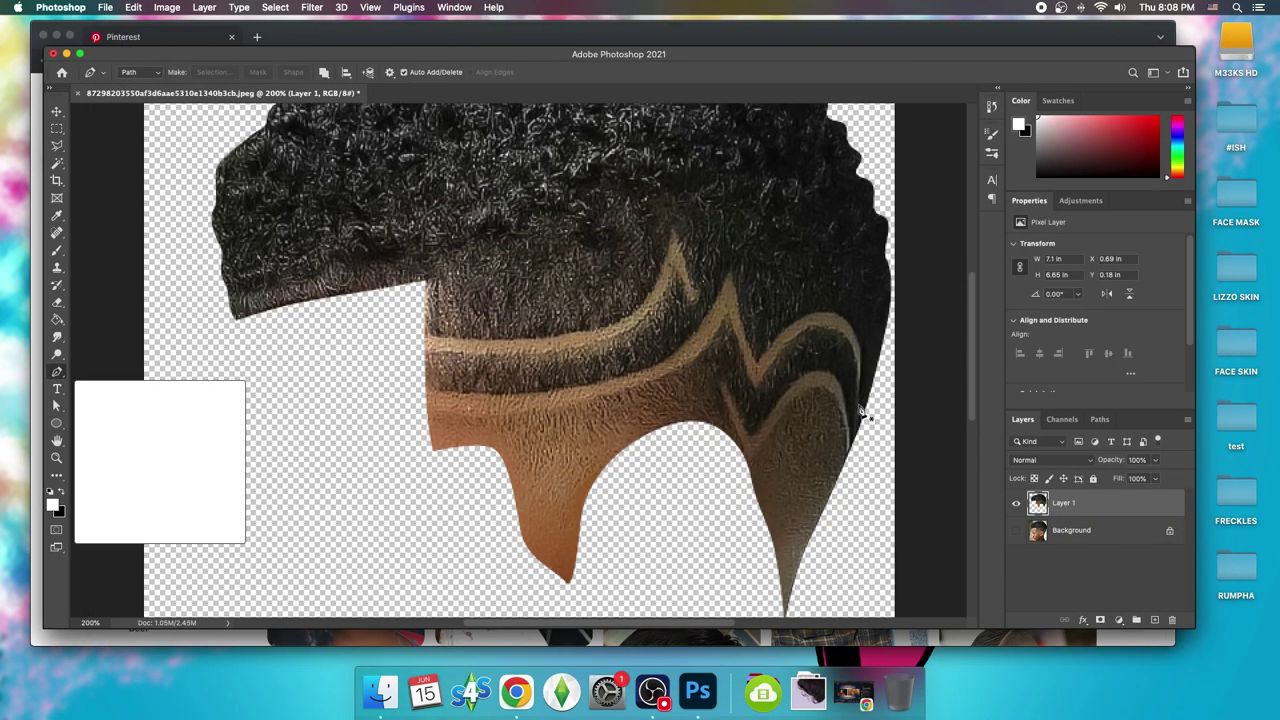
{"action": "left_click_drag", "start_coordinate": [840, 315], "coordinate": [808, 296]}
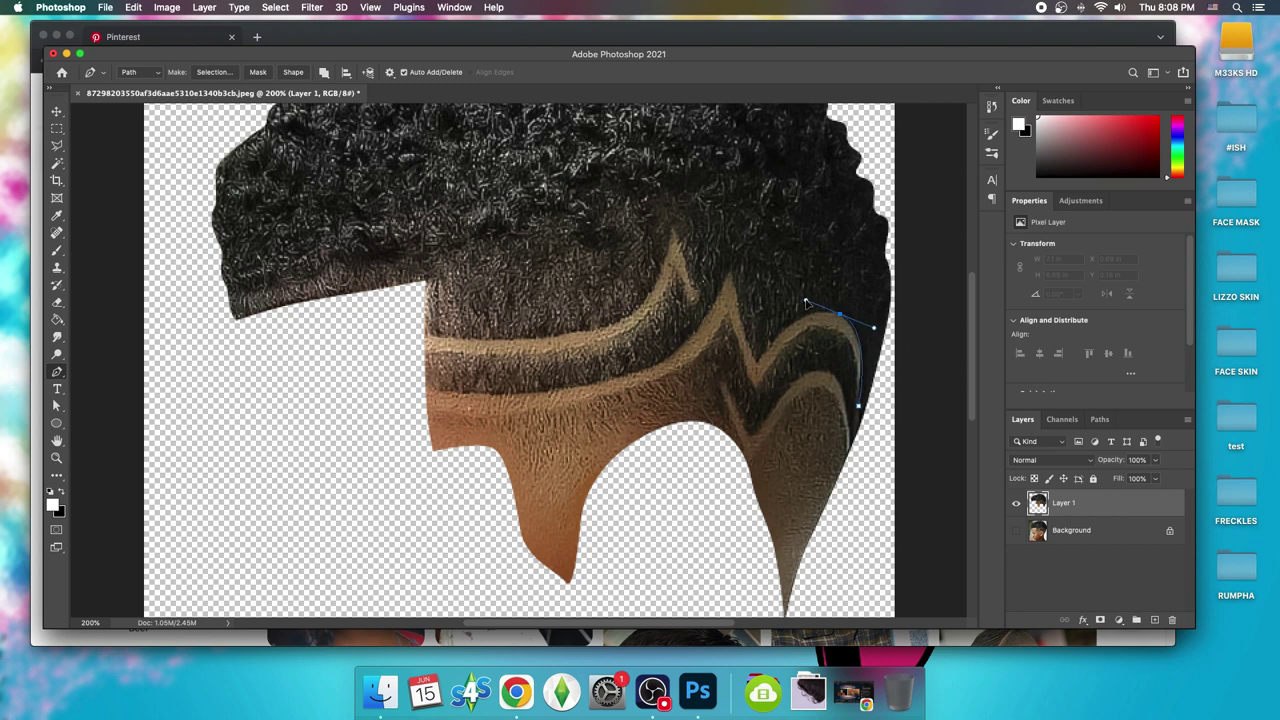
{"action": "left_click", "coordinate": [840, 315], "text": "alt"}
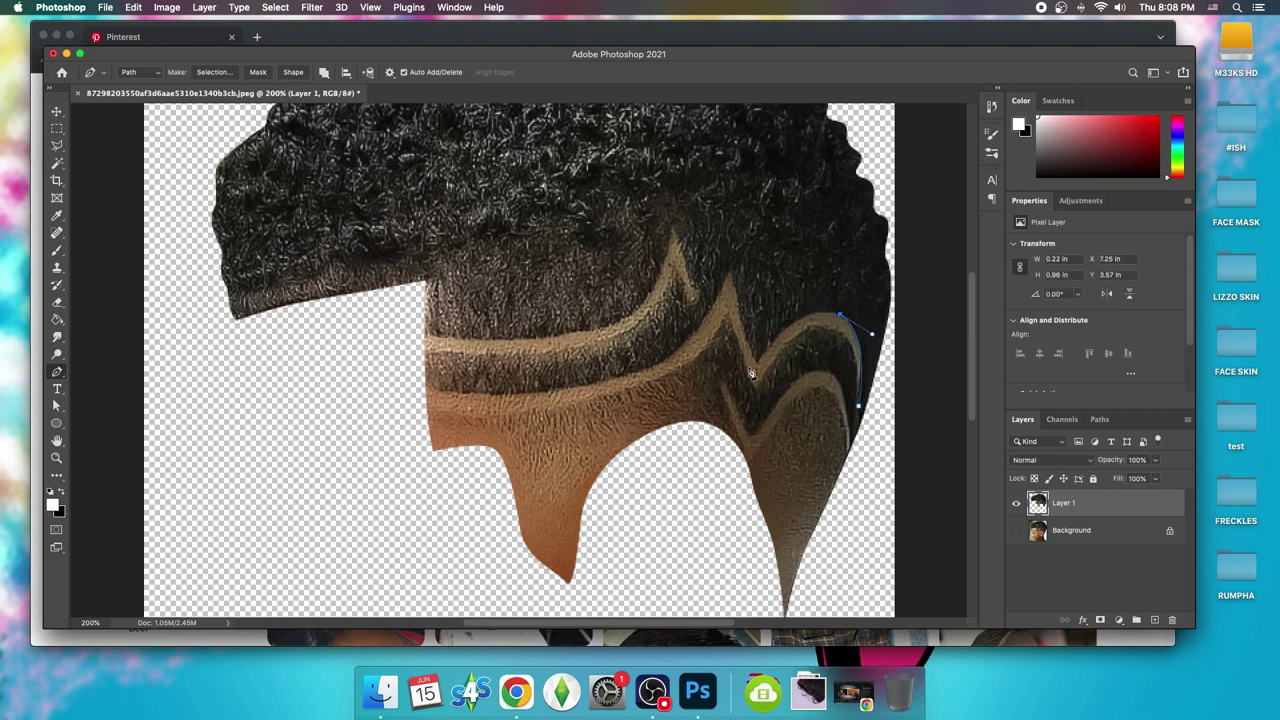
{"action": "left_click_drag", "start_coordinate": [757, 361], "coordinate": [718, 420]}
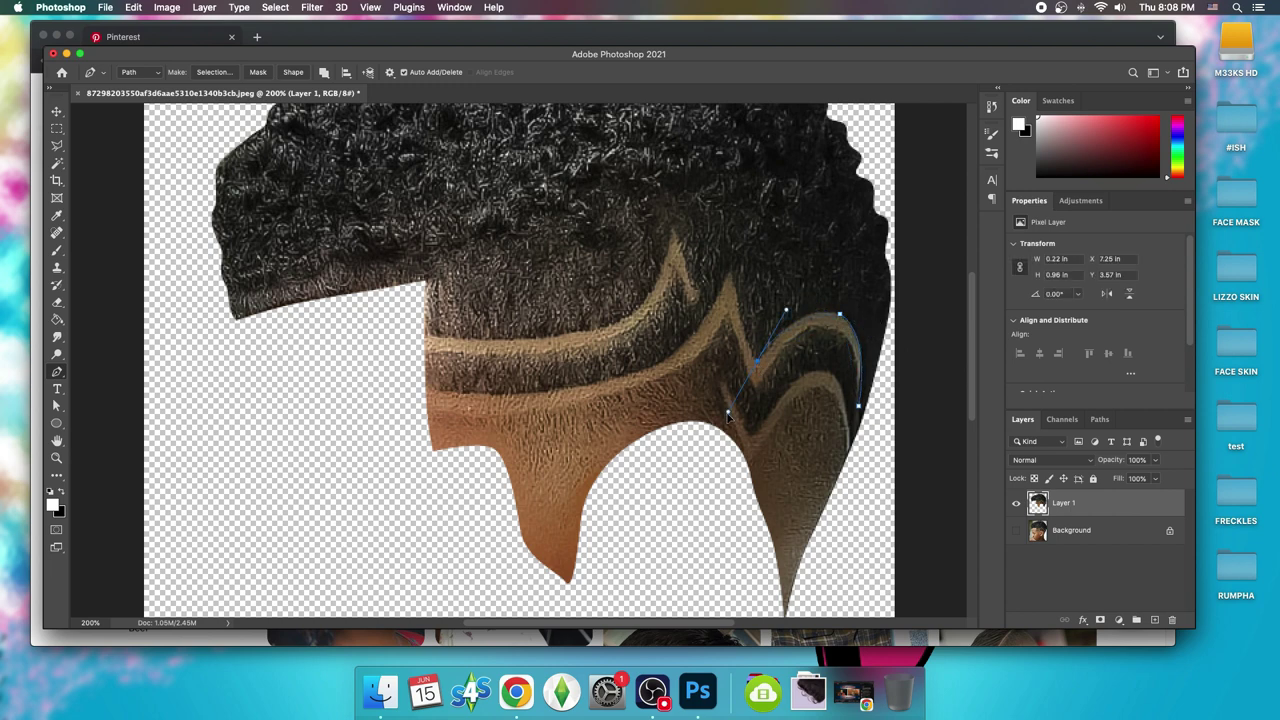
{"action": "left_click", "coordinate": [757, 361], "text": "alt"}
{"action": "left_click_drag", "start_coordinate": [731, 271], "coordinate": [721, 220]}
{"action": "left_click", "coordinate": [731, 271], "text": "alt"}
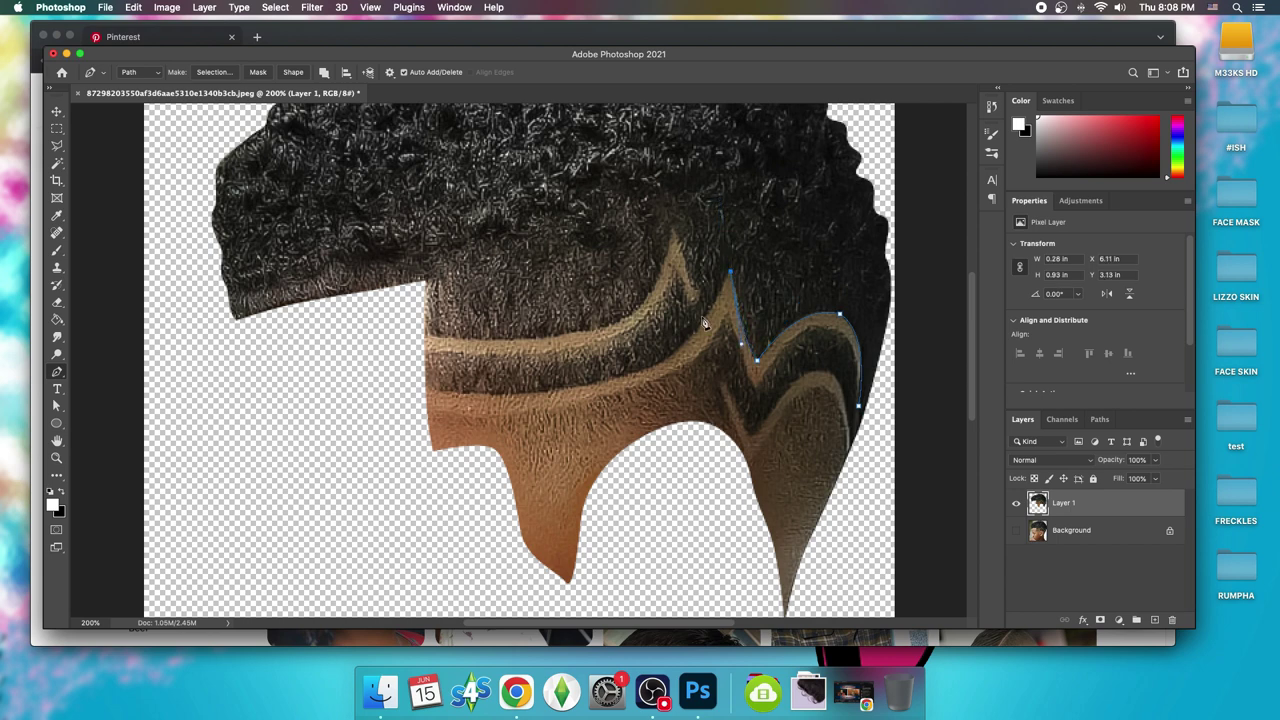
Trace the stripe's lower edge to its left end and back toward the peak.
{"action": "left_click_drag", "start_coordinate": [631, 374], "coordinate": [572, 383]}
{"action": "left_click", "coordinate": [631, 373], "text": "alt"}
{"action": "left_click_drag", "start_coordinate": [383, 385], "coordinate": [322, 358]}
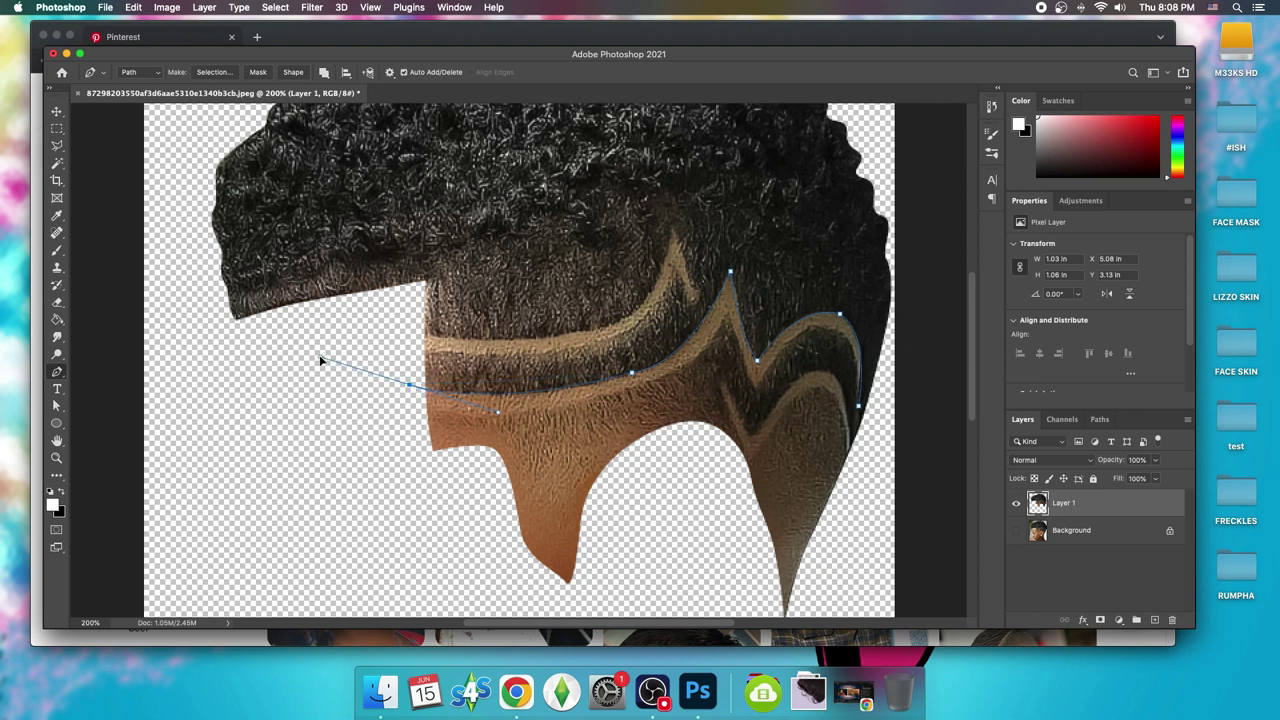
{"action": "left_click", "coordinate": [410, 384], "text": "alt"}
{"action": "left_click", "coordinate": [407, 403]}
{"action": "left_click_drag", "start_coordinate": [680, 369], "coordinate": [850, 291]}
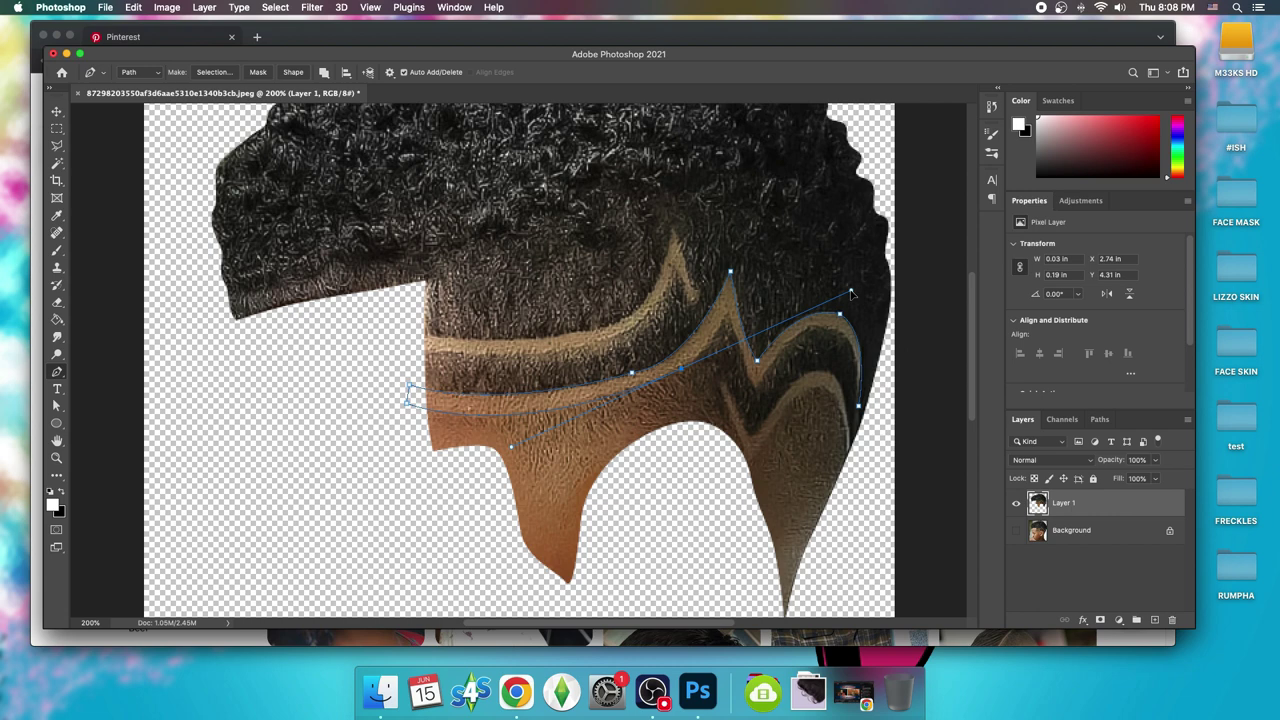
{"action": "left_click", "coordinate": [680, 369], "text": "alt"}
{"action": "left_click", "coordinate": [731, 272]}
{"action": "left_click", "coordinate": [752, 388]}
Undo the misplaced point, re-place it below the peak and finish the stripe outline.
{"action": "left_click", "coordinate": [133, 7]}
{"action": "left_click", "coordinate": [160, 24]}
{"action": "left_click", "coordinate": [133, 7]}
{"action": "left_click", "coordinate": [160, 24]}
{"action": "left_click", "coordinate": [755, 389]}
{"action": "left_click_drag", "start_coordinate": [803, 327], "coordinate": [822, 327]}
Turn the stripe path into a selection, delete that hair strip and deselect.
{"action": "right_click", "coordinate": [745, 370]}
{"action": "left_click", "coordinate": [790, 442]}
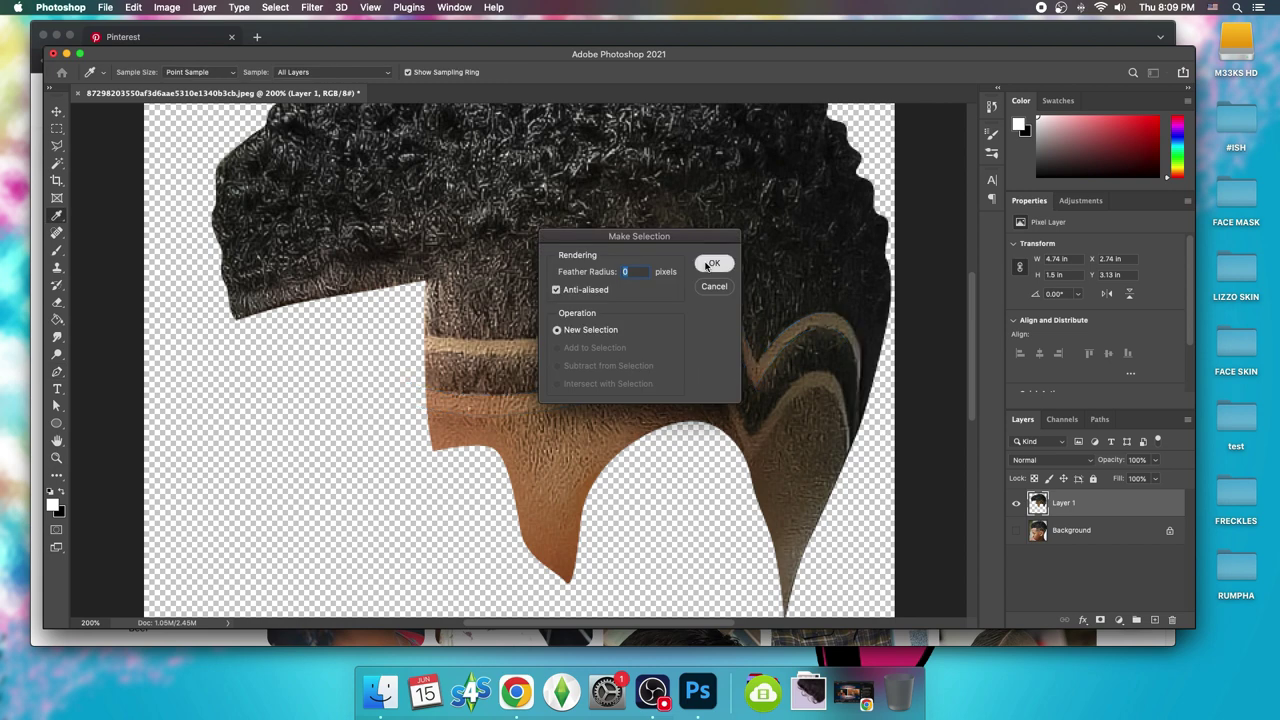
{"action": "key", "text": "Return"}
{"action": "key", "text": "Delete"}
{"action": "key", "text": "m"}
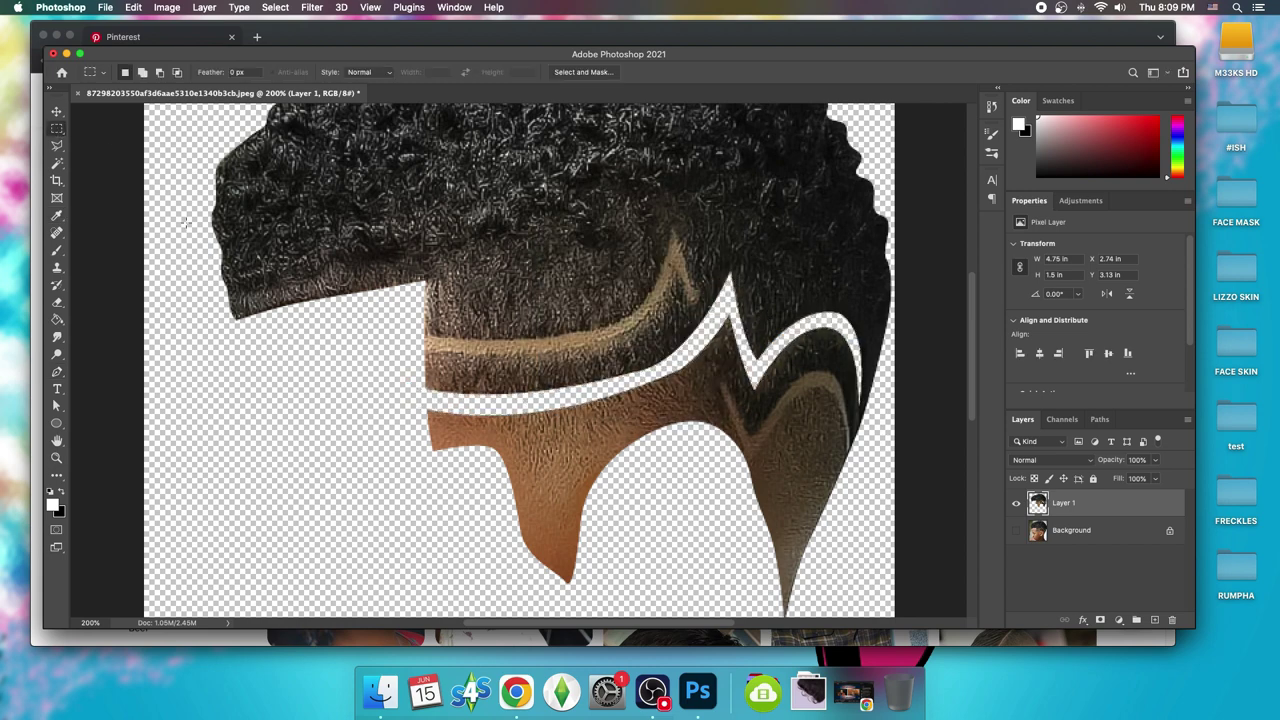
{"action": "key", "text": "ctrl+d"}
Trace a closed Pen path around the upper zig-zag stripe above the first.
{"action": "left_click", "coordinate": [57, 372]}
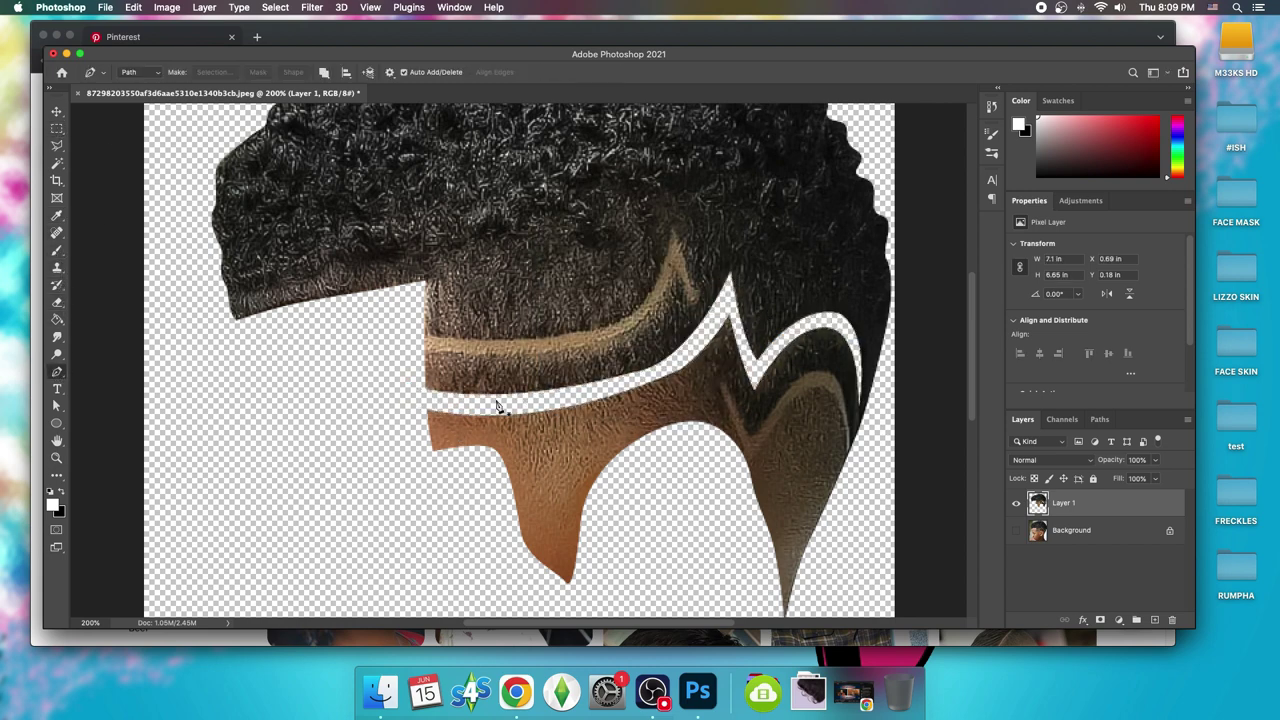
{"action": "left_click", "coordinate": [700, 300]}
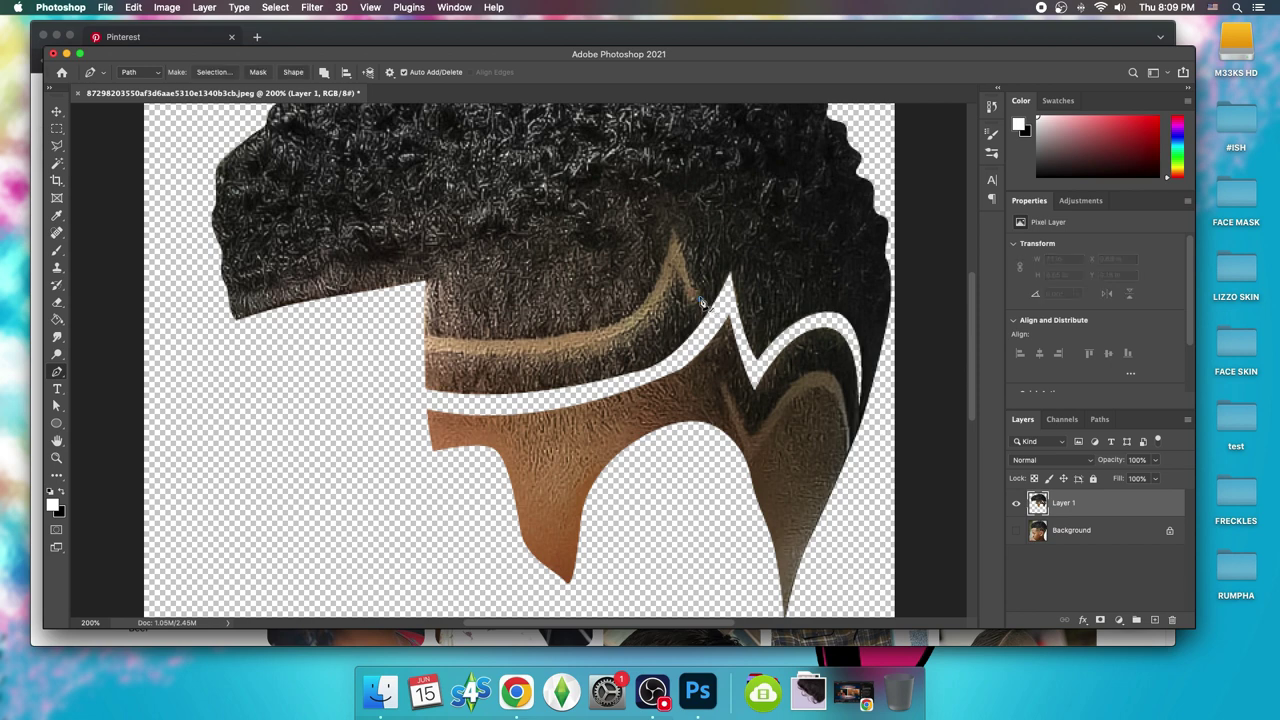
{"action": "left_click", "coordinate": [674, 230]}
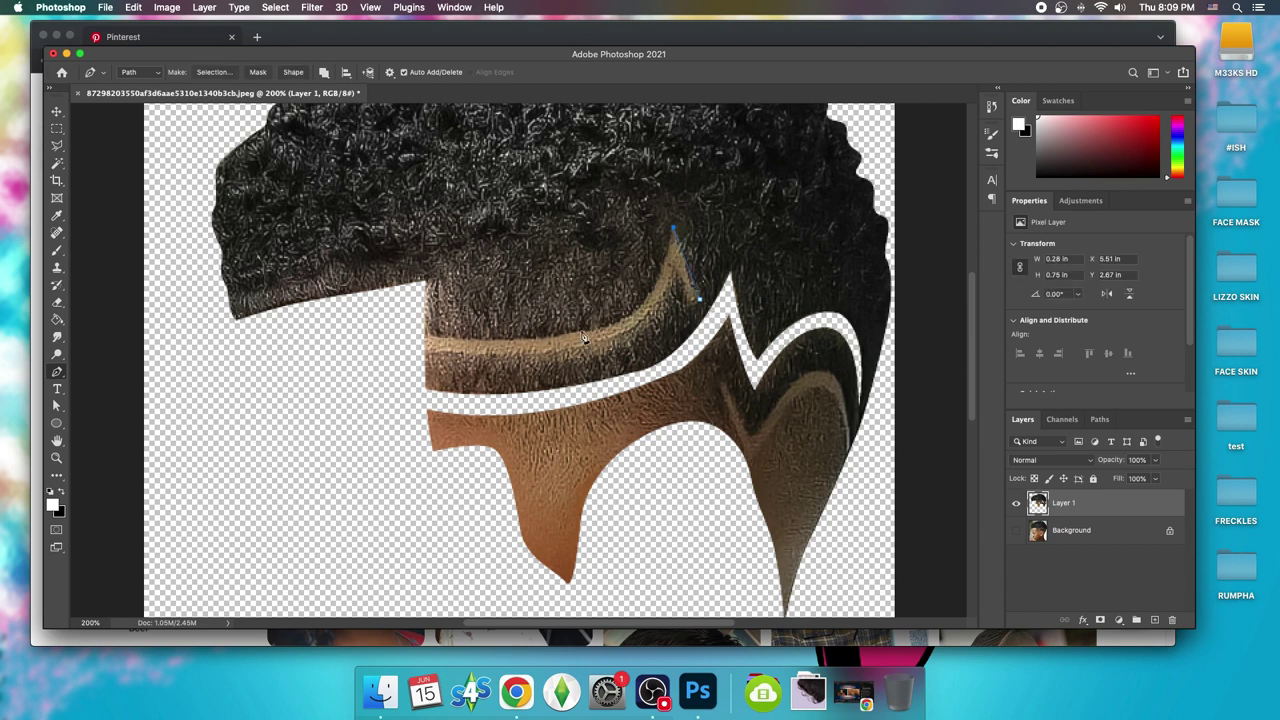
{"action": "left_click_drag", "start_coordinate": [579, 331], "coordinate": [500, 331]}
{"action": "left_click", "coordinate": [579, 331], "text": "alt"}
{"action": "left_click_drag", "start_coordinate": [415, 332], "coordinate": [354, 317]}
{"action": "left_click", "coordinate": [415, 332], "text": "alt"}
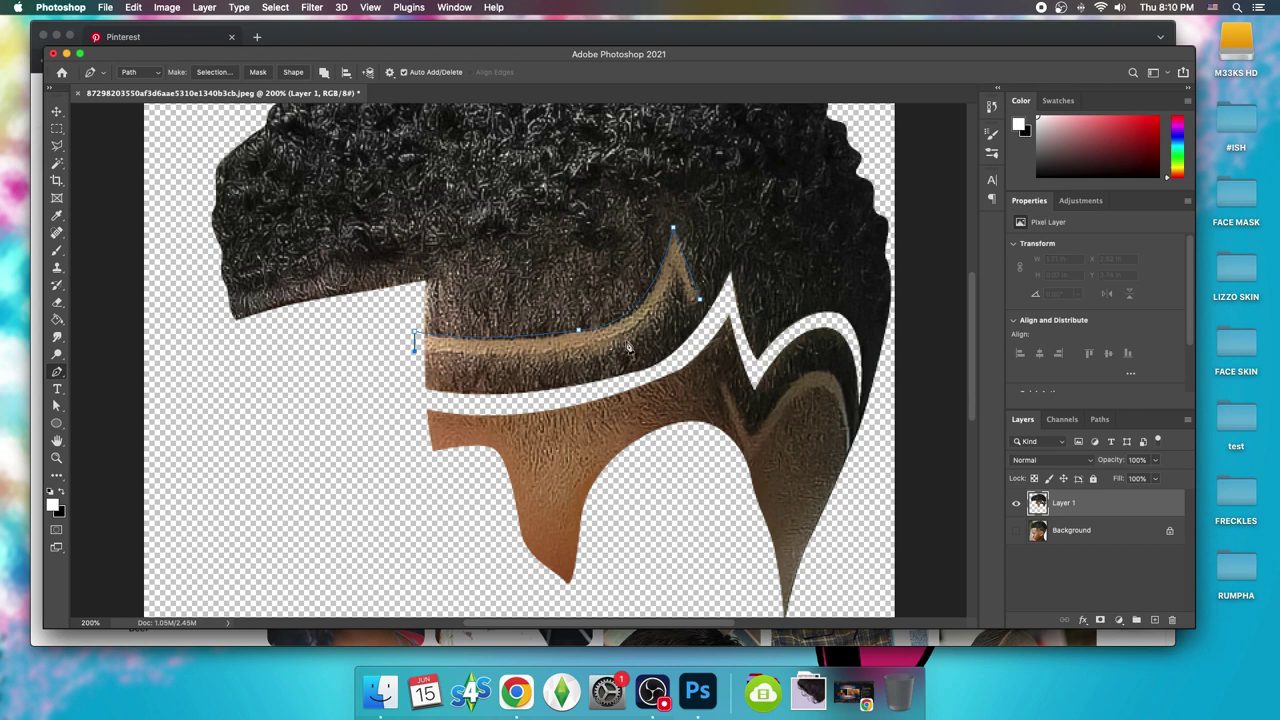
{"action": "left_click_drag", "start_coordinate": [700, 298], "coordinate": [717, 289]}
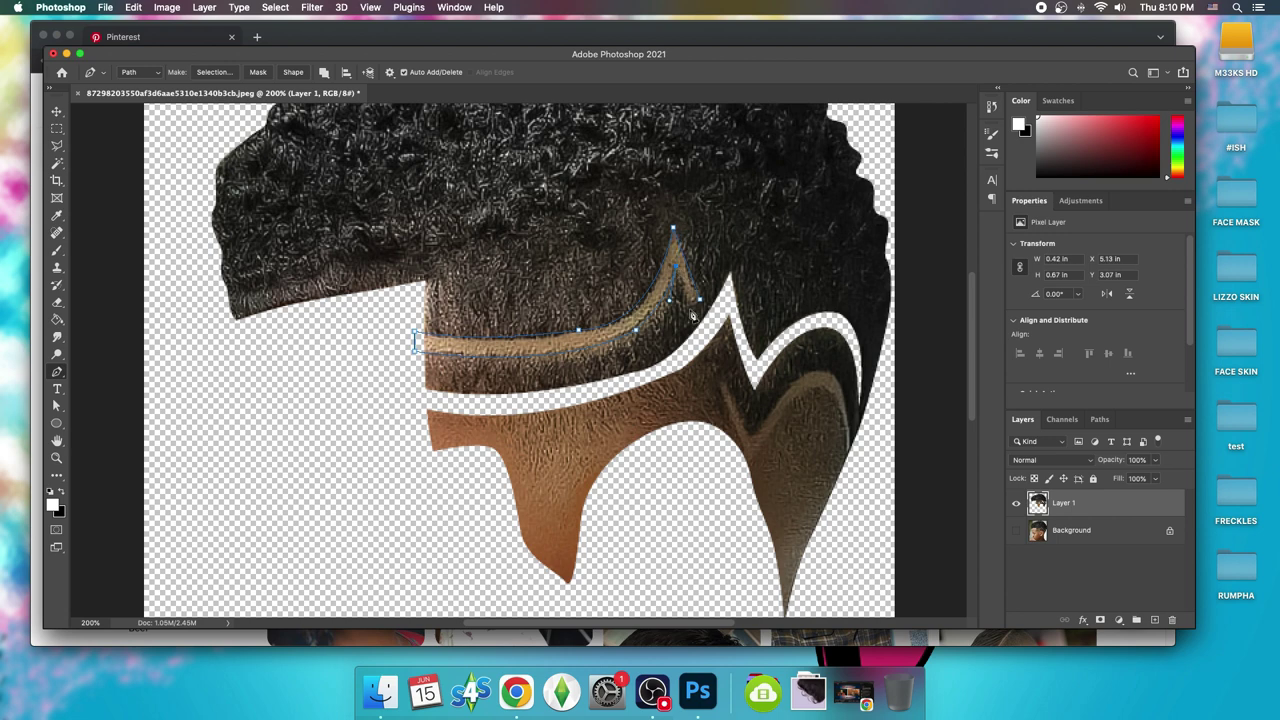
Make a 0-feather selection from the path, delete the strip and deselect.
{"action": "right_click", "coordinate": [690, 292]}
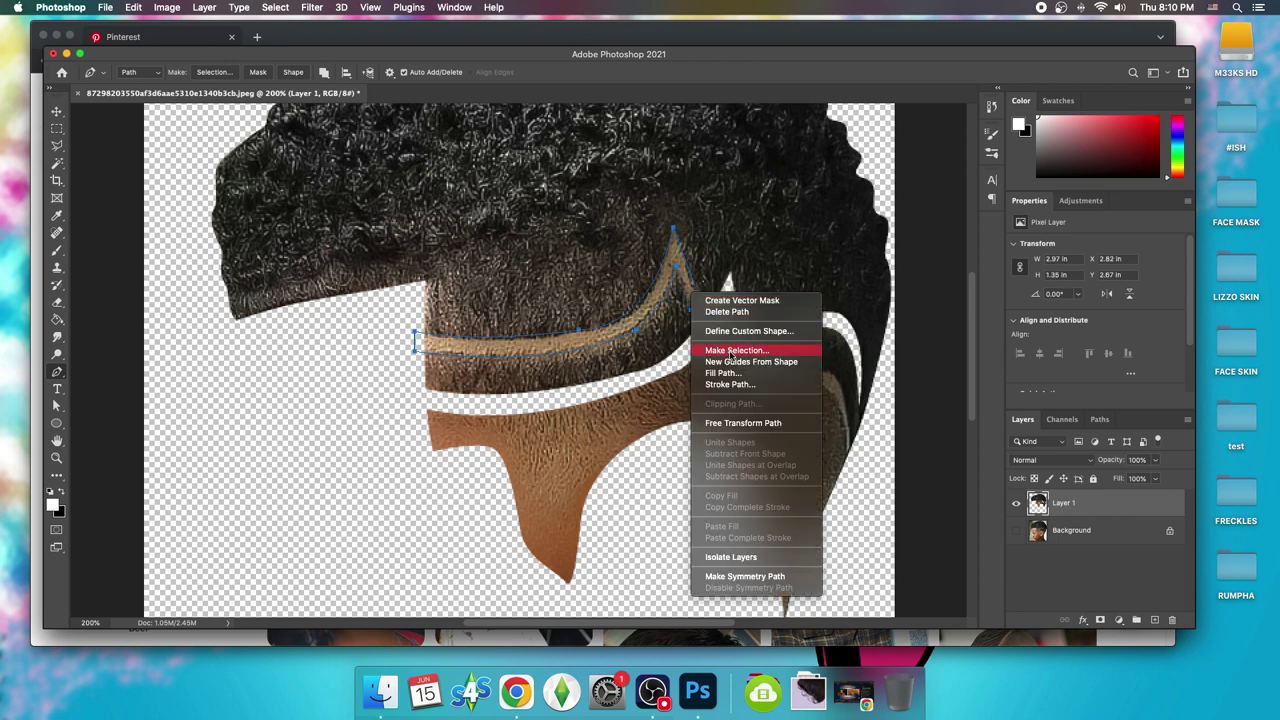
{"action": "left_click", "coordinate": [740, 349]}
{"action": "left_click", "coordinate": [708, 267]}
{"action": "key", "text": "BackSpace"}
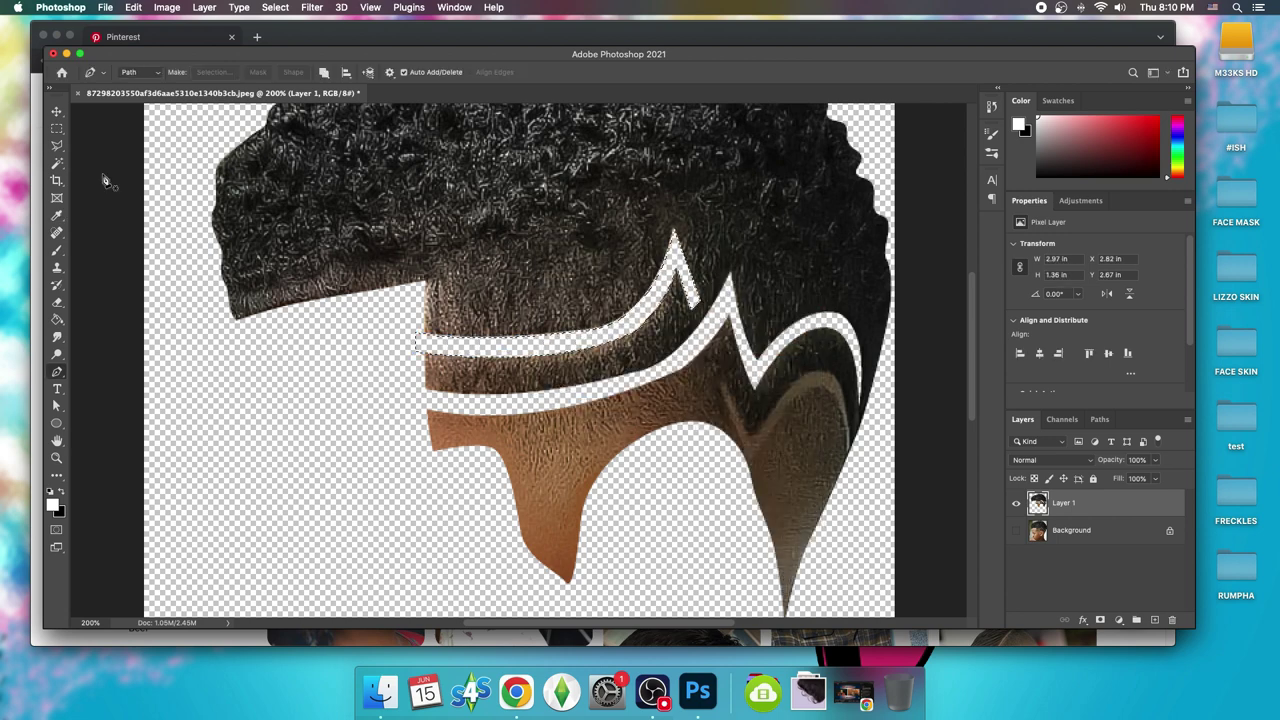
{"action": "key", "text": "m"}
{"action": "key", "text": "super+d"}
Draw a closed curved Pen path on the lower right side of the hair.
{"action": "left_click", "coordinate": [57, 372]}
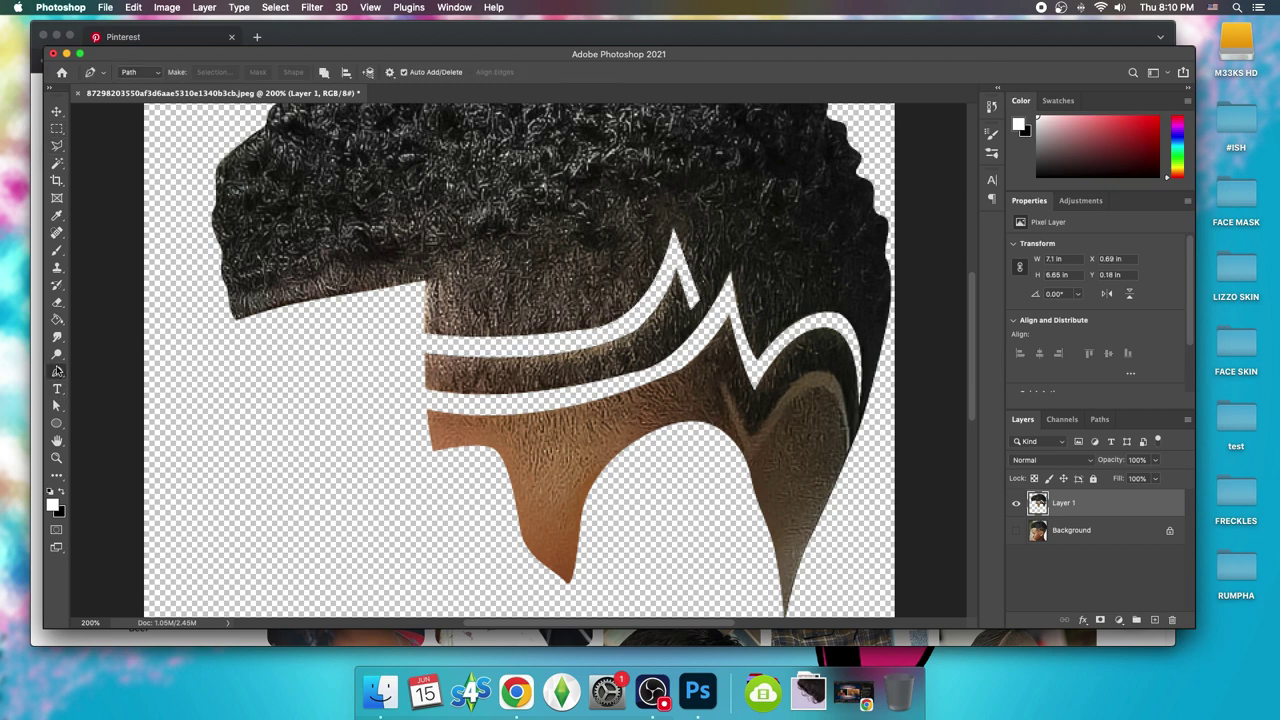
{"action": "left_click", "coordinate": [725, 380]}
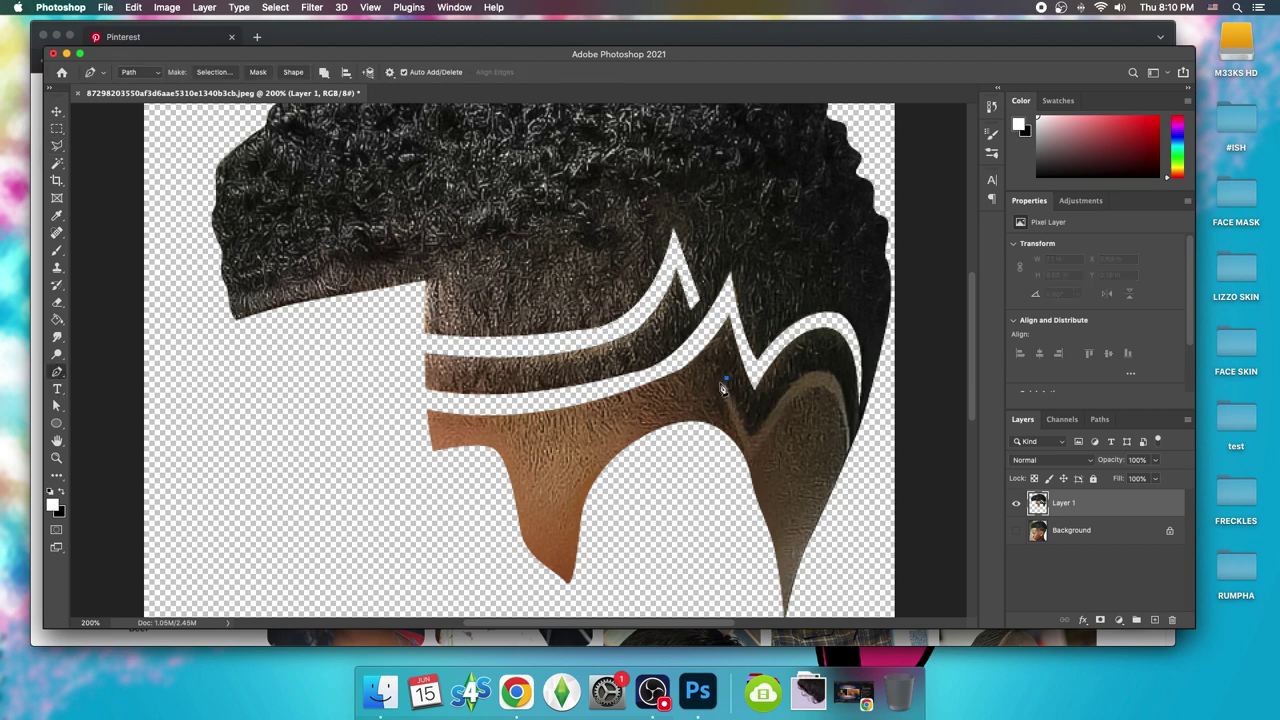
{"action": "left_click", "coordinate": [749, 464]}
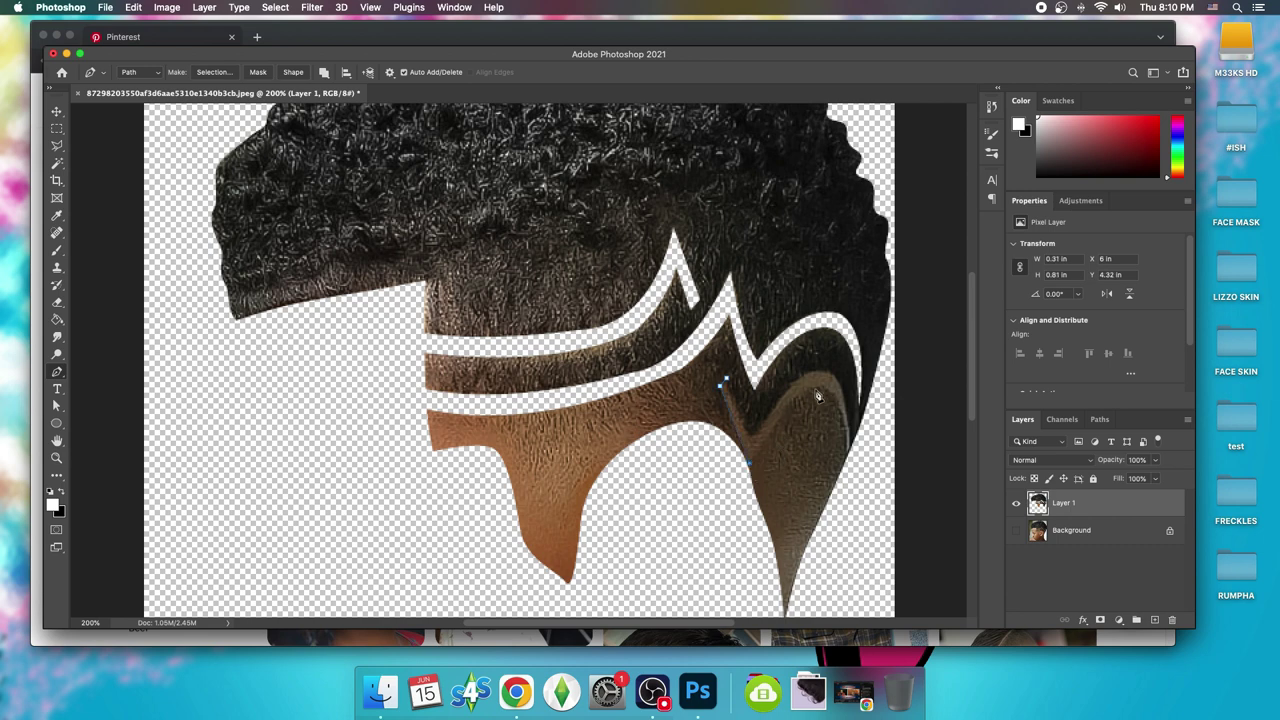
{"action": "left_click_drag", "start_coordinate": [816, 389], "coordinate": [844, 382]}
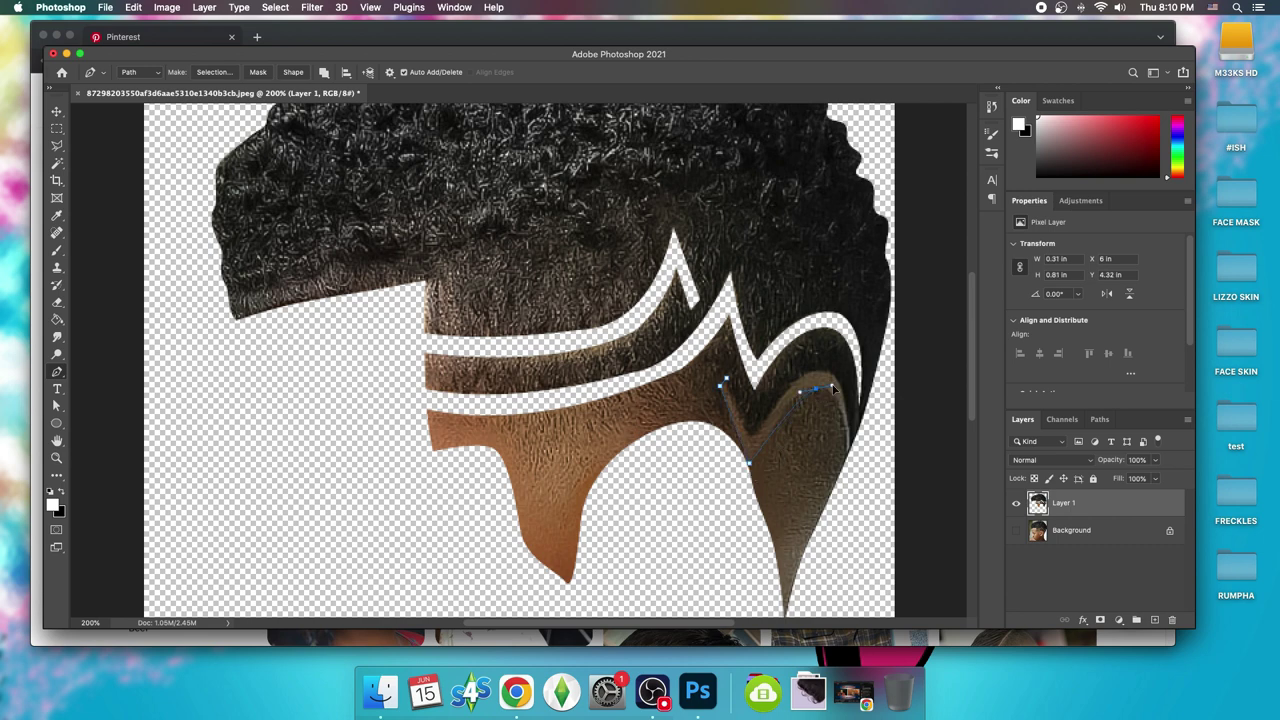
{"action": "left_click", "coordinate": [848, 455]}
{"action": "key", "text": "ctrl+z"}
{"action": "left_click_drag", "start_coordinate": [844, 383], "coordinate": [824, 371]}
{"action": "mouse_move", "coordinate": [752, 448]}
{"action": "left_mouse_down"}
{"action": "mouse_move", "coordinate": [737, 452]}
{"action": "mouse_move", "coordinate": [755, 447]}
{"action": "left_mouse_up"}
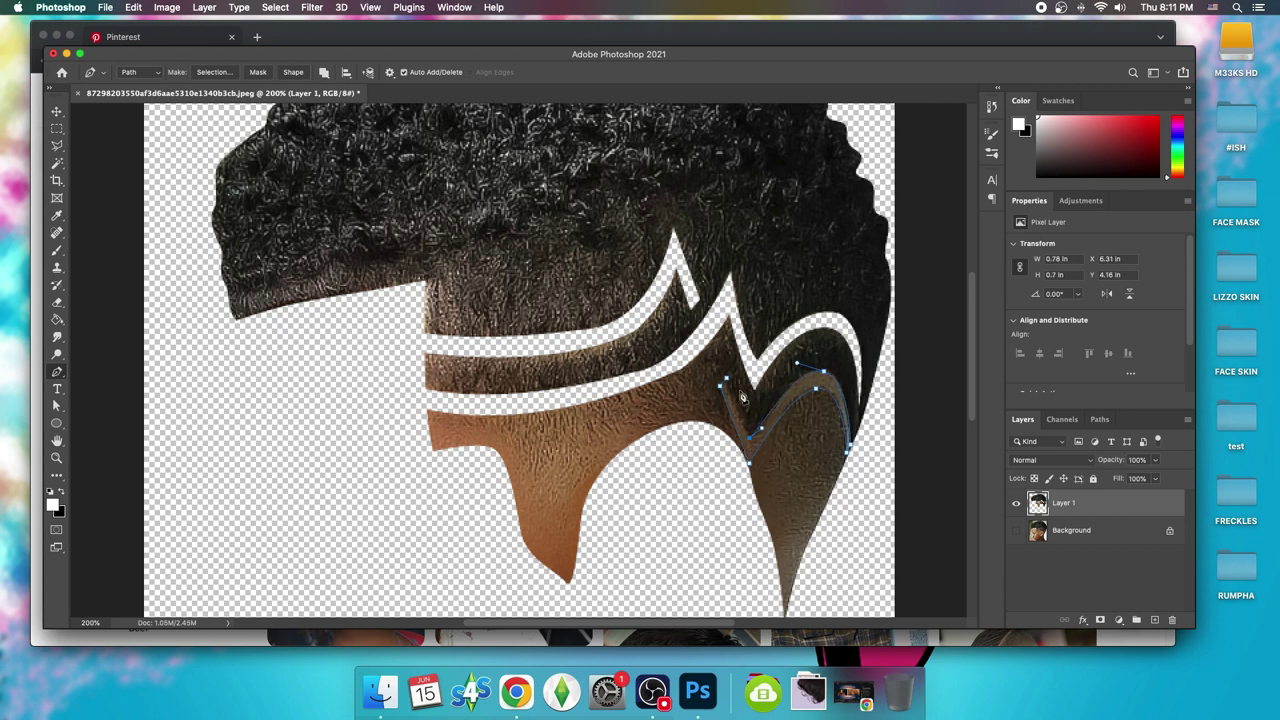
{"action": "left_click", "coordinate": [726, 383]}
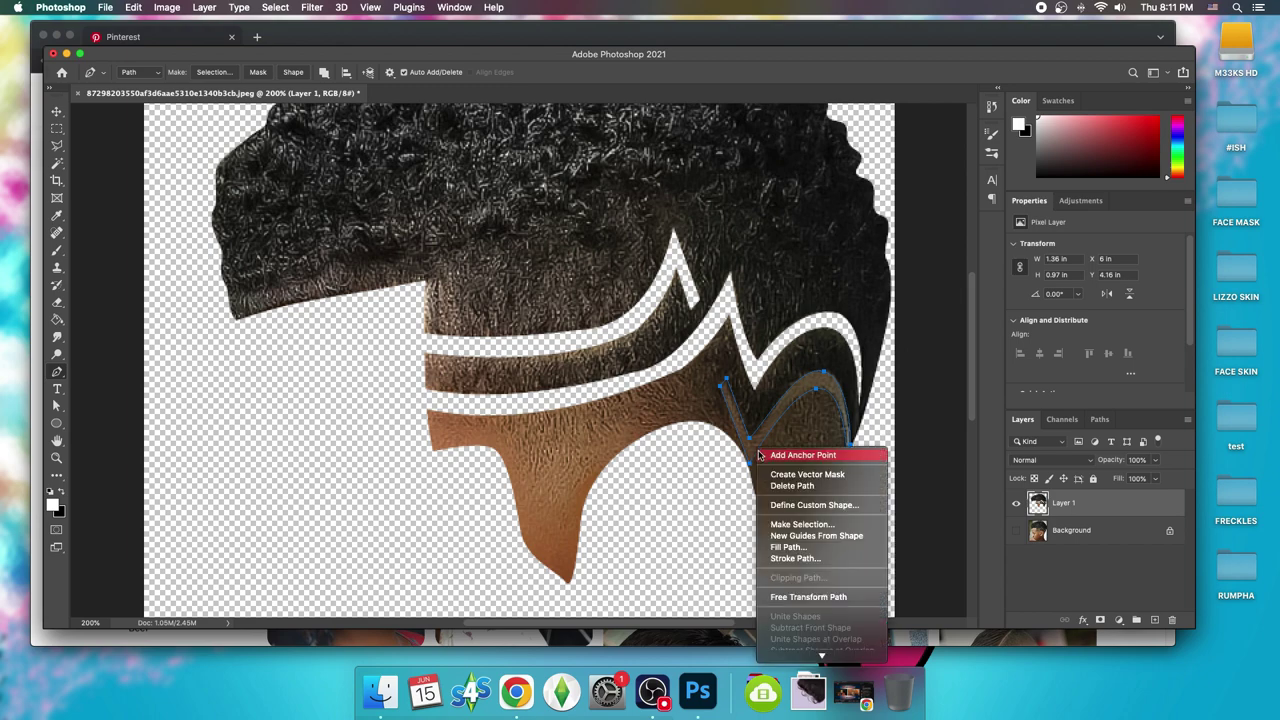
Turn the curved path into a selection, delete that area and deselect.
{"action": "right_click", "coordinate": [763, 450]}
{"action": "left_click", "coordinate": [803, 525]}
{"action": "key", "text": "Return"}
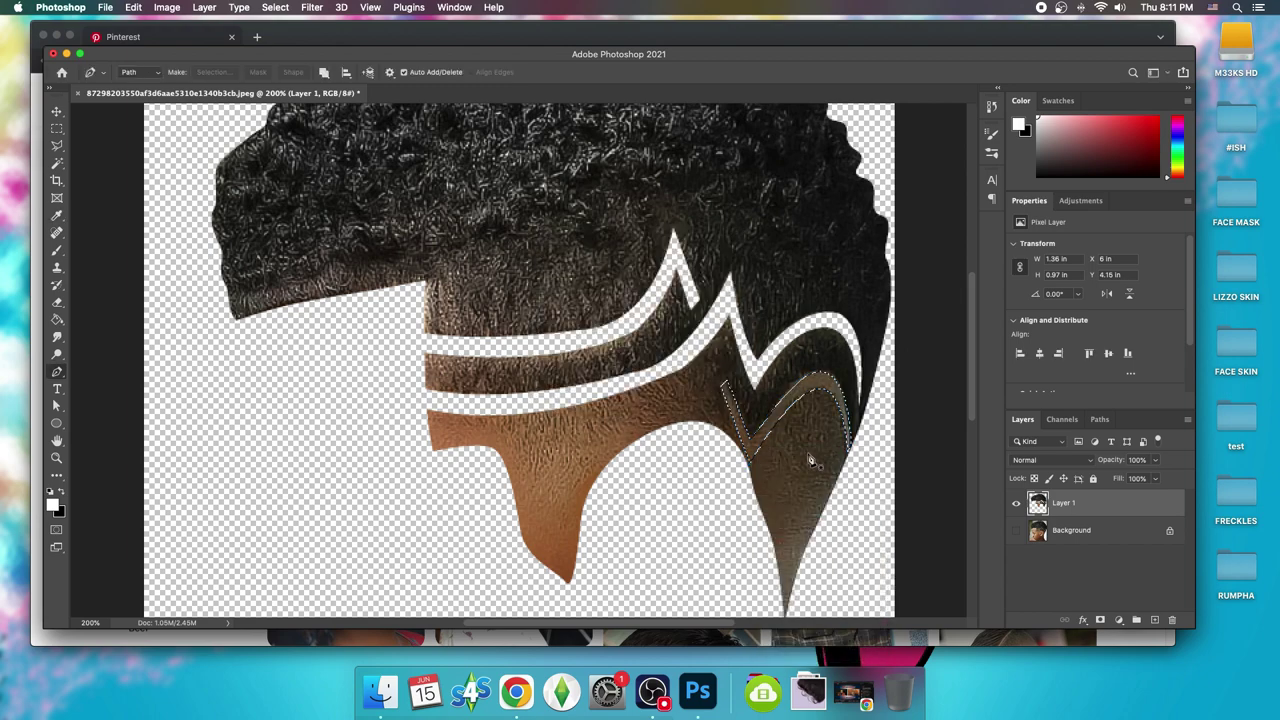
{"action": "key", "text": "Delete"}
{"action": "left_click", "coordinate": [57, 128]}
{"action": "key", "text": "ctrl+d"}
{"action": "scroll", "coordinate": [340, 274], "scroll_direction": "down", "scroll_amount": 3}
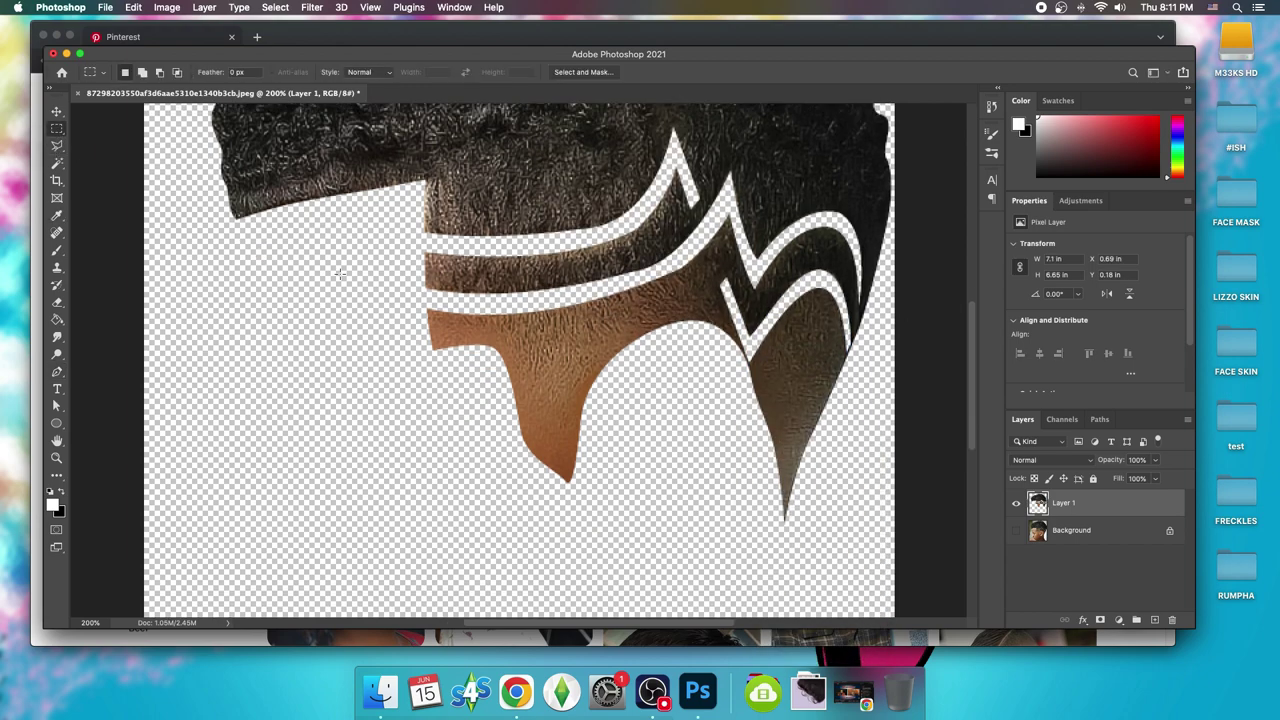
{"action": "scroll", "coordinate": [340, 274], "scroll_direction": "up", "scroll_amount": 2}
Soft-erase the lower brown tips and edge of the hair with a large round Eraser.
{"action": "left_click", "coordinate": [57, 302]}
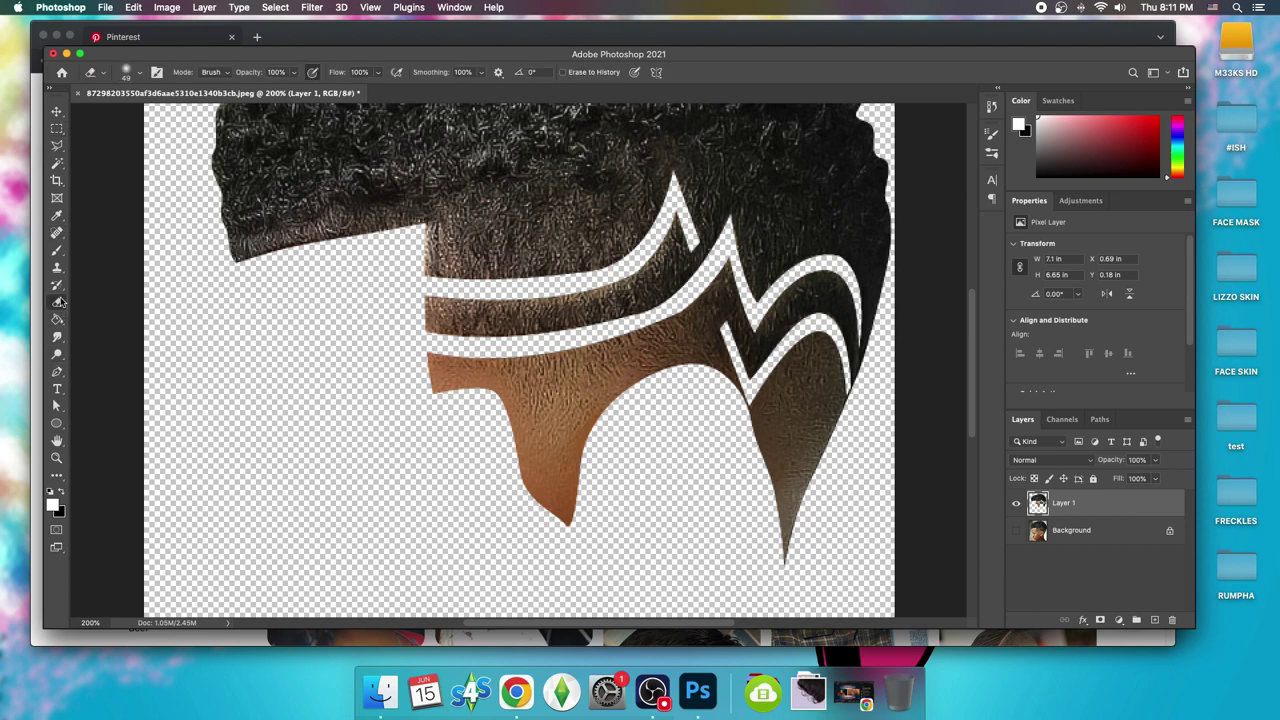
{"action": "left_click", "coordinate": [140, 75]}
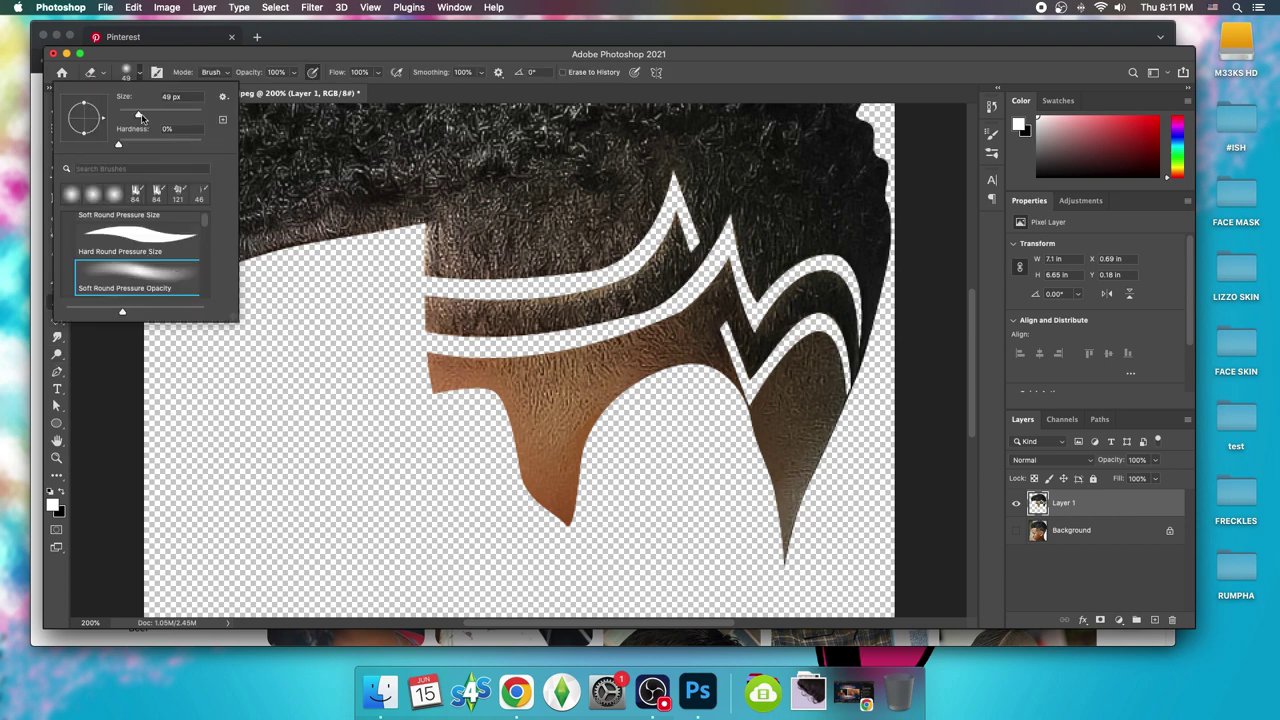
{"action": "scroll", "coordinate": [803, 508], "scroll_direction": "down", "scroll_amount": 3}
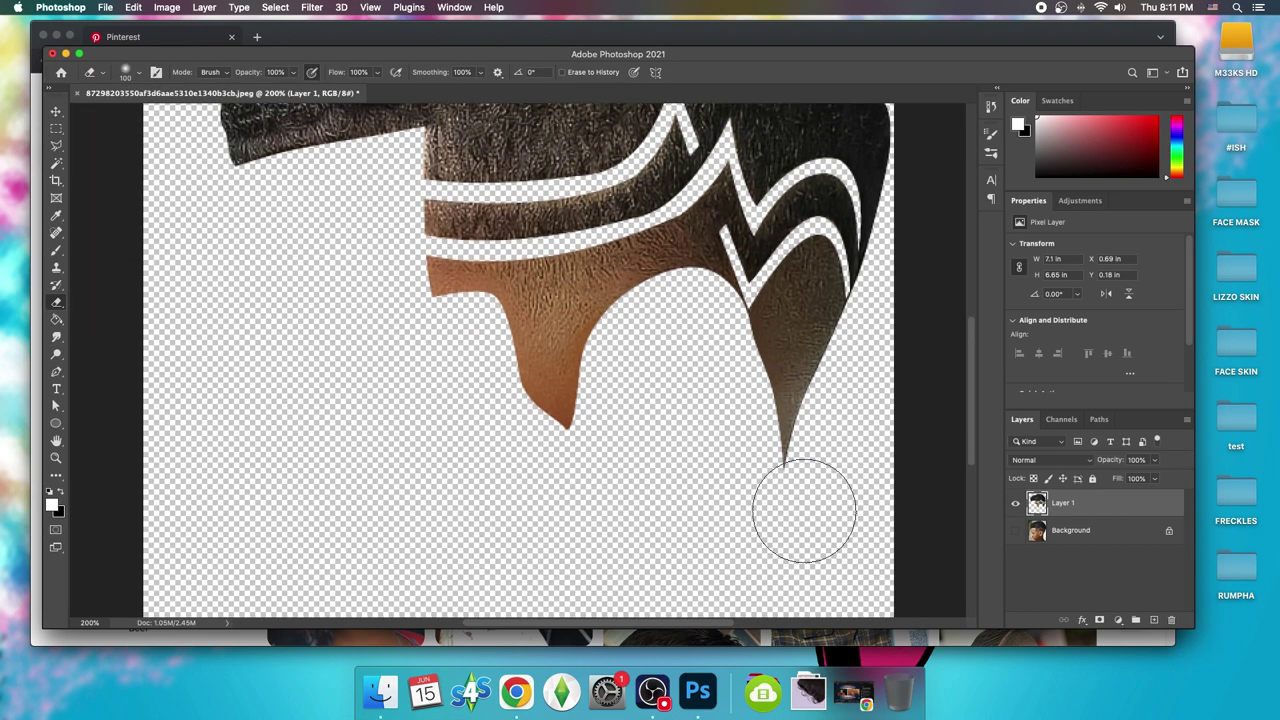
{"action": "left_click_drag", "start_coordinate": [800, 515], "coordinate": [790, 485]}
{"action": "mouse_move", "coordinate": [762, 532]}
{"action": "left_mouse_down"}
{"action": "mouse_move", "coordinate": [663, 514]}
{"action": "mouse_move", "coordinate": [637, 486]}
{"action": "mouse_move", "coordinate": [380, 409]}
{"action": "mouse_move", "coordinate": [743, 520]}
{"action": "left_mouse_up"}
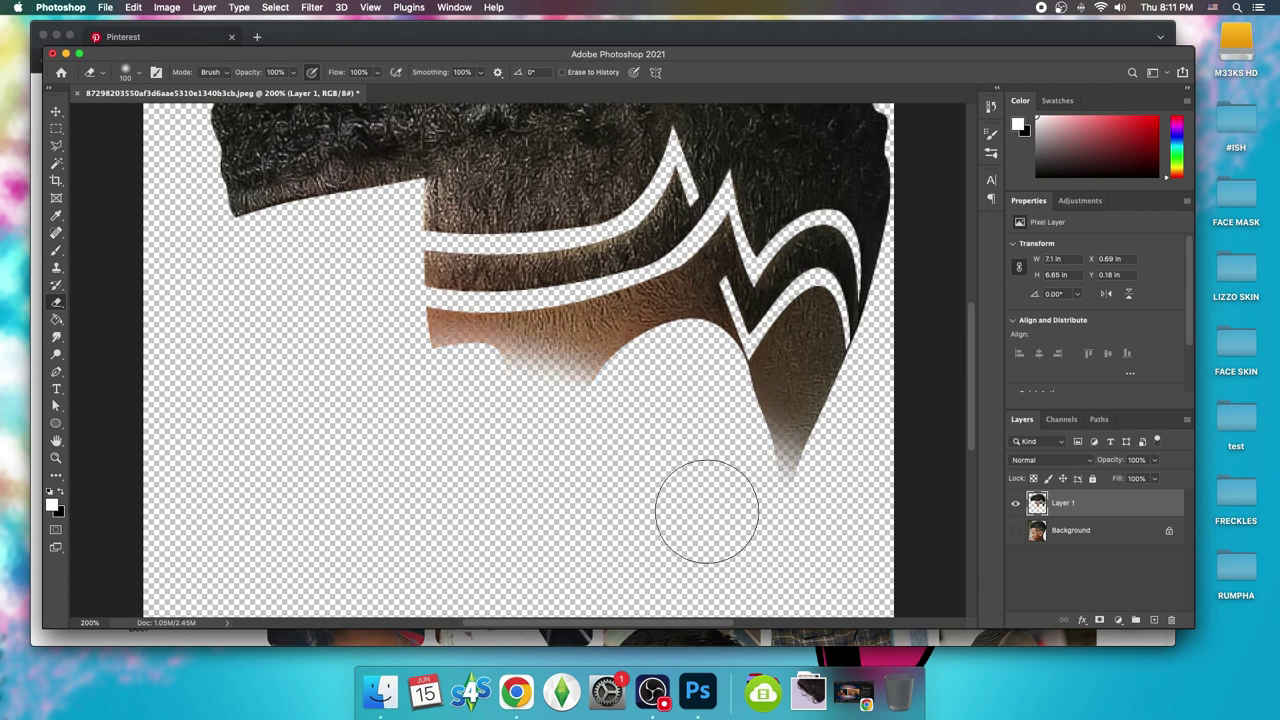
{"action": "mouse_move", "coordinate": [687, 372]}
{"action": "left_mouse_down"}
{"action": "mouse_move", "coordinate": [657, 423]}
{"action": "mouse_move", "coordinate": [549, 509]}
{"action": "left_mouse_up"}
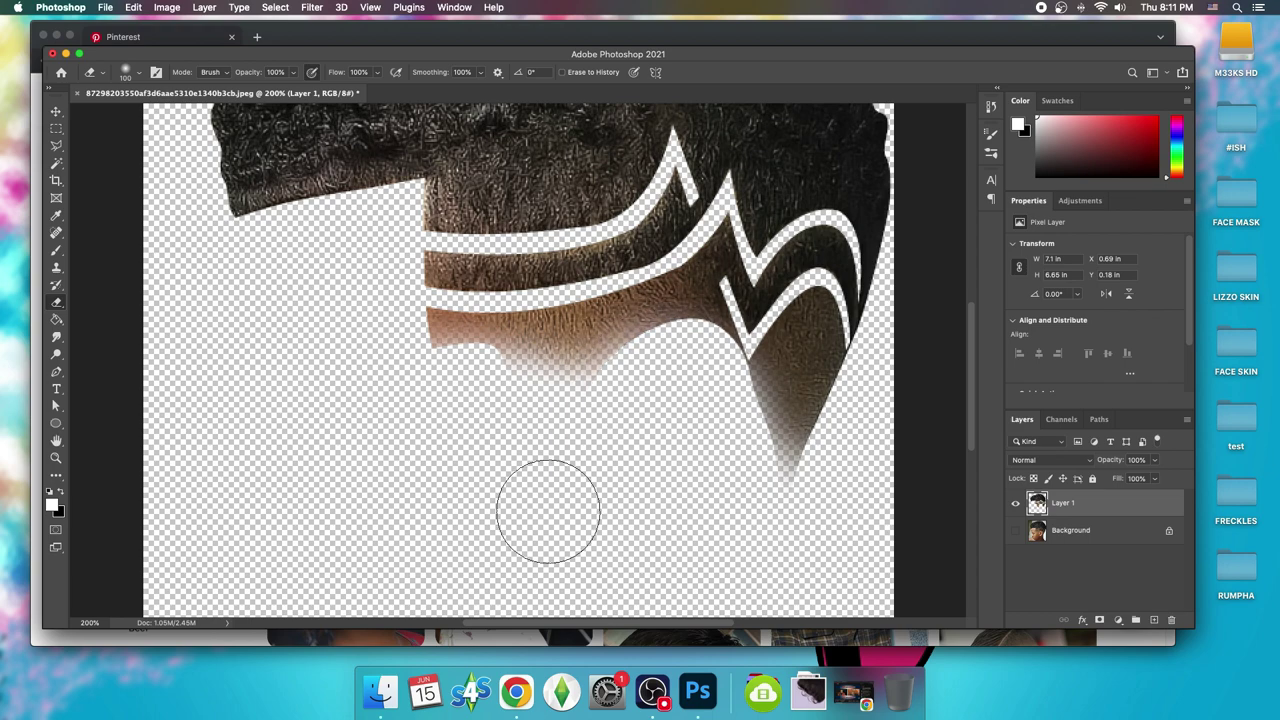
{"action": "scroll", "coordinate": [422, 403], "scroll_direction": "up", "scroll_amount": 2}
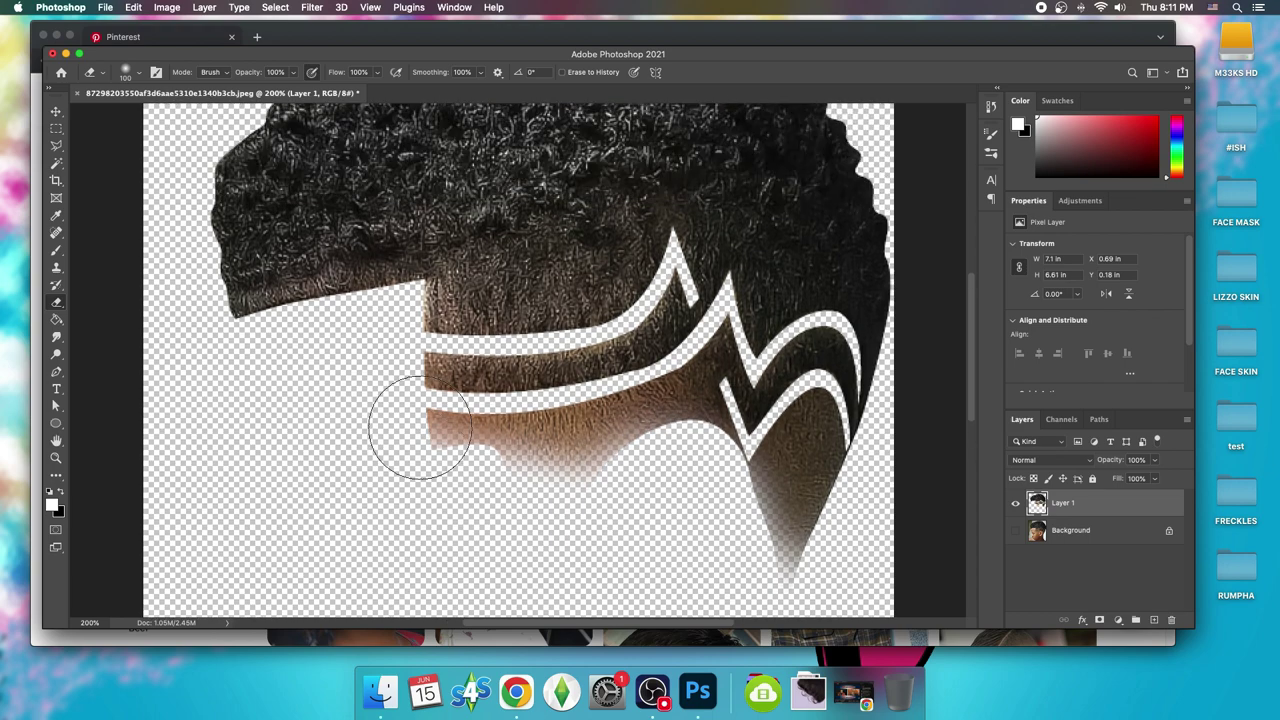
{"action": "scroll", "coordinate": [430, 420], "scroll_direction": "up", "scroll_amount": 2}
Set the Eraser to a 28 px soft brush at 55% opacity and lighten the hair above the top stripe.
{"action": "left_click", "coordinate": [125, 72]}
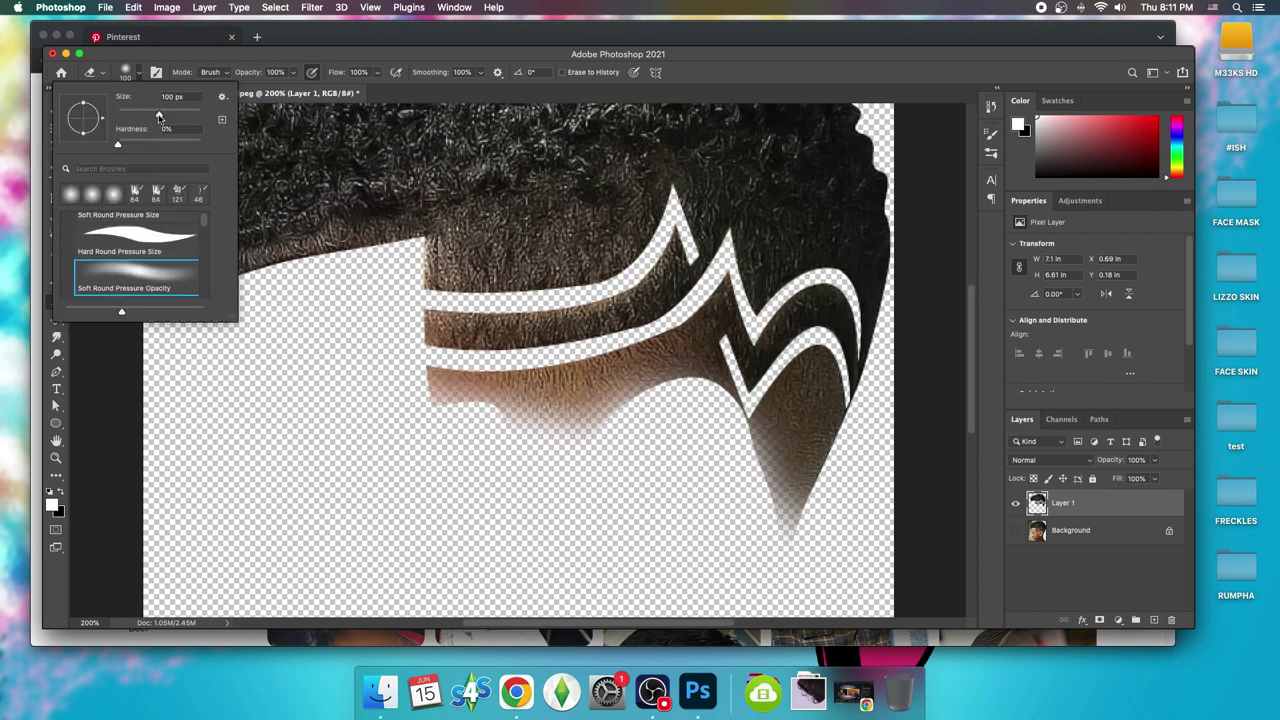
{"action": "left_click_drag", "start_coordinate": [162, 118], "coordinate": [128, 116]}
{"action": "left_click_drag", "start_coordinate": [297, 72], "coordinate": [284, 91]}
{"action": "mouse_move", "coordinate": [409, 285]}
{"action": "left_mouse_down"}
{"action": "mouse_move", "coordinate": [608, 288]}
{"action": "mouse_move", "coordinate": [656, 262]}
{"action": "left_mouse_up"}
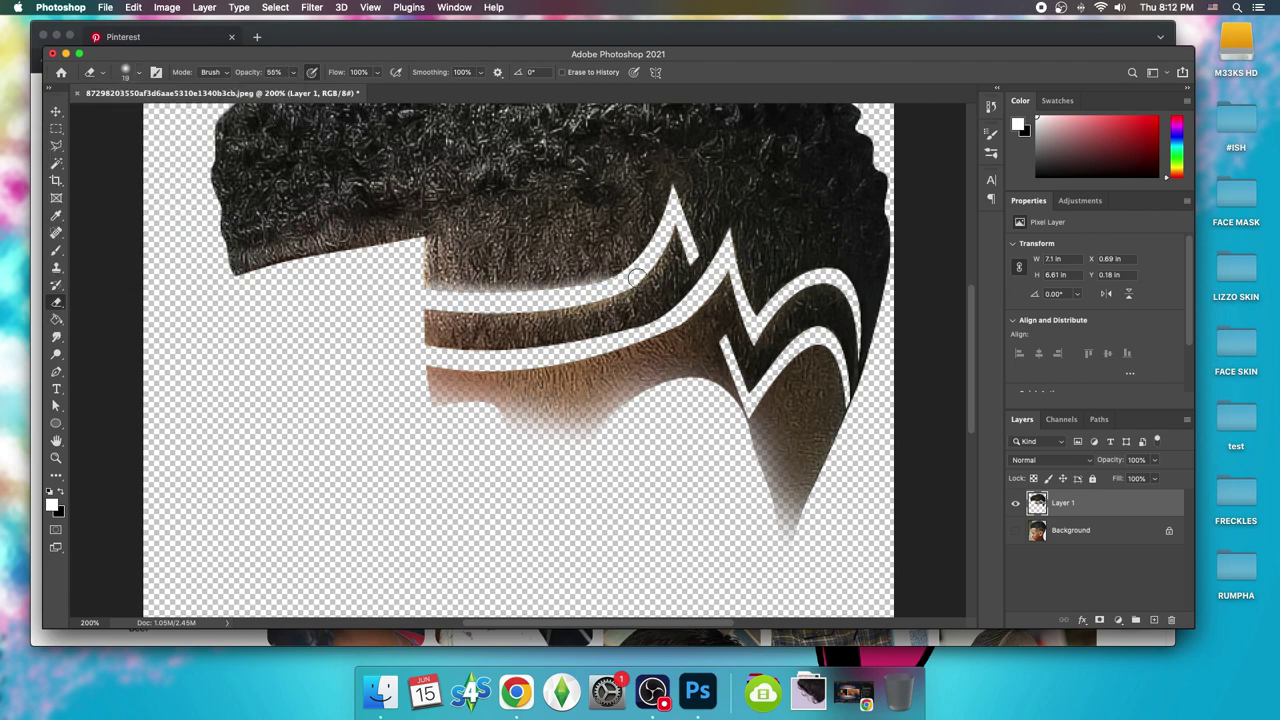
{"action": "left_click", "coordinate": [139, 73]}
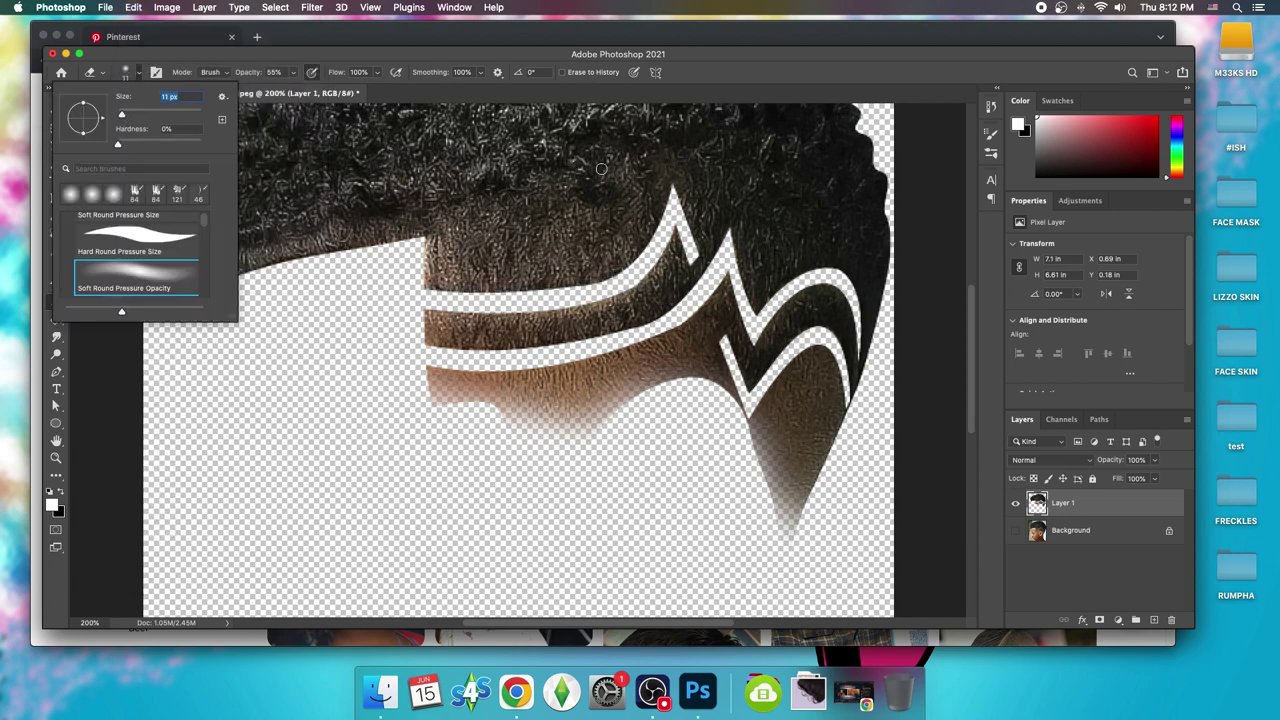
{"action": "left_click", "coordinate": [565, 71]}
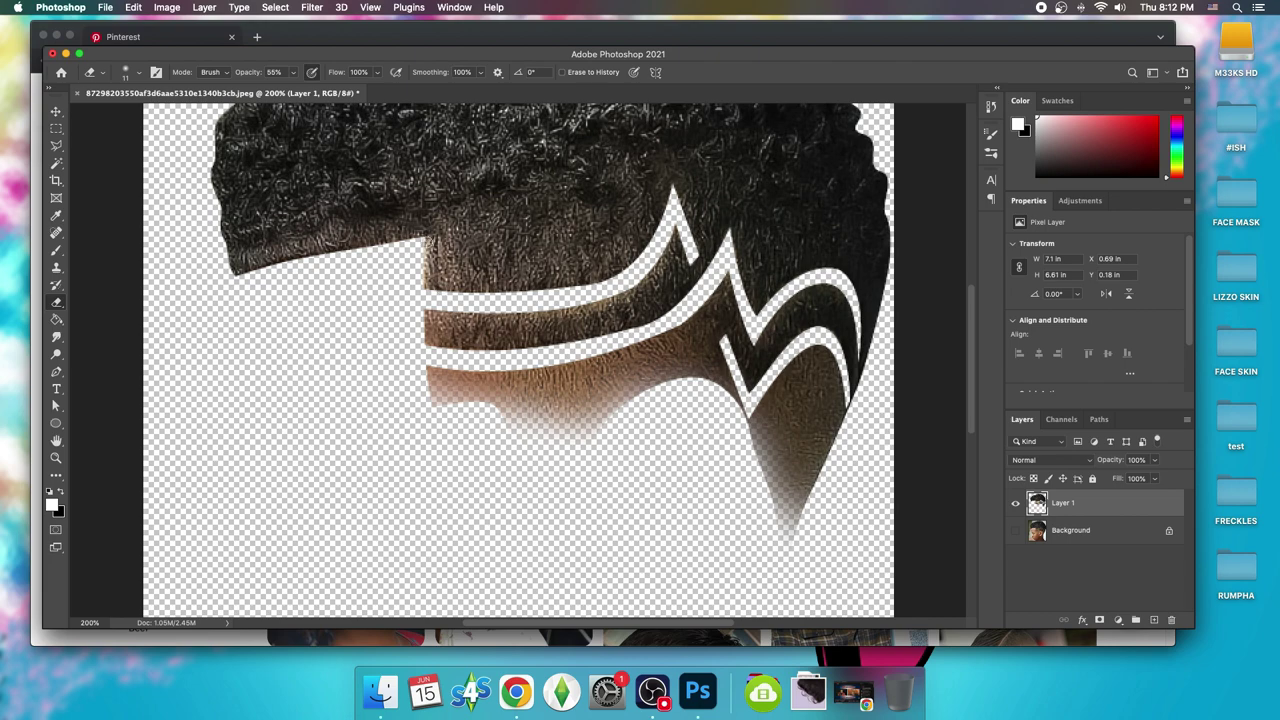
Soften the hair's lower edges on the left, along the stripe, and above the brown band.
{"action": "mouse_move", "coordinate": [401, 237]}
{"action": "left_mouse_down"}
{"action": "mouse_move", "coordinate": [278, 259]}
{"action": "mouse_move", "coordinate": [241, 280]}
{"action": "left_mouse_up"}
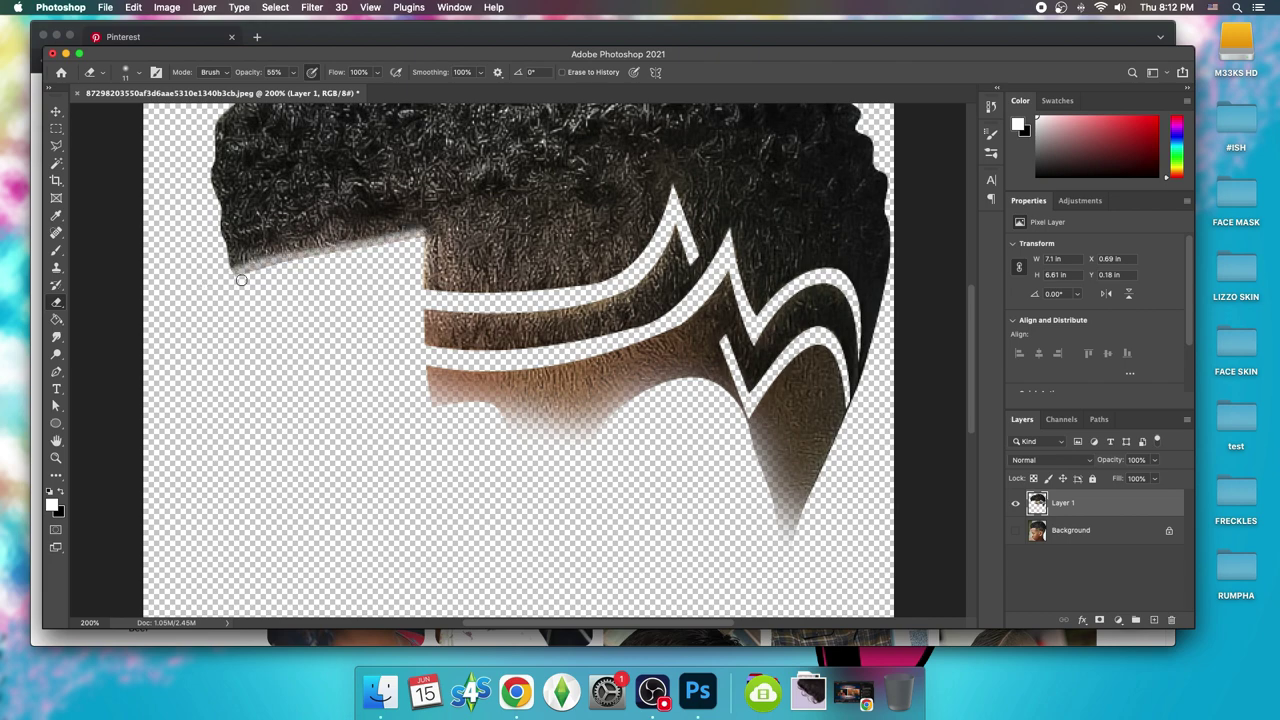
{"action": "left_click_drag", "start_coordinate": [343, 252], "coordinate": [232, 275]}
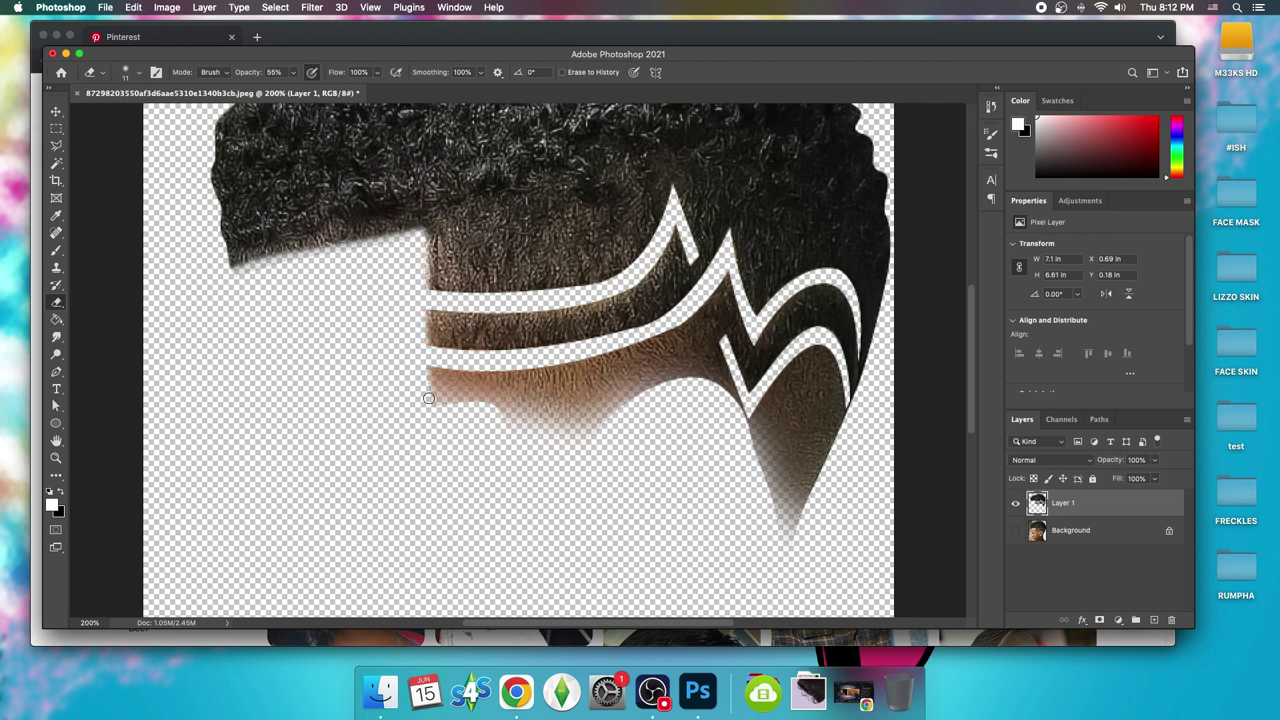
{"action": "scroll", "coordinate": [509, 330], "scroll_direction": "down", "scroll_amount": 3}
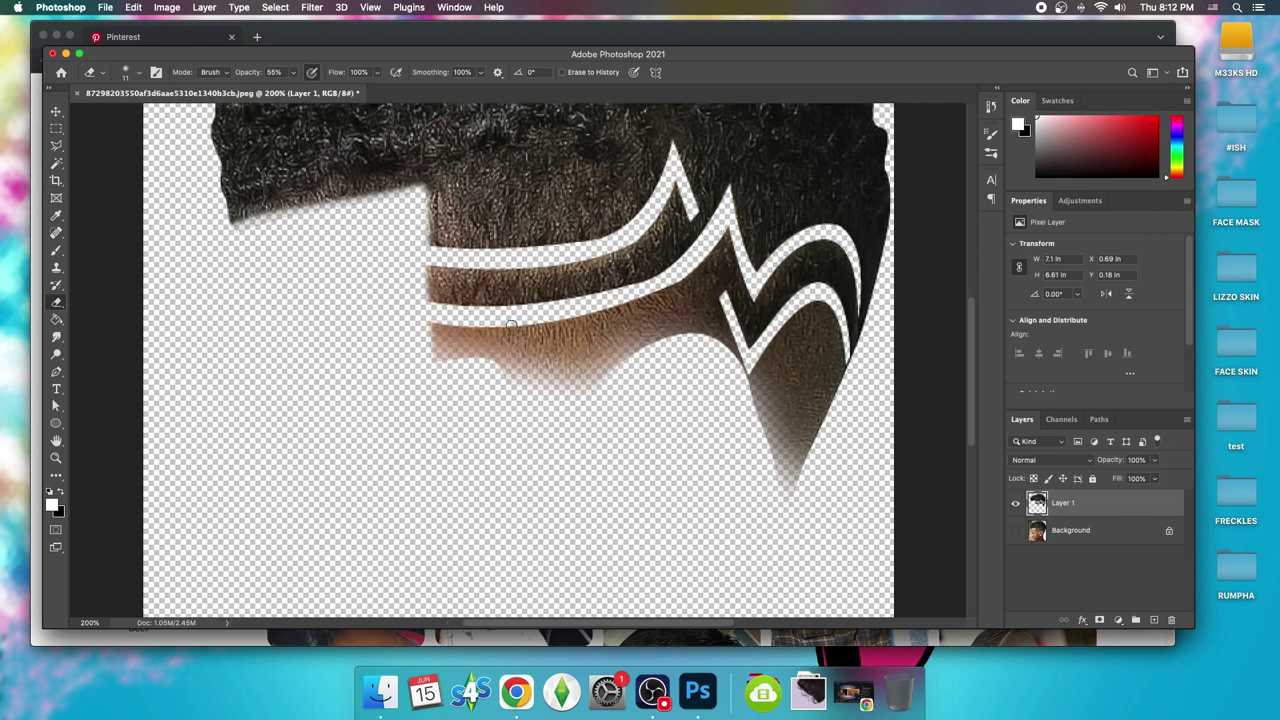
{"action": "scroll", "coordinate": [670, 330], "scroll_direction": "up", "scroll_amount": 5}
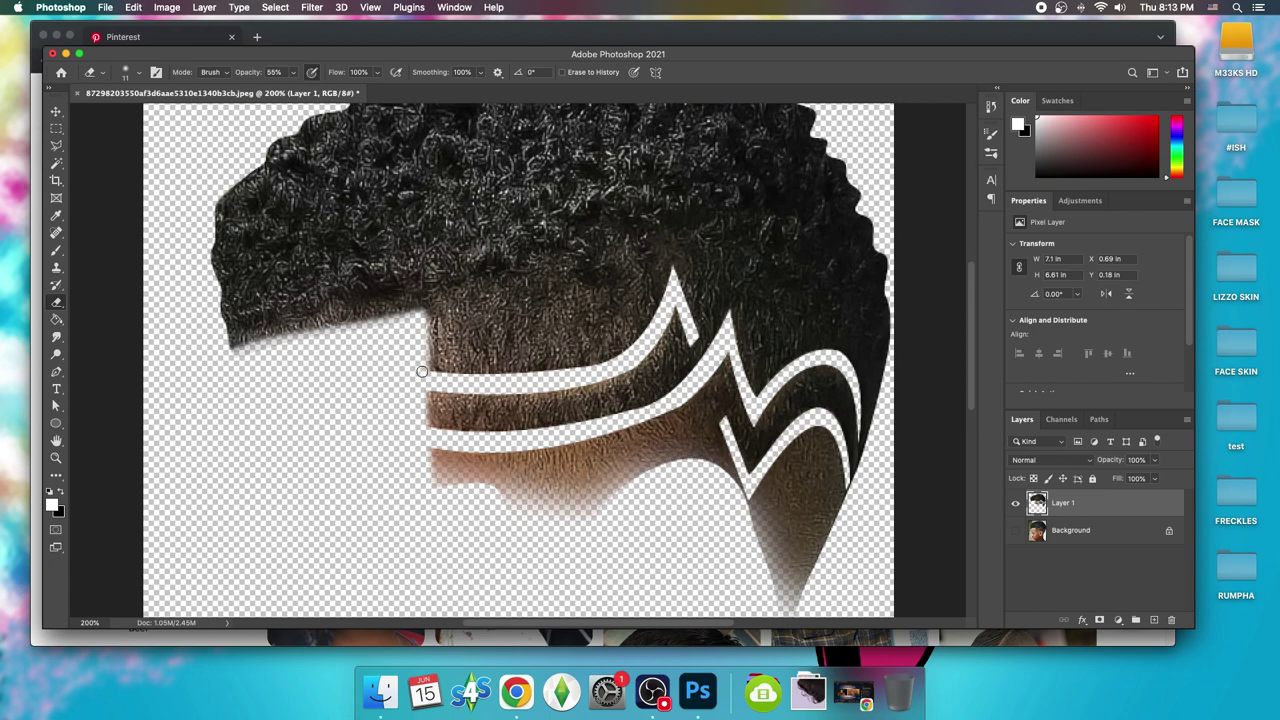
{"action": "left_click_drag", "start_coordinate": [462, 373], "coordinate": [584, 370]}
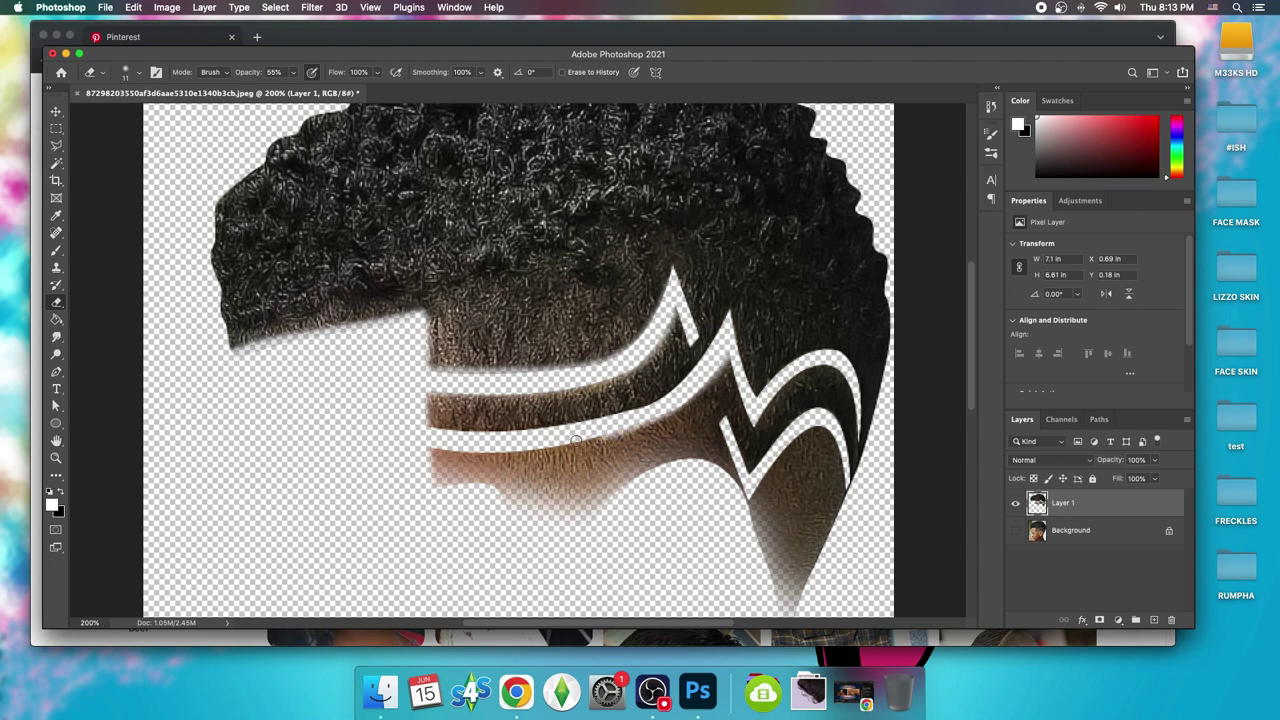
{"action": "left_click_drag", "start_coordinate": [577, 441], "coordinate": [499, 449]}
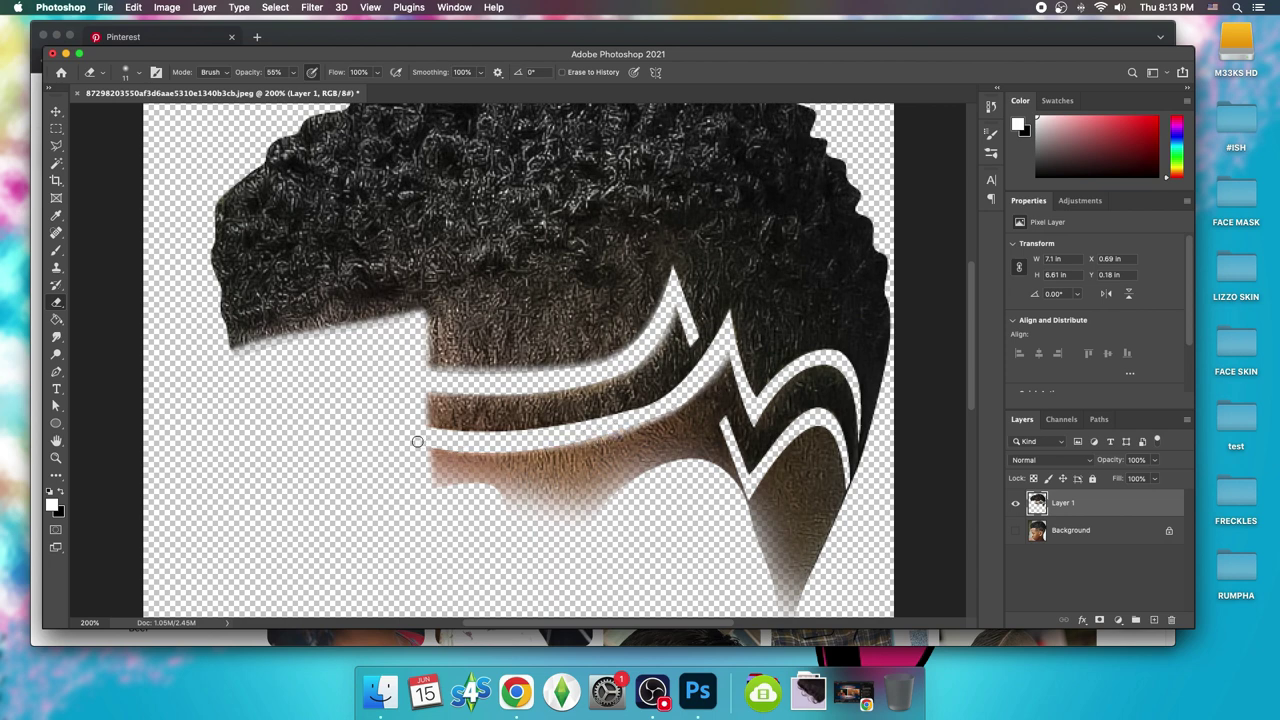
{"action": "scroll", "coordinate": [420, 410], "scroll_direction": "down", "scroll_amount": 3}
{"action": "scroll", "coordinate": [540, 370], "scroll_direction": "up", "scroll_amount": 3}
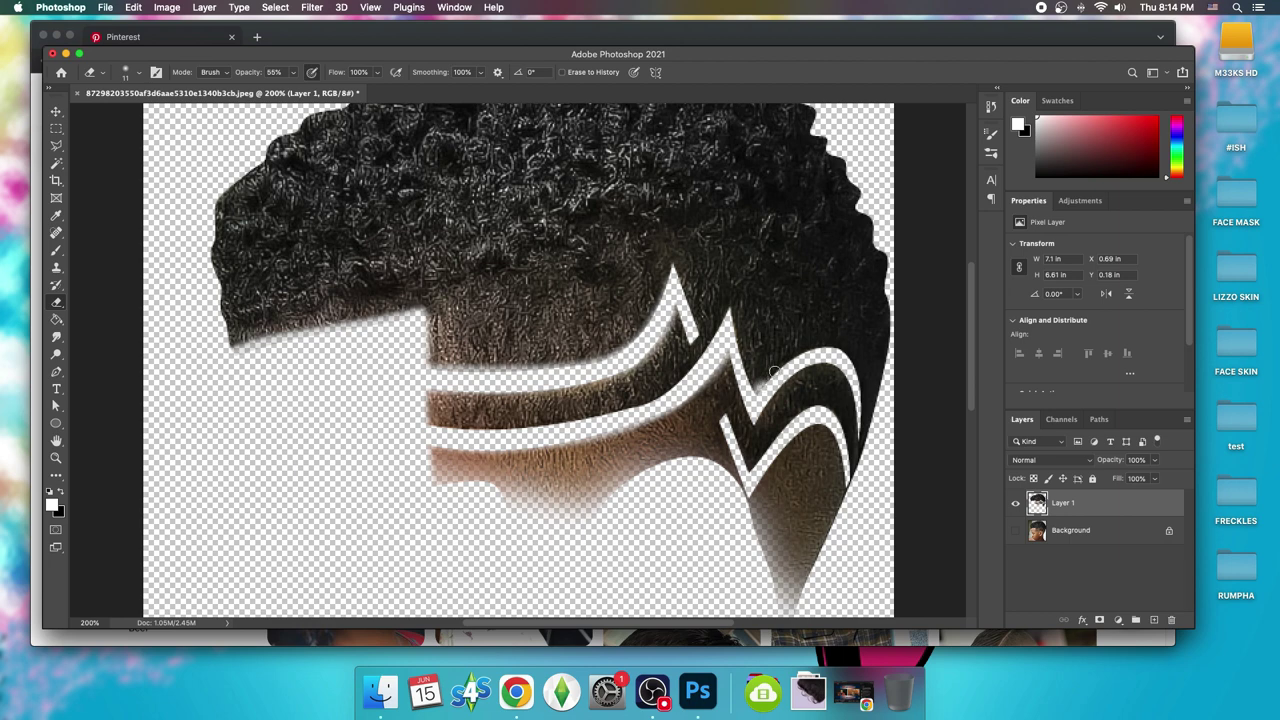
Soften the zig-zag stripe edges, undo the overdone stroke, and zoom out to the whole image.
{"action": "mouse_move", "coordinate": [775, 372]}
{"action": "left_mouse_down"}
{"action": "mouse_move", "coordinate": [798, 353]}
{"action": "mouse_move", "coordinate": [858, 385]}
{"action": "mouse_move", "coordinate": [856, 455]}
{"action": "left_mouse_up"}
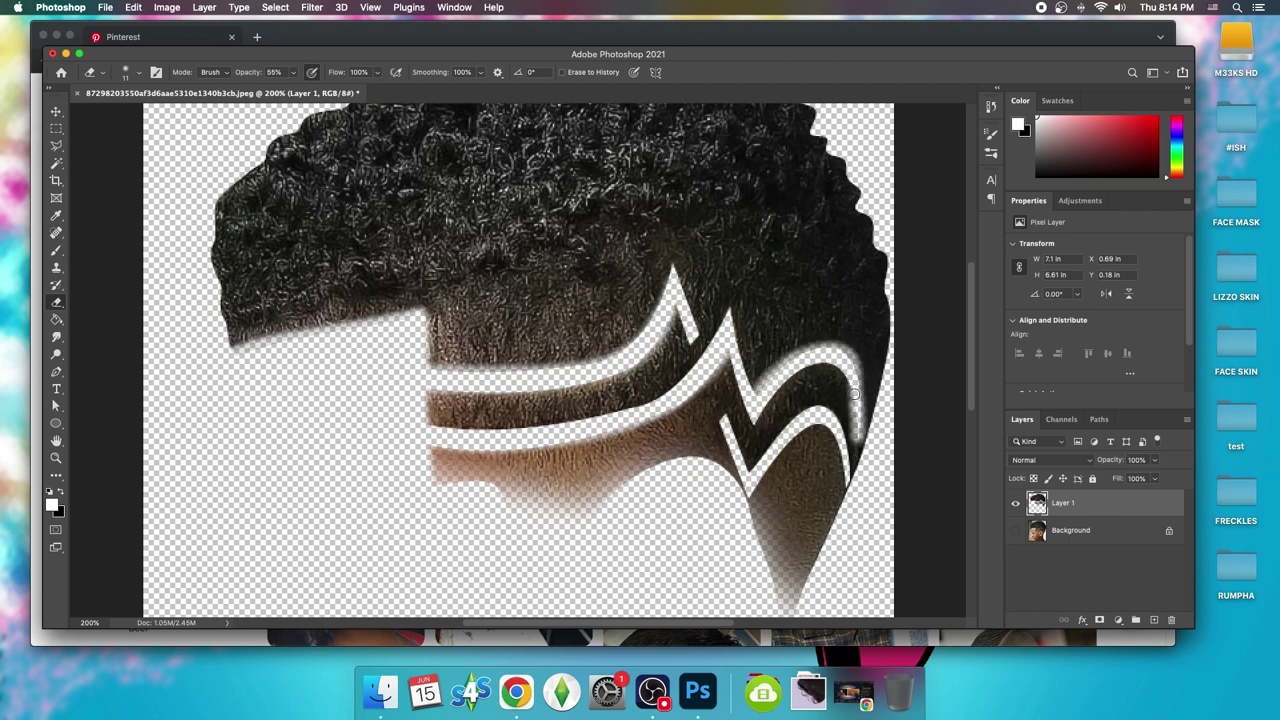
{"action": "mouse_move", "coordinate": [854, 393]}
{"action": "left_mouse_down"}
{"action": "mouse_move", "coordinate": [842, 361]}
{"action": "mouse_move", "coordinate": [785, 374]}
{"action": "mouse_move", "coordinate": [748, 425]}
{"action": "left_mouse_up"}
{"action": "key", "text": "ctrl+z"}
{"action": "key", "text": "ctrl+z"}
{"action": "scroll", "coordinate": [762, 414], "scroll_direction": "down", "scroll_amount": 3}
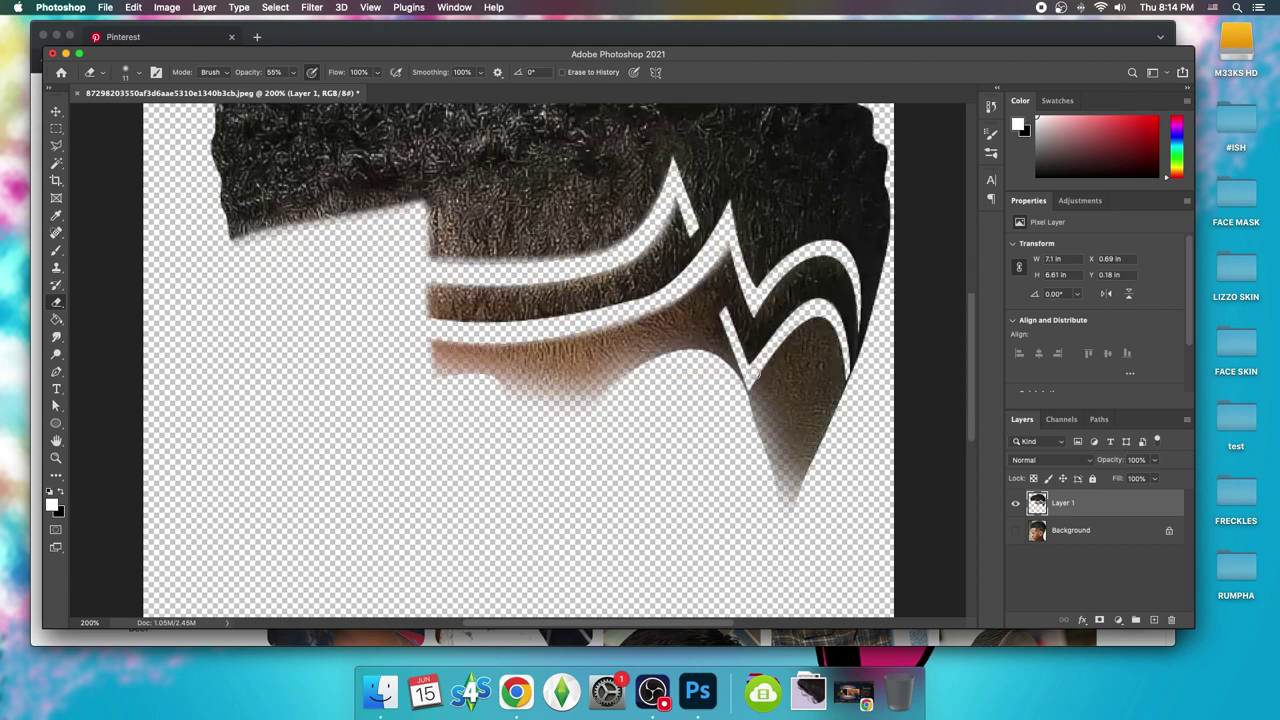
{"action": "scroll", "coordinate": [762, 414], "scroll_direction": "up", "scroll_amount": 4}
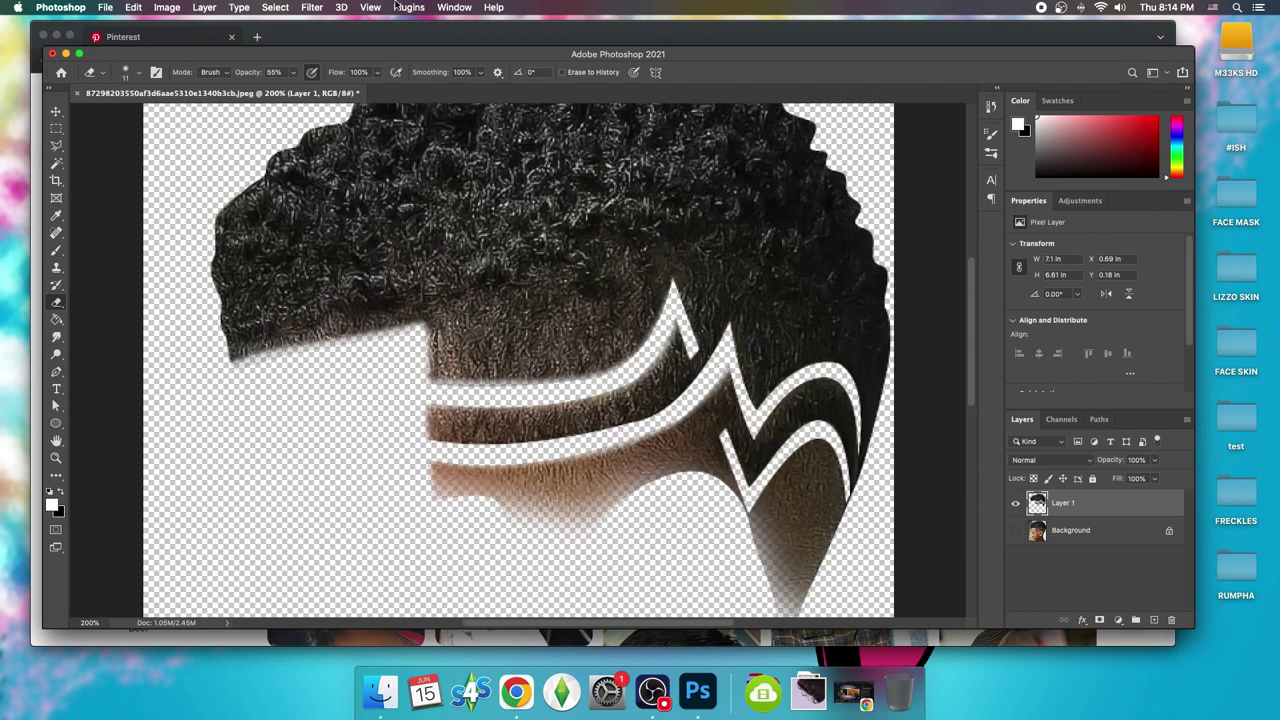
{"action": "left_click", "coordinate": [372, 8]}
{"action": "left_click", "coordinate": [369, 113]}
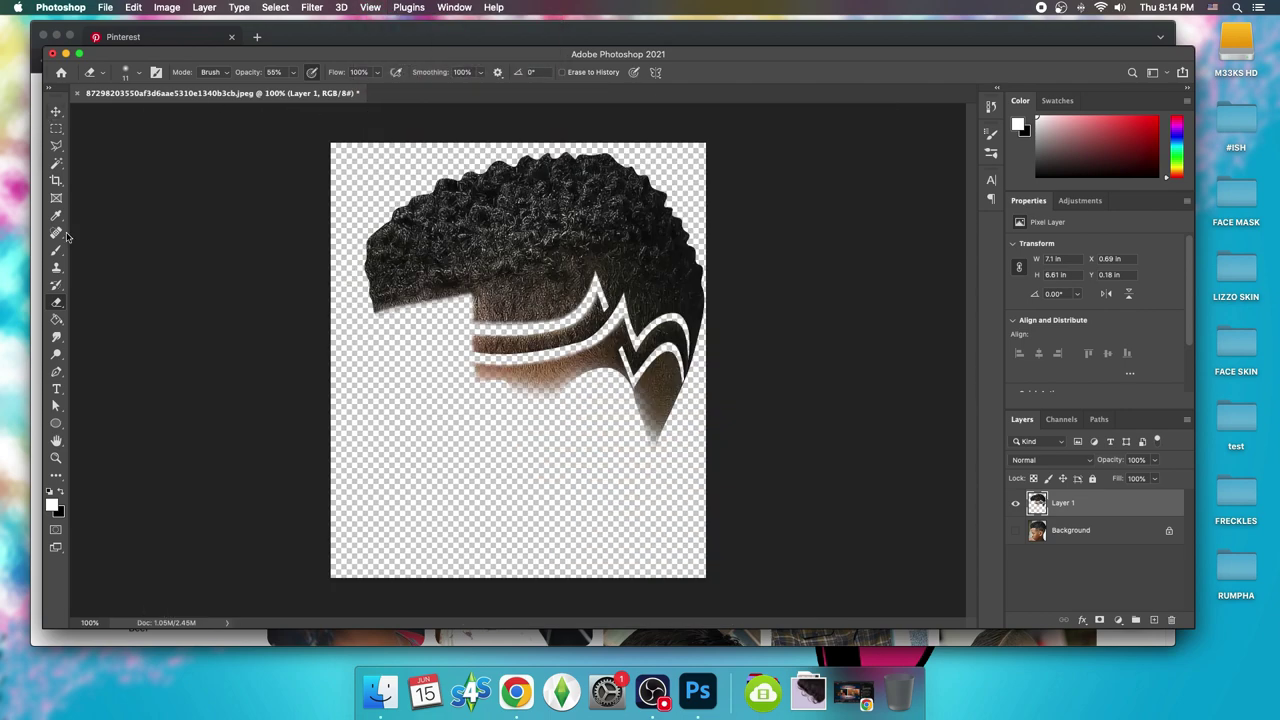
Crop the canvas bottom up to trim empty space and nudge the hair layer slightly left.
{"action": "left_click", "coordinate": [56, 180]}
{"action": "left_click_drag", "start_coordinate": [520, 578], "coordinate": [527, 525]}
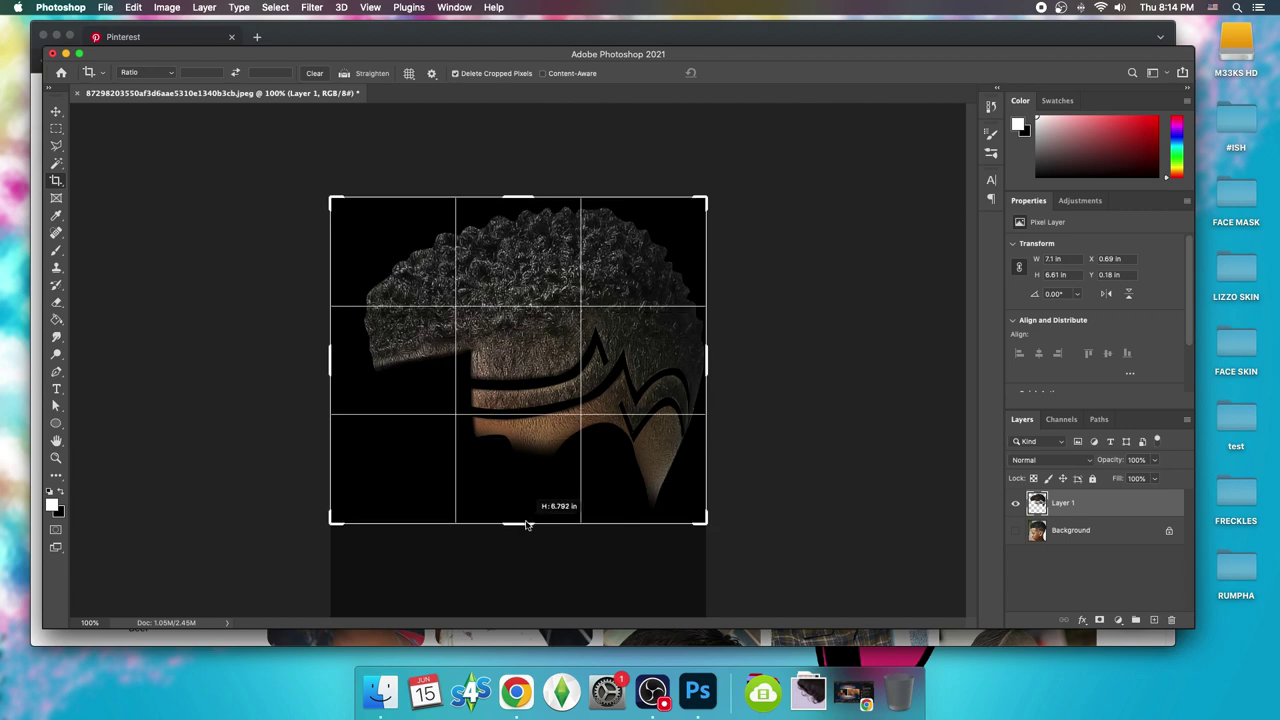
{"action": "key", "text": "v"}
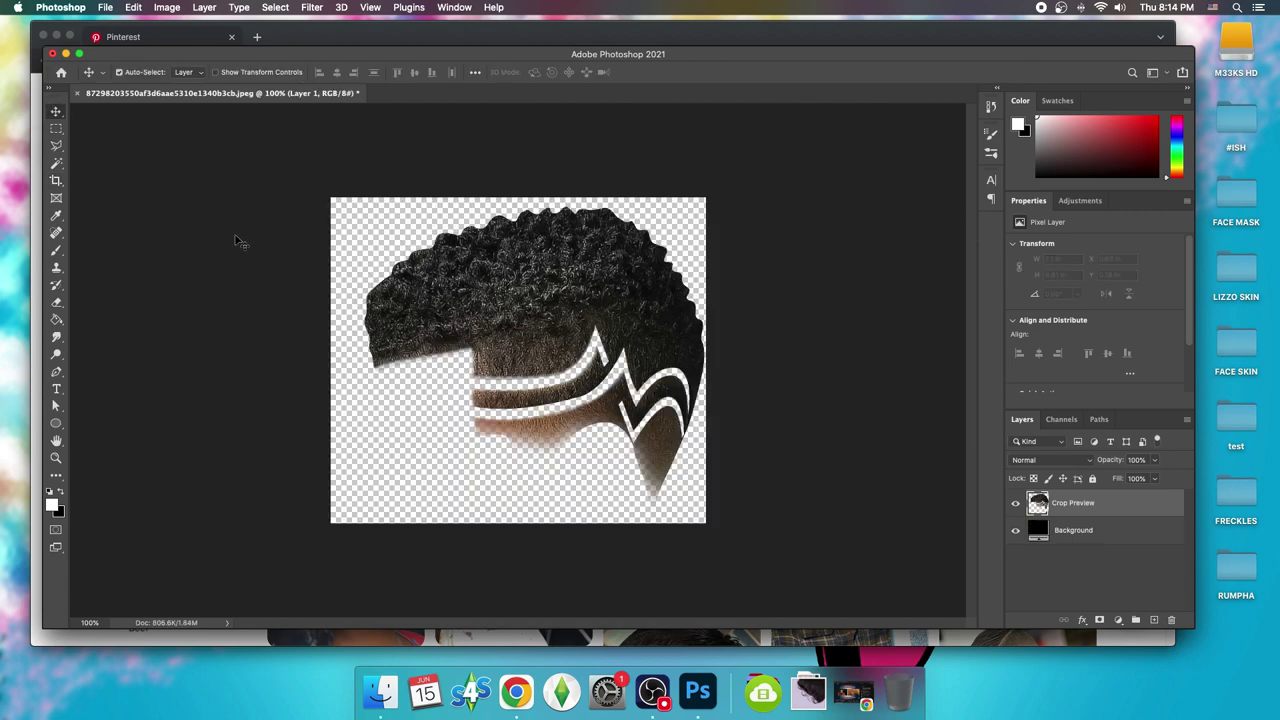
{"action": "left_click_drag", "start_coordinate": [561, 298], "coordinate": [545, 298]}
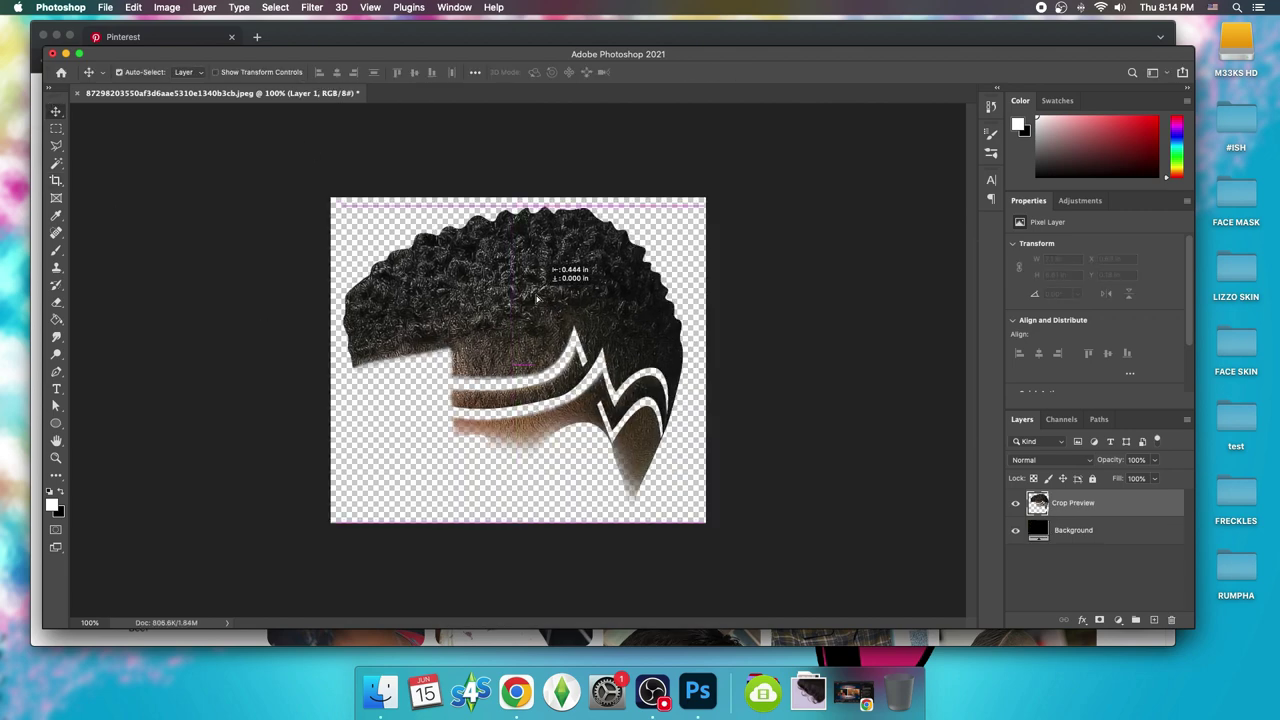
{"action": "left_click", "coordinate": [60, 181]}
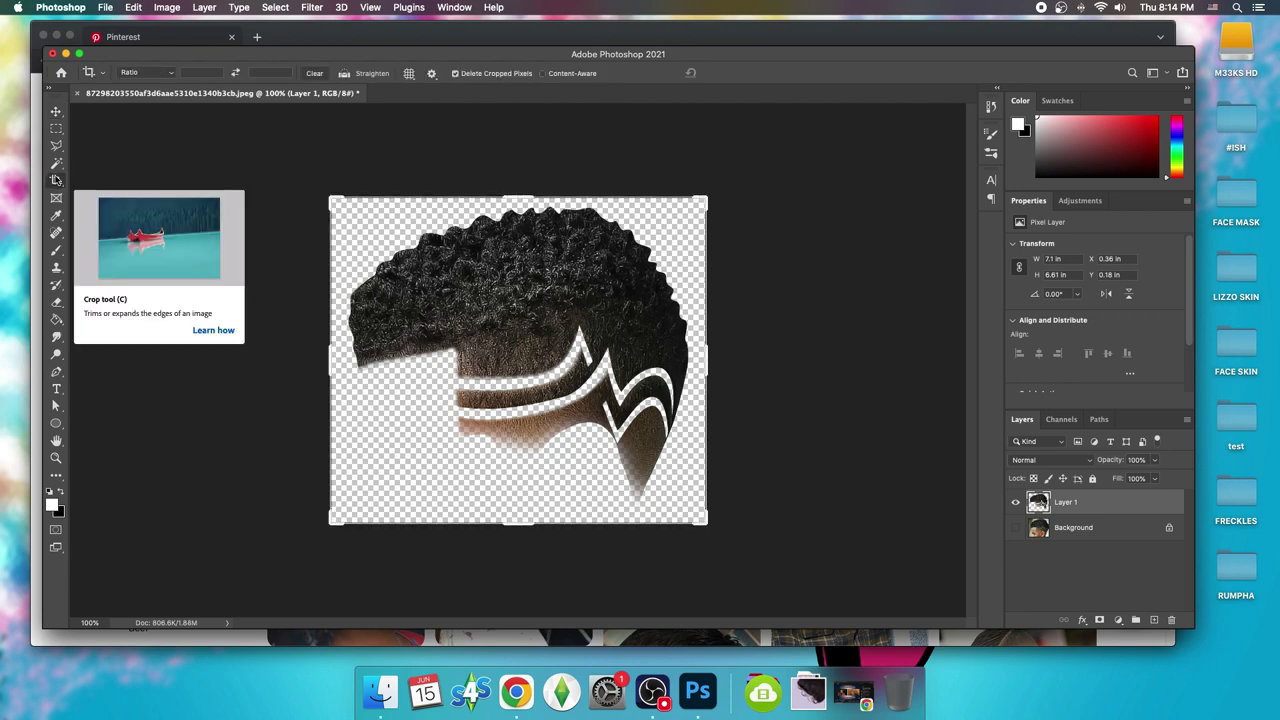
{"action": "left_click", "coordinate": [51, 116]}
Save As 'hair cut out' in PNG format and confirm the PNG Format Options.
{"action": "left_click", "coordinate": [105, 7]}
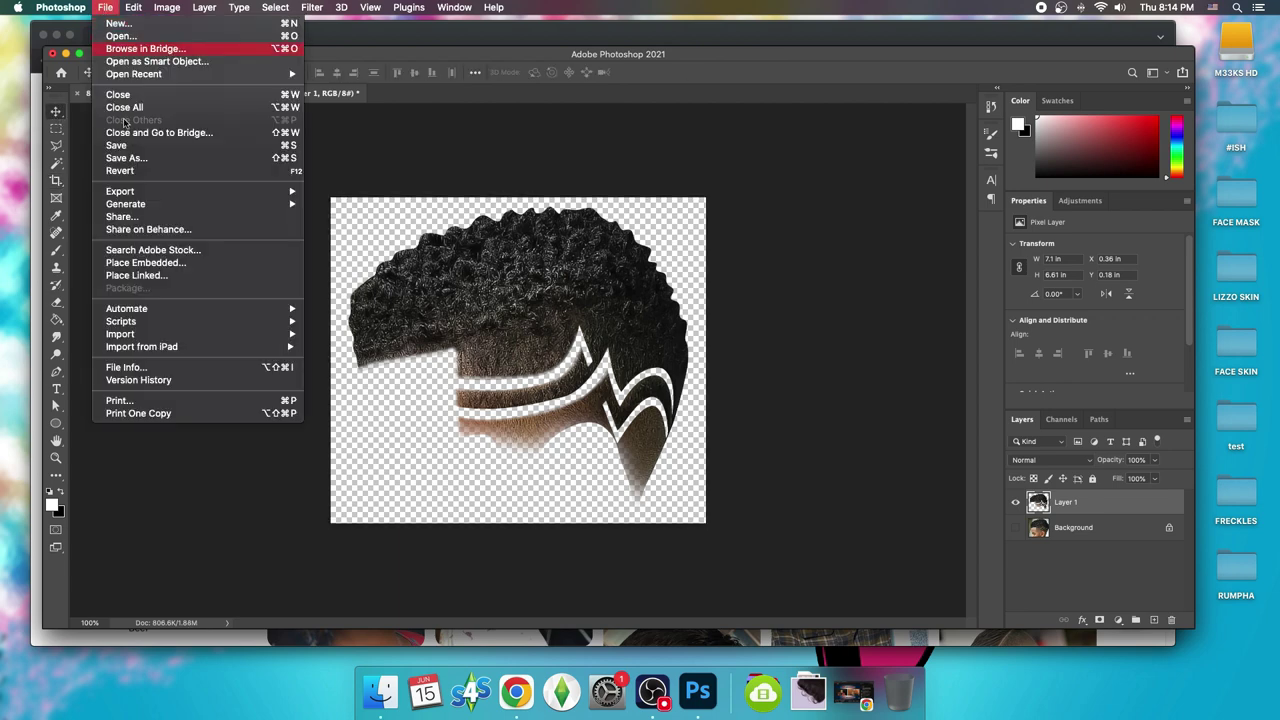
{"action": "left_click", "coordinate": [130, 160]}
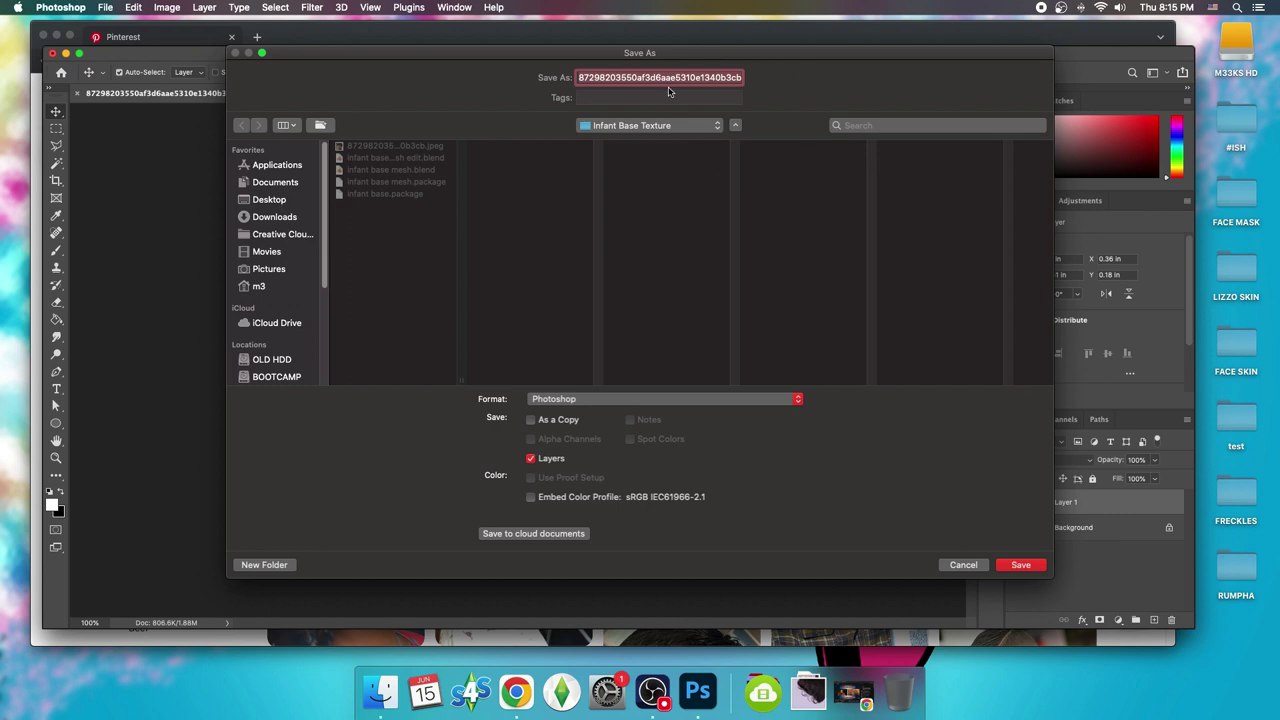
{"action": "type", "text": "hair cut out"}
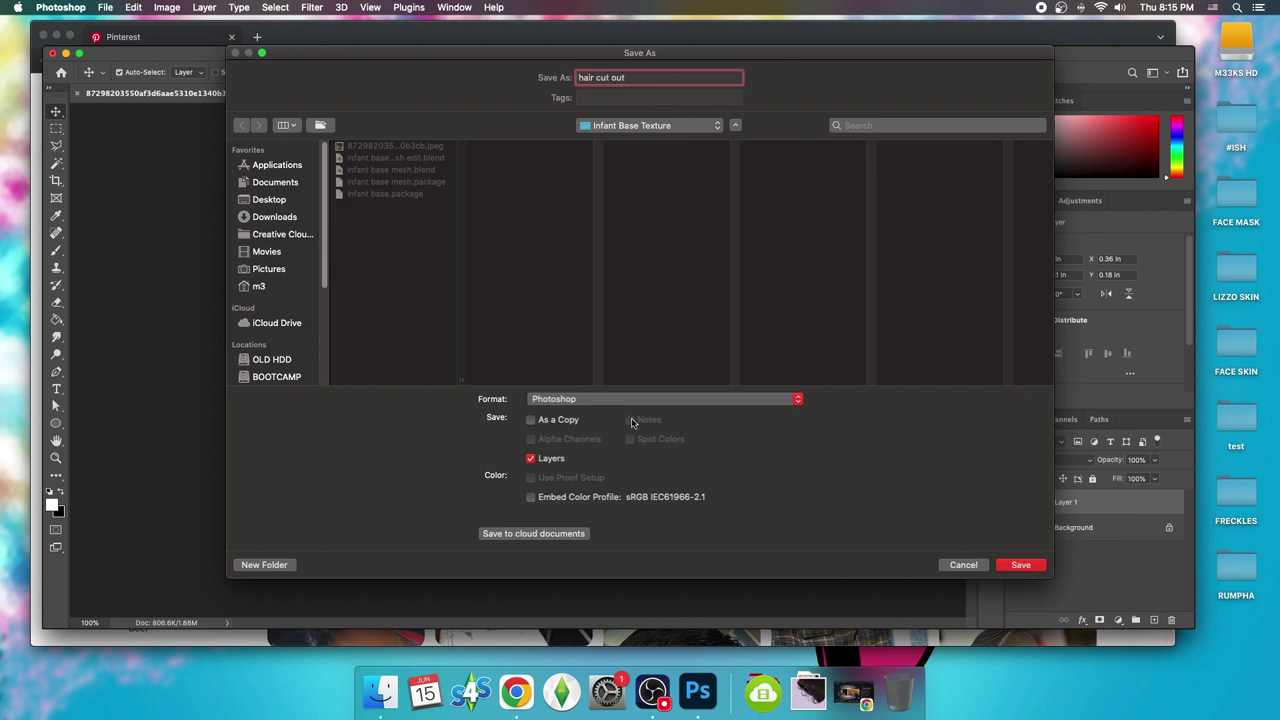
{"action": "left_click", "coordinate": [630, 399]}
{"action": "left_click", "coordinate": [565, 581]}
{"action": "left_click", "coordinate": [603, 399]}
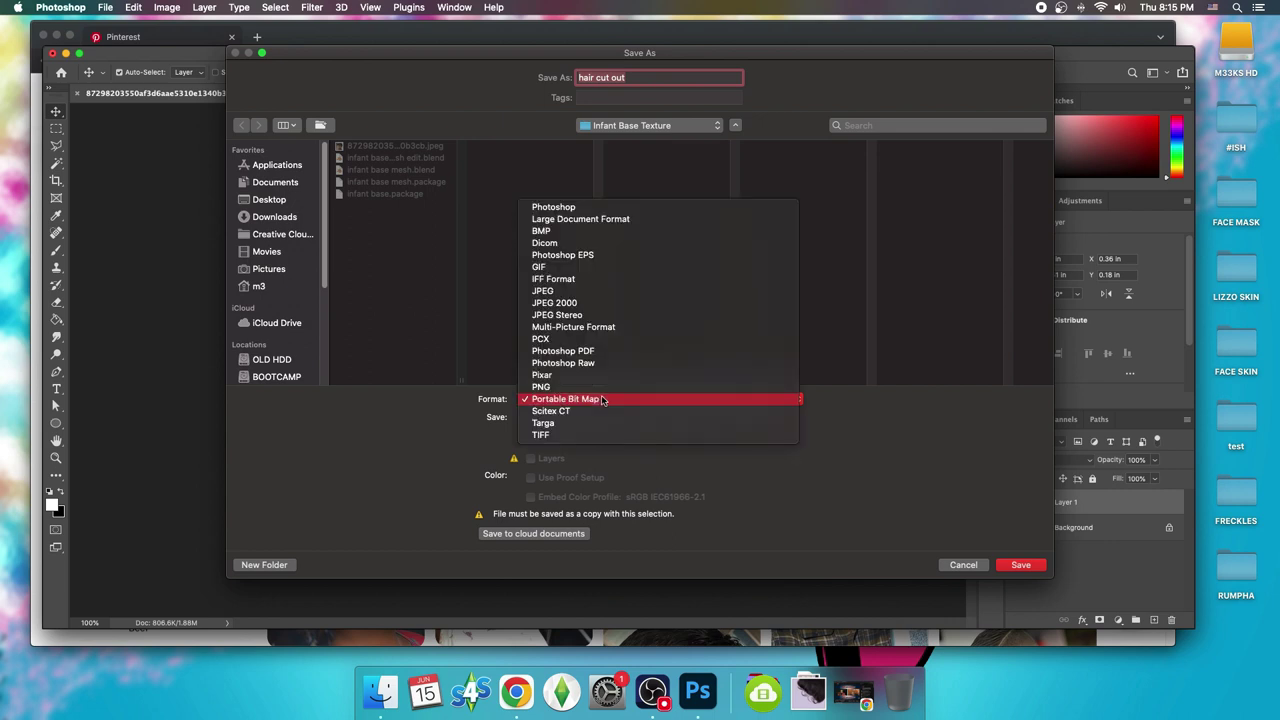
{"action": "left_click", "coordinate": [560, 387]}
{"action": "left_click", "coordinate": [668, 77]}
{"action": "type", "text": ".png"}
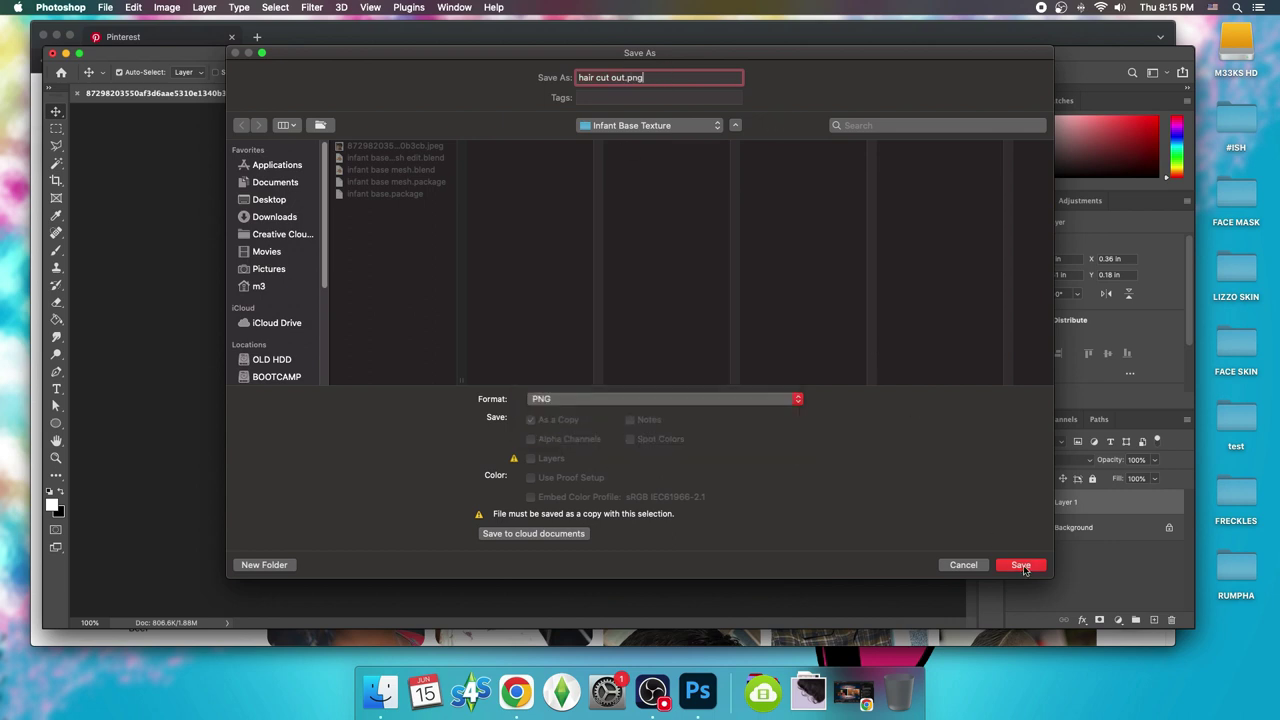
{"action": "left_click", "coordinate": [1020, 565]}
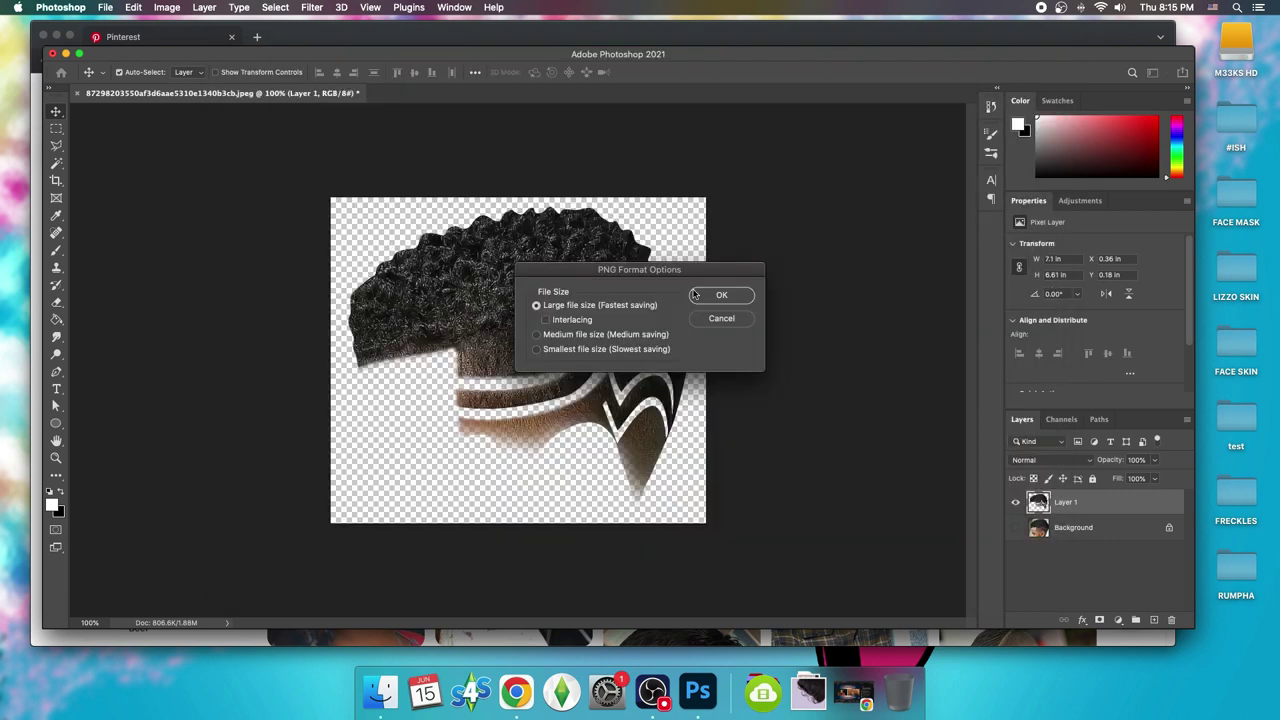
{"action": "left_click", "coordinate": [714, 297]}
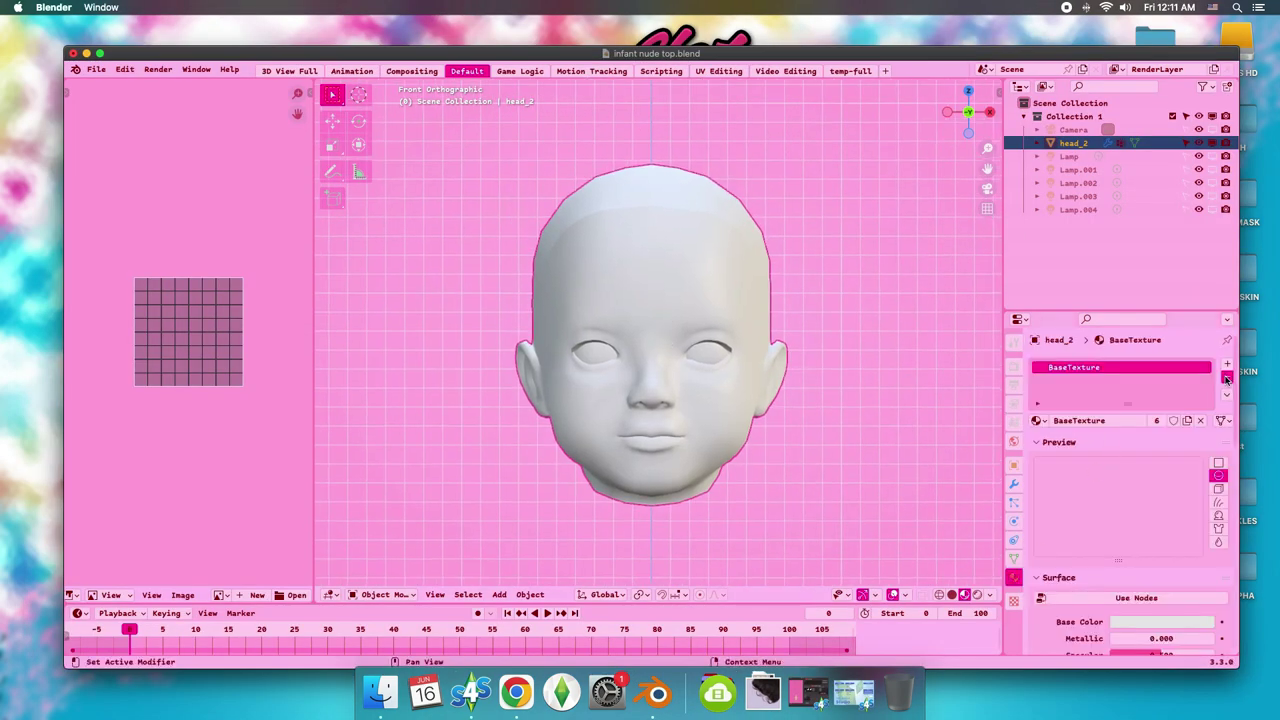
Feed an Image Texture using BaseTexture into Base Color and set specular to zero.
{"action": "scroll", "coordinate": [1120, 520], "scroll_direction": "down", "scroll_amount": 3}
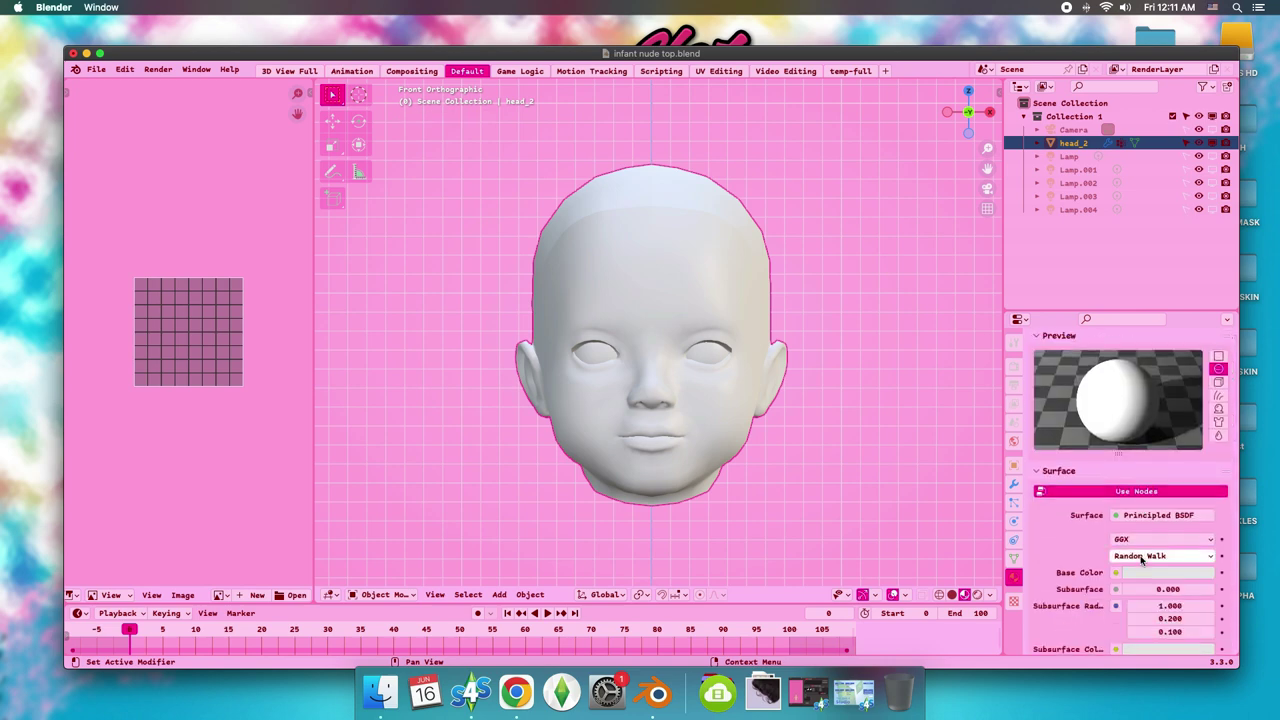
{"action": "left_click", "coordinate": [1115, 572]}
{"action": "left_click", "coordinate": [803, 454]}
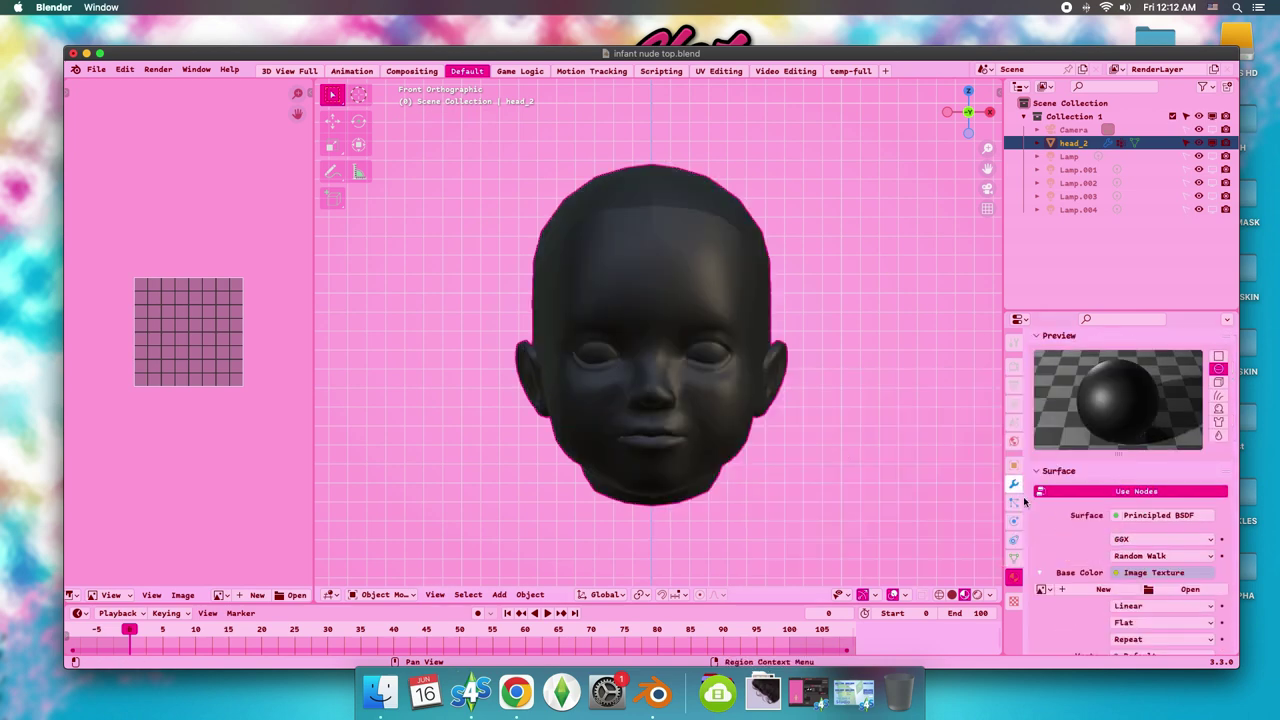
{"action": "left_click", "coordinate": [1043, 589]}
{"action": "left_click", "coordinate": [1092, 452]}
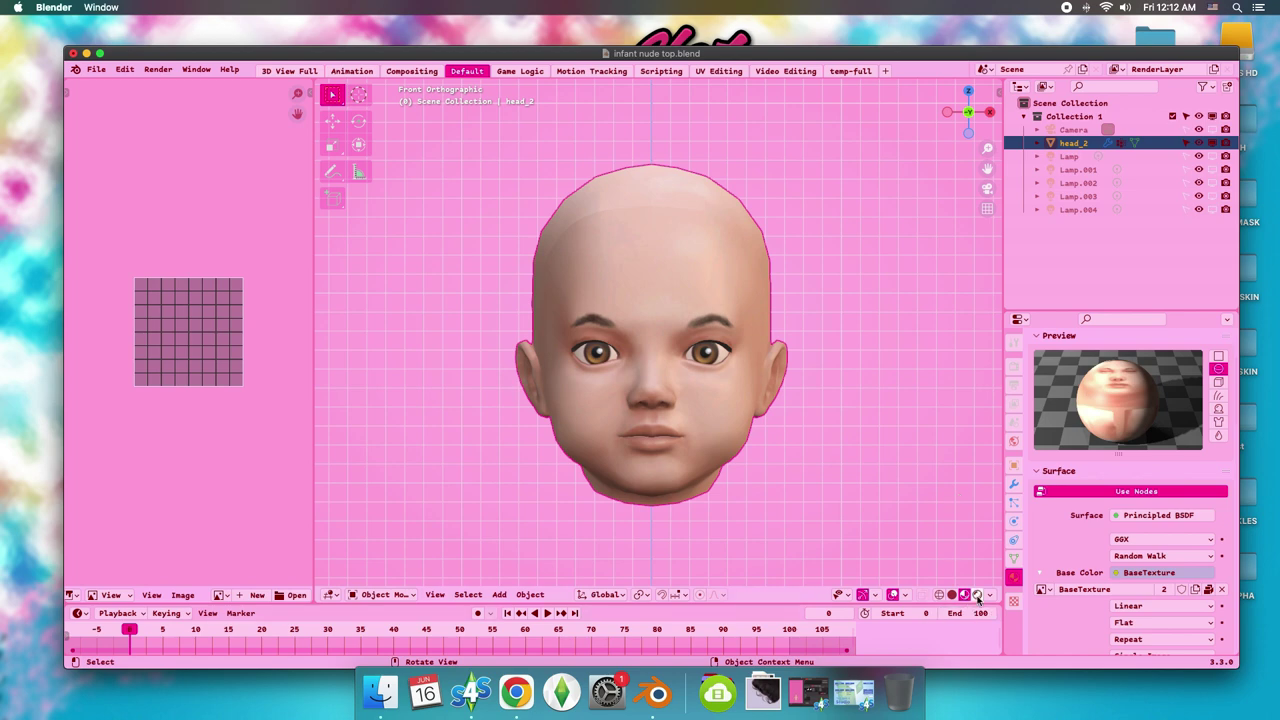
{"action": "scroll", "coordinate": [1120, 480], "scroll_direction": "down", "scroll_amount": 5}
{"action": "scroll", "coordinate": [1120, 480], "scroll_direction": "down", "scroll_amount": 3}
{"action": "left_click_drag", "start_coordinate": [1168, 502], "coordinate": [1122, 502]}
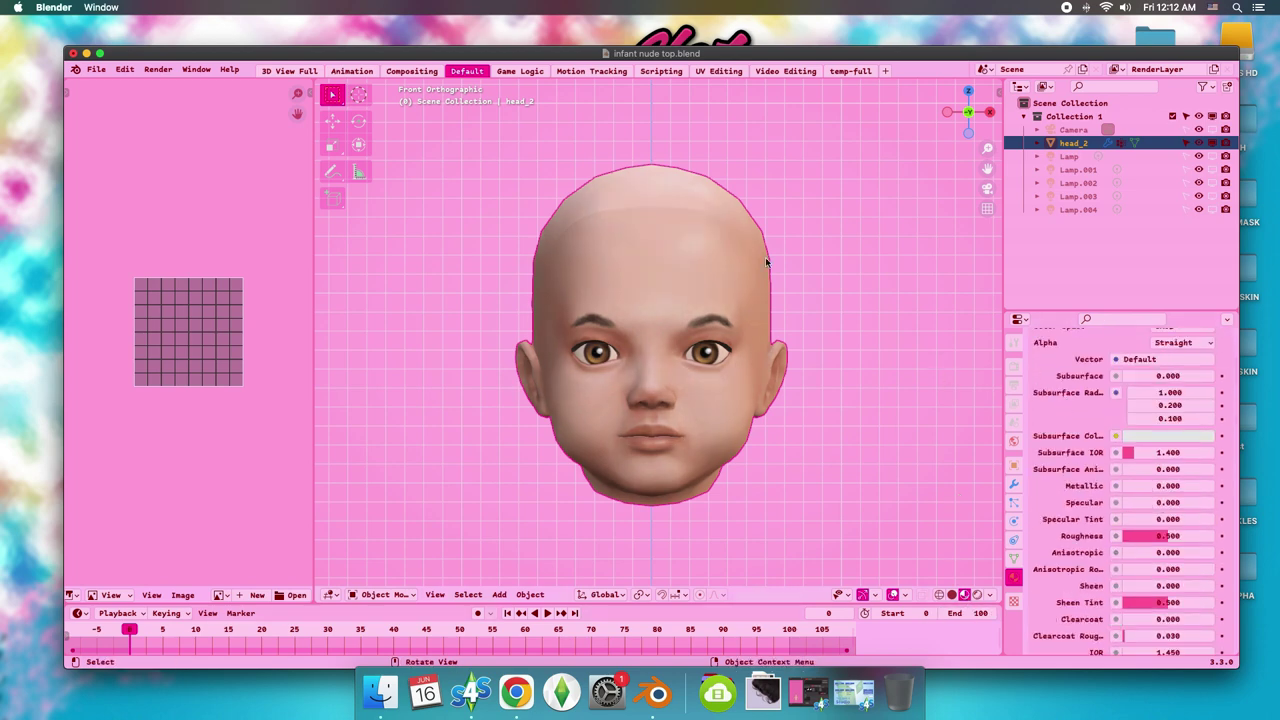
Switch the head to Texture Paint mode and fit the skin texture in the image editor.
{"action": "left_click", "coordinate": [380, 594]}
{"action": "left_click", "coordinate": [380, 505]}
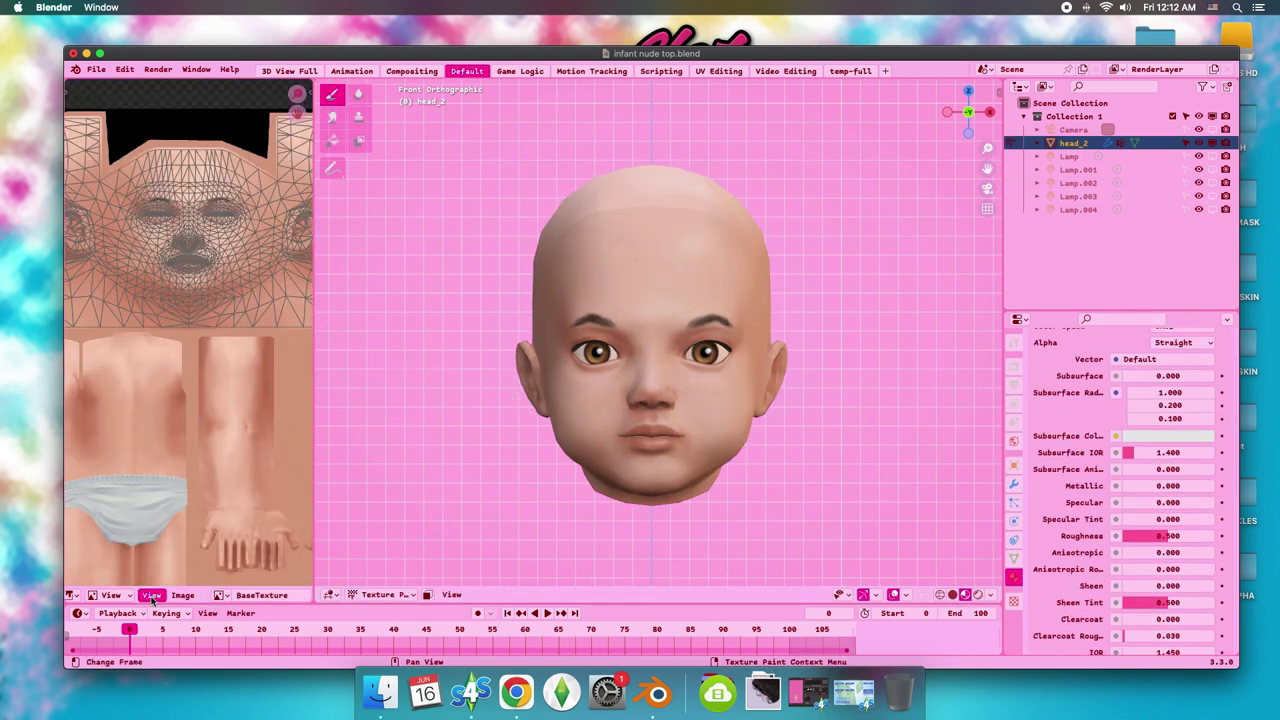
{"action": "left_click", "coordinate": [151, 594]}
{"action": "left_click", "coordinate": [215, 362]}
{"action": "scroll", "coordinate": [215, 362], "scroll_direction": "down", "scroll_amount": 2}
{"action": "left_click_drag", "start_coordinate": [64, 434], "coordinate": [20, 434]}
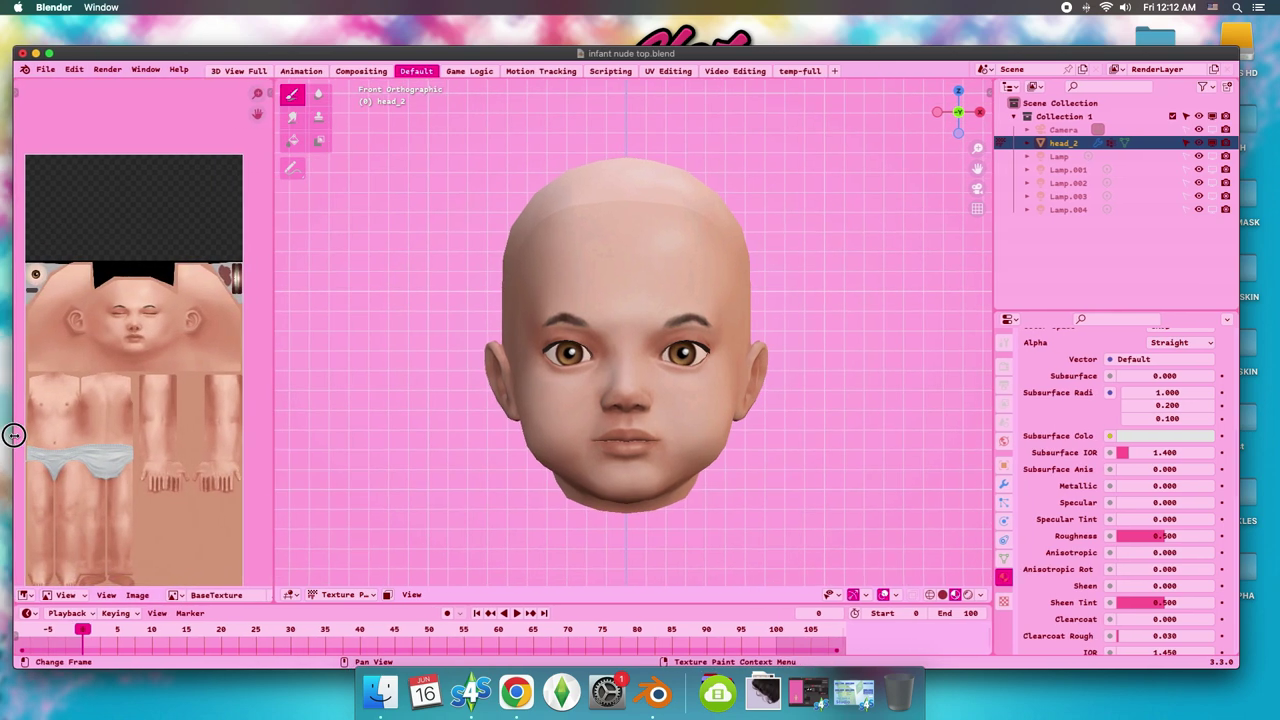
Show the painting Tool Settings and bring up the Texture Slots list.
{"action": "left_click", "coordinate": [496, 594]}
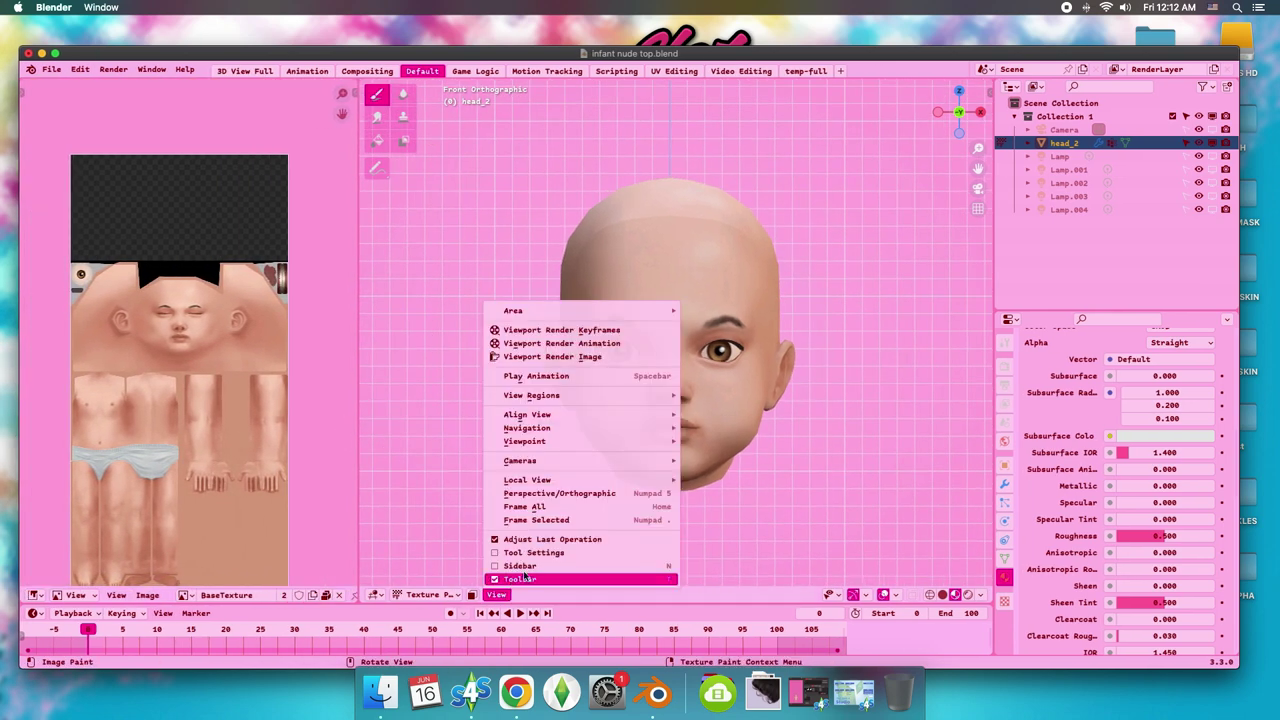
{"action": "left_click", "coordinate": [530, 560]}
{"action": "left_click", "coordinate": [928, 87]}
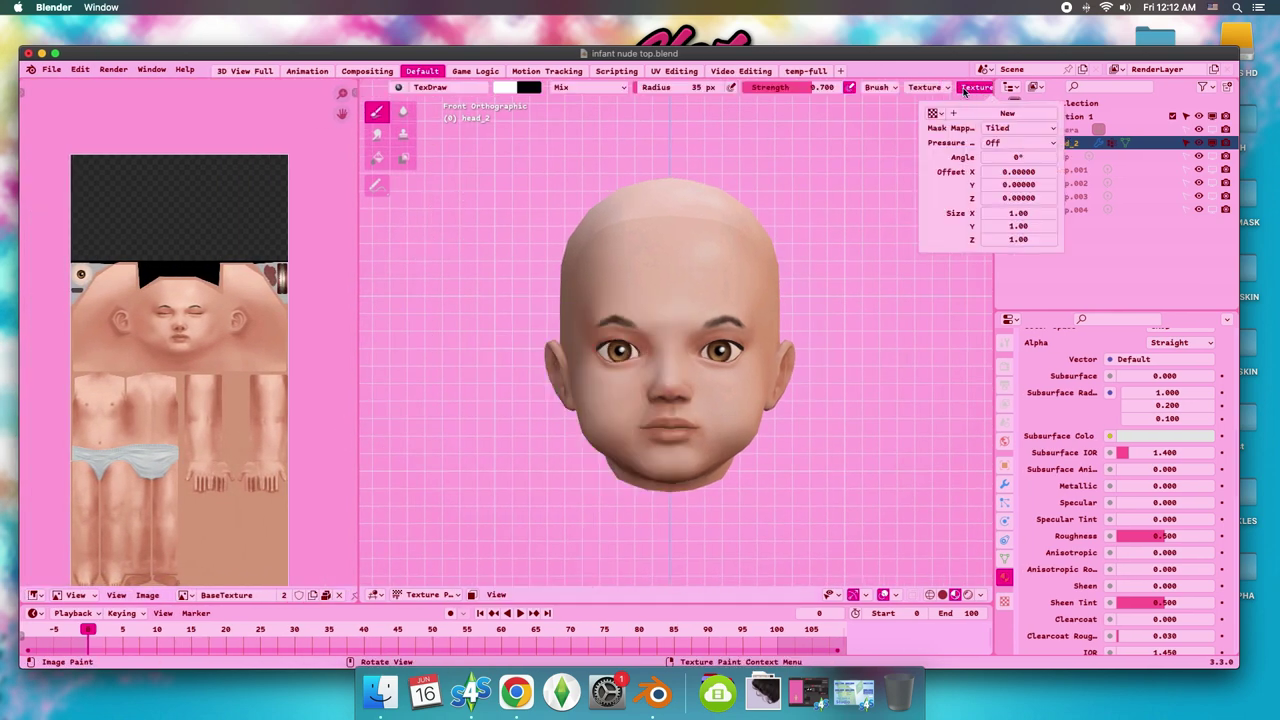
{"action": "scroll", "coordinate": [914, 88], "scroll_direction": "down", "scroll_amount": 3}
{"action": "scroll", "coordinate": [914, 88], "scroll_direction": "down", "scroll_amount": 4}
{"action": "left_click", "coordinate": [950, 87]}
{"action": "mouse_move", "coordinate": [843, 87]}
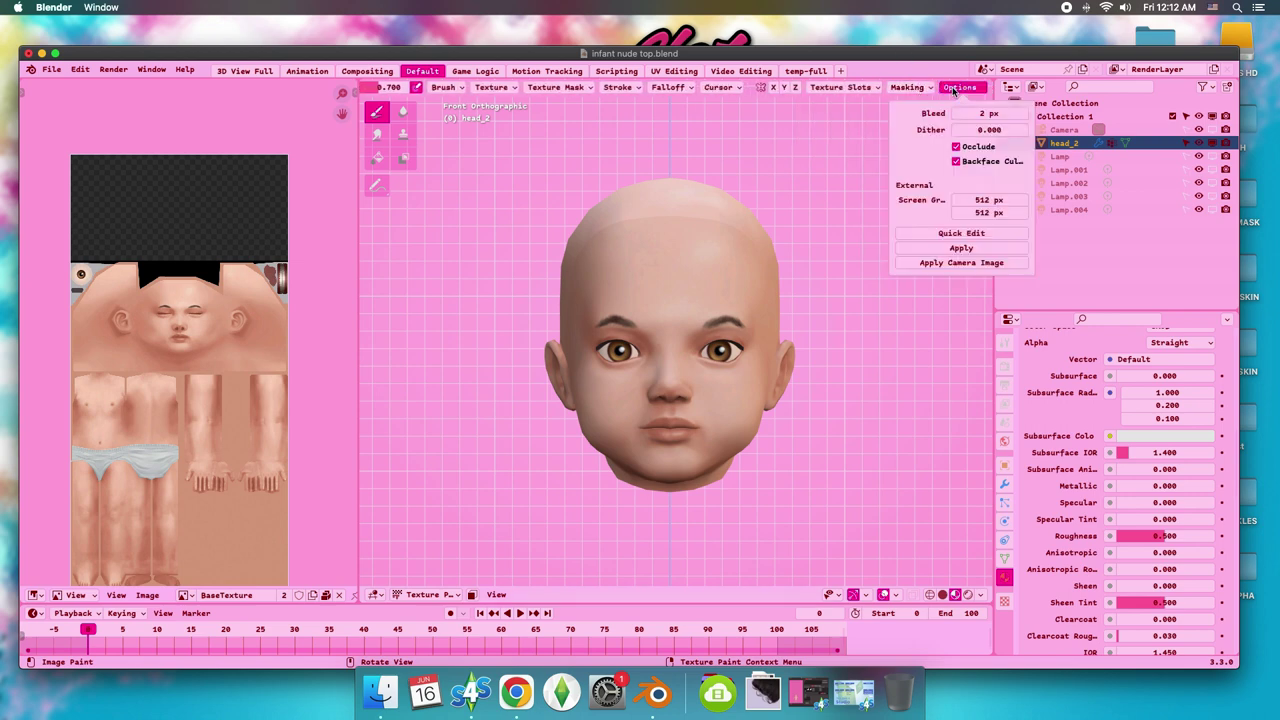
Add a black 4096 × 8192 Base Color paint slot named 'Scalp Base Color'.
{"action": "left_click", "coordinate": [902, 137]}
{"action": "left_click", "coordinate": [930, 151]}
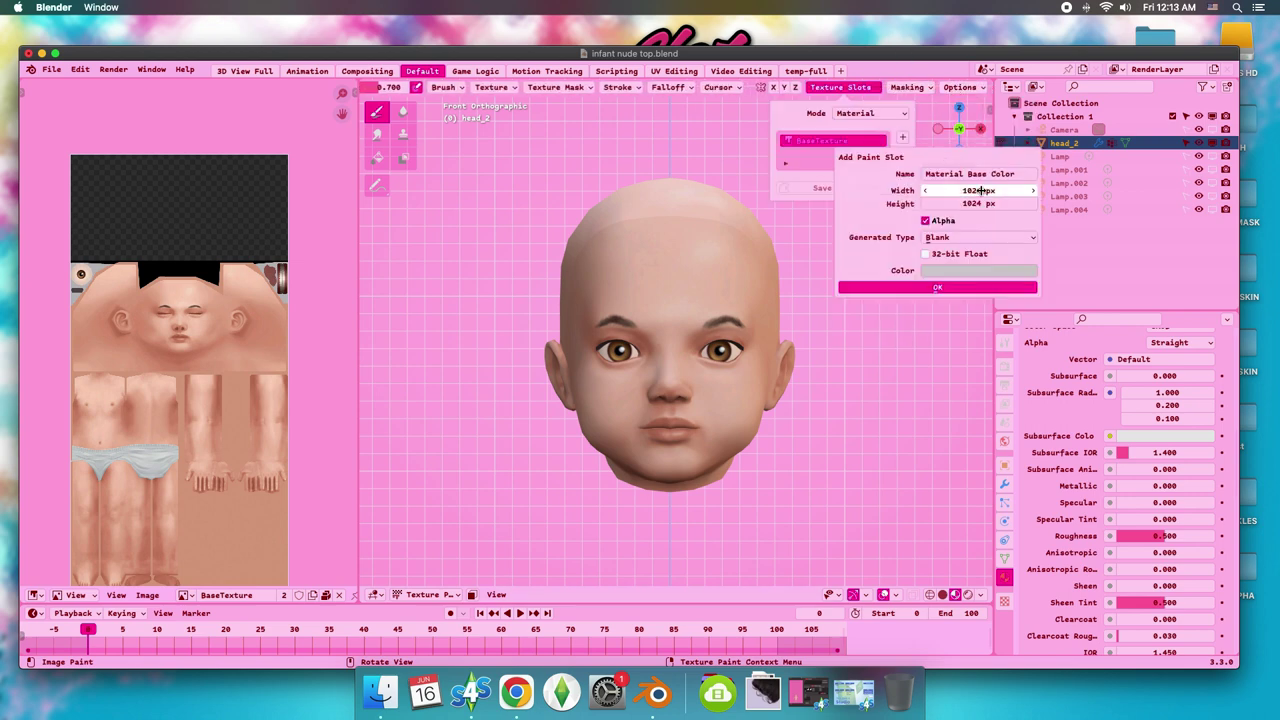
{"action": "left_click_drag", "start_coordinate": [961, 173], "coordinate": [927, 173]}
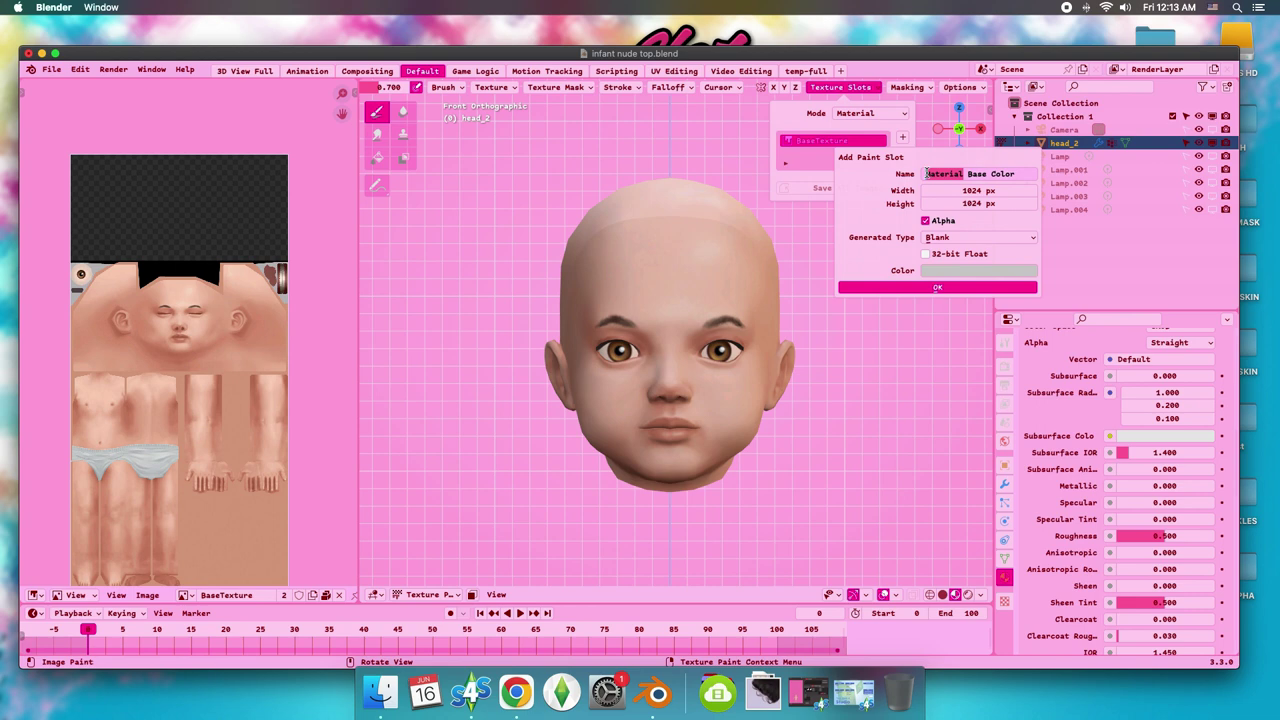
{"action": "type", "text": "Scalp"}
{"action": "left_click", "coordinate": [966, 190]}
{"action": "type", "text": "2048"}
{"action": "key", "text": "Tab"}
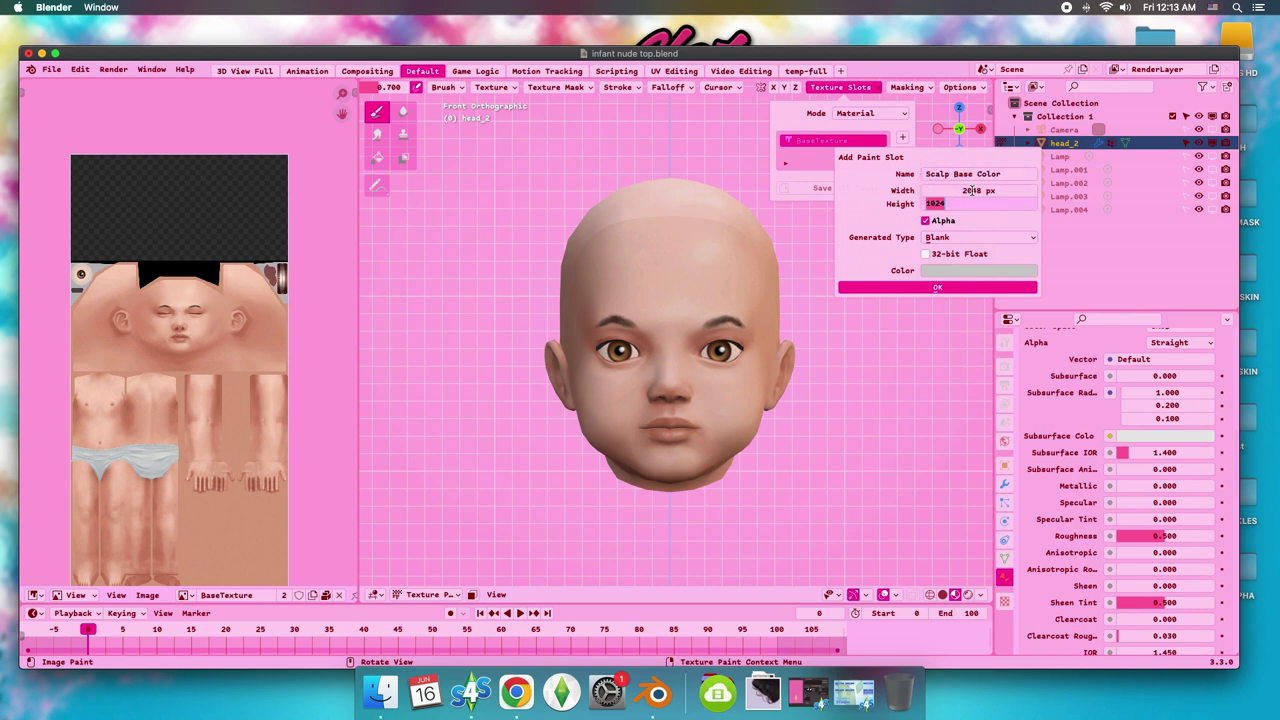
{"action": "type", "text": "4096"}
{"action": "key", "text": "Tab"}
{"action": "type", "text": "*2"}
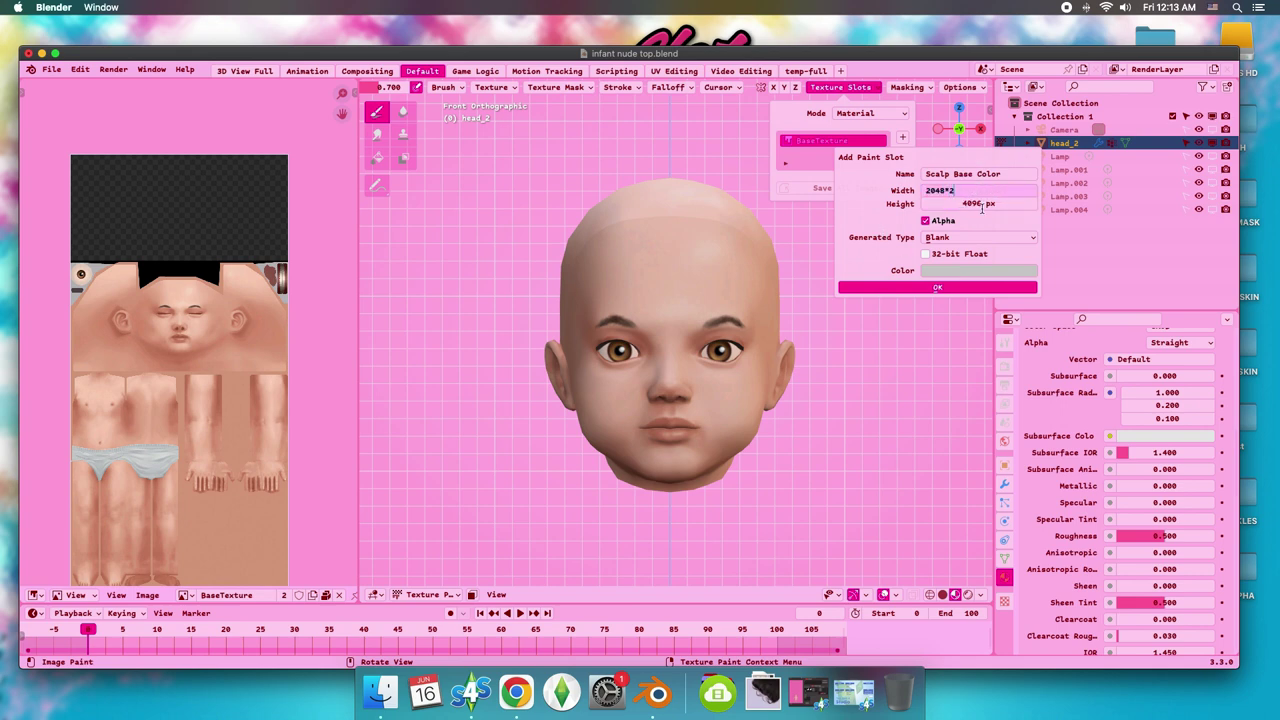
{"action": "key", "text": "Tab"}
{"action": "left_click", "coordinate": [950, 270]}
{"action": "left_click_drag", "start_coordinate": [977, 238], "coordinate": [905, 238]}
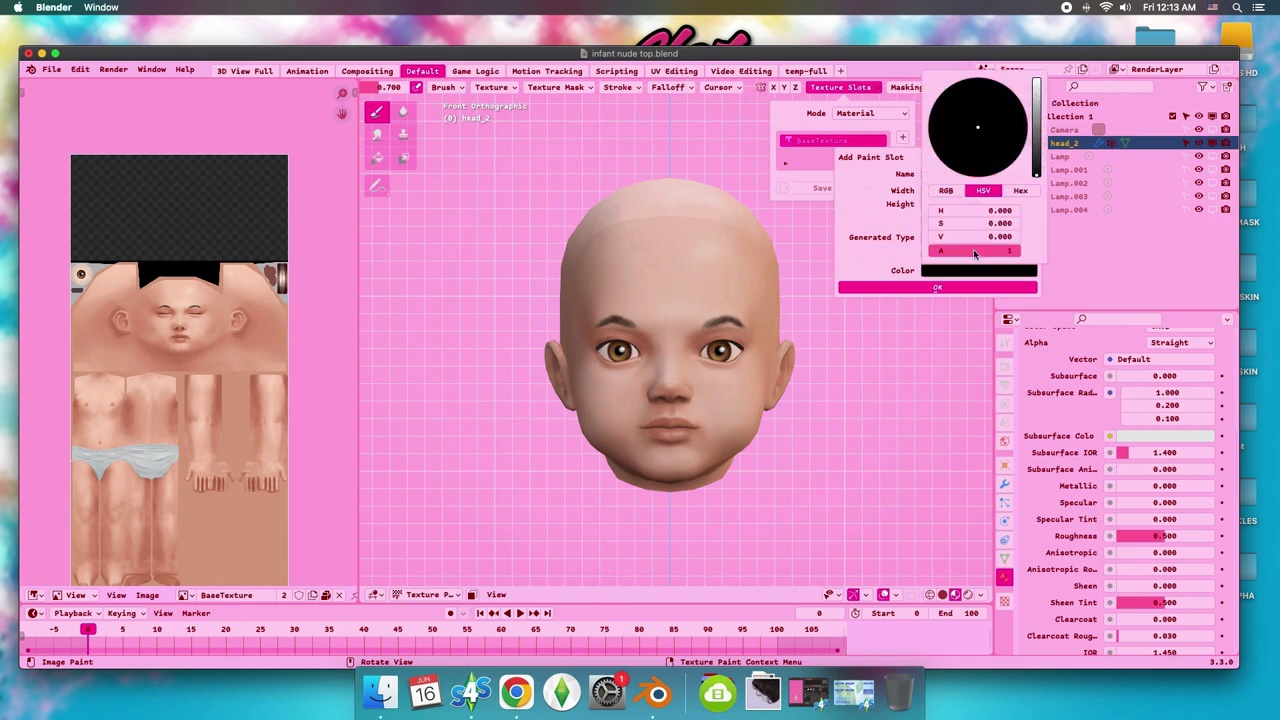
{"action": "left_click", "coordinate": [979, 203]}
{"action": "type", "text": "8192"}
{"action": "left_click", "coordinate": [913, 289]}
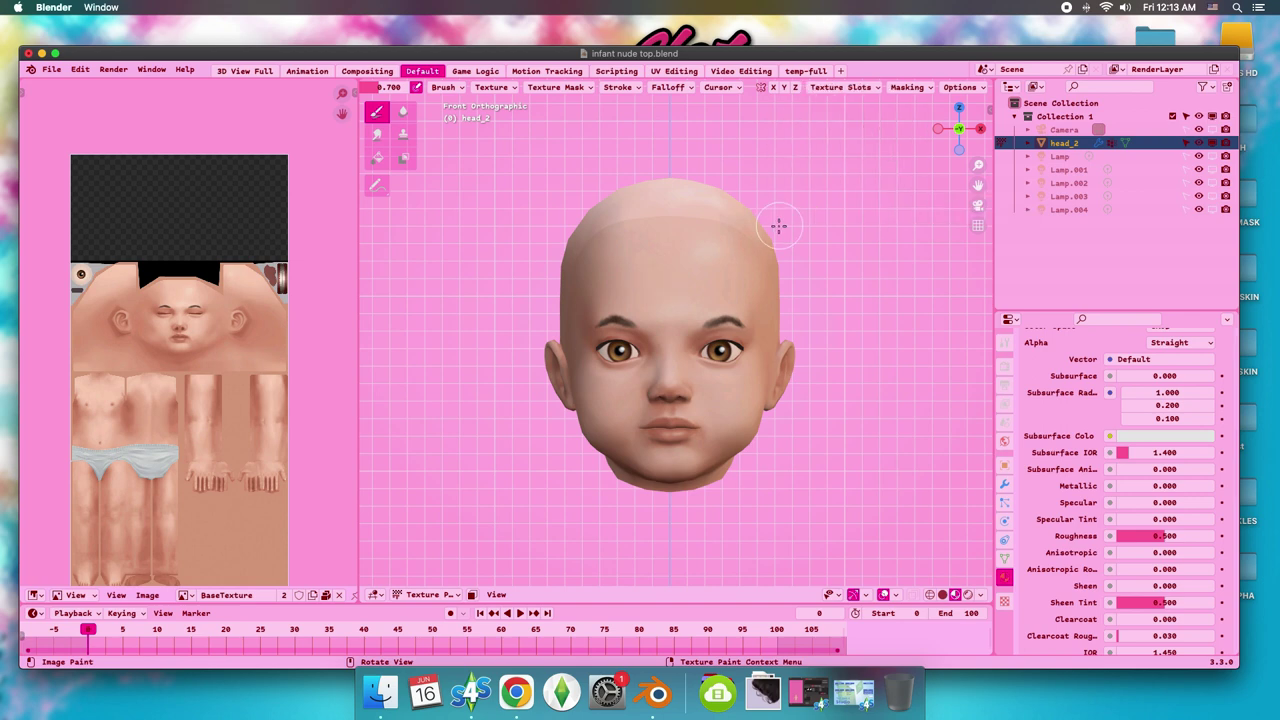
Switch to the new Brush and add a Stencil-mapped texture to it.
{"action": "scroll", "coordinate": [410, 87], "scroll_direction": "left", "scroll_amount": 5}
{"action": "left_click", "coordinate": [424, 87]}
{"action": "left_click", "coordinate": [418, 135]}
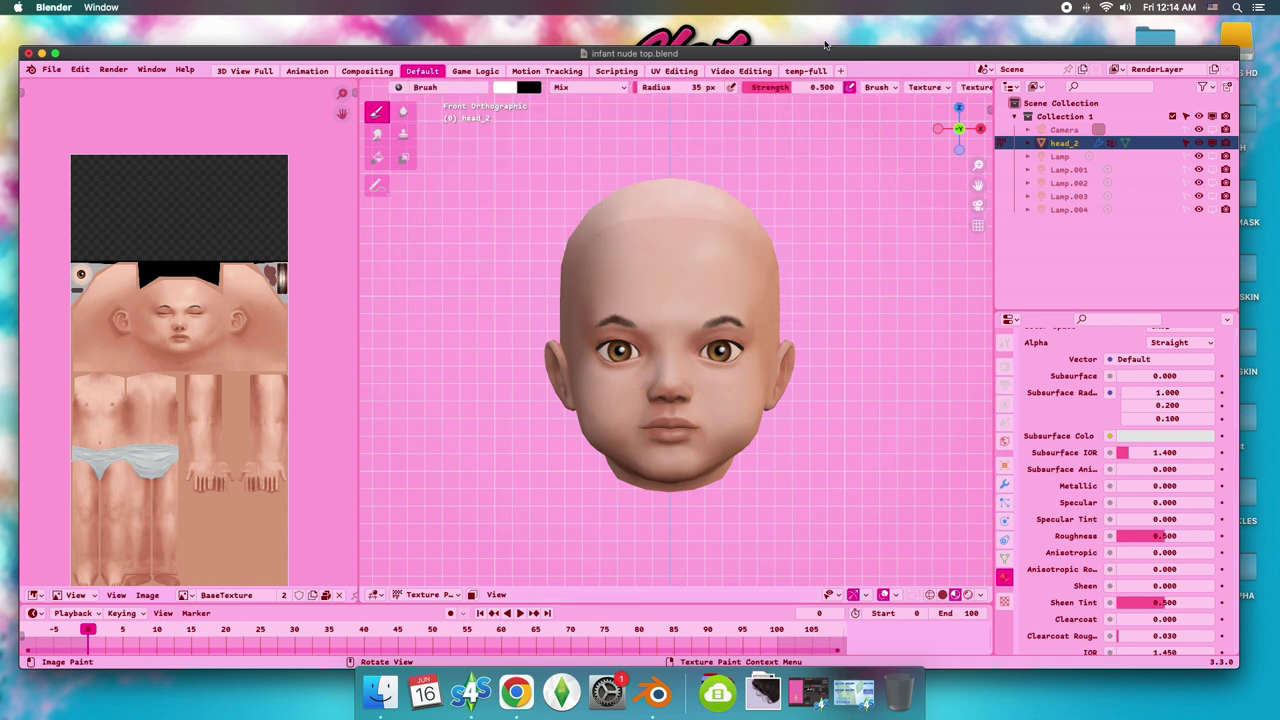
{"action": "left_click", "coordinate": [921, 87]}
{"action": "left_click", "coordinate": [942, 113]}
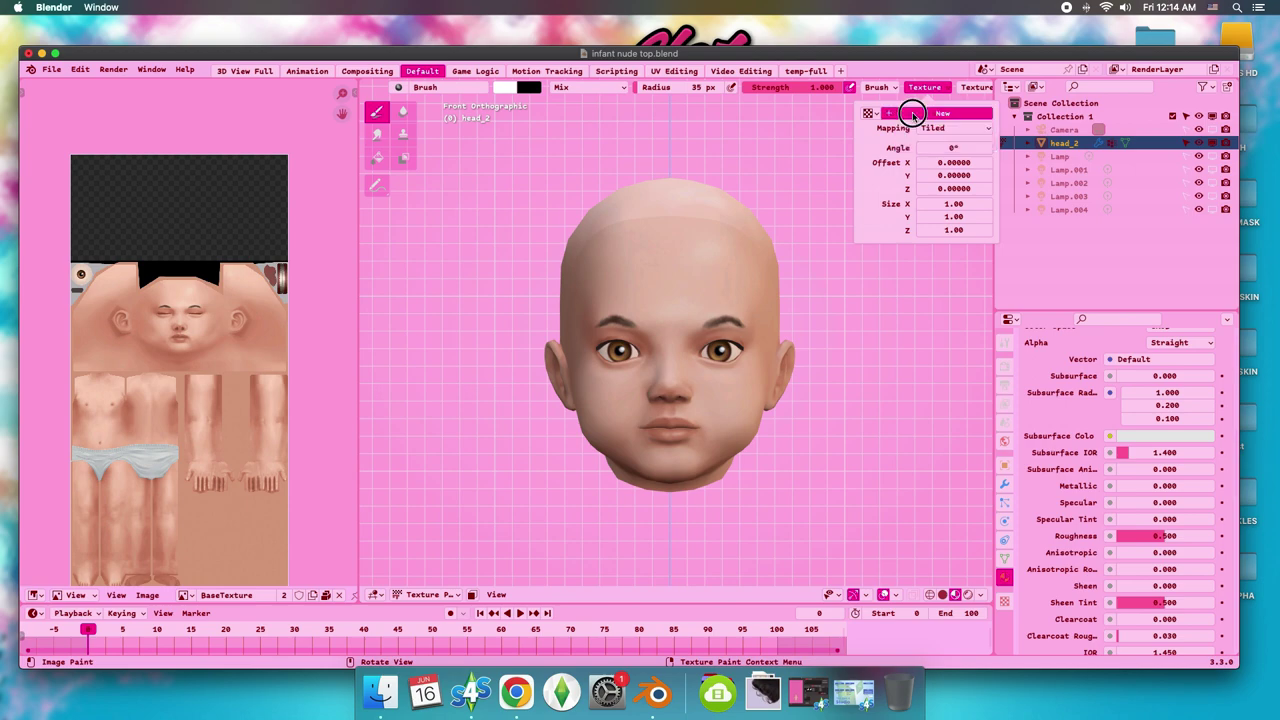
{"action": "left_click", "coordinate": [955, 135]}
{"action": "left_click", "coordinate": [1004, 601]}
Load hair cut out.png as the brush texture and apply Image Aspect to the stencil.
{"action": "left_click", "coordinate": [1168, 570]}
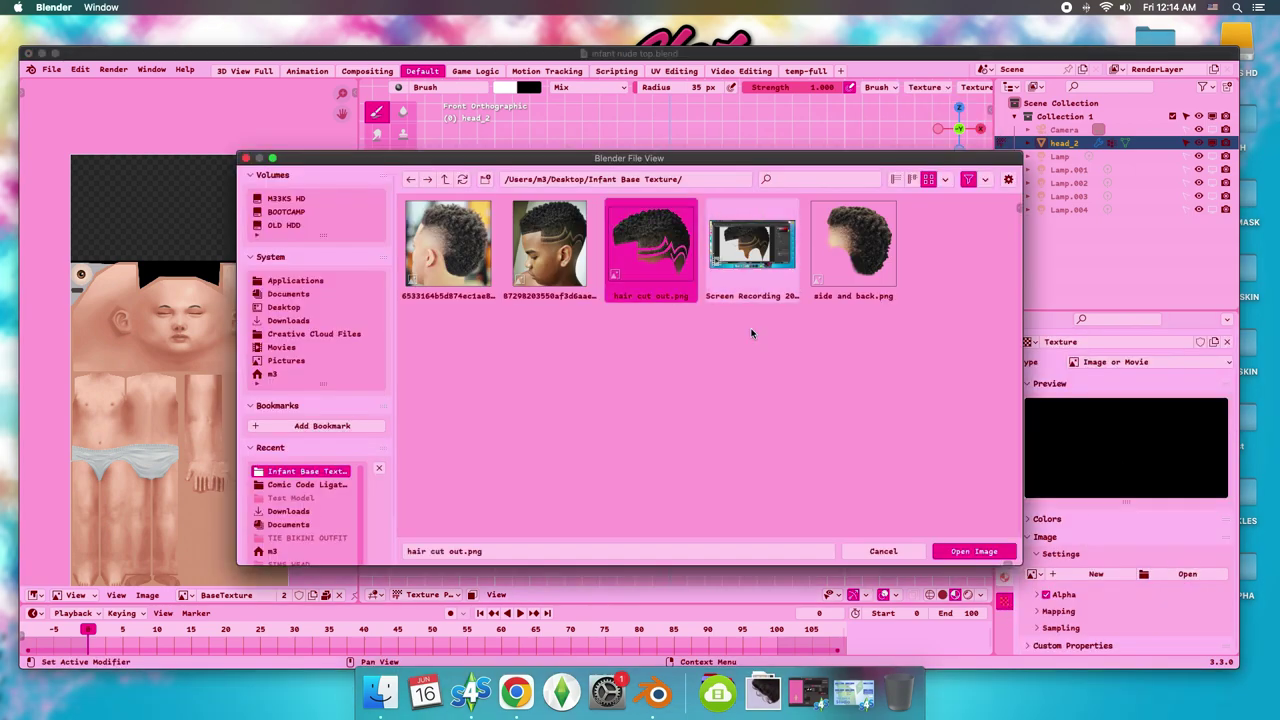
{"action": "left_click", "coordinate": [755, 245]}
{"action": "left_click", "coordinate": [975, 553]}
{"action": "scroll", "coordinate": [784, 341], "scroll_direction": "left", "scroll_amount": 5}
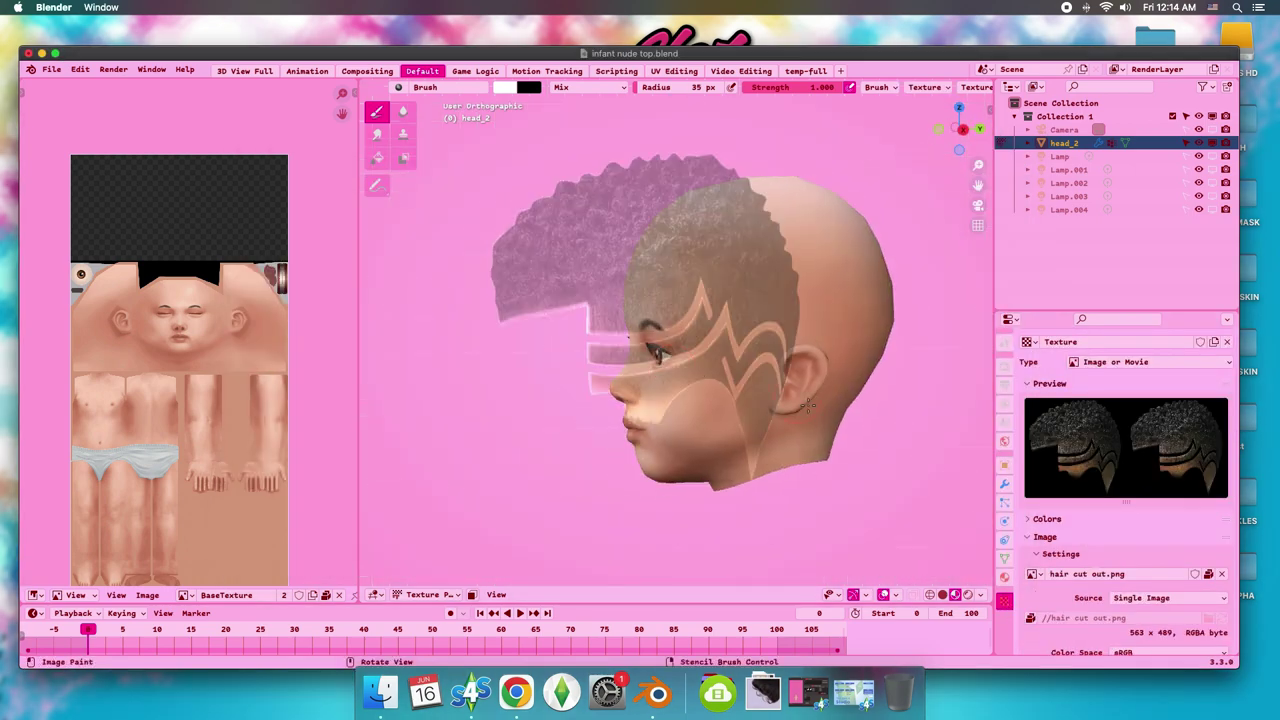
{"action": "left_click", "coordinate": [924, 87]}
{"action": "left_click", "coordinate": [926, 147]}
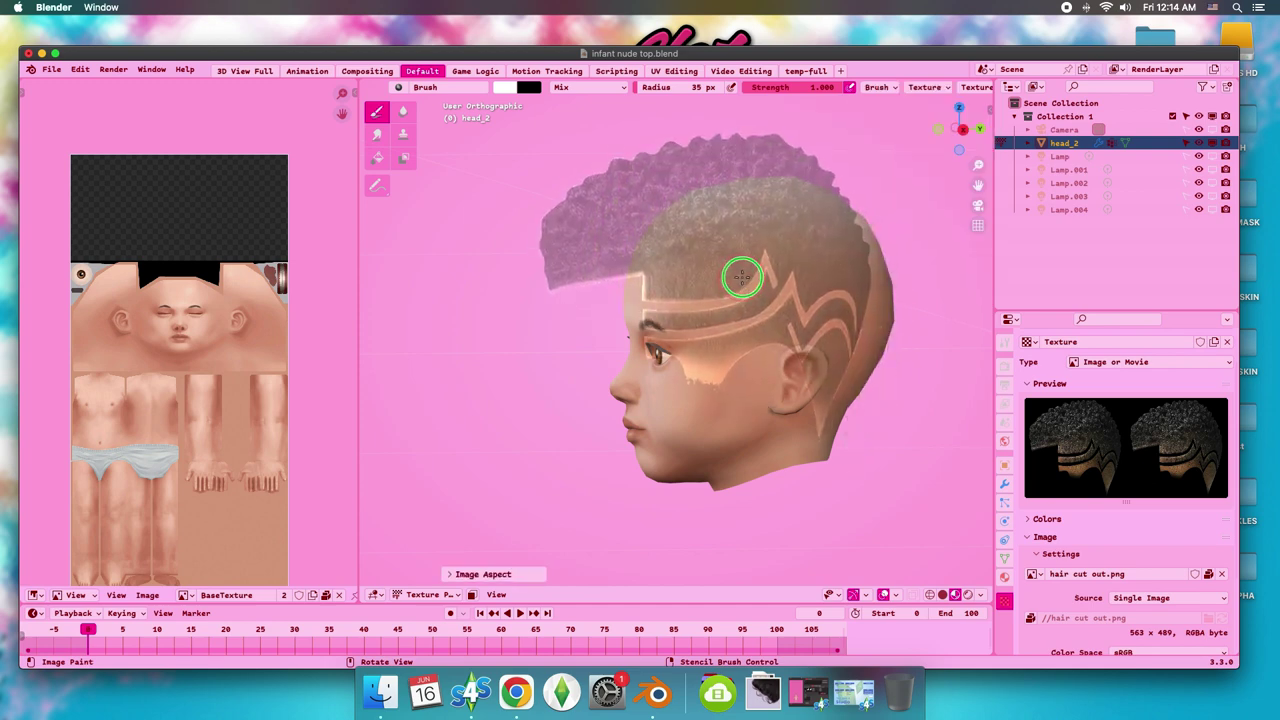
{"action": "left_click", "coordinate": [924, 87]}
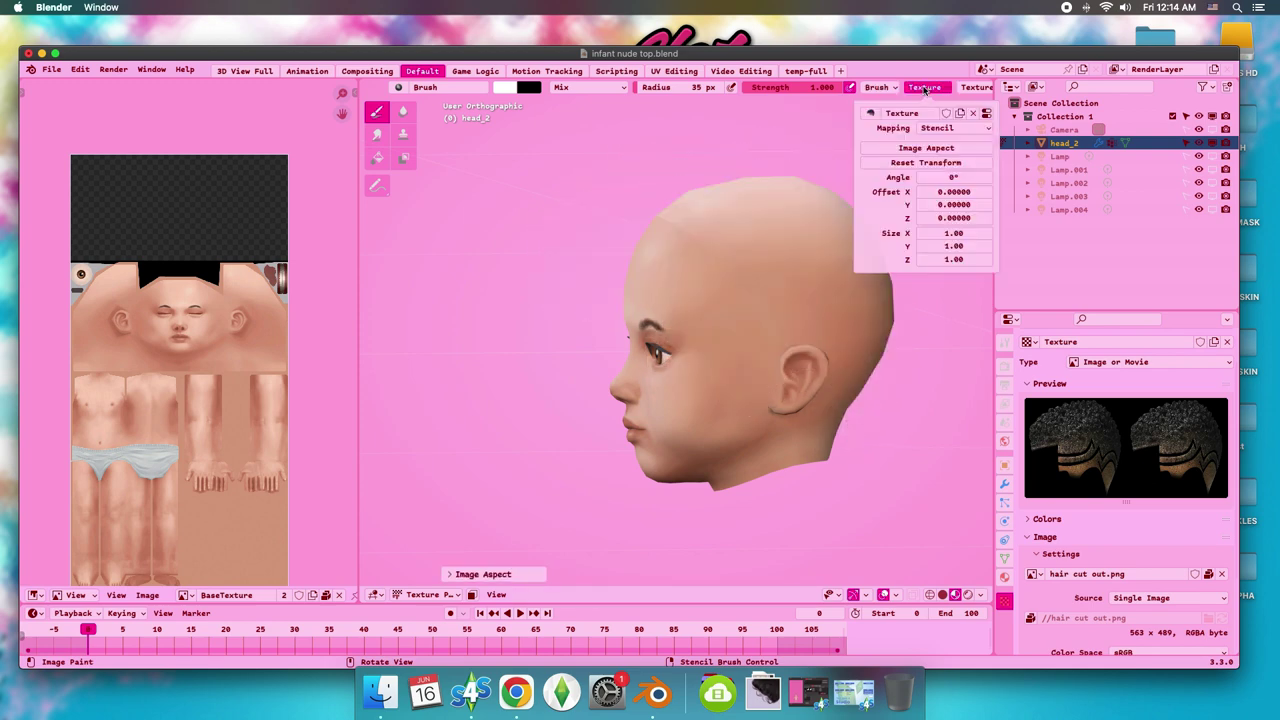
{"action": "scroll", "coordinate": [808, 87], "scroll_direction": "right", "scroll_amount": 5}
{"action": "left_click", "coordinate": [808, 87]}
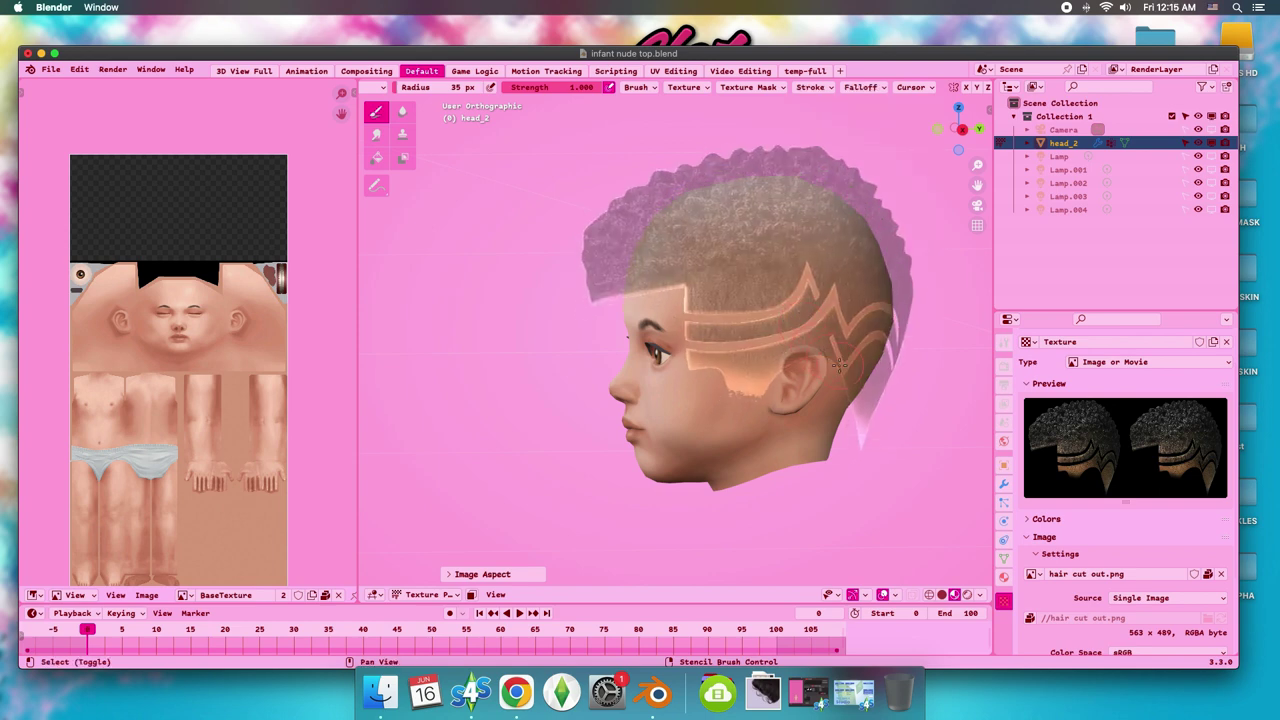
Align the hair stencil near the ear and display the blank Scalp Base Color image.
{"action": "left_click_drag", "start_coordinate": [840, 365], "coordinate": [840, 360]}
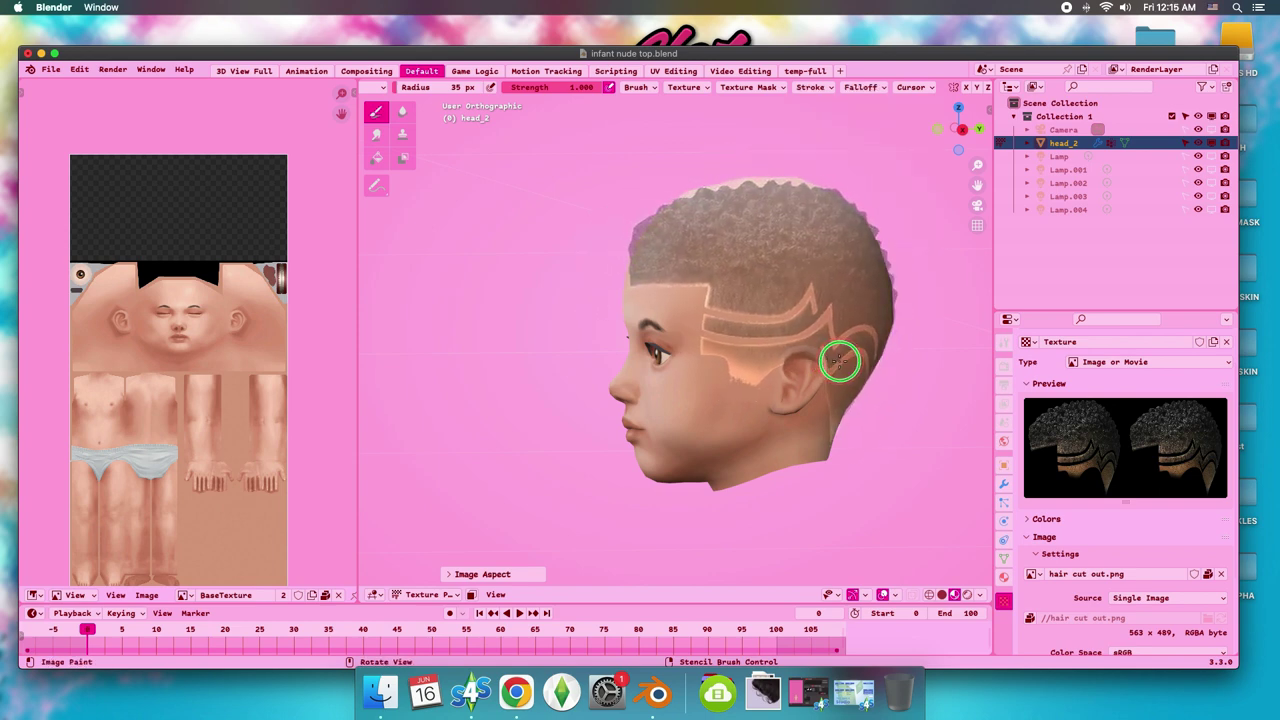
{"action": "left_click", "coordinate": [840, 360]}
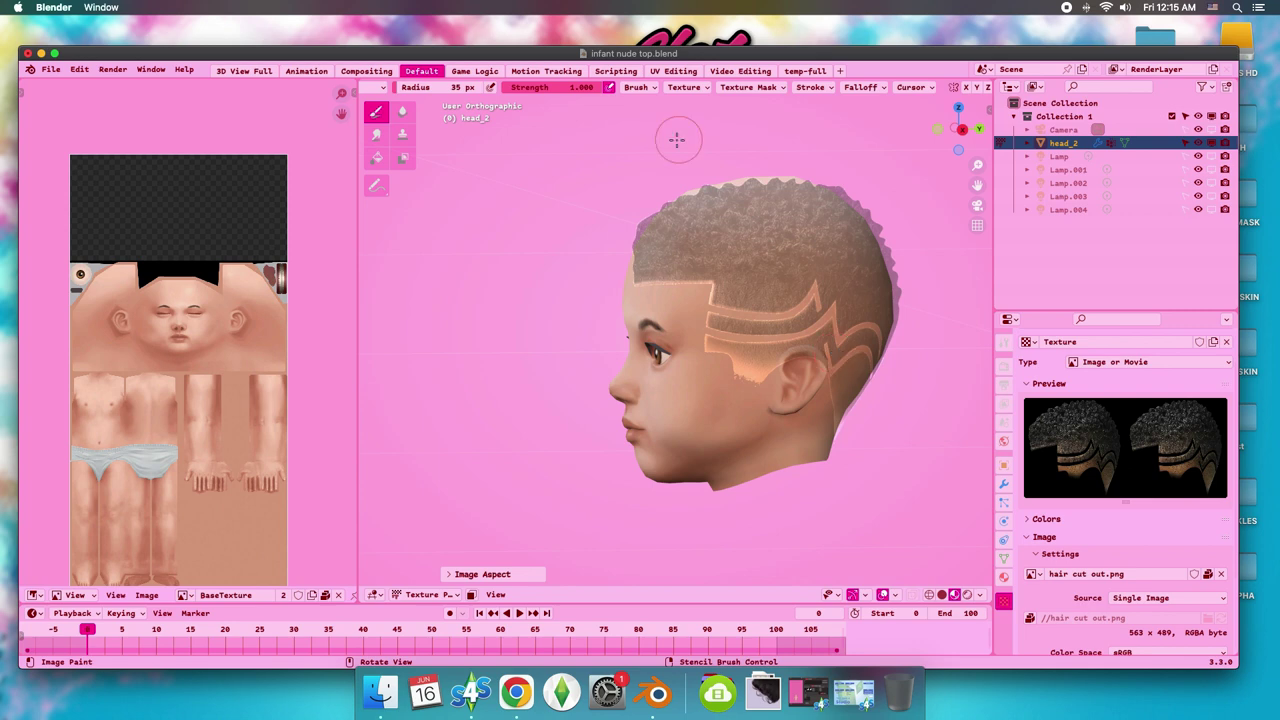
{"action": "left_click", "coordinate": [910, 87]}
{"action": "left_click", "coordinate": [181, 595]}
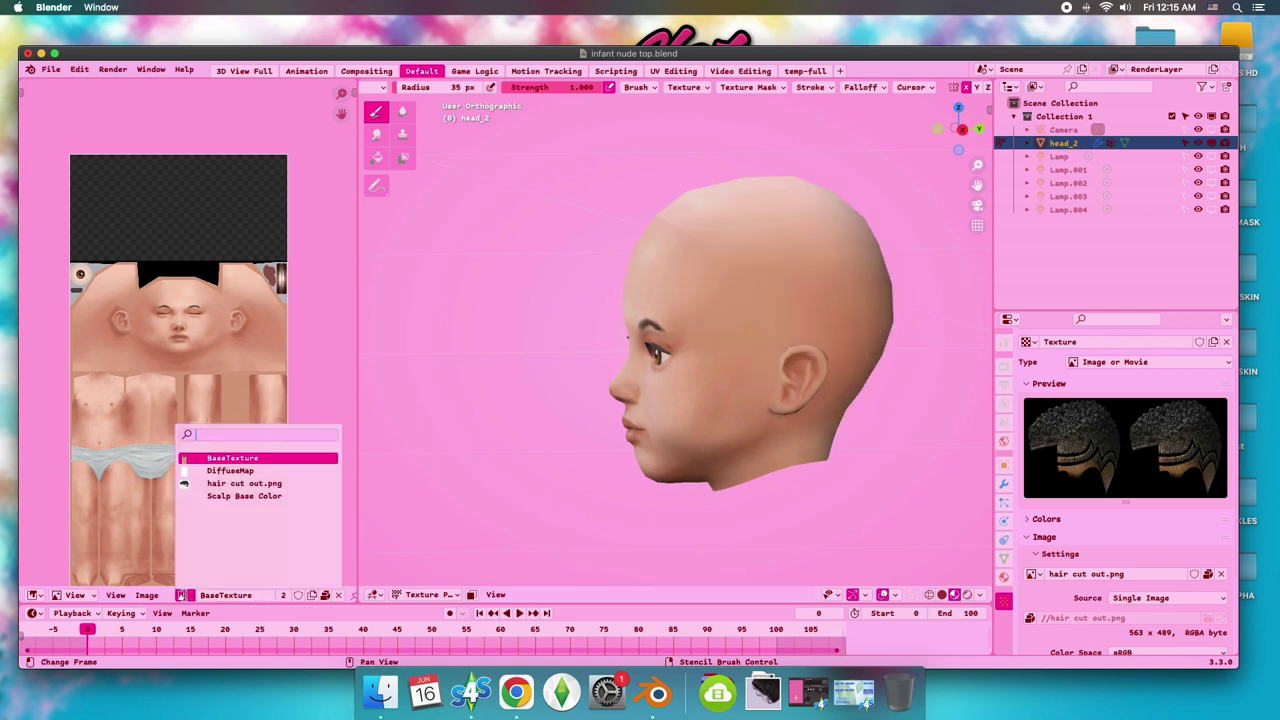
{"action": "left_click", "coordinate": [244, 496]}
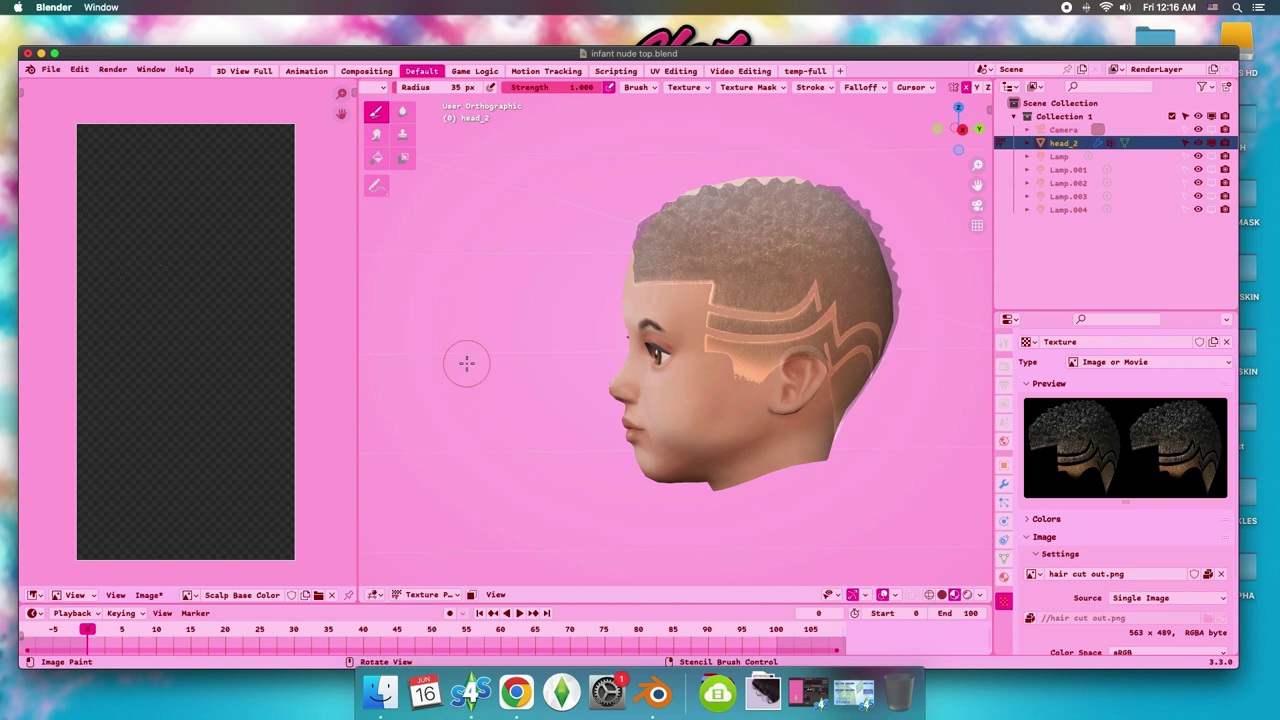
Enlarge the timeline into a Shader Editor and move the Scalp Base Color node aside.
{"action": "left_click_drag", "start_coordinate": [582, 604], "coordinate": [582, 469]}
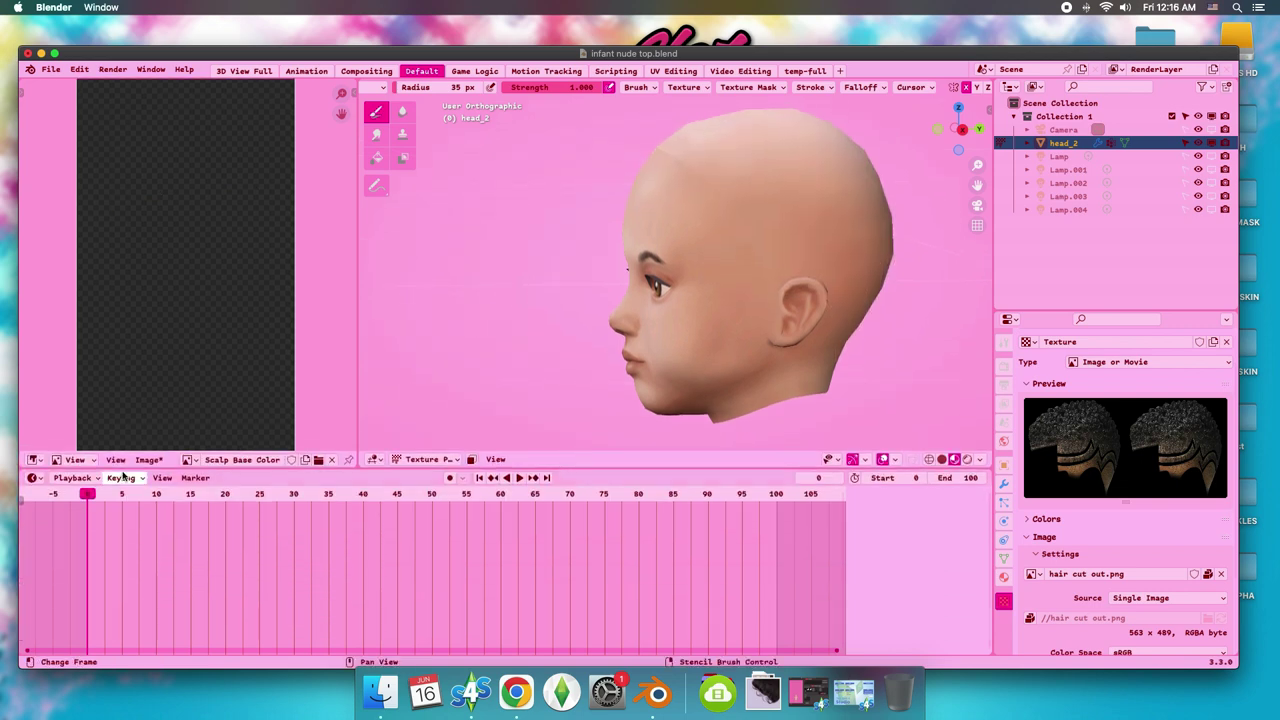
{"action": "left_click", "coordinate": [33, 477]}
{"action": "left_click", "coordinate": [76, 603]}
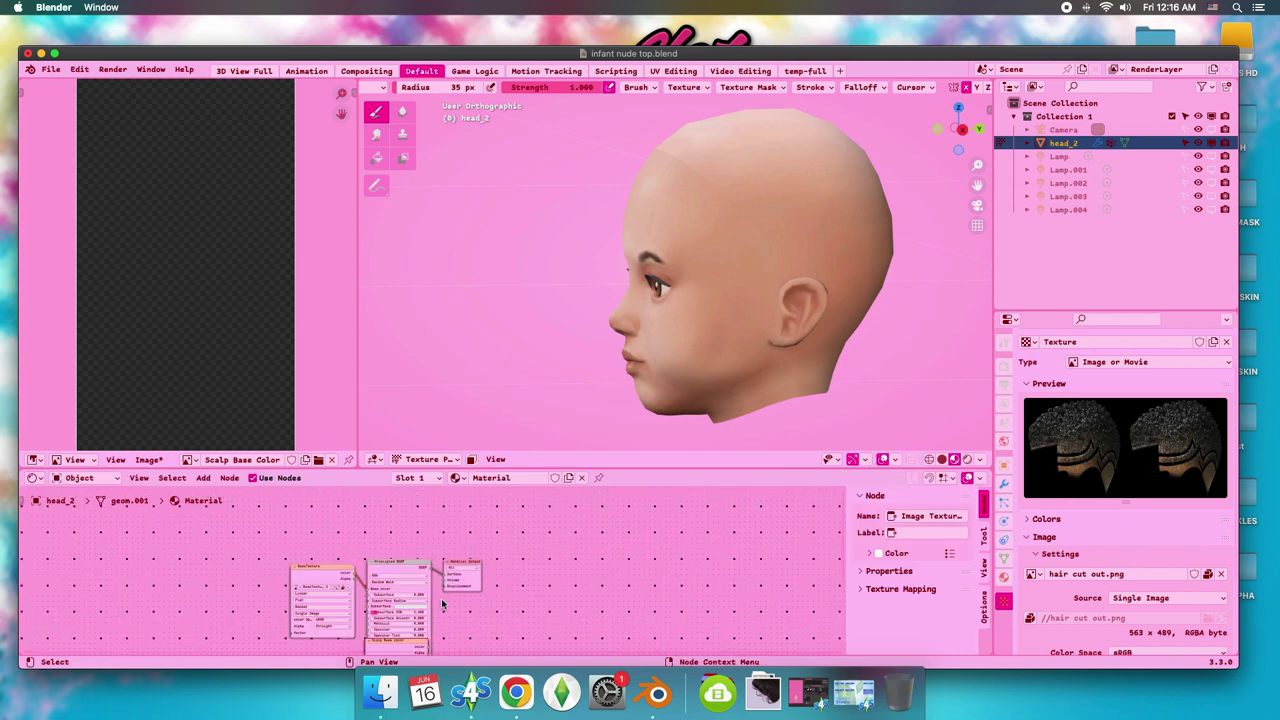
{"action": "left_click_drag", "start_coordinate": [490, 590], "coordinate": [660, 600]}
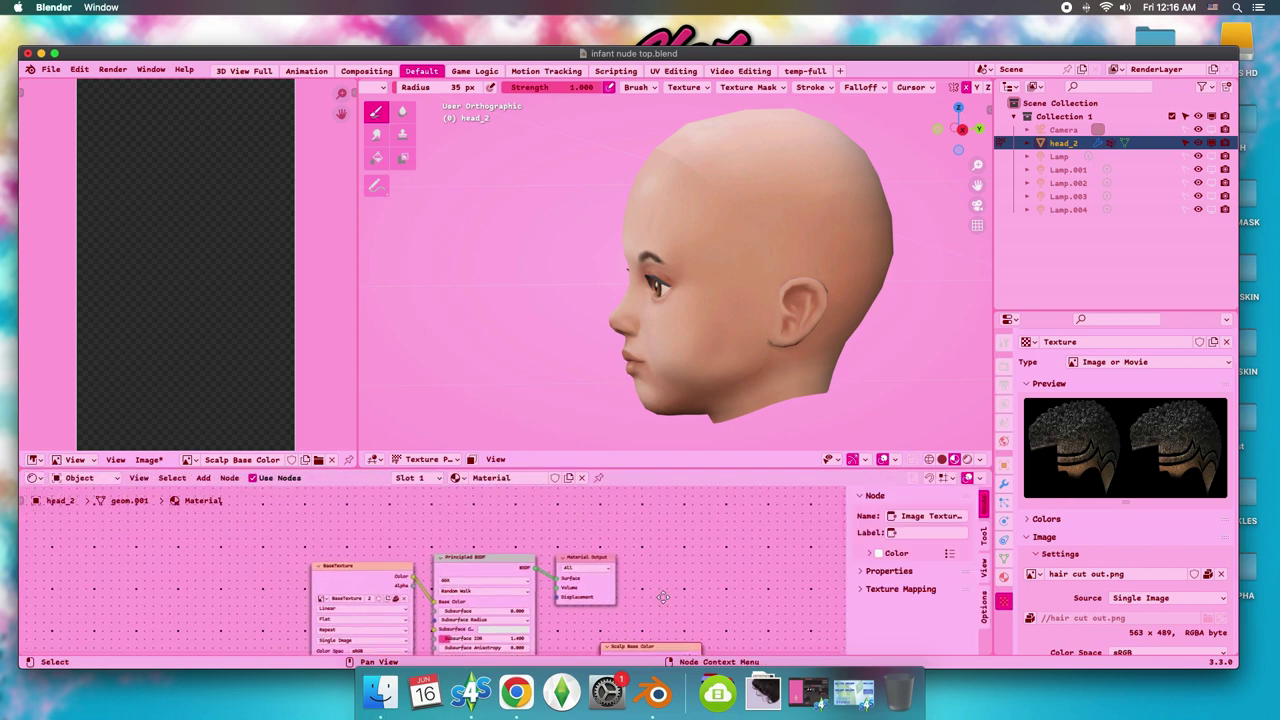
{"action": "scroll", "coordinate": [700, 620], "scroll_direction": "up", "scroll_amount": 2}
{"action": "left_click_drag", "start_coordinate": [729, 648], "coordinate": [480, 496]}
{"action": "left_click_drag", "start_coordinate": [570, 556], "coordinate": [701, 576]}
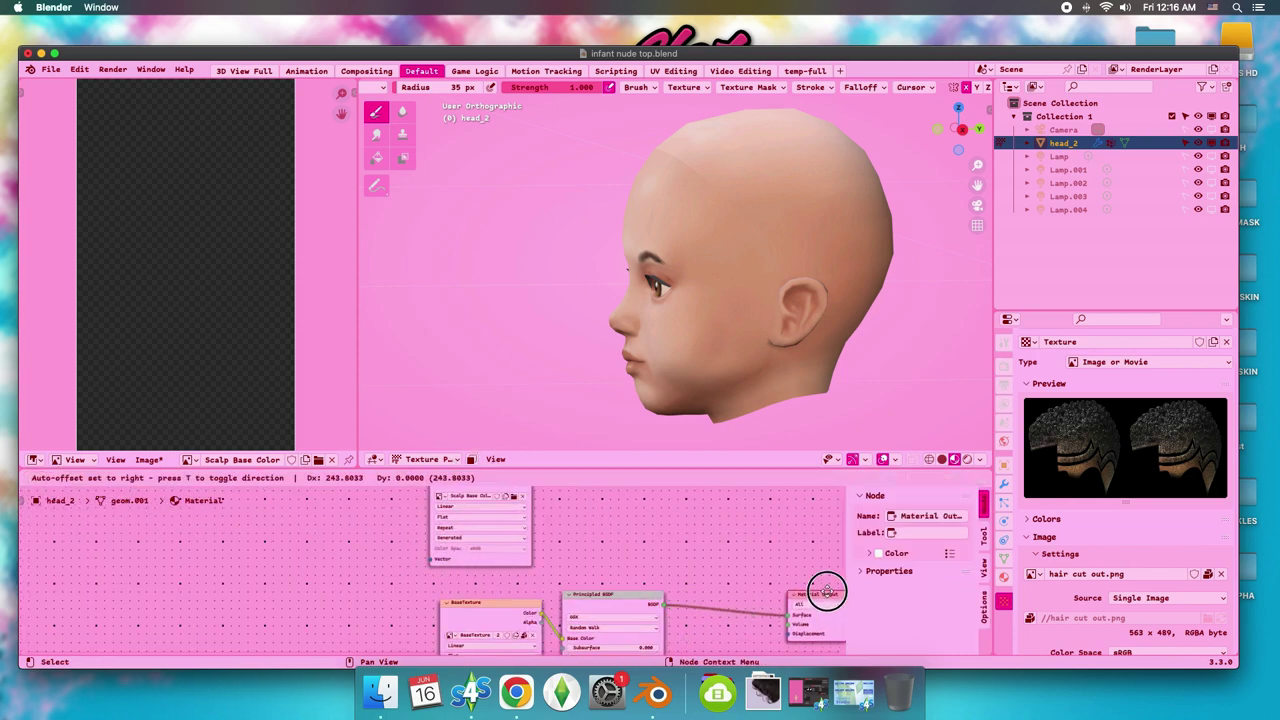
Add a Mix Shader and connect Scalp Base Color alpha to its factor.
{"action": "left_click", "coordinate": [203, 477]}
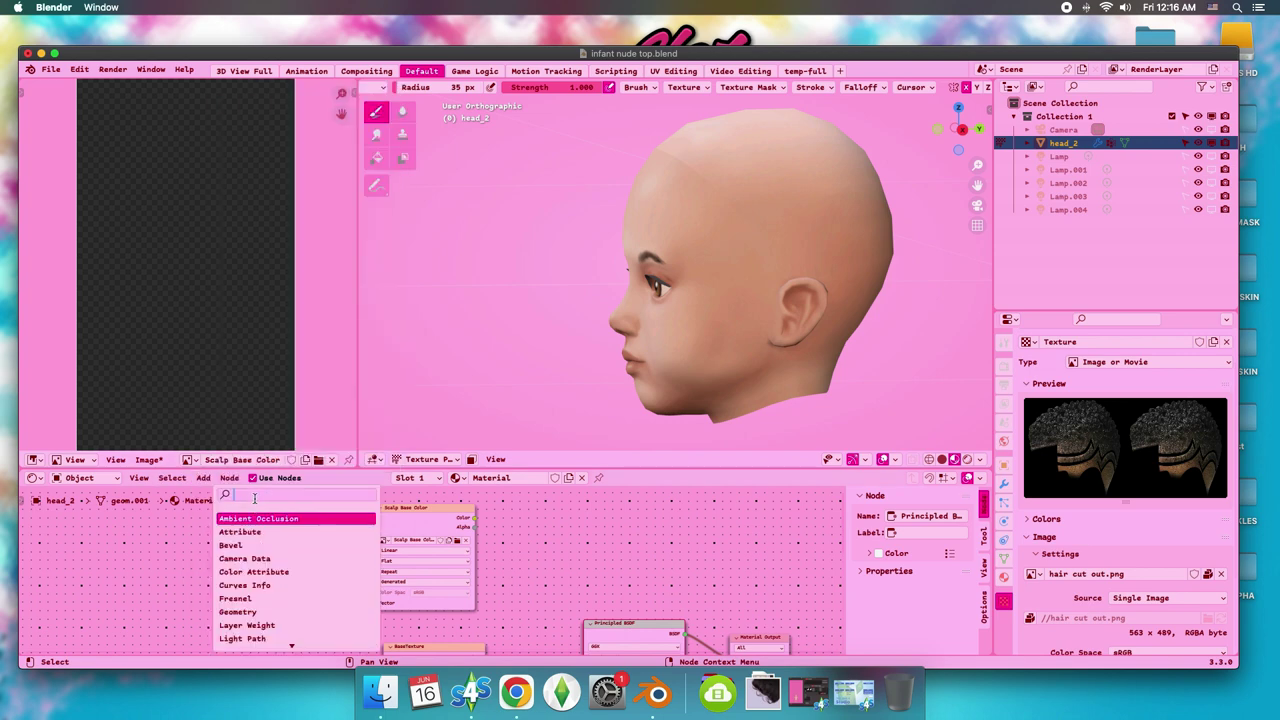
{"action": "type", "text": "mix"}
{"action": "key", "text": "Down"}
{"action": "key", "text": "Return"}
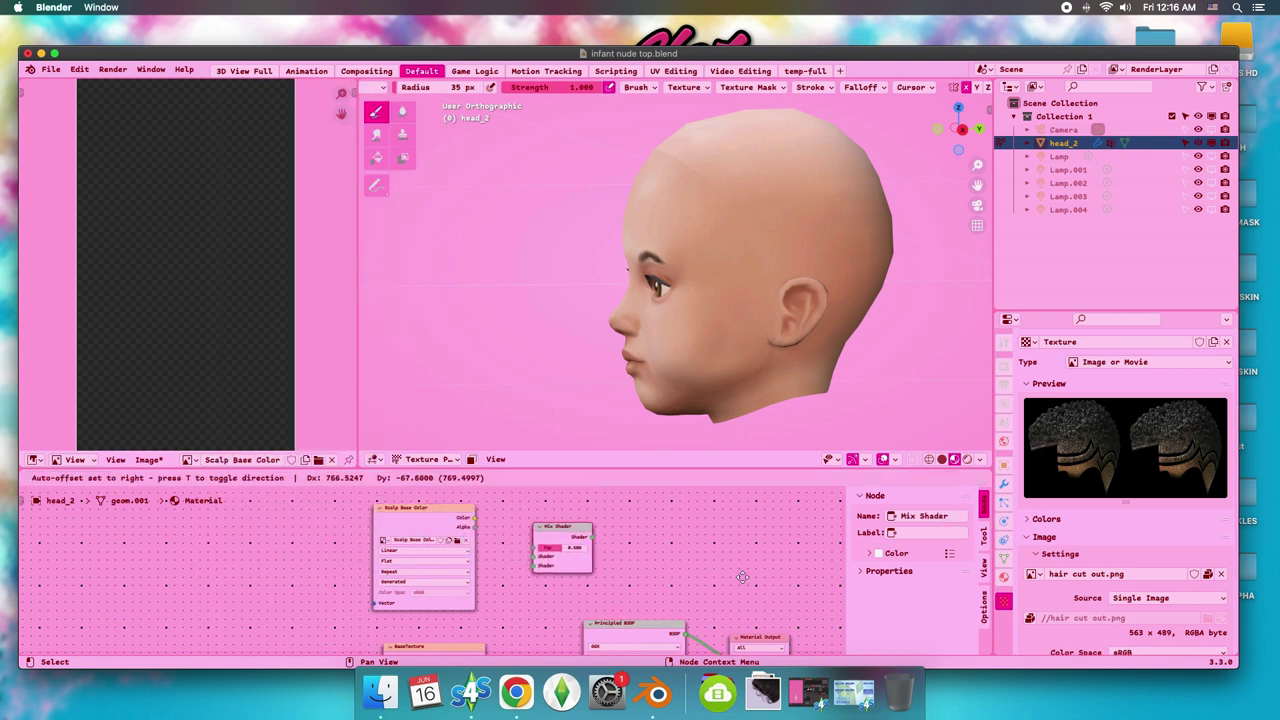
{"action": "left_click", "coordinate": [742, 577]}
{"action": "left_click_drag", "start_coordinate": [560, 527], "coordinate": [632, 527]}
{"action": "scroll", "coordinate": [530, 575], "scroll_direction": "up", "scroll_amount": 2}
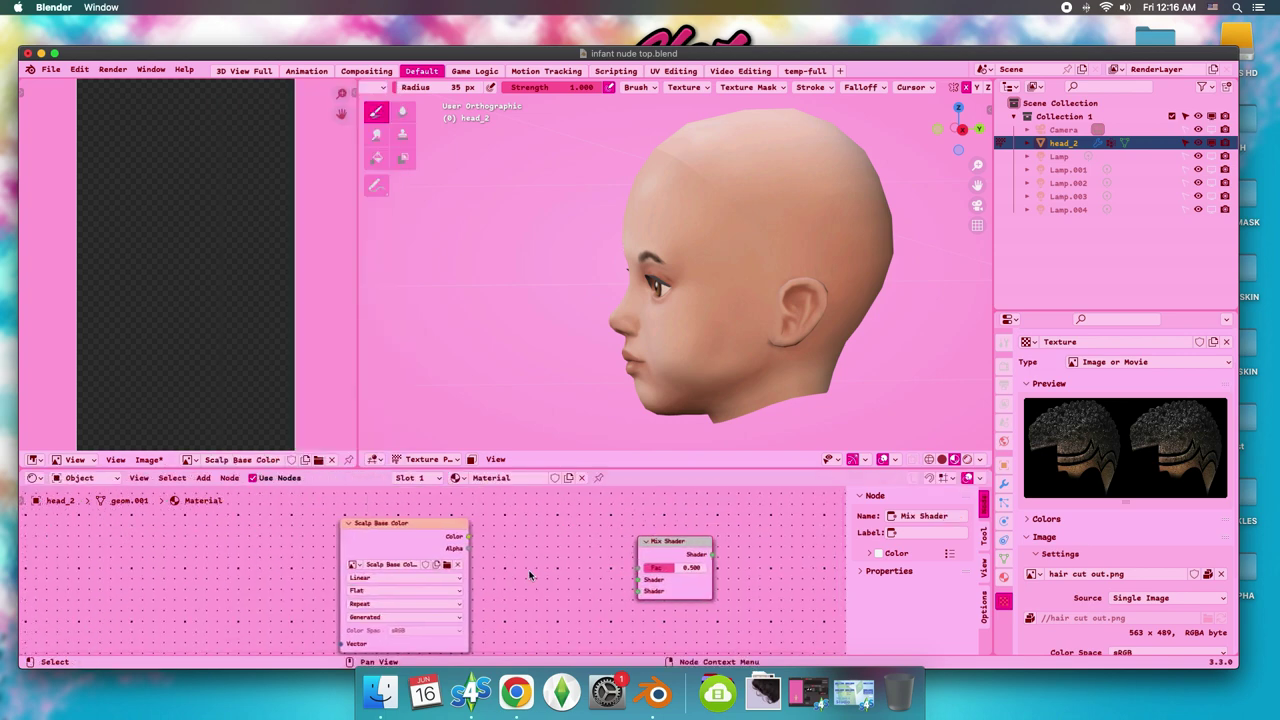
{"action": "left_click_drag", "start_coordinate": [468, 548], "coordinate": [640, 580]}
Delete the Principled BSDF and wire both textures through the Mix Shader to Material Output.
{"action": "scroll", "coordinate": [600, 575], "scroll_direction": "down", "scroll_amount": 2}
{"action": "left_click", "coordinate": [580, 600]}
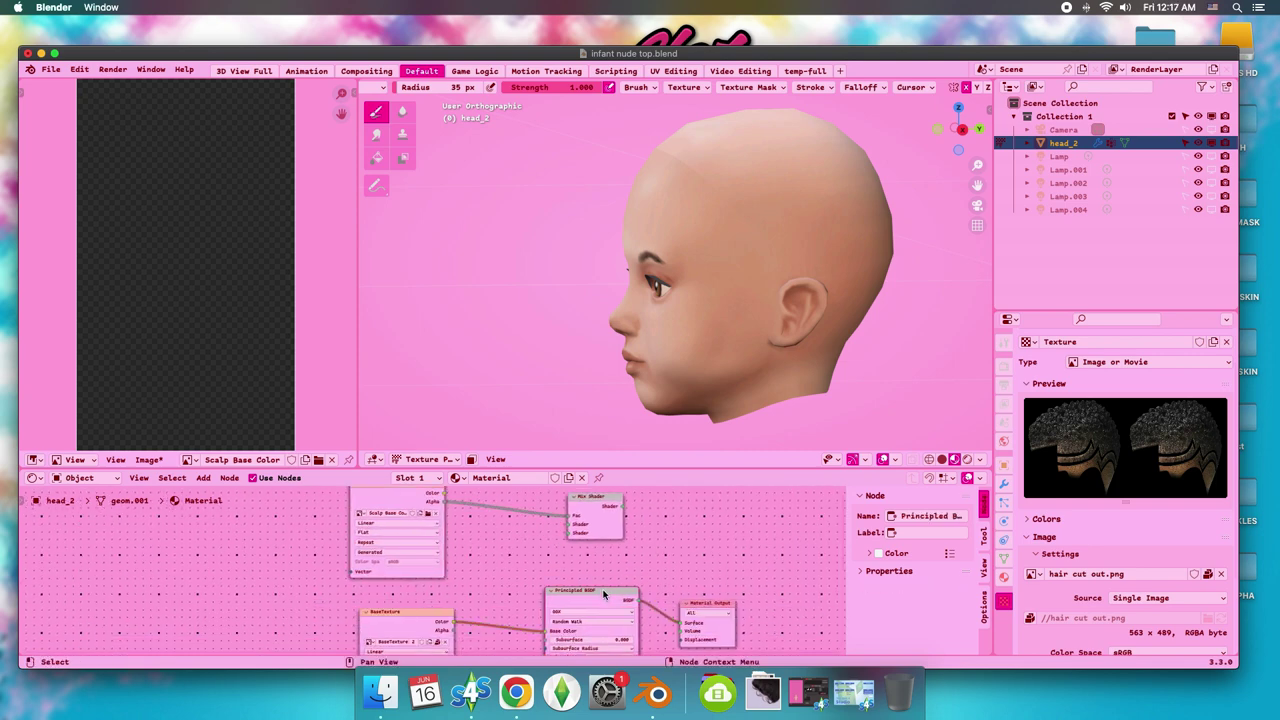
{"action": "right_click", "coordinate": [576, 500]}
{"action": "left_click", "coordinate": [576, 500]}
{"action": "left_click_drag", "start_coordinate": [681, 622], "coordinate": [666, 608]}
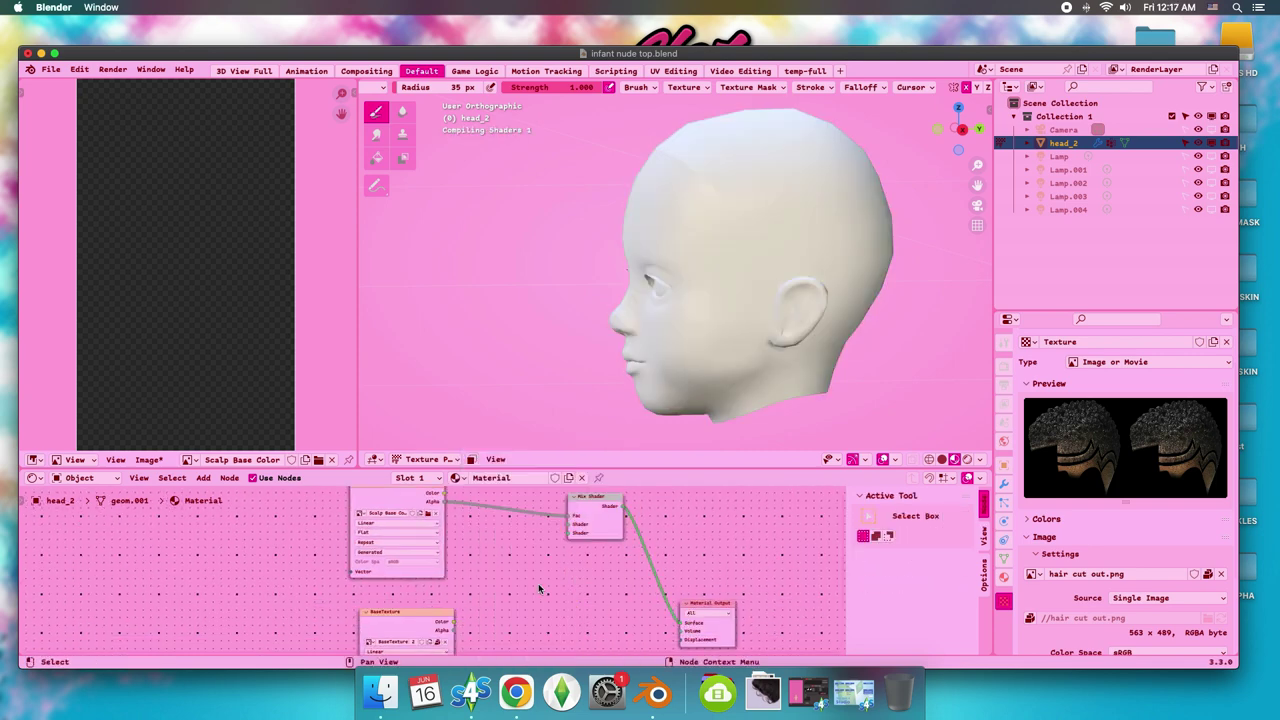
{"action": "left_click_drag", "start_coordinate": [640, 530], "coordinate": [700, 620]}
{"action": "left_click_drag", "start_coordinate": [524, 623], "coordinate": [614, 562]}
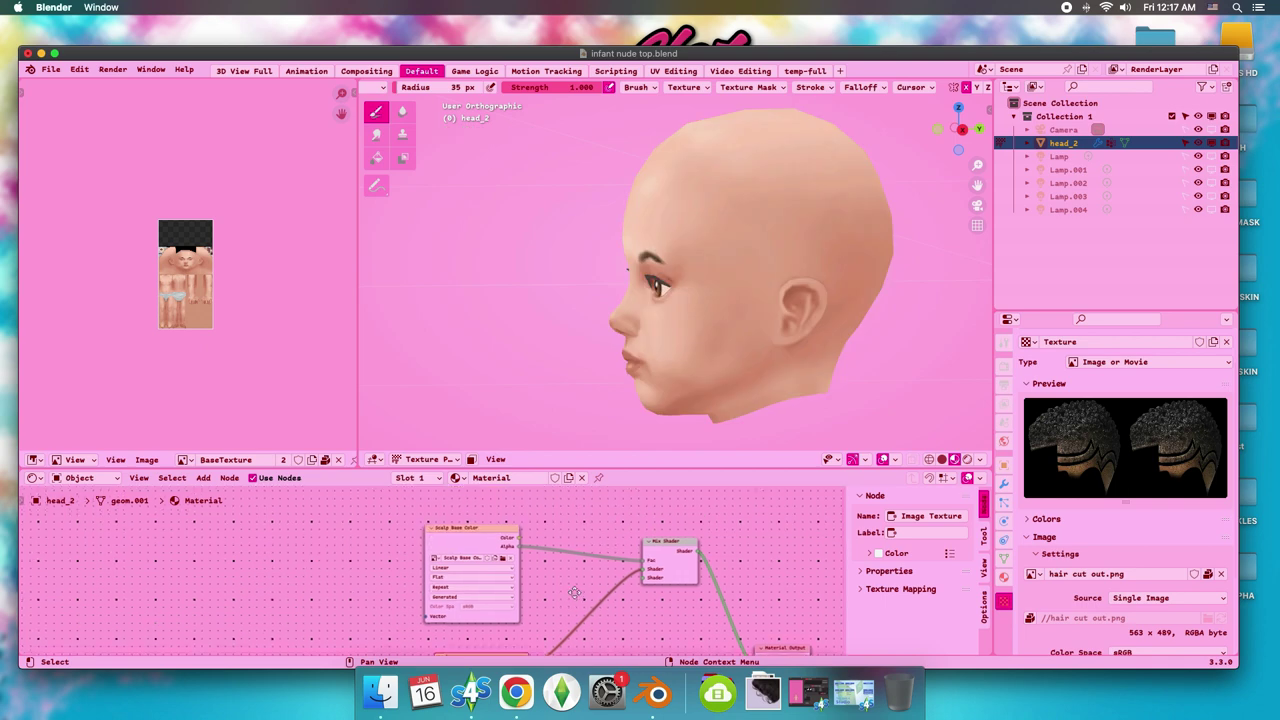
{"action": "mouse_move", "coordinate": [805, 195]}
{"action": "left_mouse_down"}
{"action": "mouse_move", "coordinate": [720, 230]}
{"action": "mouse_move", "coordinate": [650, 200]}
{"action": "mouse_move", "coordinate": [850, 150]}
{"action": "mouse_move", "coordinate": [879, 210]}
{"action": "mouse_move", "coordinate": [805, 235]}
{"action": "left_mouse_up"}
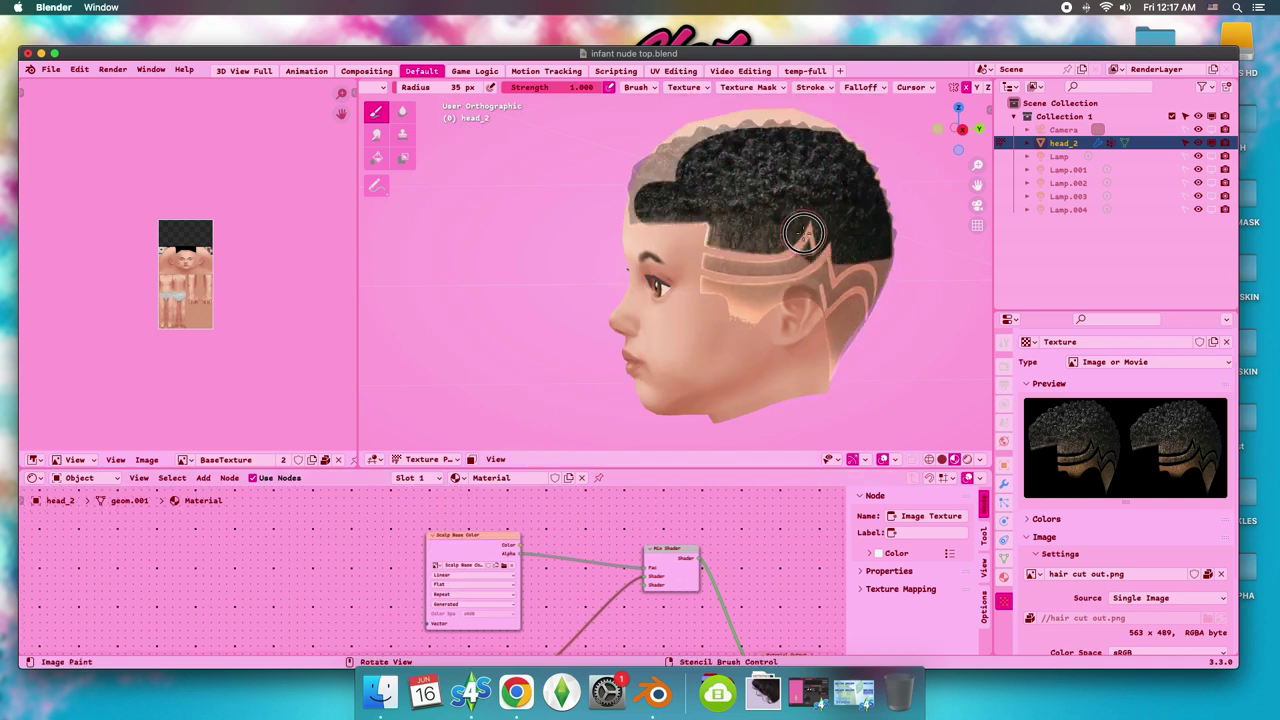
Select the Scalp Base Color node and paint dark hair over the top, back, and sides.
{"action": "scroll", "coordinate": [274, 314], "scroll_direction": "up", "scroll_amount": 5}
{"action": "scroll", "coordinate": [600, 580], "scroll_direction": "up", "scroll_amount": 2}
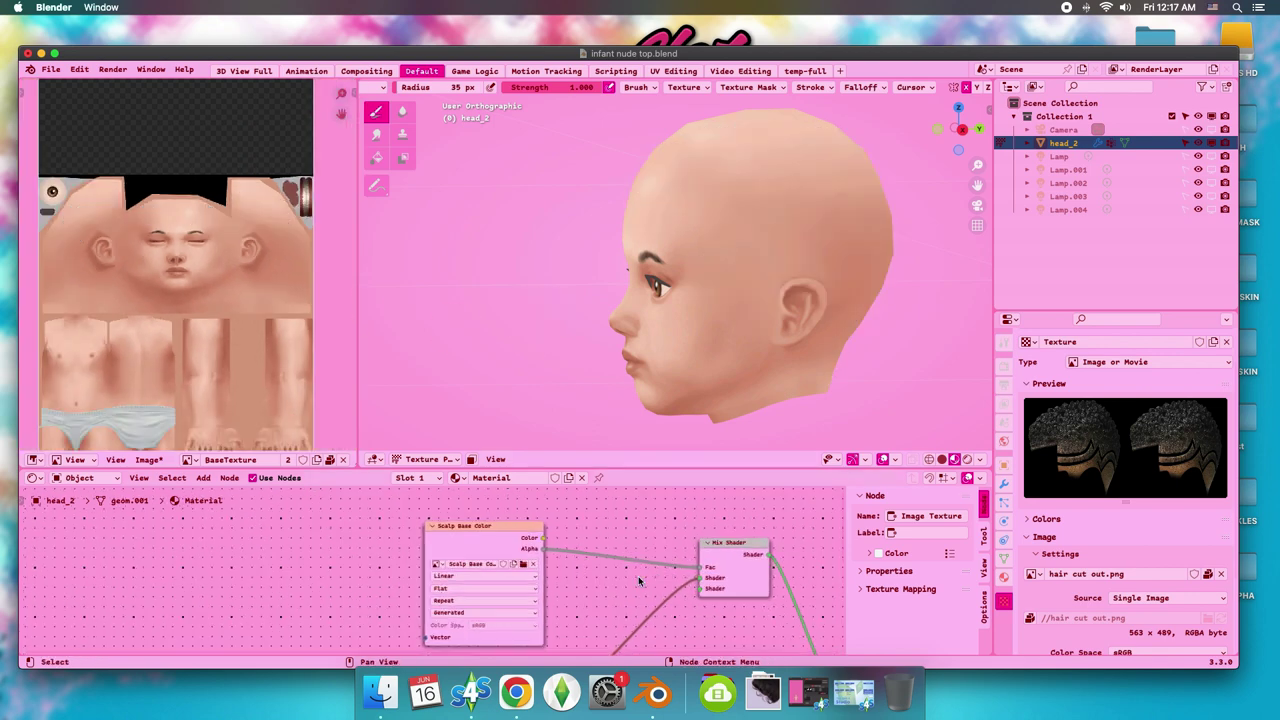
{"action": "left_click", "coordinate": [488, 527]}
{"action": "mouse_move", "coordinate": [780, 190]}
{"action": "left_mouse_down"}
{"action": "mouse_move", "coordinate": [700, 150]}
{"action": "mouse_move", "coordinate": [800, 226]}
{"action": "mouse_move", "coordinate": [754, 199]}
{"action": "left_mouse_up"}
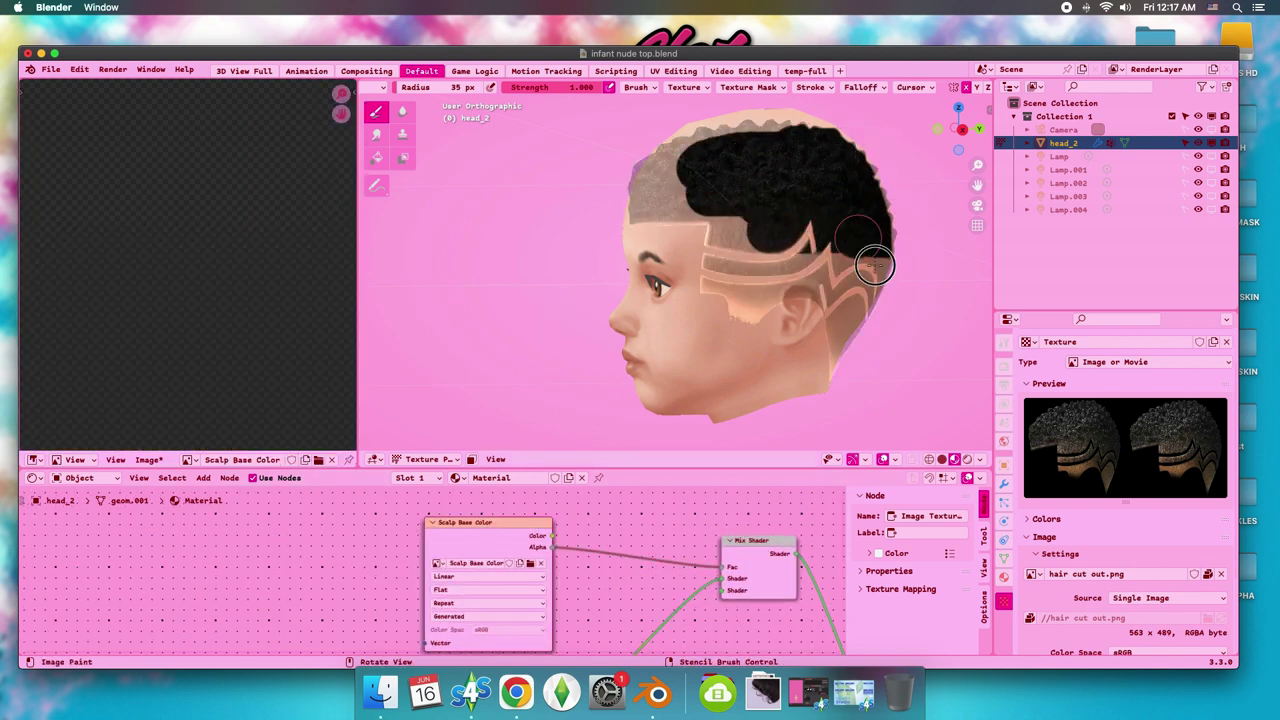
{"action": "left_click_drag", "start_coordinate": [874, 265], "coordinate": [753, 235]}
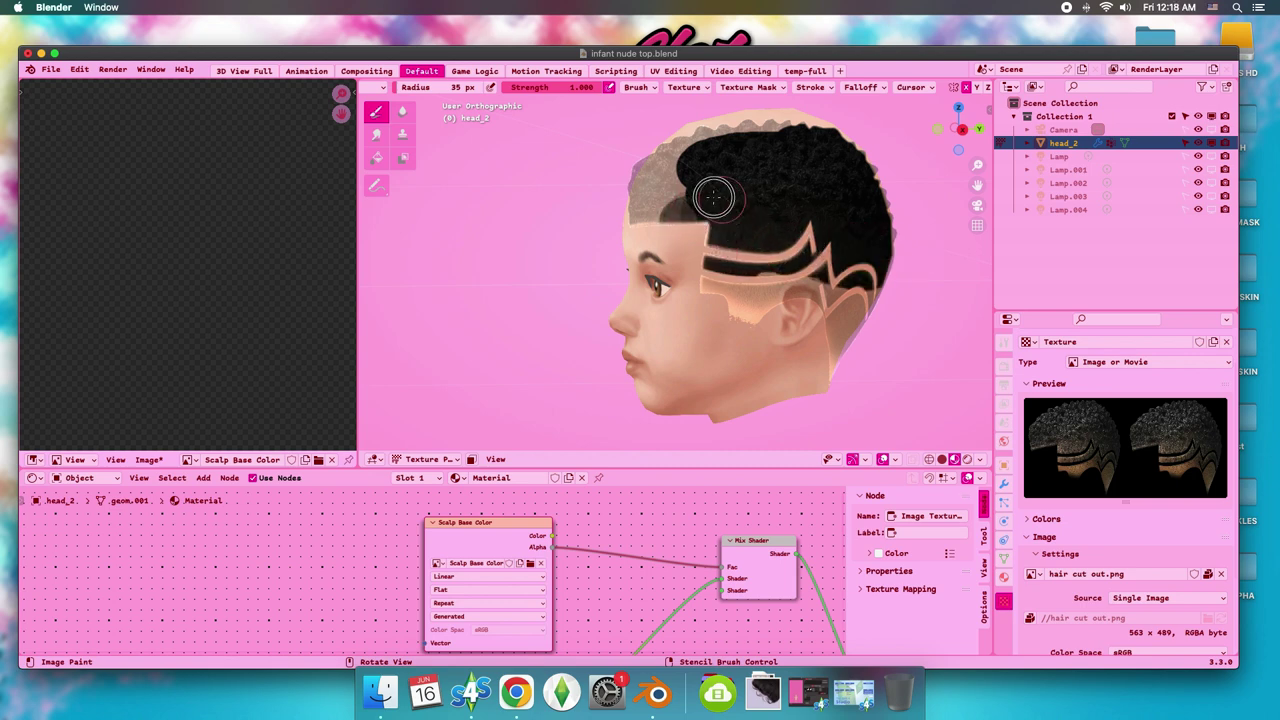
{"action": "mouse_move", "coordinate": [713, 198]}
{"action": "left_mouse_down"}
{"action": "mouse_move", "coordinate": [700, 177]}
{"action": "mouse_move", "coordinate": [841, 126]}
{"action": "left_mouse_up"}
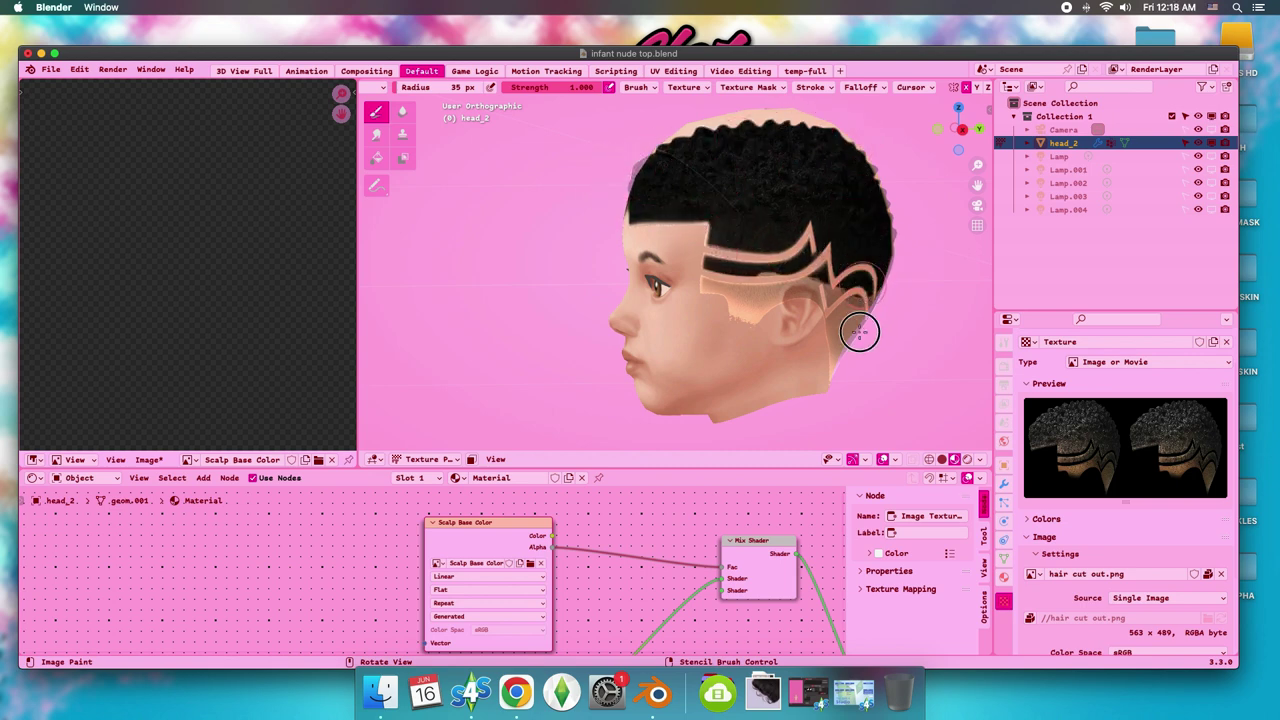
{"action": "mouse_move", "coordinate": [860, 332]}
{"action": "left_mouse_down"}
{"action": "mouse_move", "coordinate": [837, 366]}
{"action": "mouse_move", "coordinate": [766, 283]}
{"action": "mouse_move", "coordinate": [807, 285]}
{"action": "left_mouse_up"}
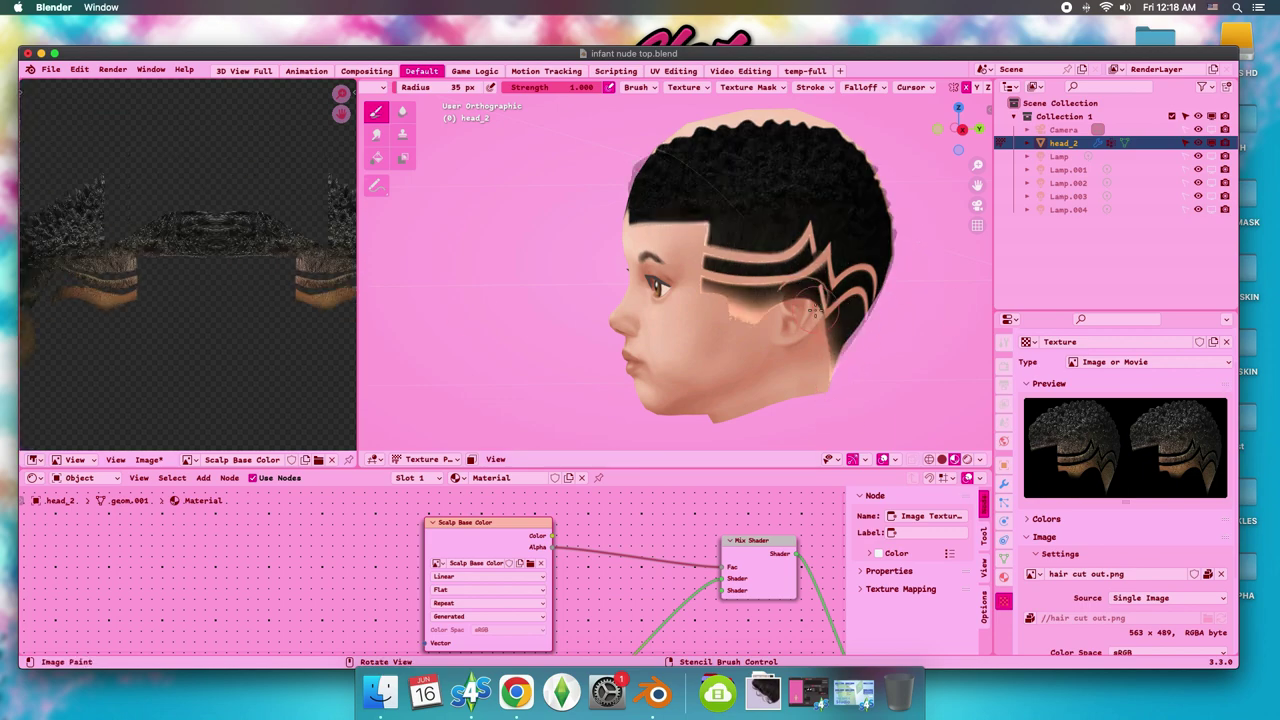
{"action": "mouse_move", "coordinate": [823, 206]}
{"action": "left_mouse_down"}
{"action": "mouse_move", "coordinate": [876, 270]}
{"action": "mouse_move", "coordinate": [712, 283]}
{"action": "left_mouse_up"}
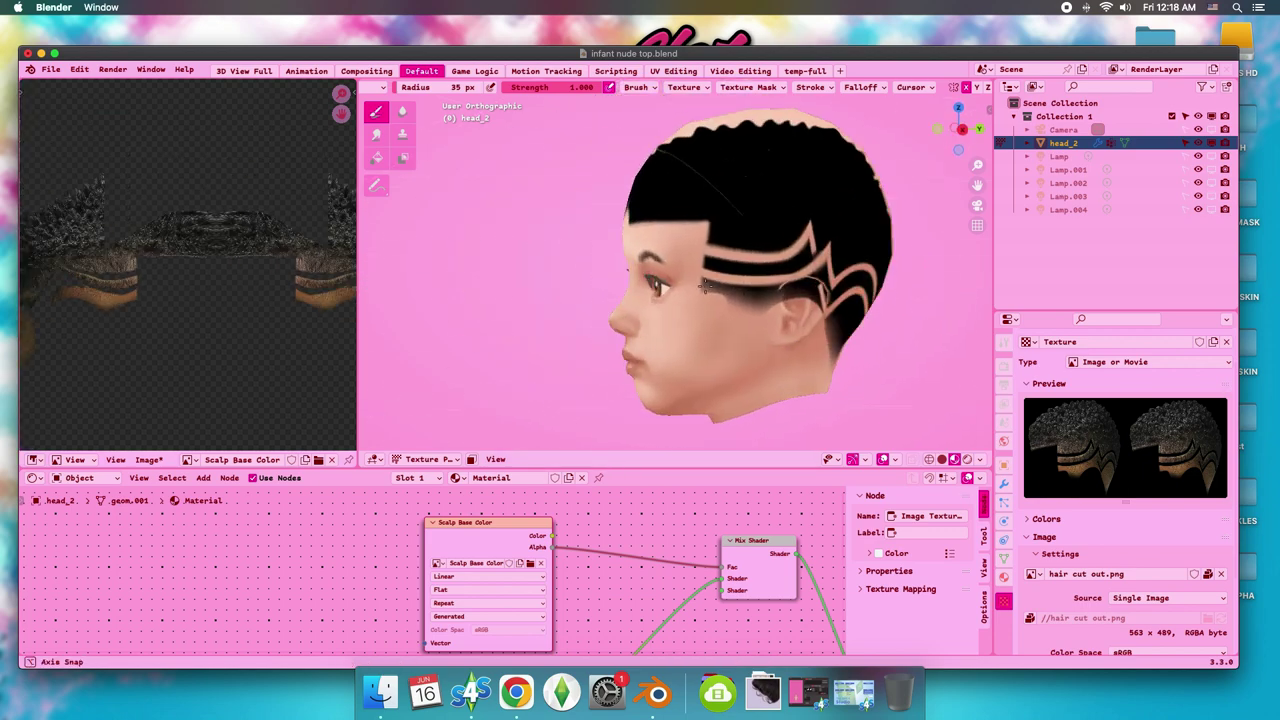
Undo the hair strokes, redo them, paint another dark stroke, then undo it.
{"action": "key", "text": "ctrl+z"}
{"action": "key", "text": "ctrl+z"}
{"action": "key", "text": "ctrl+z"}
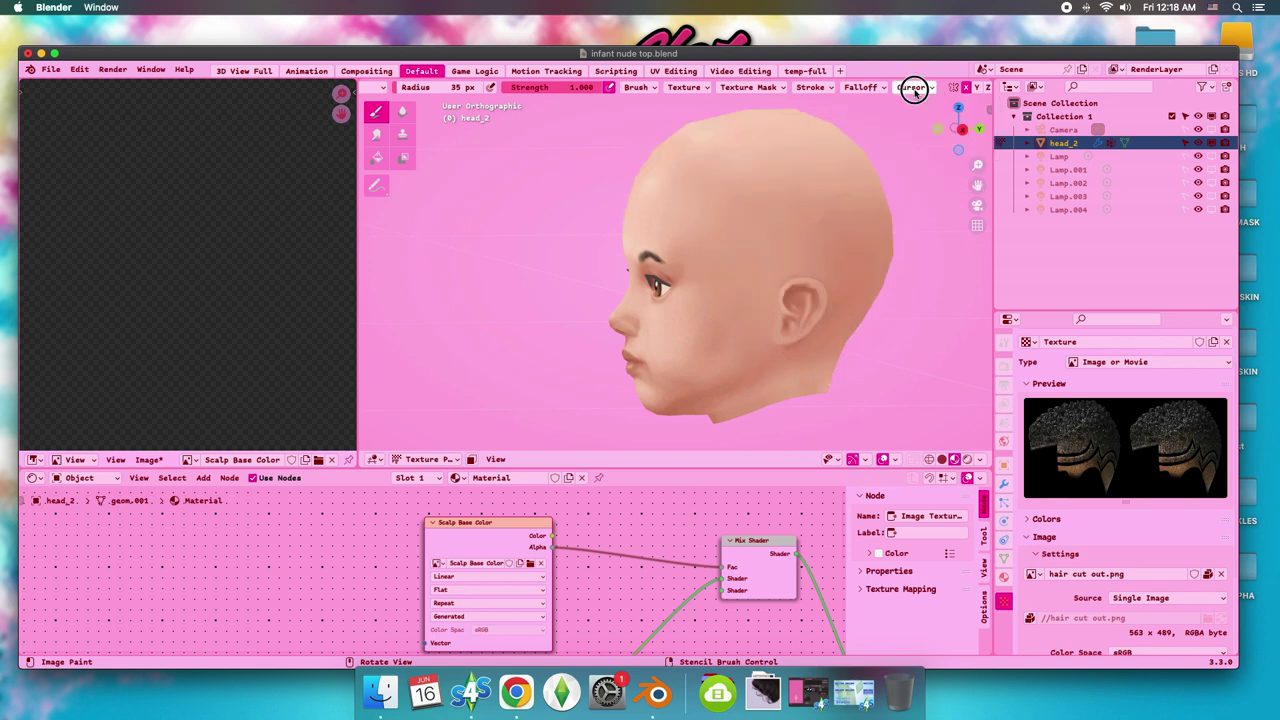
{"action": "left_click", "coordinate": [859, 87]}
{"action": "left_click", "coordinate": [864, 116]}
{"action": "key", "text": "ctrl+shift+z"}
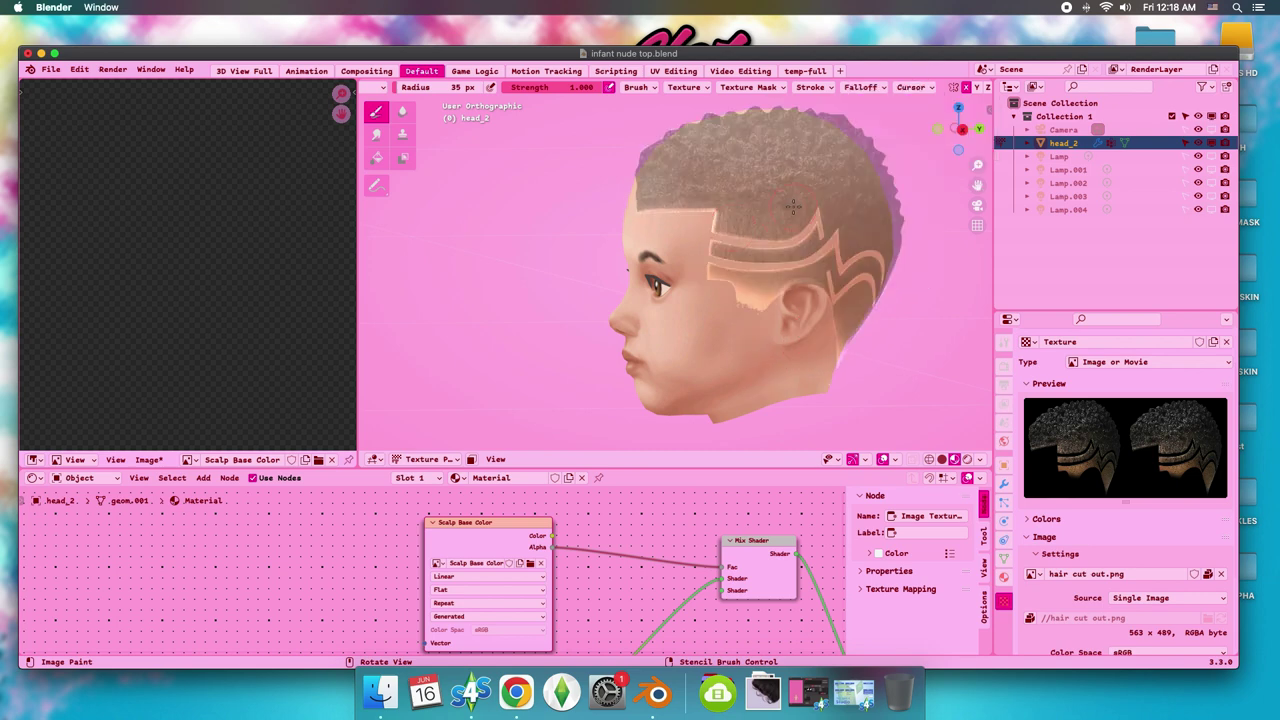
{"action": "mouse_move", "coordinate": [700, 225]}
{"action": "left_mouse_down"}
{"action": "mouse_move", "coordinate": [833, 221]}
{"action": "mouse_move", "coordinate": [708, 194]}
{"action": "mouse_move", "coordinate": [851, 194]}
{"action": "left_mouse_up"}
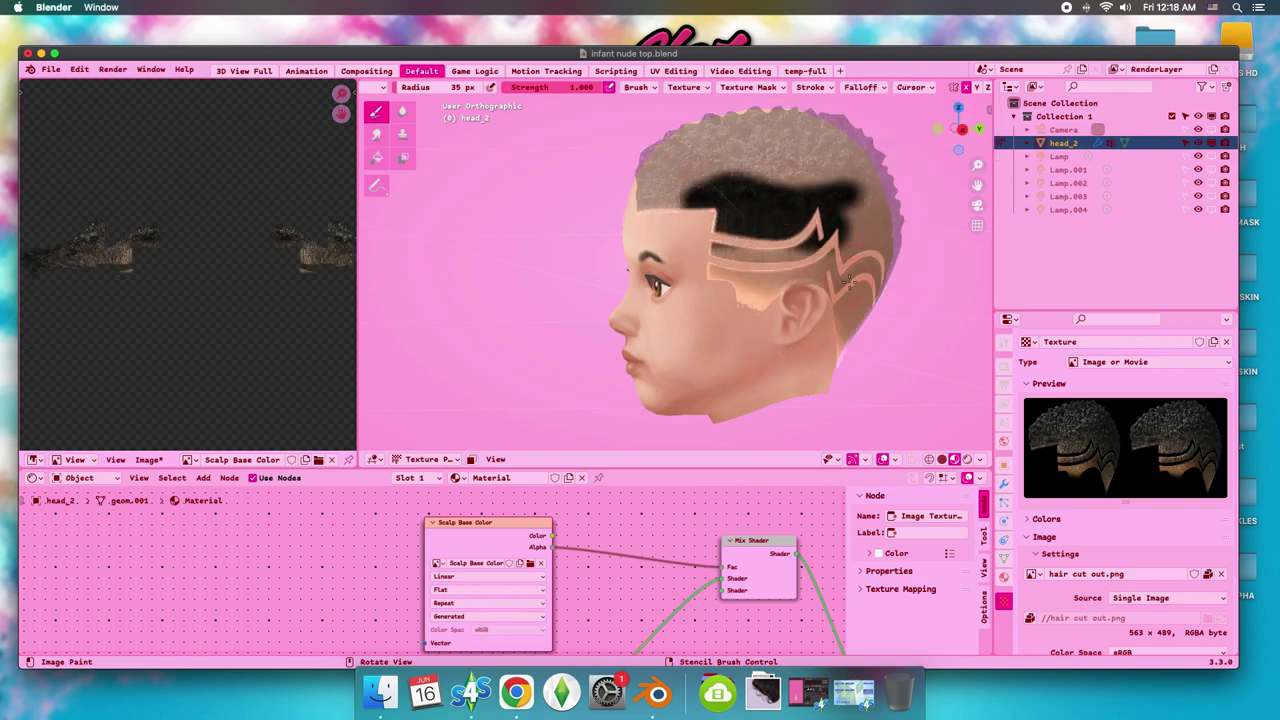
{"action": "key", "text": "ctrl+z"}
{"action": "key", "text": "ctrl+z"}
{"action": "key", "text": "ctrl+z"}
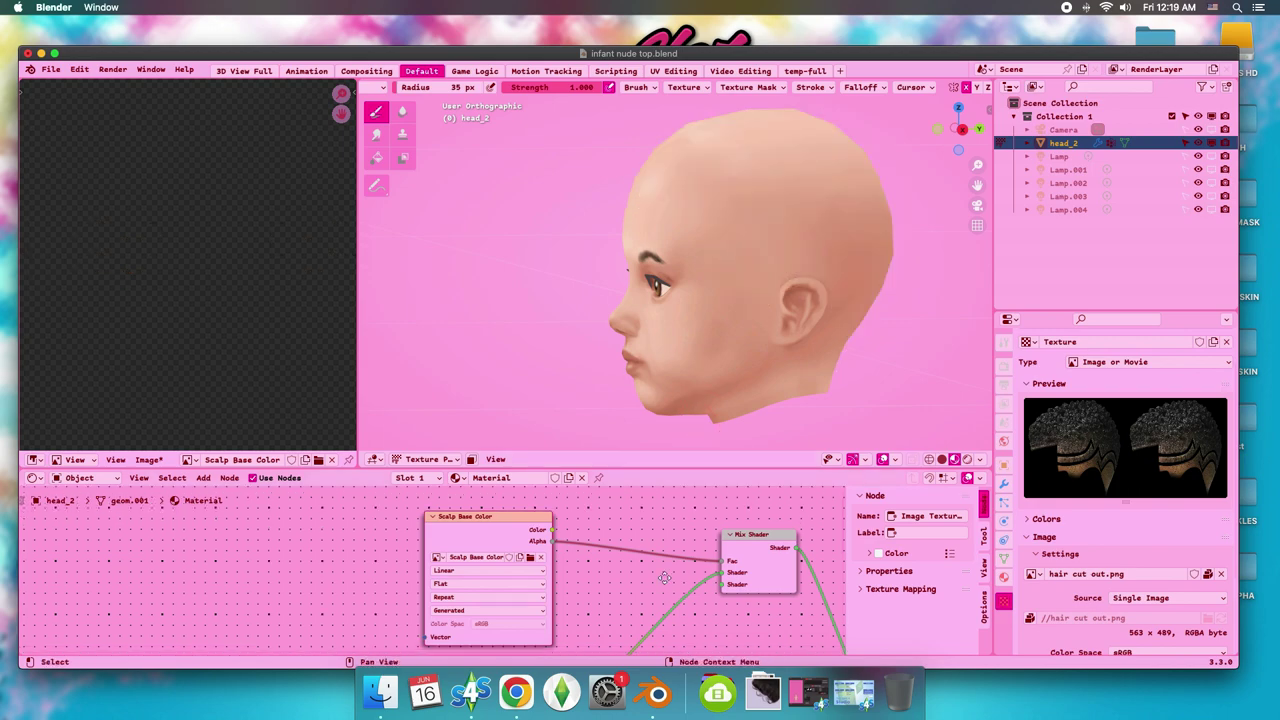
Zoom the Shader Editor, select the BaseTexture node, and pan the node tree down-left.
{"action": "scroll", "coordinate": [693, 566], "scroll_direction": "down", "scroll_amount": 2}
{"action": "scroll", "coordinate": [693, 566], "scroll_direction": "down", "scroll_amount": 1}
{"action": "scroll", "coordinate": [693, 566], "scroll_direction": "up", "scroll_amount": 3}
{"action": "scroll", "coordinate": [640, 560], "scroll_direction": "up", "scroll_amount": 2}
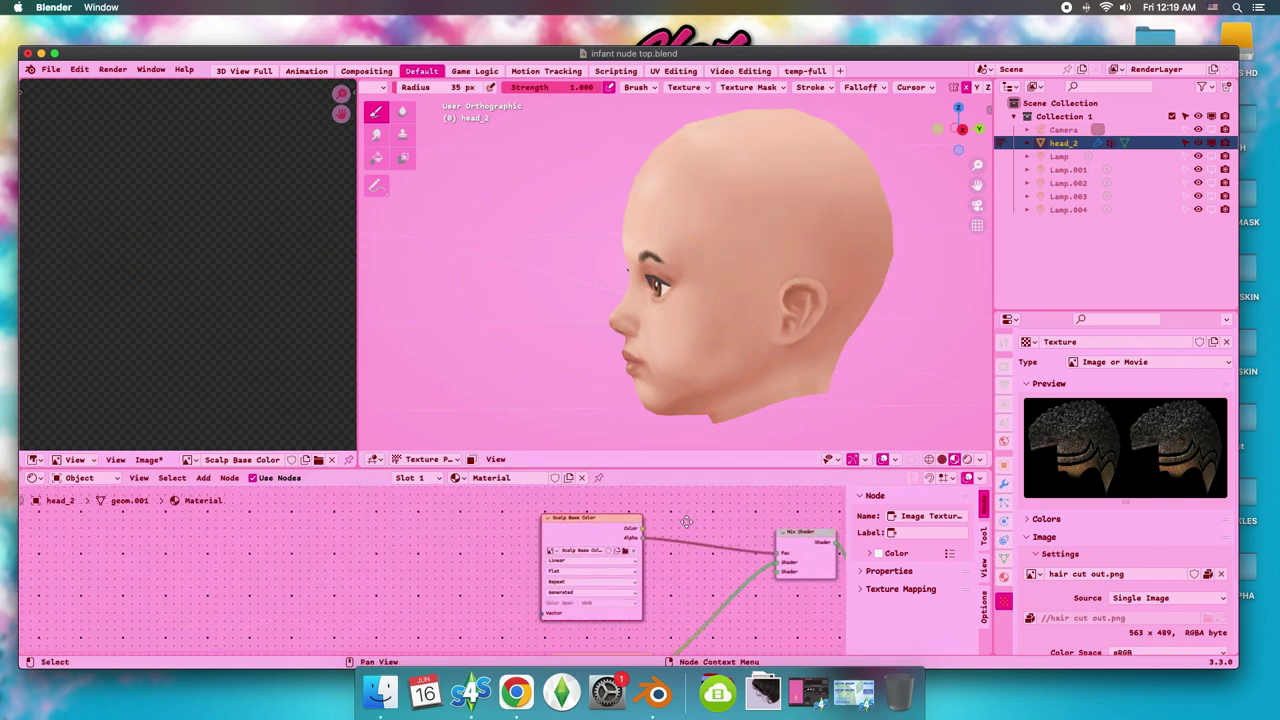
{"action": "scroll", "coordinate": [620, 550], "scroll_direction": "up", "scroll_amount": 2}
{"action": "left_click", "coordinate": [614, 543]}
{"action": "scroll", "coordinate": [533, 558], "scroll_direction": "up", "scroll_amount": 1}
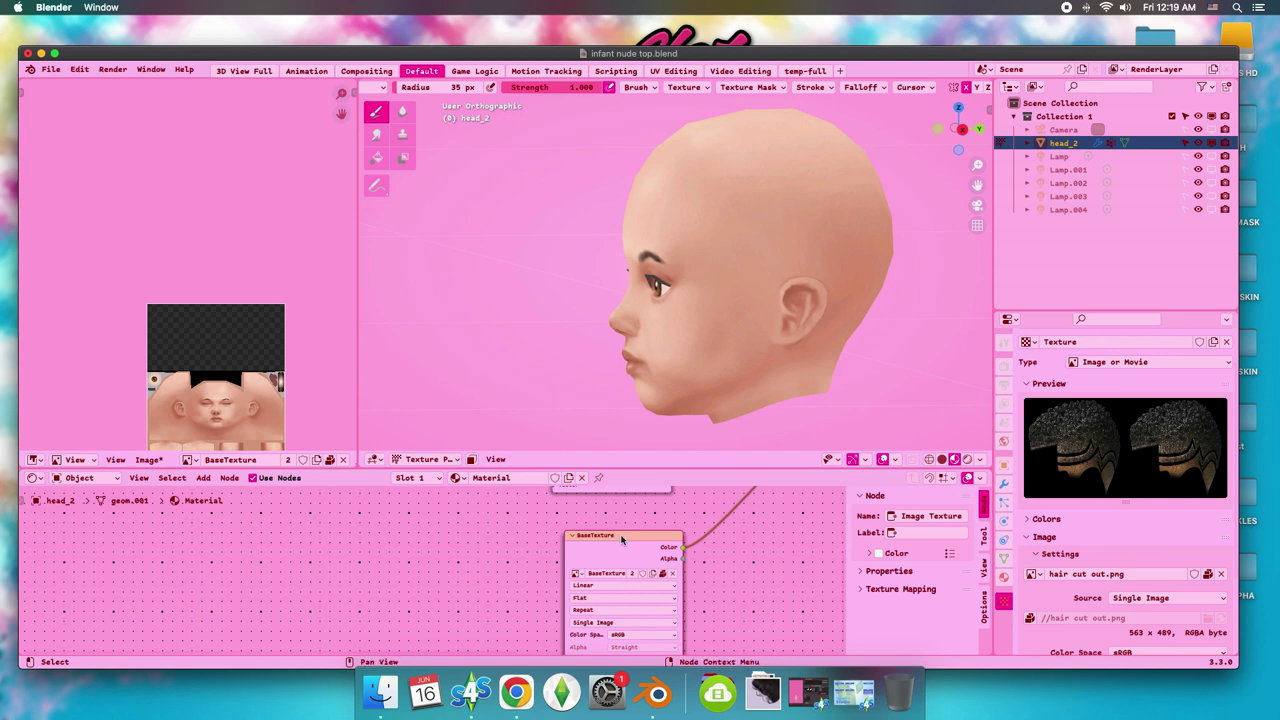
{"action": "left_click_drag", "start_coordinate": [621, 537], "coordinate": [574, 573]}
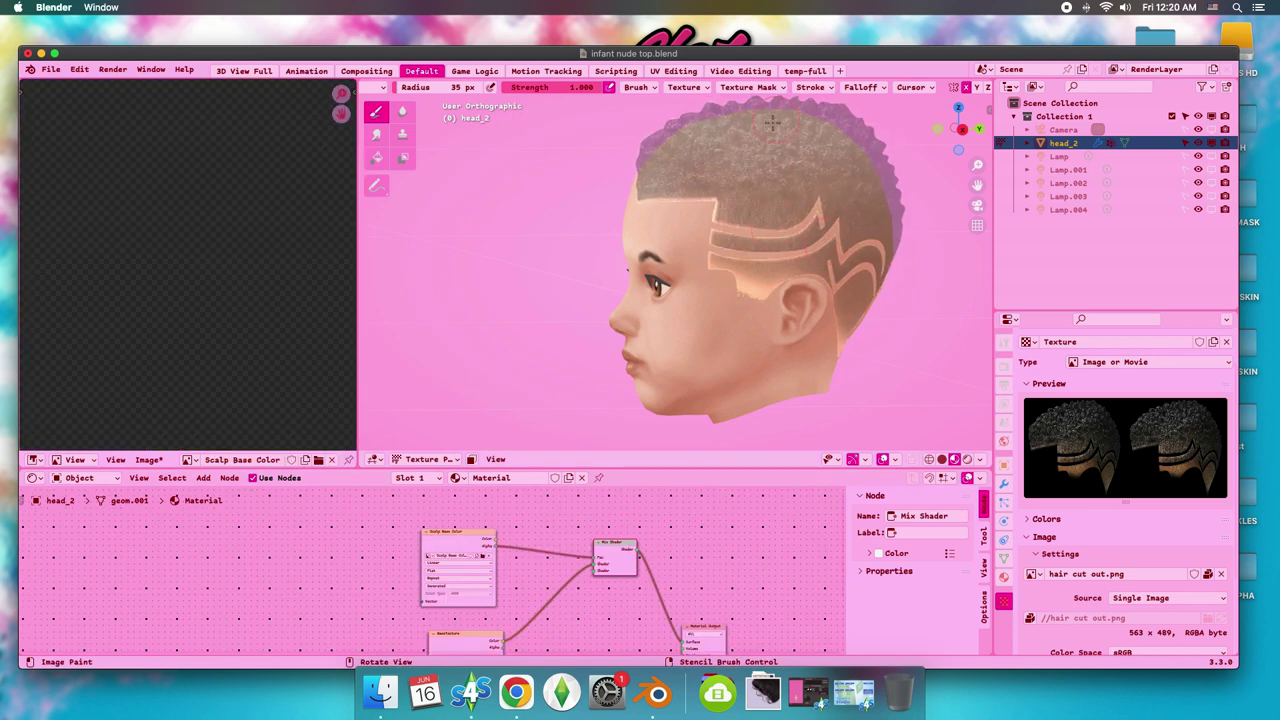
Paint black hair across the crown and upper shaved stripes, then realign the hair stencil over the head.
{"action": "mouse_move", "coordinate": [743, 150]}
{"action": "left_mouse_down"}
{"action": "mouse_move", "coordinate": [649, 120]}
{"action": "mouse_move", "coordinate": [680, 160]}
{"action": "mouse_move", "coordinate": [623, 186]}
{"action": "mouse_move", "coordinate": [820, 123]}
{"action": "mouse_move", "coordinate": [866, 140]}
{"action": "mouse_move", "coordinate": [823, 150]}
{"action": "mouse_move", "coordinate": [843, 183]}
{"action": "left_mouse_up"}
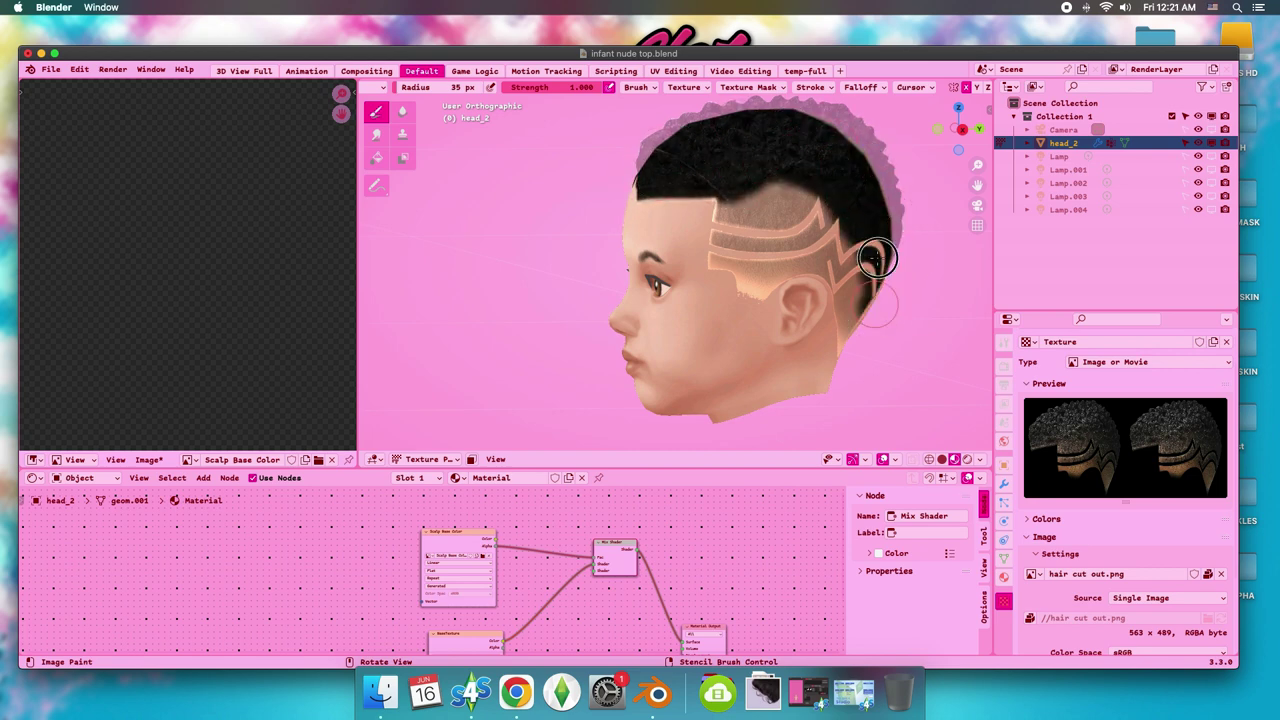
{"action": "mouse_move", "coordinate": [837, 296]}
{"action": "left_mouse_down"}
{"action": "mouse_move", "coordinate": [858, 262]}
{"action": "mouse_move", "coordinate": [857, 214]}
{"action": "mouse_move", "coordinate": [720, 206]}
{"action": "mouse_move", "coordinate": [731, 242]}
{"action": "mouse_move", "coordinate": [795, 244]}
{"action": "left_mouse_up"}
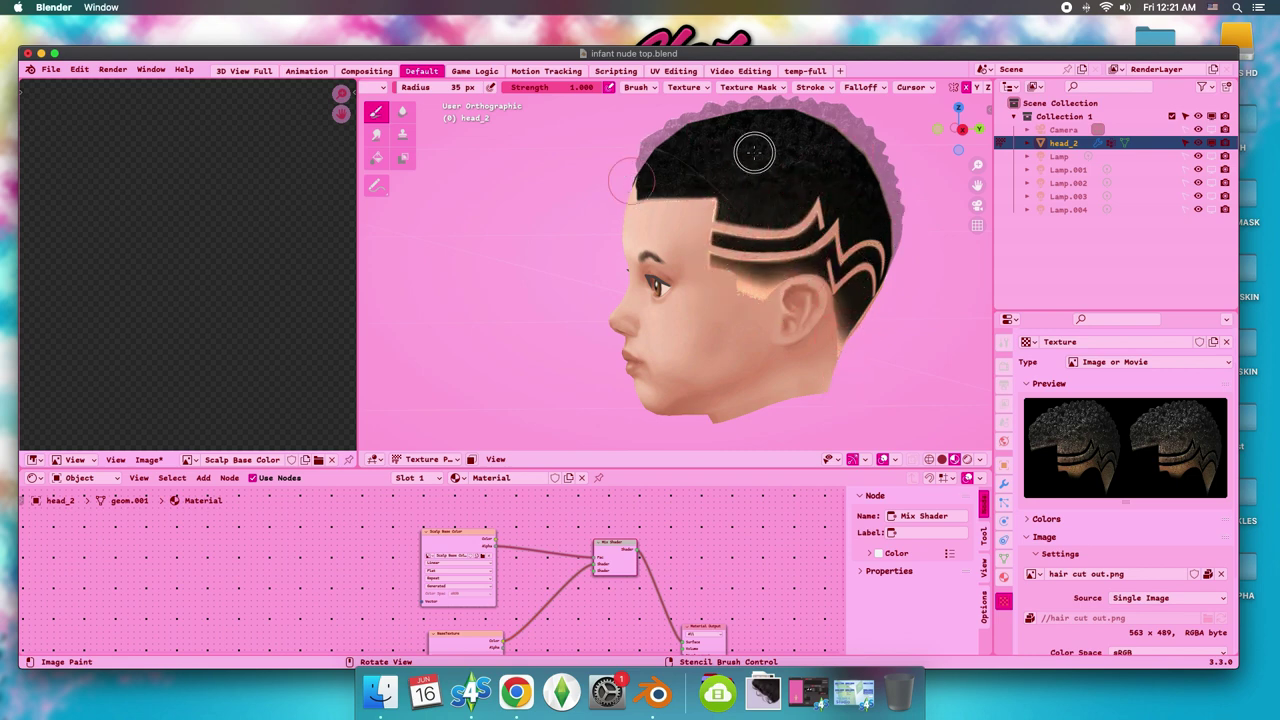
{"action": "mouse_move", "coordinate": [640, 178]}
{"action": "left_mouse_down"}
{"action": "mouse_move", "coordinate": [725, 240]}
{"action": "mouse_move", "coordinate": [720, 214]}
{"action": "mouse_move", "coordinate": [740, 220]}
{"action": "left_mouse_up"}
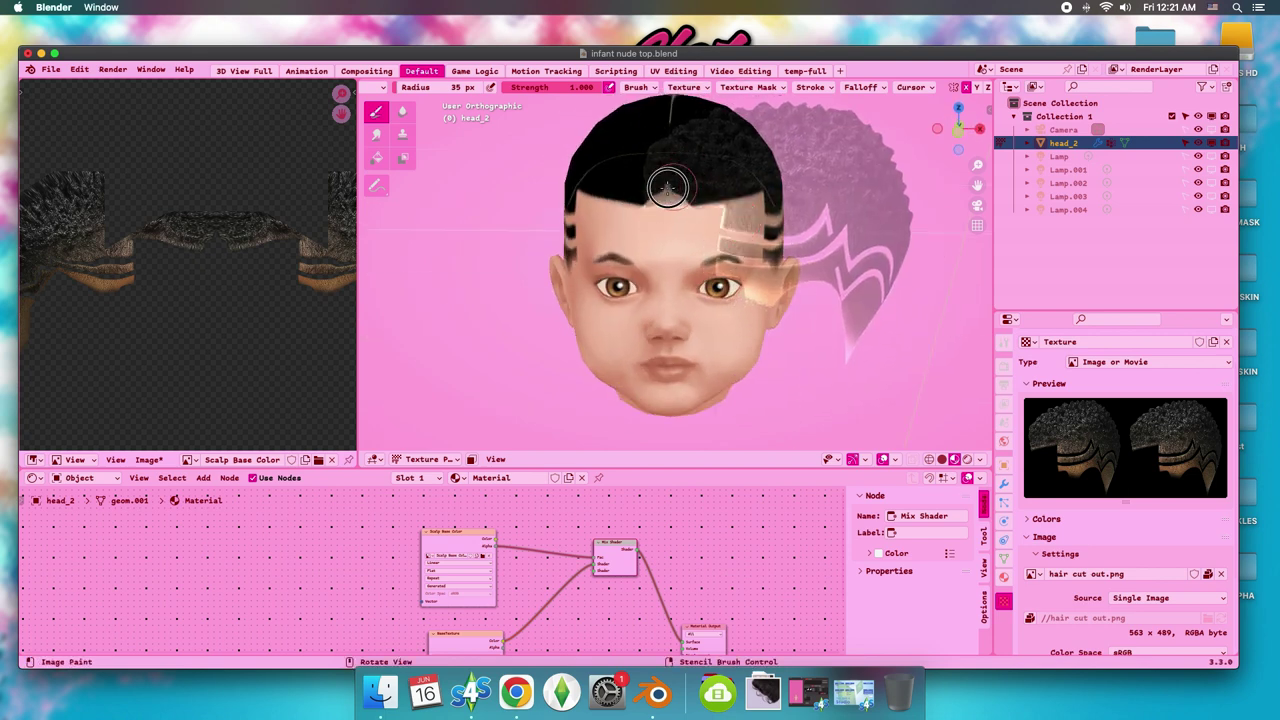
{"action": "left_click_drag", "start_coordinate": [649, 207], "coordinate": [678, 258]}
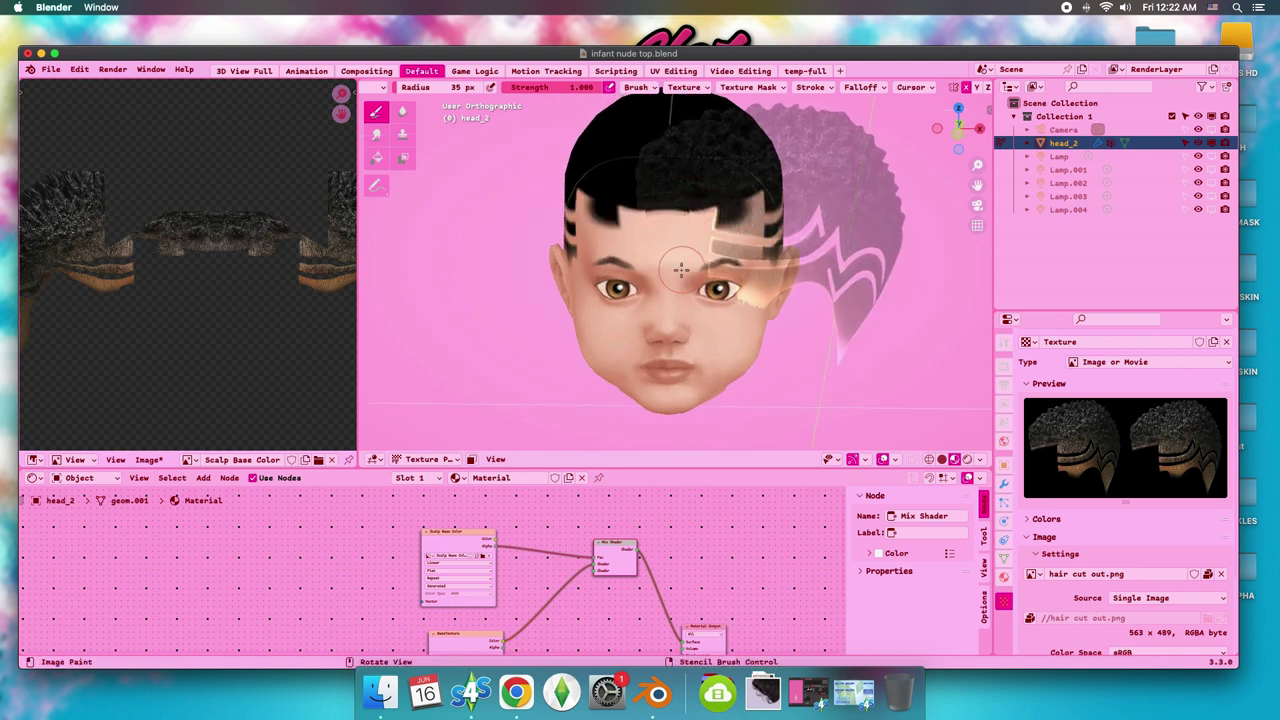
Undo an accidental Mix Shader link change in the node editor with Ctrl+Z.
{"action": "scroll", "coordinate": [680, 270], "scroll_direction": "right", "scroll_amount": 5}
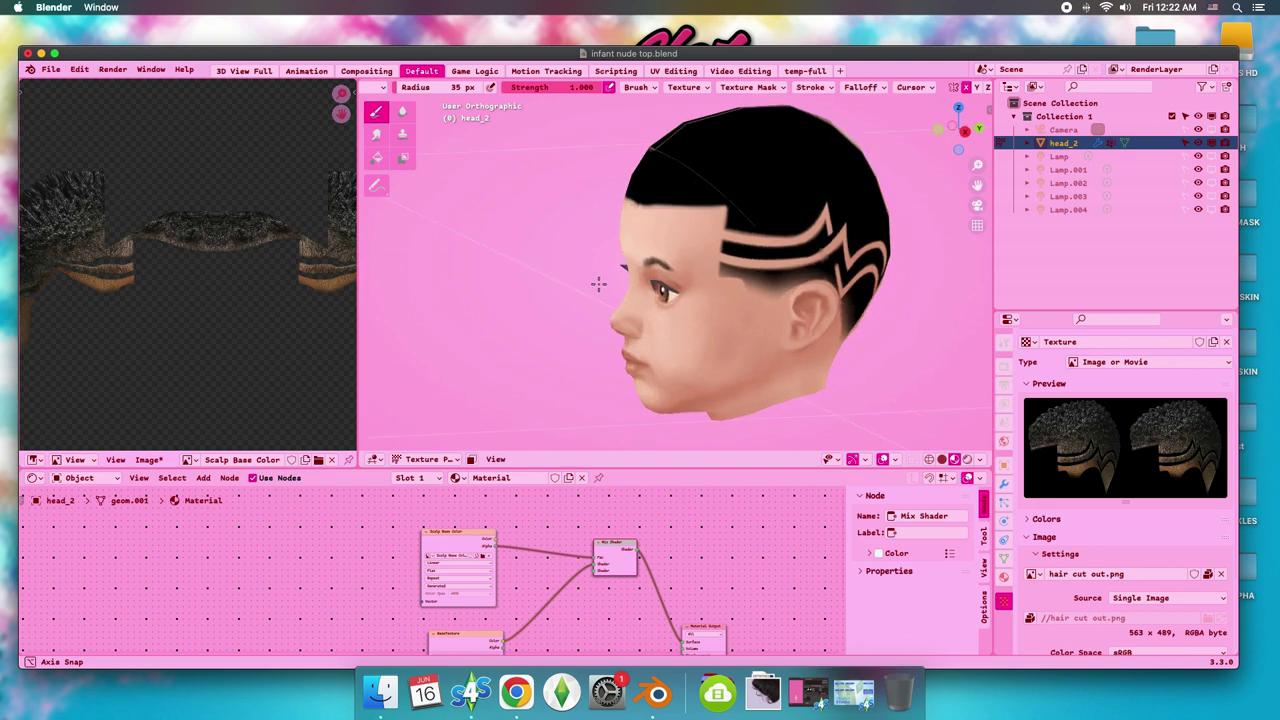
{"action": "scroll", "coordinate": [648, 588], "scroll_direction": "up", "scroll_amount": 2}
{"action": "scroll", "coordinate": [648, 588], "scroll_direction": "up", "scroll_amount": 2}
{"action": "left_click_drag", "start_coordinate": [690, 560], "coordinate": [688, 575]}
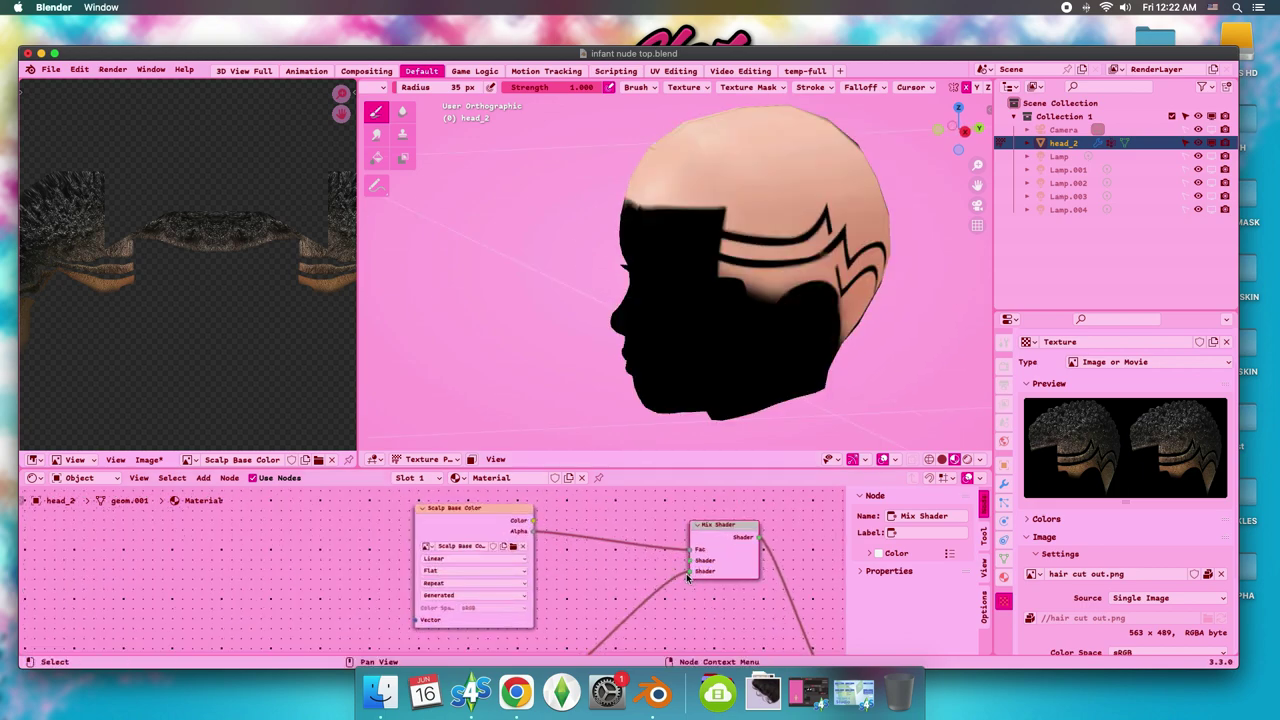
{"action": "key", "text": "ctrl+z"}
{"action": "key", "text": "ctrl+z"}
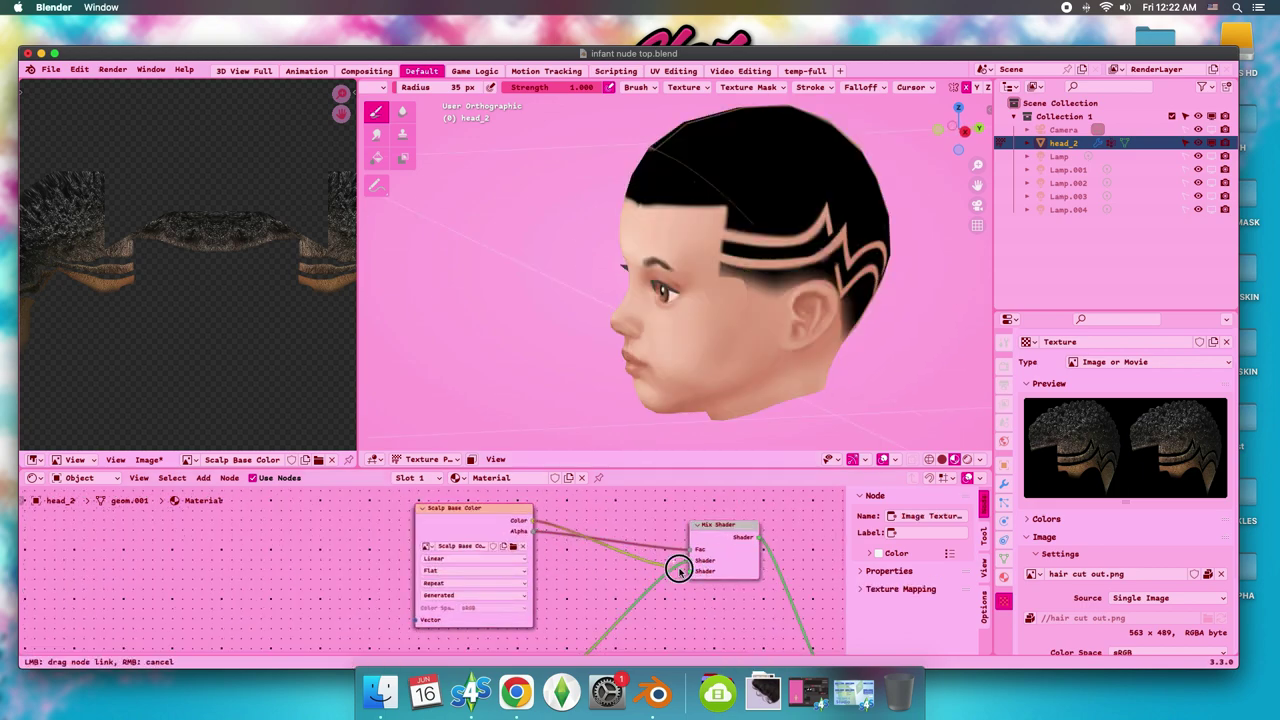
Inspect the zig-zag design across the back and other side of the head.
{"action": "scroll", "coordinate": [860, 314], "scroll_direction": "left", "scroll_amount": 2}
{"action": "scroll", "coordinate": [777, 329], "scroll_direction": "left", "scroll_amount": 2}
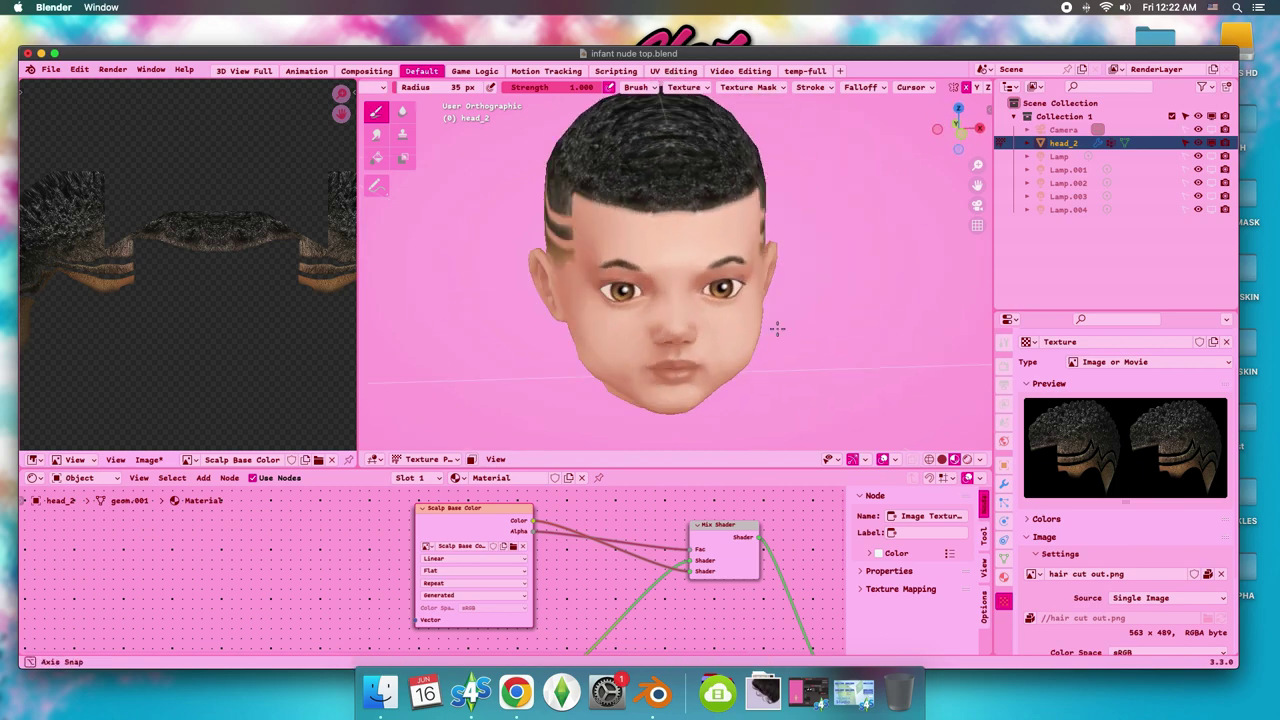
{"action": "scroll", "coordinate": [680, 314], "scroll_direction": "left", "scroll_amount": 1}
{"action": "scroll", "coordinate": [690, 305], "scroll_direction": "left", "scroll_amount": 1}
{"action": "scroll", "coordinate": [677, 294], "scroll_direction": "left", "scroll_amount": 1}
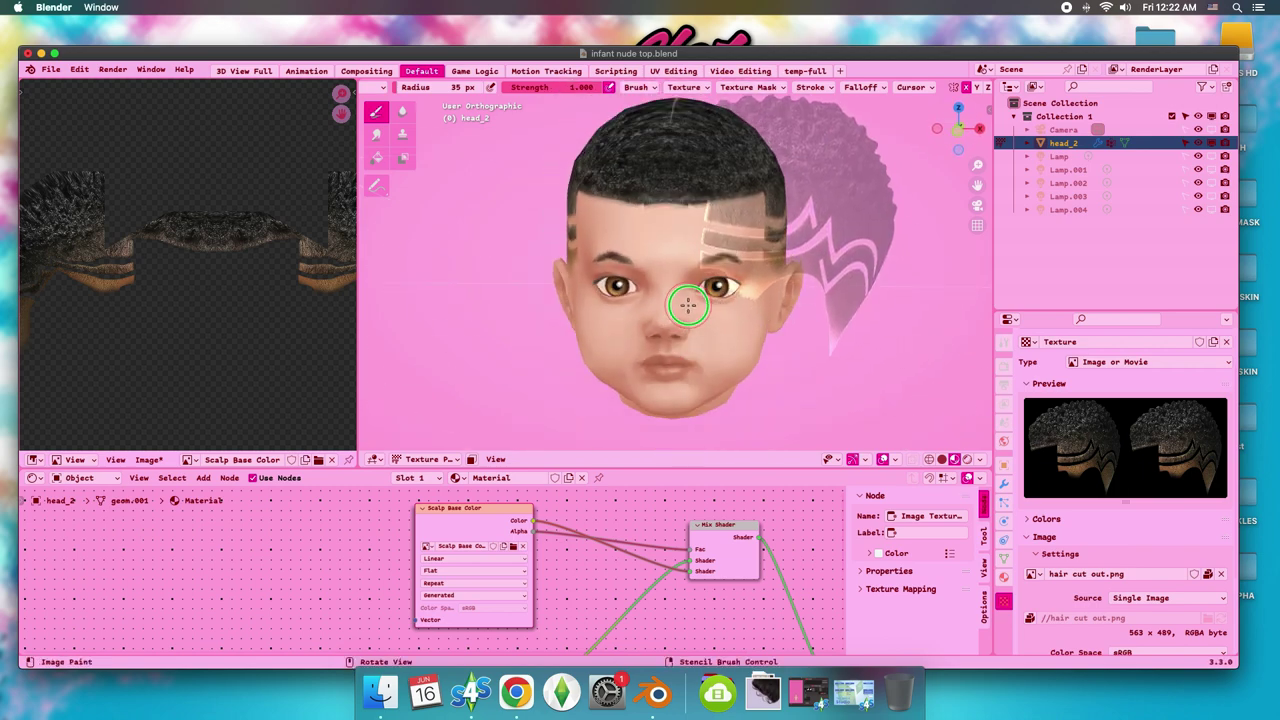
{"action": "scroll", "coordinate": [665, 230], "scroll_direction": "left", "scroll_amount": 1}
{"action": "scroll", "coordinate": [682, 222], "scroll_direction": "right", "scroll_amount": 3}
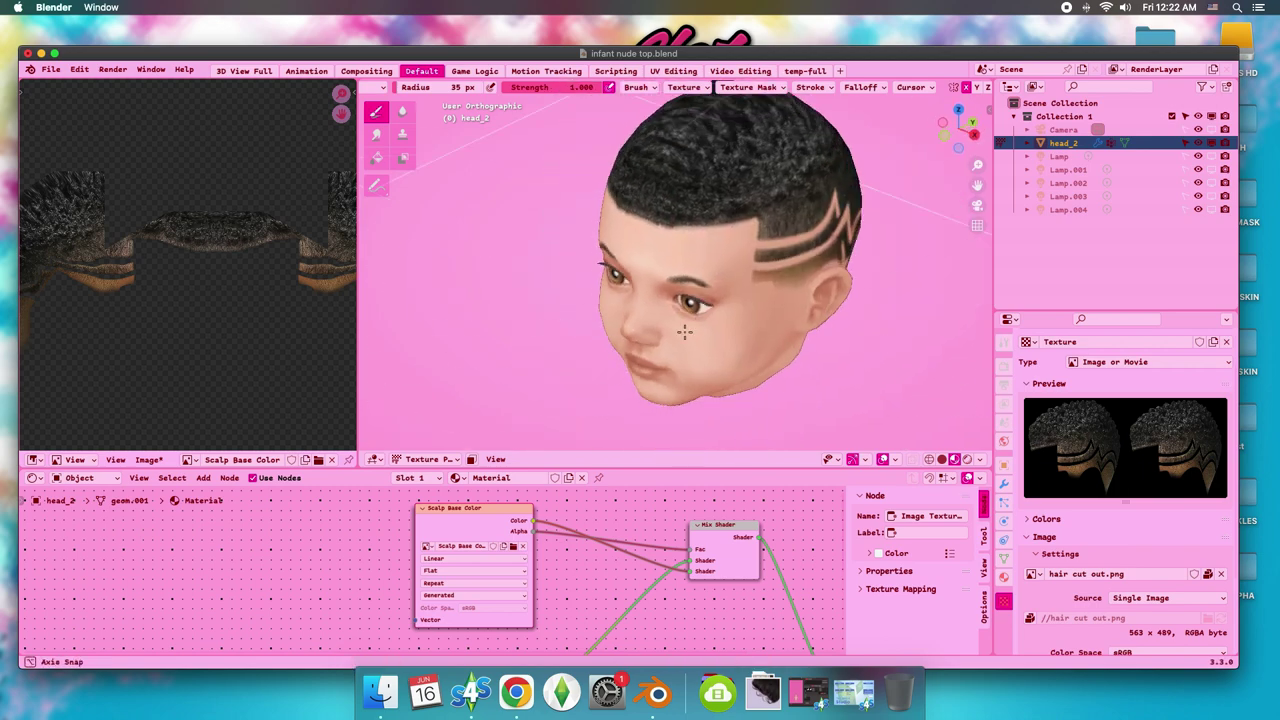
{"action": "scroll", "coordinate": [680, 329], "scroll_direction": "right", "scroll_amount": 2}
{"action": "scroll", "coordinate": [651, 249], "scroll_direction": "right", "scroll_amount": 1}
{"action": "scroll", "coordinate": [617, 220], "scroll_direction": "right", "scroll_amount": 1}
{"action": "scroll", "coordinate": [663, 287], "scroll_direction": "right", "scroll_amount": 3}
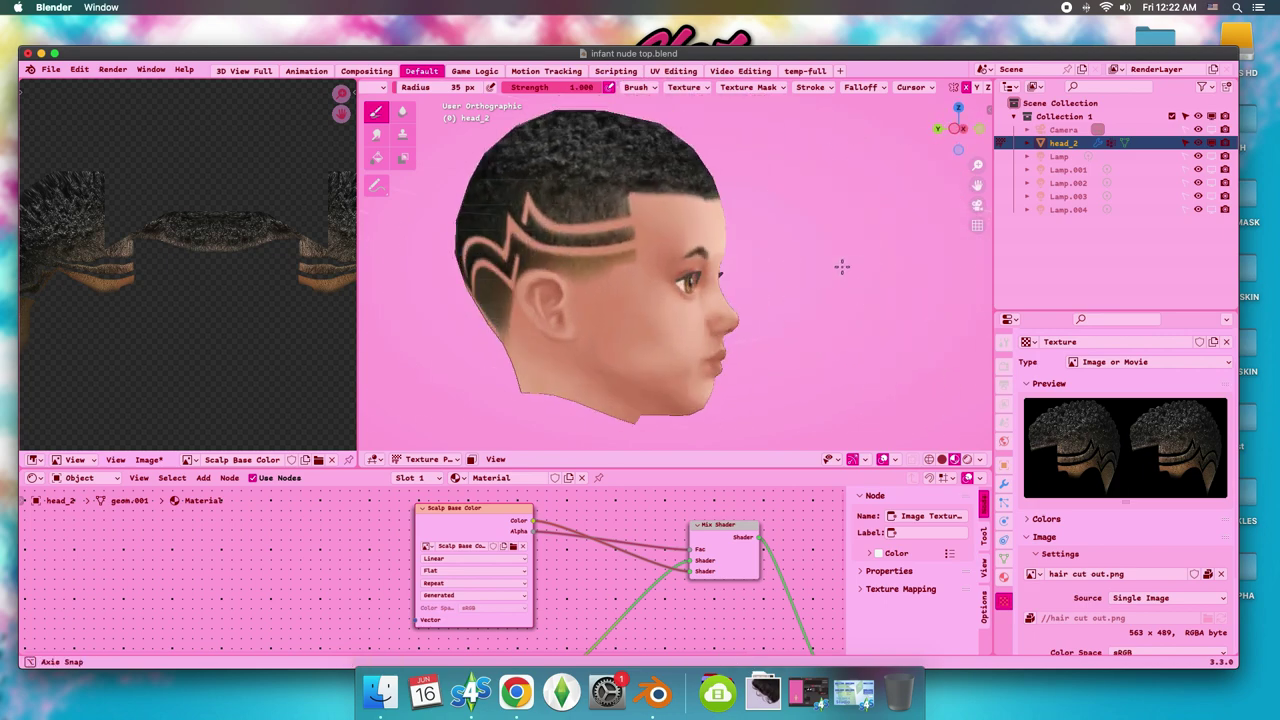
{"action": "scroll", "coordinate": [840, 266], "scroll_direction": "right", "scroll_amount": 3}
{"action": "scroll", "coordinate": [509, 263], "scroll_direction": "right", "scroll_amount": 2}
{"action": "scroll", "coordinate": [423, 277], "scroll_direction": "right", "scroll_amount": 1}
{"action": "scroll", "coordinate": [621, 333], "scroll_direction": "down", "scroll_amount": 4}
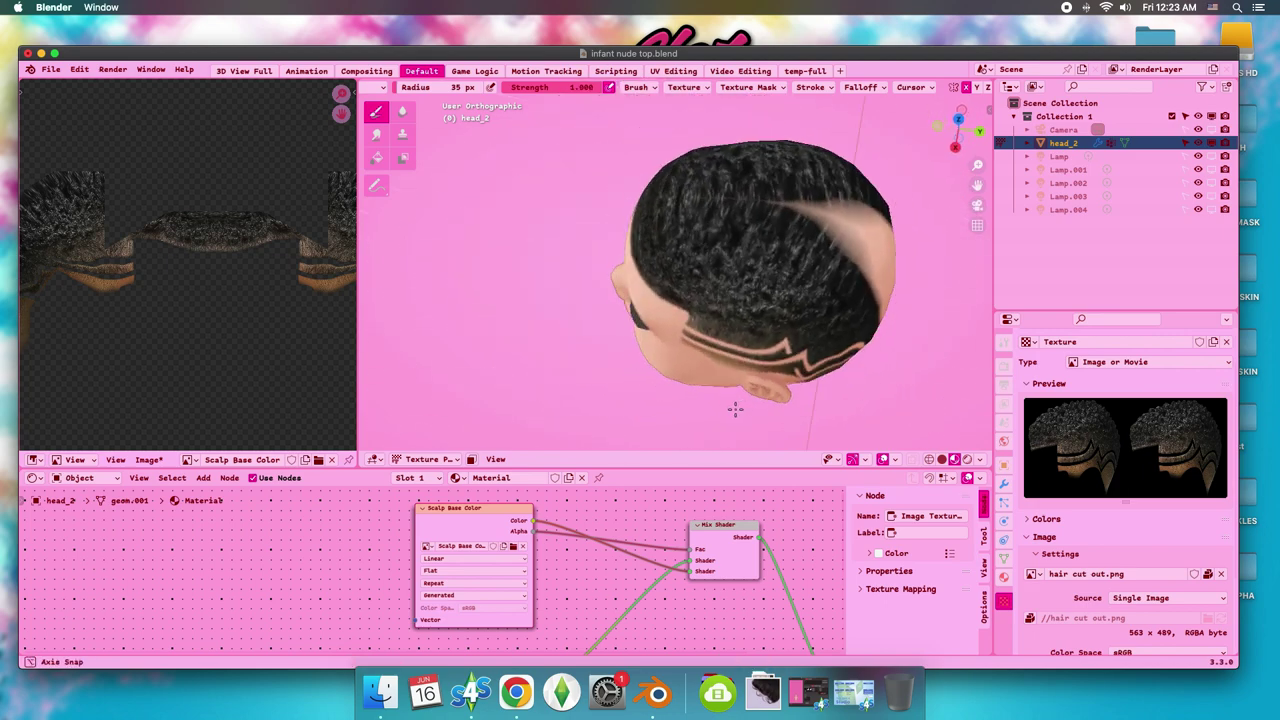
{"action": "scroll", "coordinate": [734, 409], "scroll_direction": "down", "scroll_amount": 1}
{"action": "scroll", "coordinate": [760, 340], "scroll_direction": "right", "scroll_amount": 1}
{"action": "scroll", "coordinate": [791, 277], "scroll_direction": "down", "scroll_amount": 1}
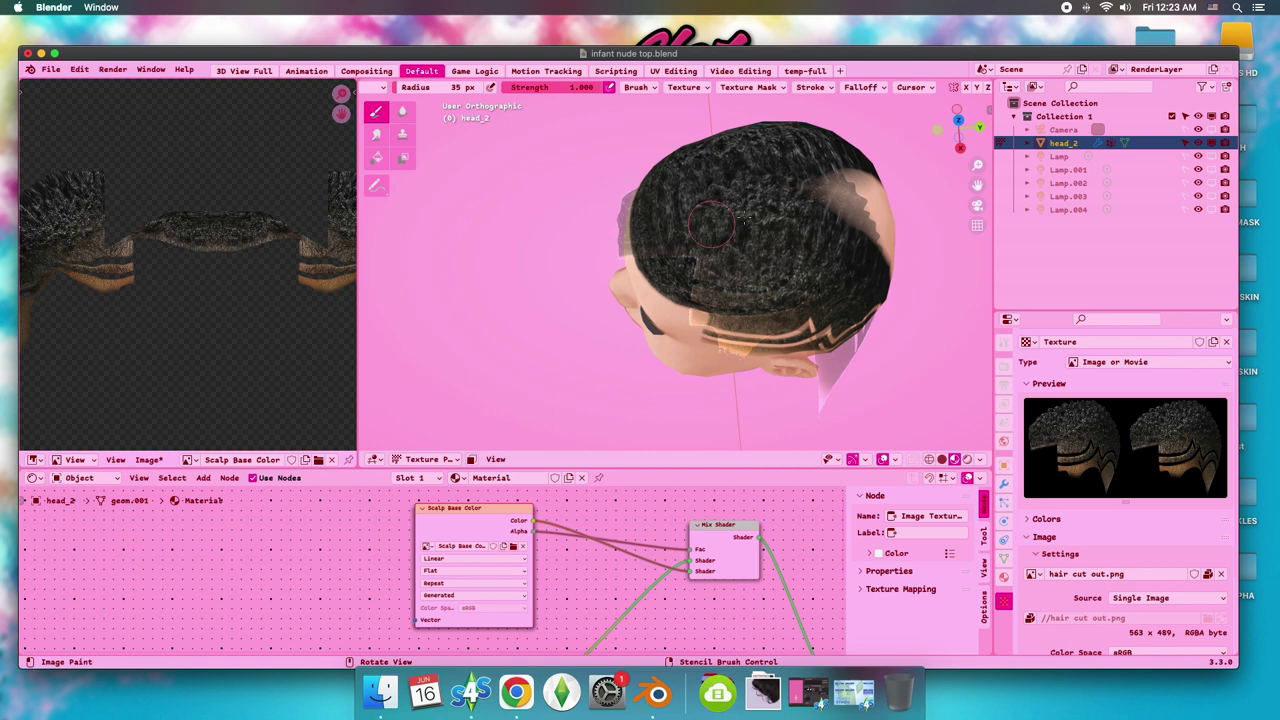
{"action": "scroll", "coordinate": [711, 224], "scroll_direction": "down", "scroll_amount": 1}
{"action": "scroll", "coordinate": [777, 237], "scroll_direction": "up", "scroll_amount": 2}
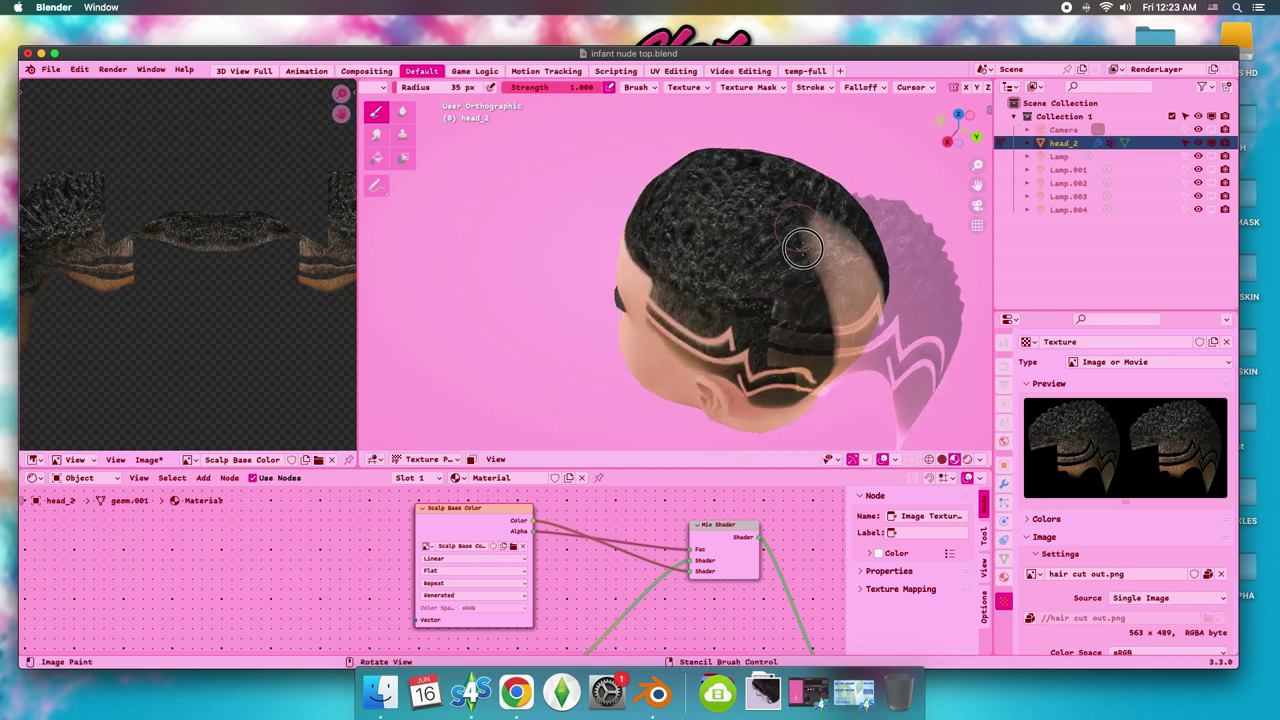
{"action": "scroll", "coordinate": [829, 220], "scroll_direction": "left", "scroll_amount": 3}
{"action": "scroll", "coordinate": [762, 222], "scroll_direction": "left", "scroll_amount": 2}
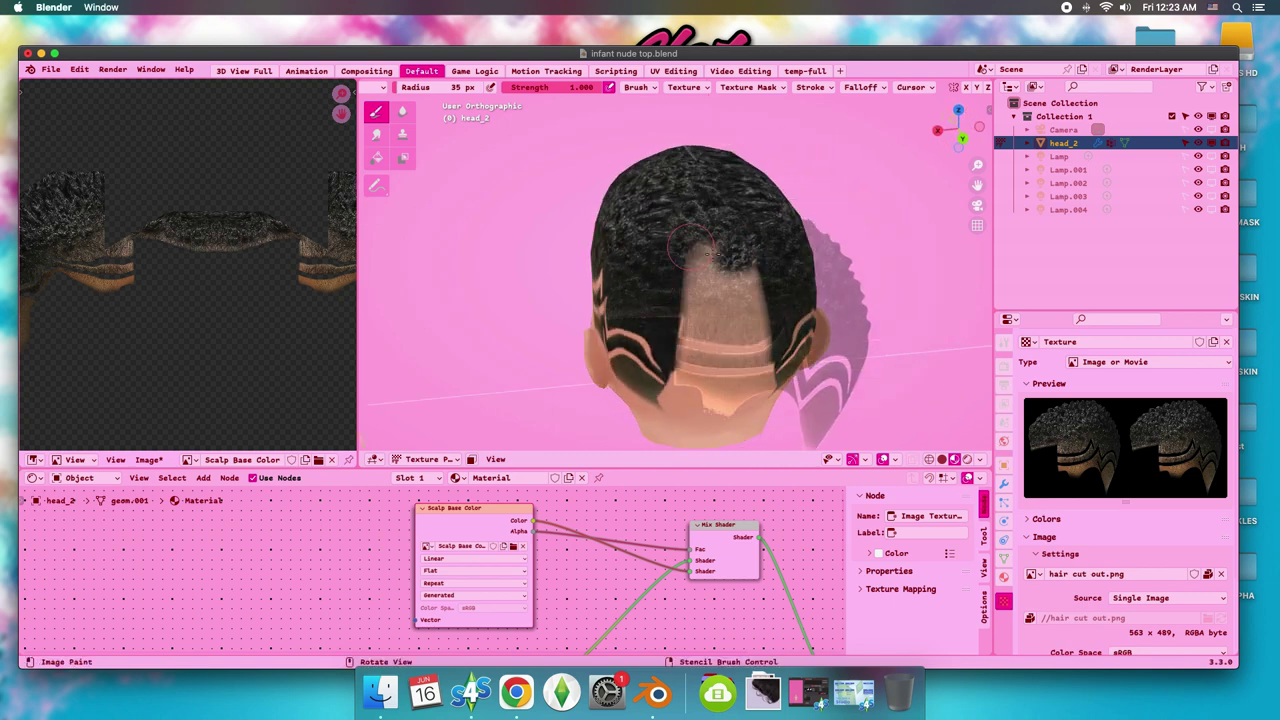
{"action": "scroll", "coordinate": [716, 245], "scroll_direction": "down", "scroll_amount": 2}
{"action": "scroll", "coordinate": [740, 318], "scroll_direction": "down", "scroll_amount": 1}
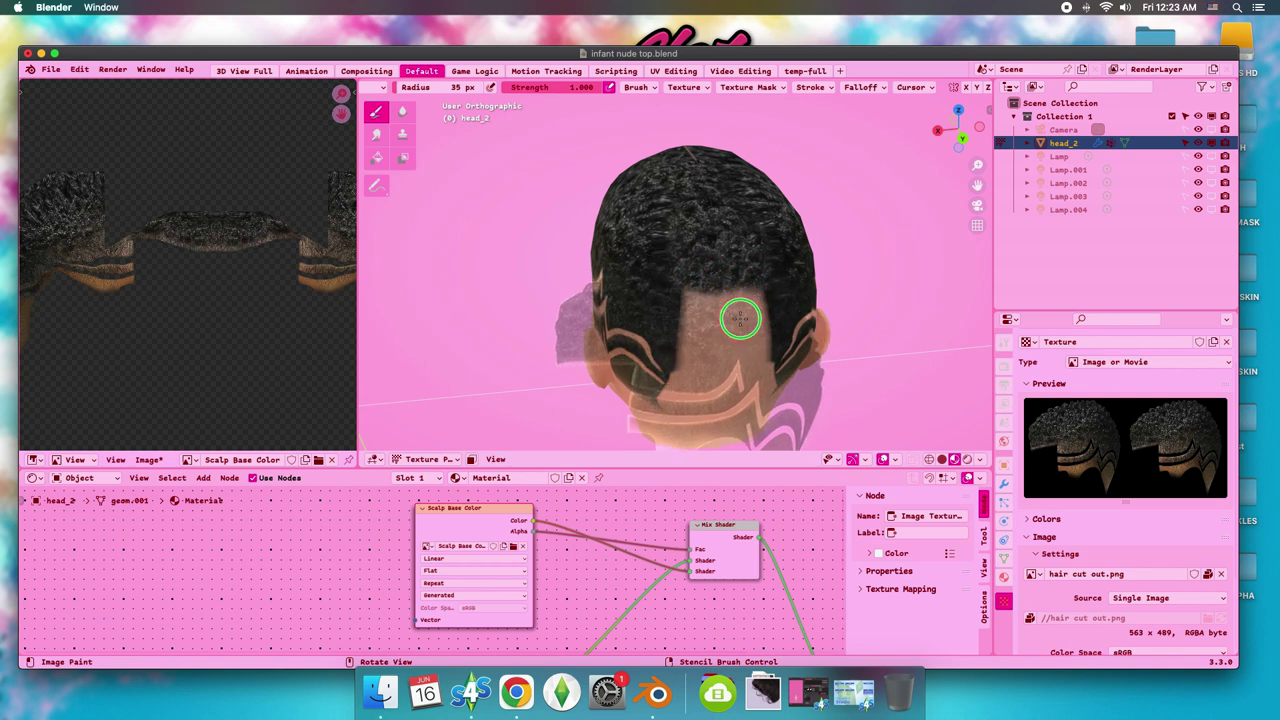
{"action": "scroll", "coordinate": [762, 334], "scroll_direction": "down", "scroll_amount": 1}
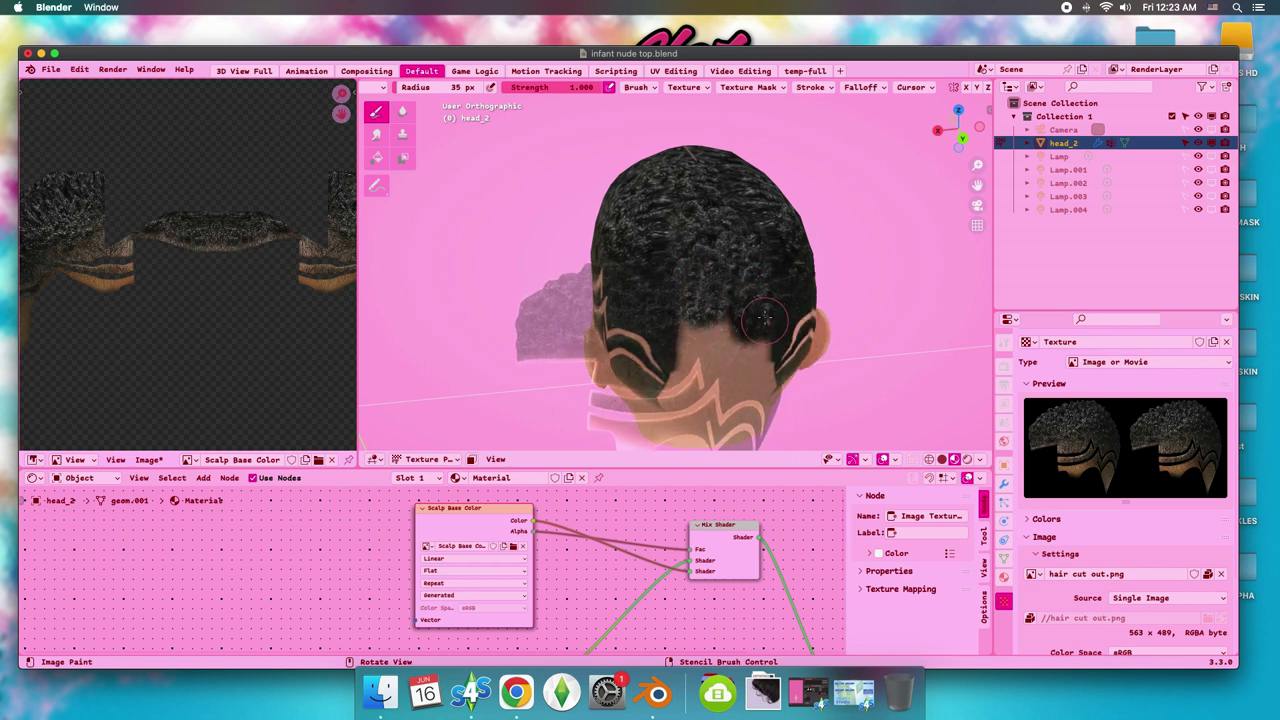
{"action": "scroll", "coordinate": [764, 318], "scroll_direction": "down", "scroll_amount": 1}
{"action": "scroll", "coordinate": [763, 314], "scroll_direction": "down", "scroll_amount": 1}
{"action": "scroll", "coordinate": [686, 320], "scroll_direction": "down", "scroll_amount": 1}
{"action": "scroll", "coordinate": [777, 366], "scroll_direction": "down", "scroll_amount": 1}
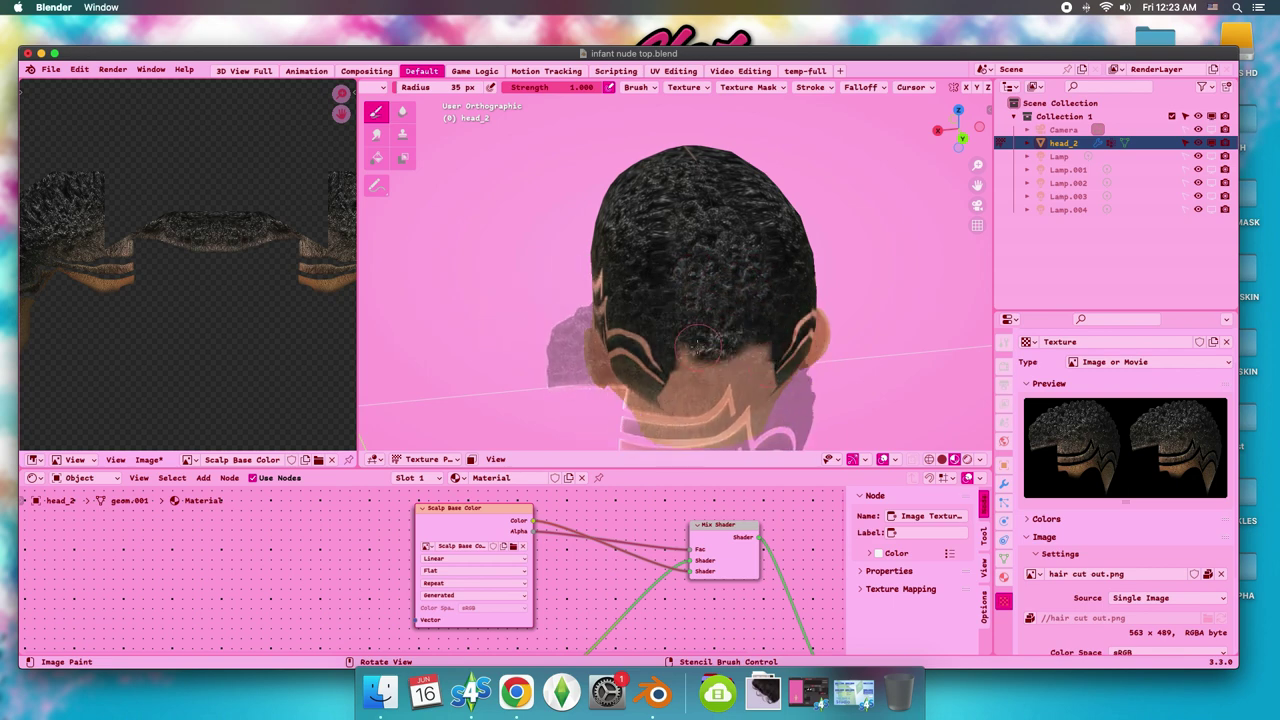
{"action": "scroll", "coordinate": [700, 300], "scroll_direction": "down", "scroll_amount": 1}
{"action": "scroll", "coordinate": [714, 277], "scroll_direction": "down", "scroll_amount": 1}
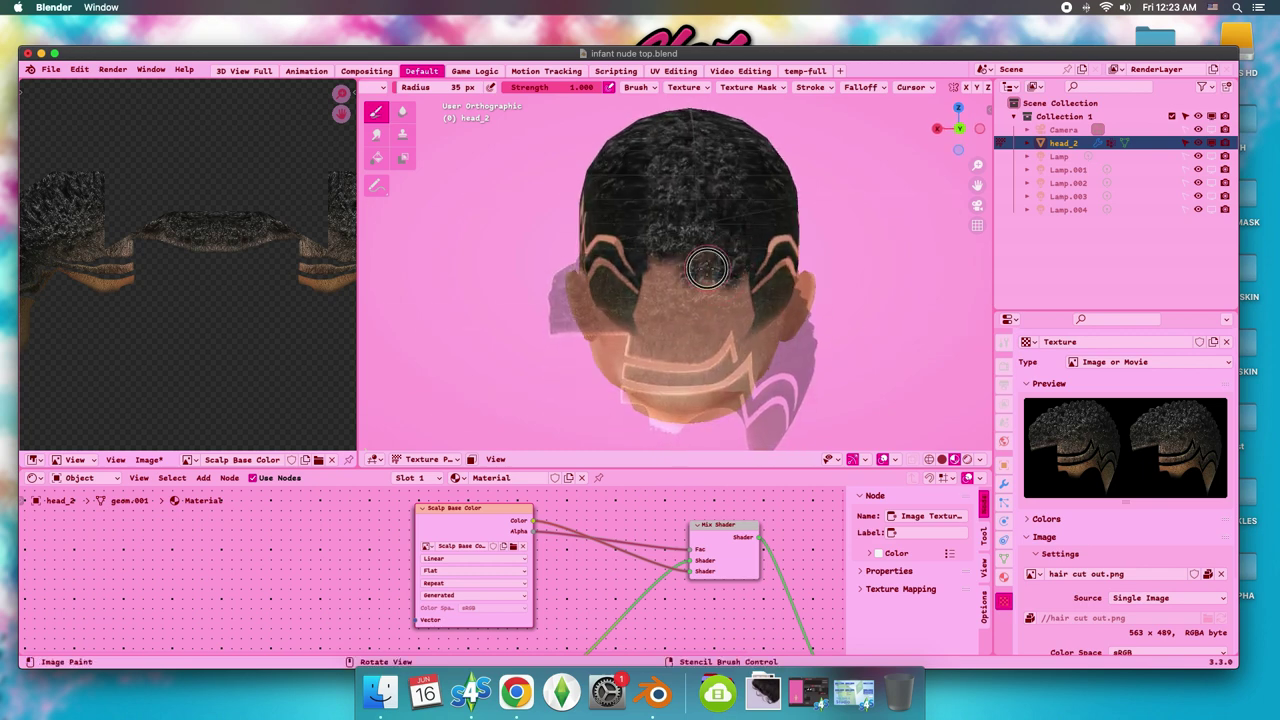
{"action": "scroll", "coordinate": [690, 278], "scroll_direction": "down", "scroll_amount": 1}
{"action": "scroll", "coordinate": [726, 266], "scroll_direction": "down", "scroll_amount": 1}
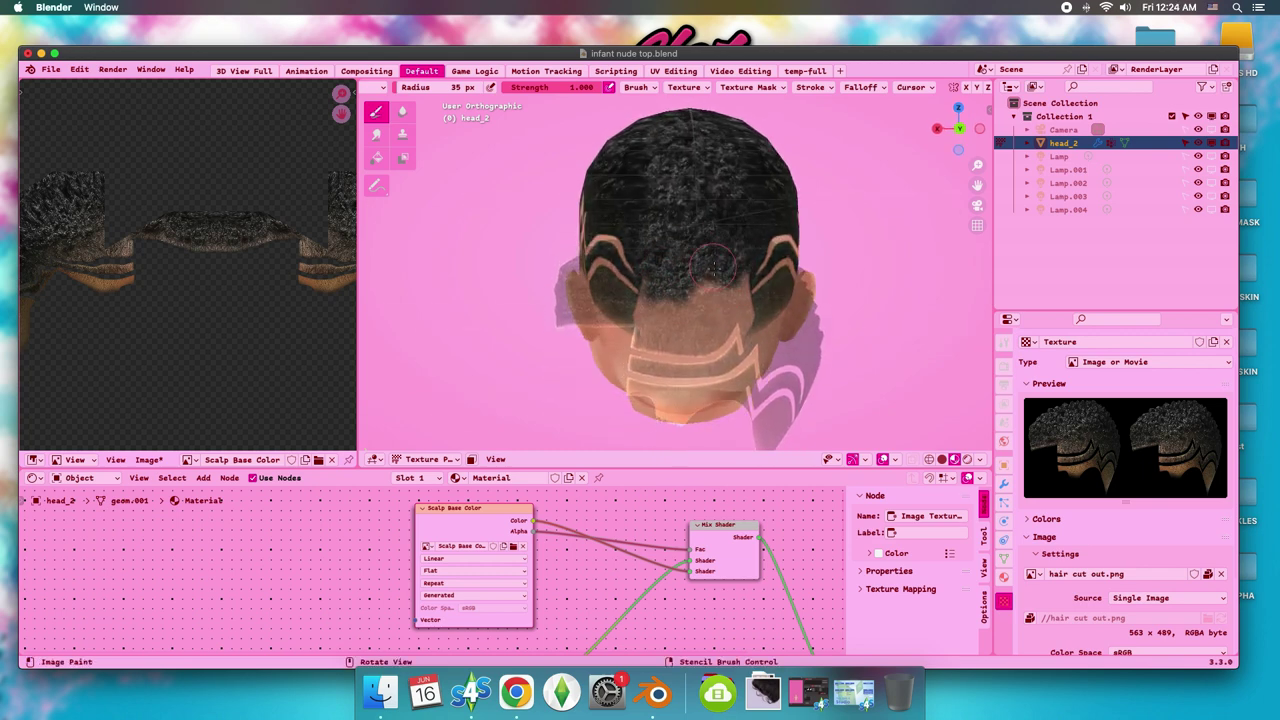
{"action": "scroll", "coordinate": [741, 284], "scroll_direction": "down", "scroll_amount": 1}
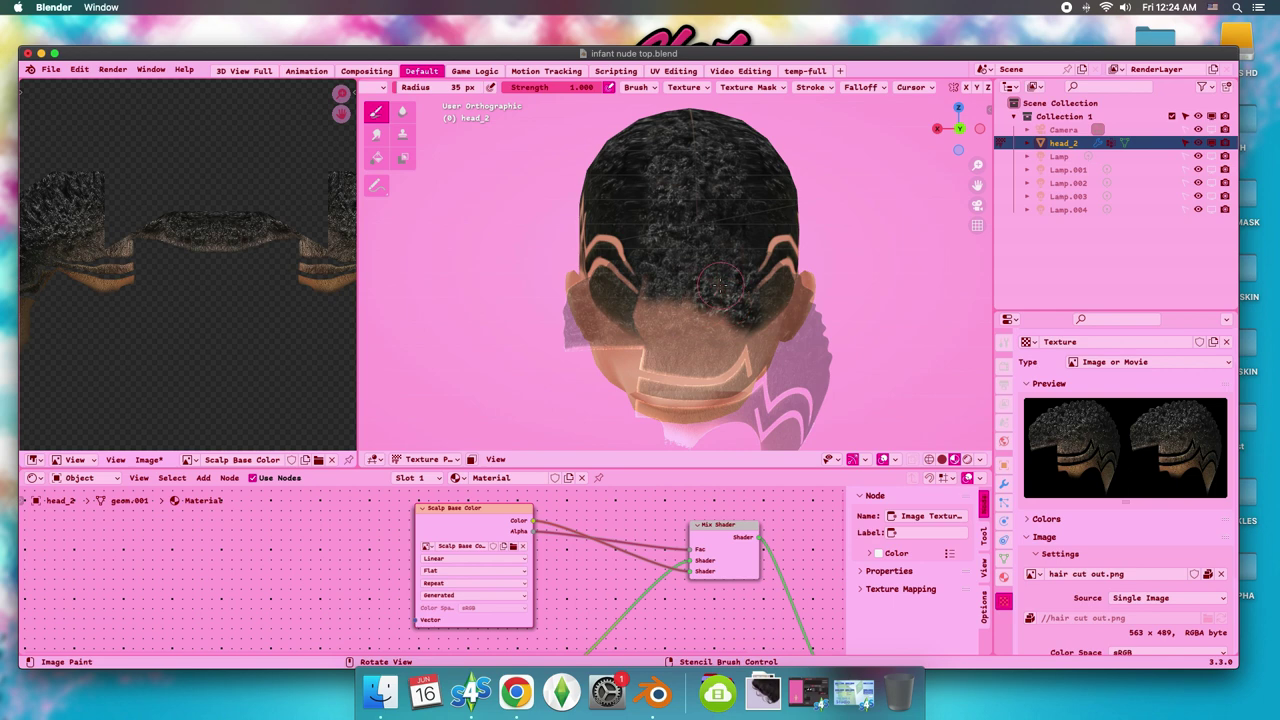
{"action": "scroll", "coordinate": [642, 313], "scroll_direction": "down", "scroll_amount": 1}
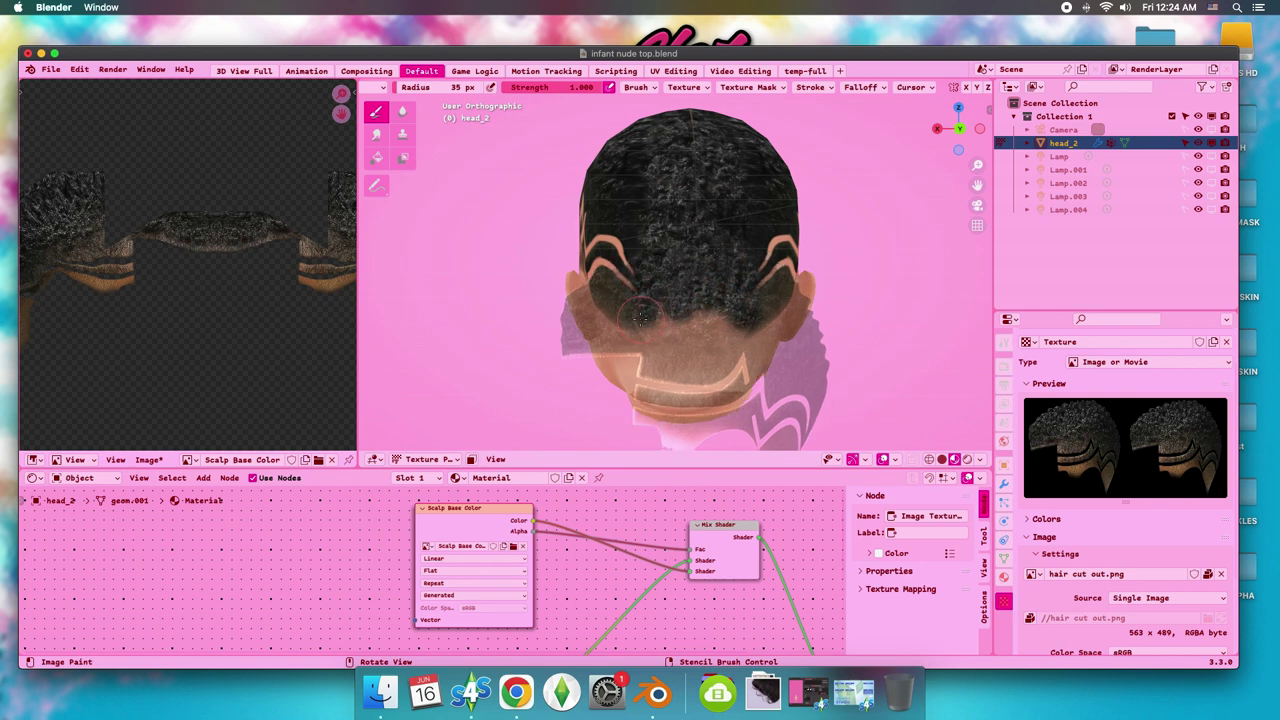
{"action": "scroll", "coordinate": [643, 330], "scroll_direction": "down", "scroll_amount": 2}
{"action": "scroll", "coordinate": [600, 330], "scroll_direction": "down", "scroll_amount": 1}
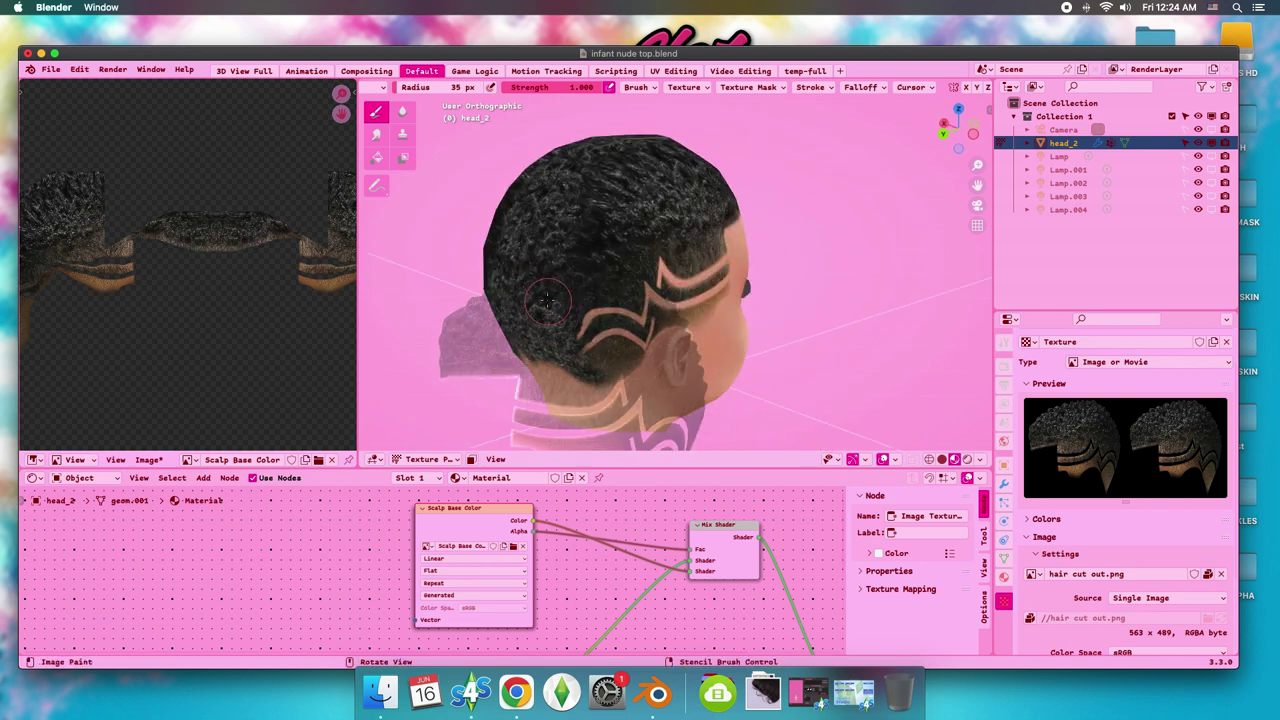
{"action": "scroll", "coordinate": [581, 203], "scroll_direction": "down", "scroll_amount": 2}
Shift the hair stencil overlay down and to the left after scrolling the view.
{"action": "scroll", "coordinate": [607, 260], "scroll_direction": "down", "scroll_amount": 2}
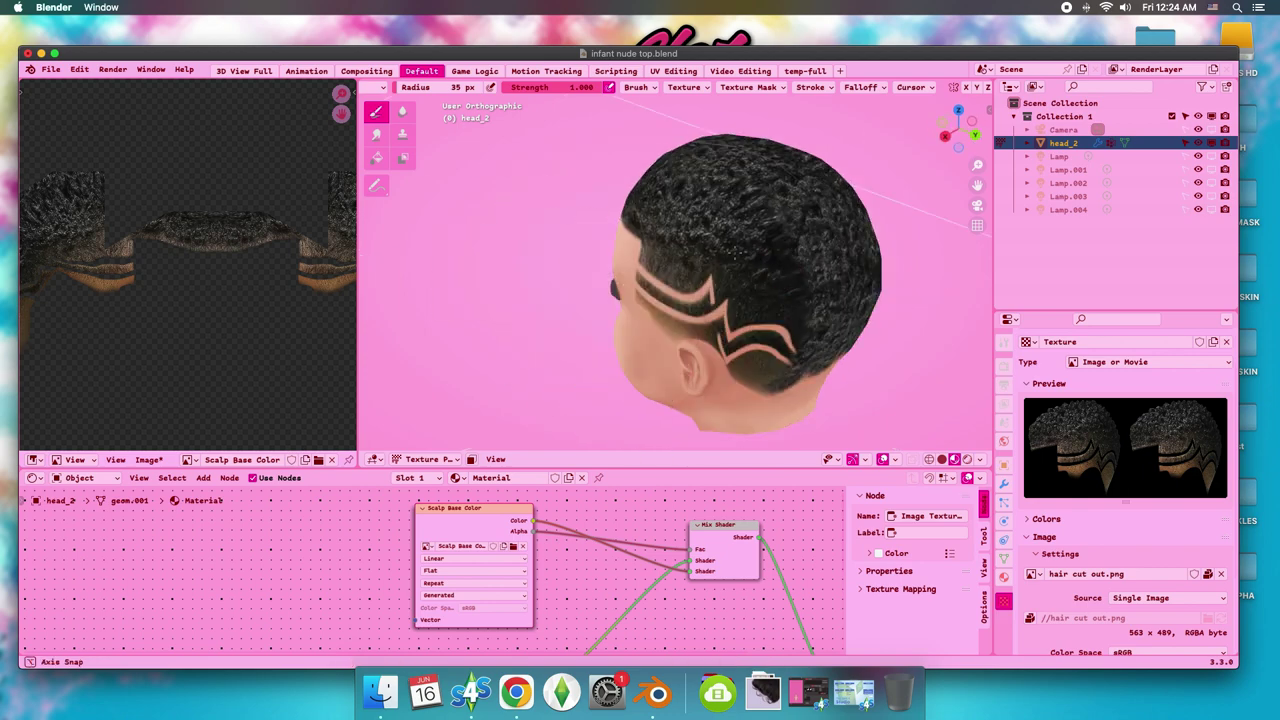
{"action": "scroll", "coordinate": [777, 262], "scroll_direction": "down", "scroll_amount": 1}
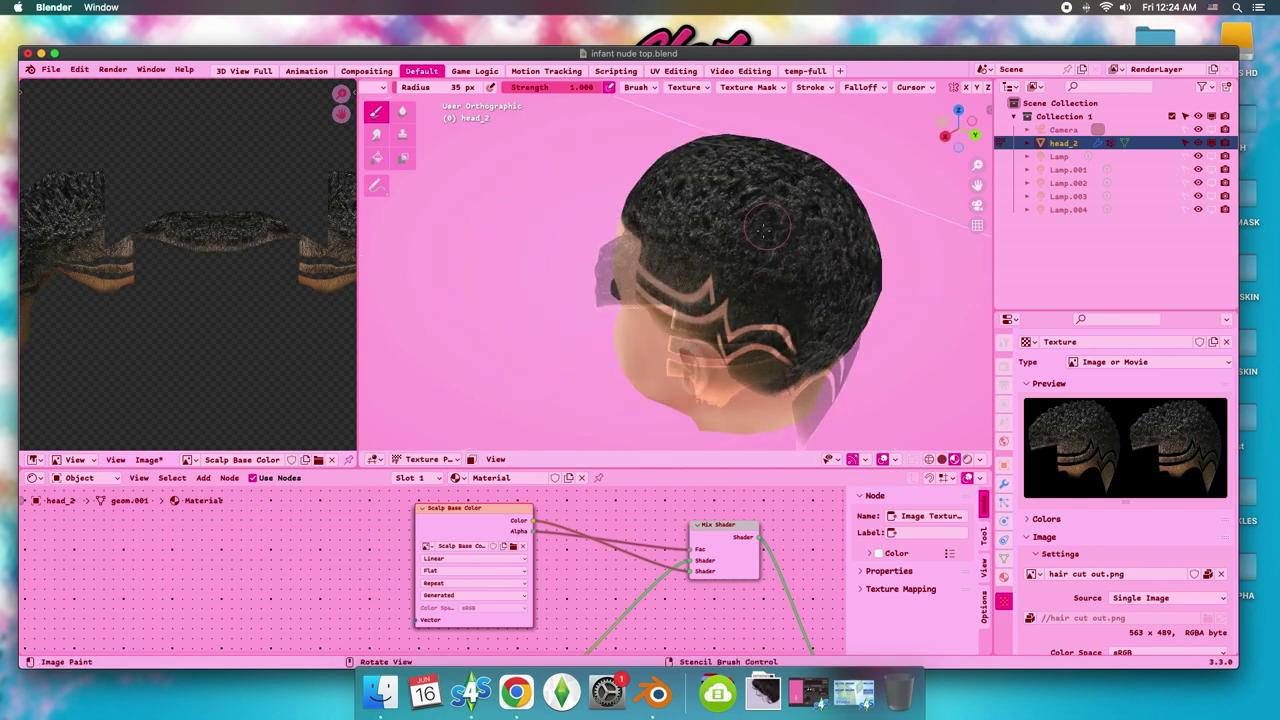
{"action": "scroll", "coordinate": [831, 271], "scroll_direction": "up", "scroll_amount": 2}
{"action": "scroll", "coordinate": [637, 352], "scroll_direction": "up", "scroll_amount": 2}
{"action": "scroll", "coordinate": [655, 220], "scroll_direction": "up", "scroll_amount": 2}
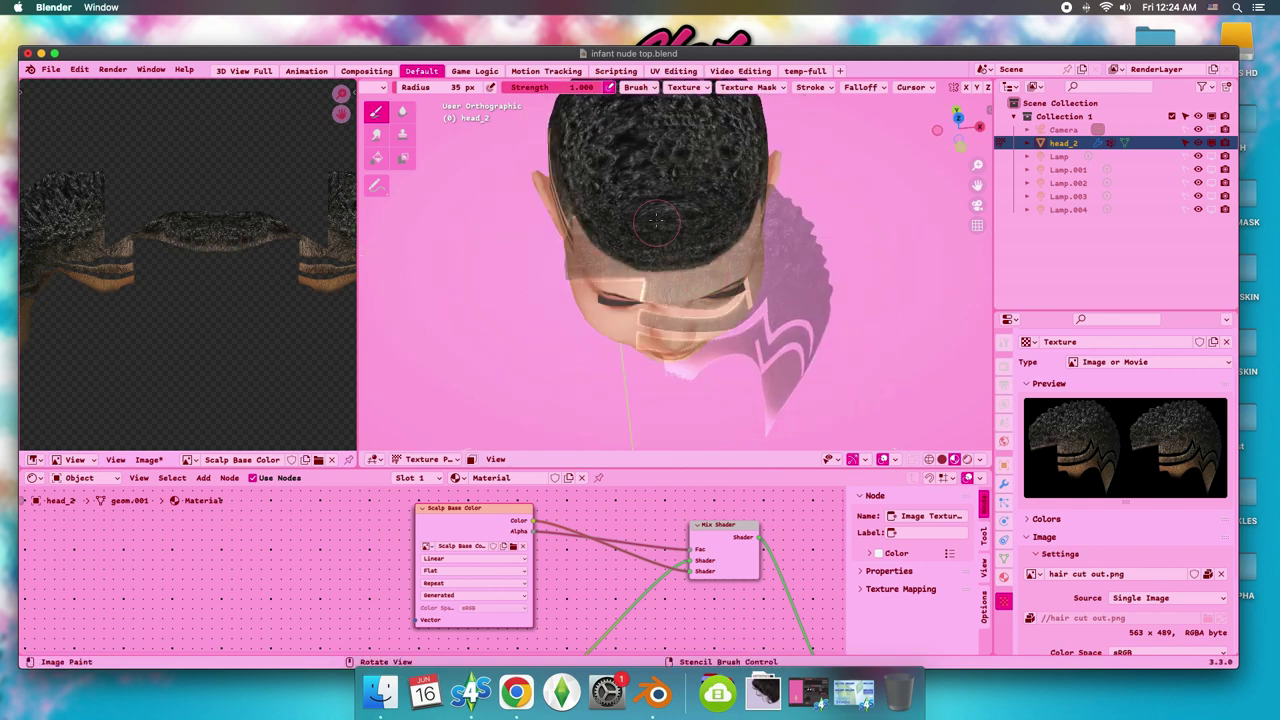
{"action": "scroll", "coordinate": [675, 188], "scroll_direction": "up", "scroll_amount": 2}
{"action": "scroll", "coordinate": [655, 218], "scroll_direction": "up", "scroll_amount": 2}
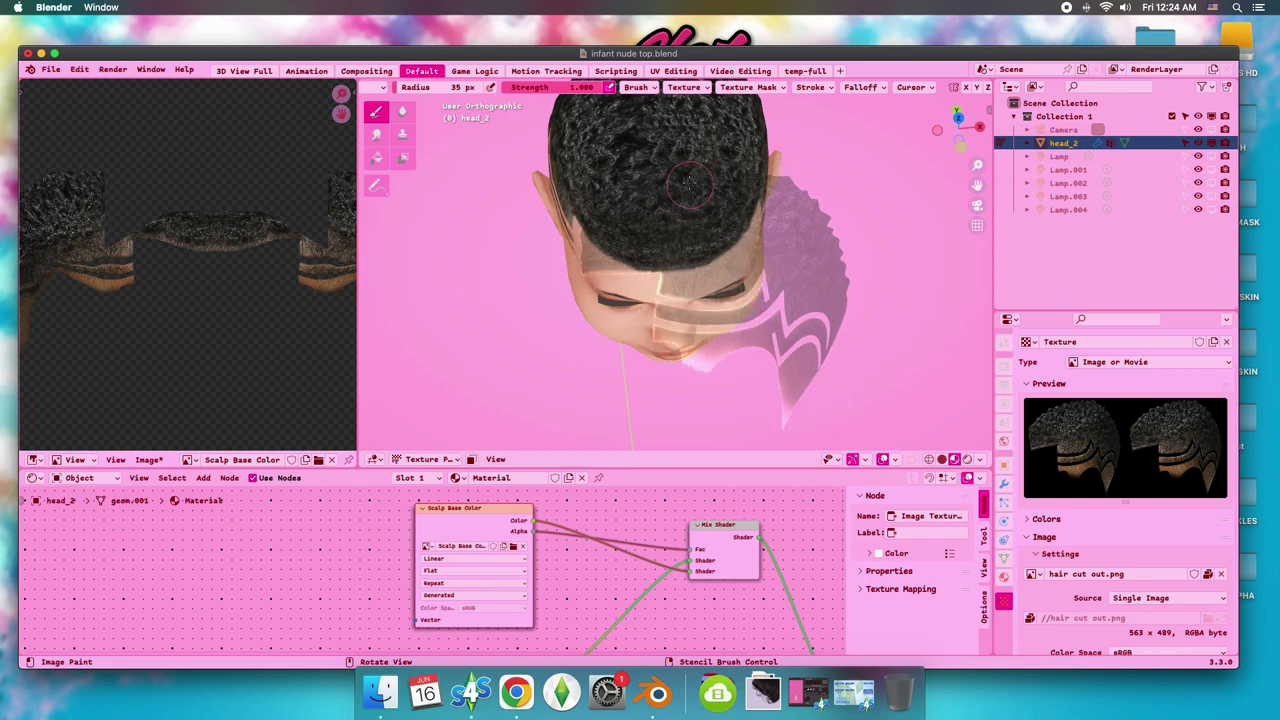
{"action": "scroll", "coordinate": [600, 262], "scroll_direction": "up", "scroll_amount": 2}
{"action": "scroll", "coordinate": [555, 257], "scroll_direction": "up", "scroll_amount": 1}
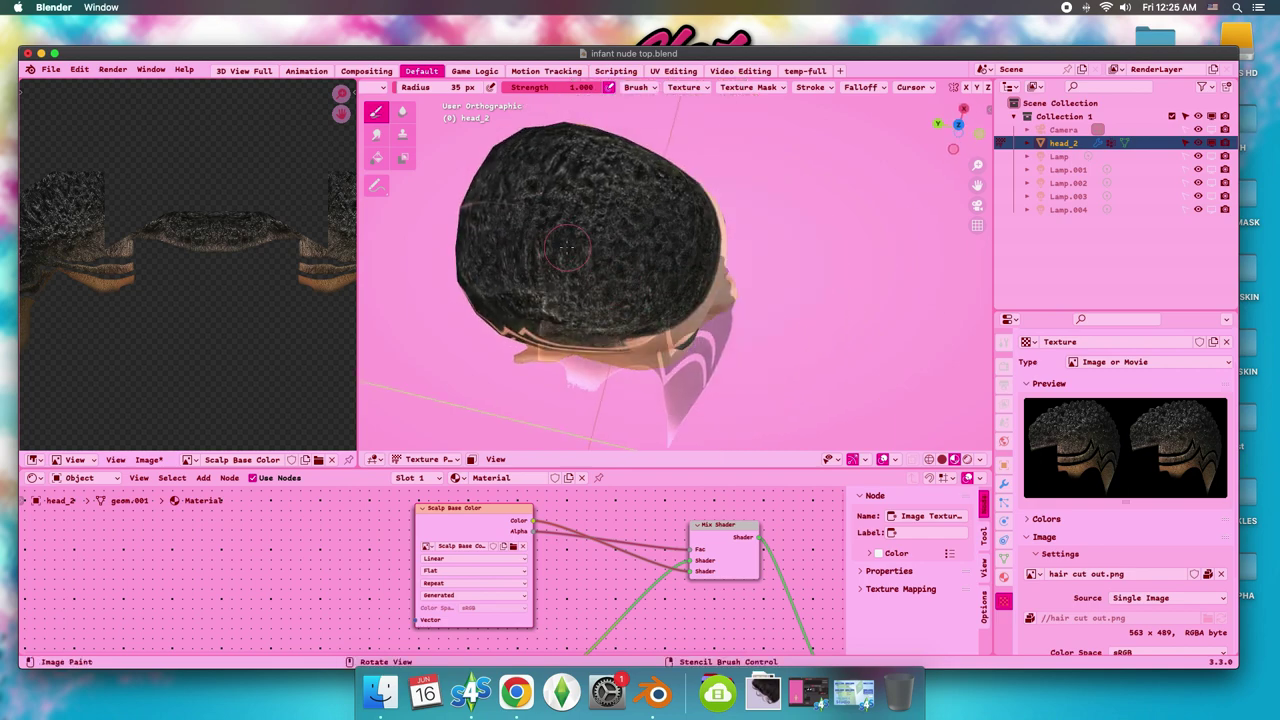
{"action": "scroll", "coordinate": [593, 275], "scroll_direction": "up", "scroll_amount": 1}
{"action": "scroll", "coordinate": [593, 275], "scroll_direction": "up", "scroll_amount": 1}
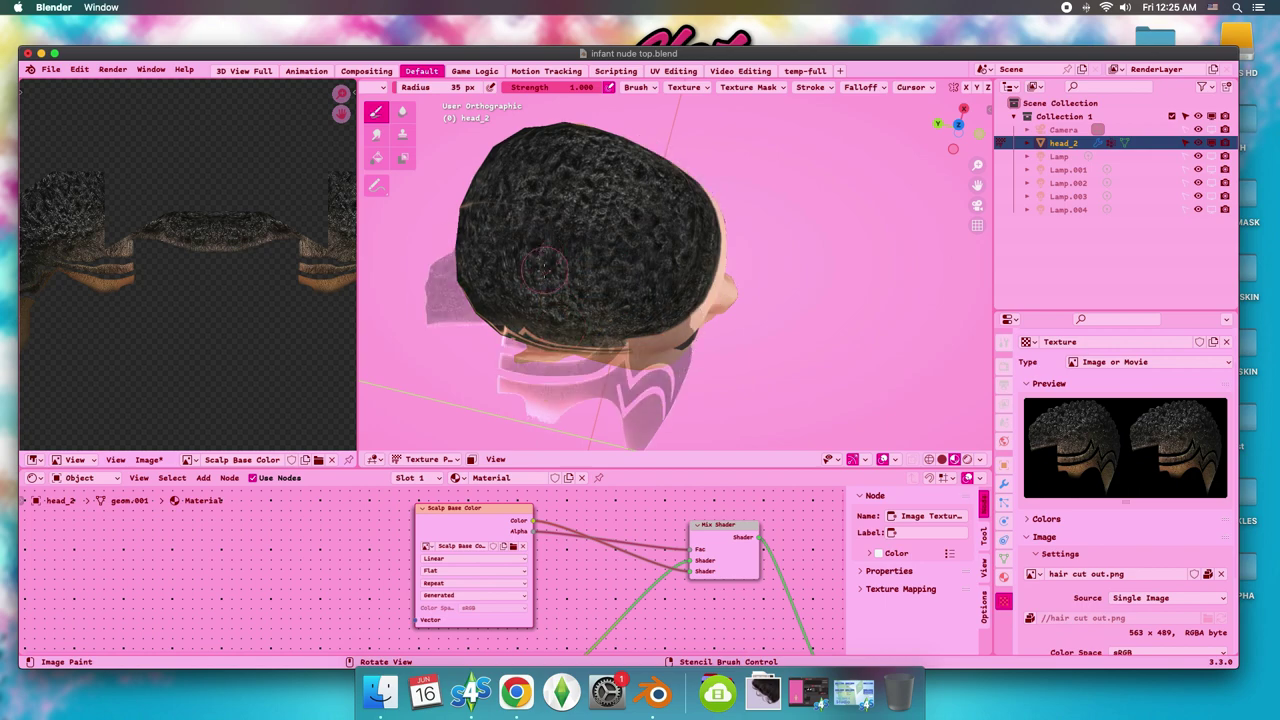
{"action": "scroll", "coordinate": [560, 290], "scroll_direction": "up", "scroll_amount": 1}
{"action": "scroll", "coordinate": [543, 306], "scroll_direction": "up", "scroll_amount": 2}
{"action": "scroll", "coordinate": [577, 278], "scroll_direction": "up", "scroll_amount": 1}
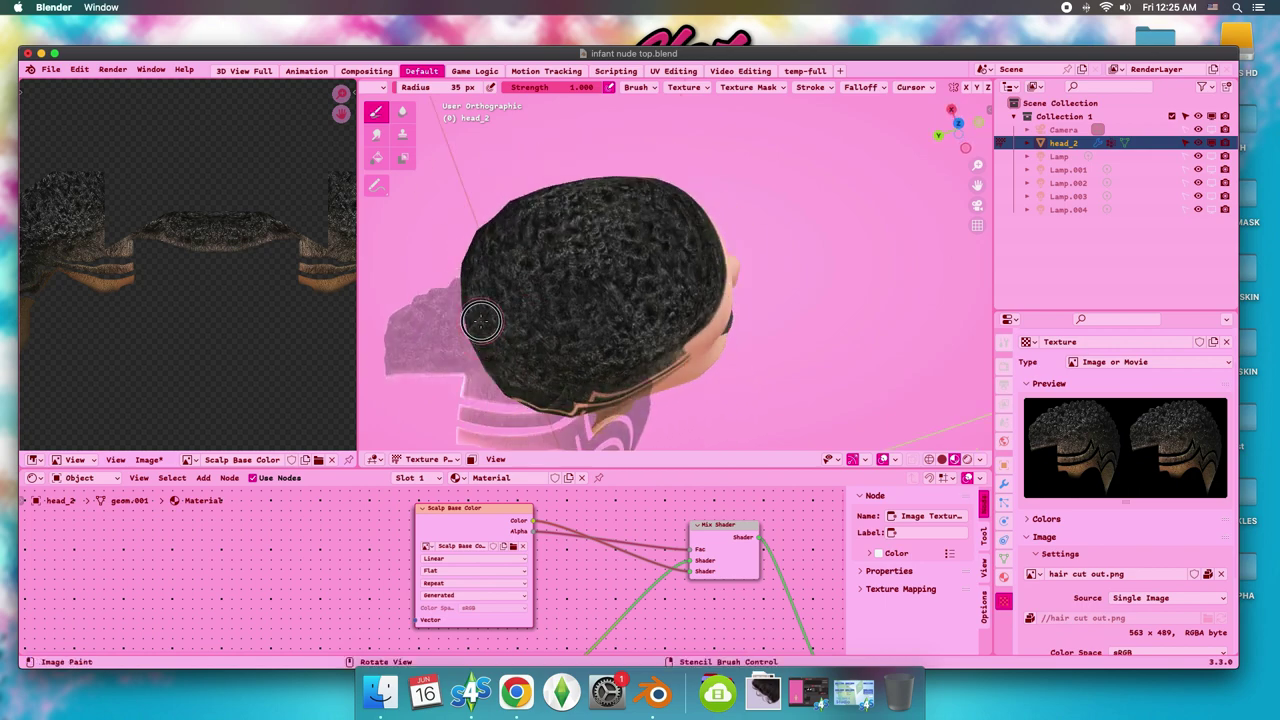
{"action": "scroll", "coordinate": [517, 291], "scroll_direction": "up", "scroll_amount": 2}
{"action": "scroll", "coordinate": [570, 285], "scroll_direction": "up", "scroll_amount": 2}
{"action": "scroll", "coordinate": [626, 289], "scroll_direction": "up", "scroll_amount": 1}
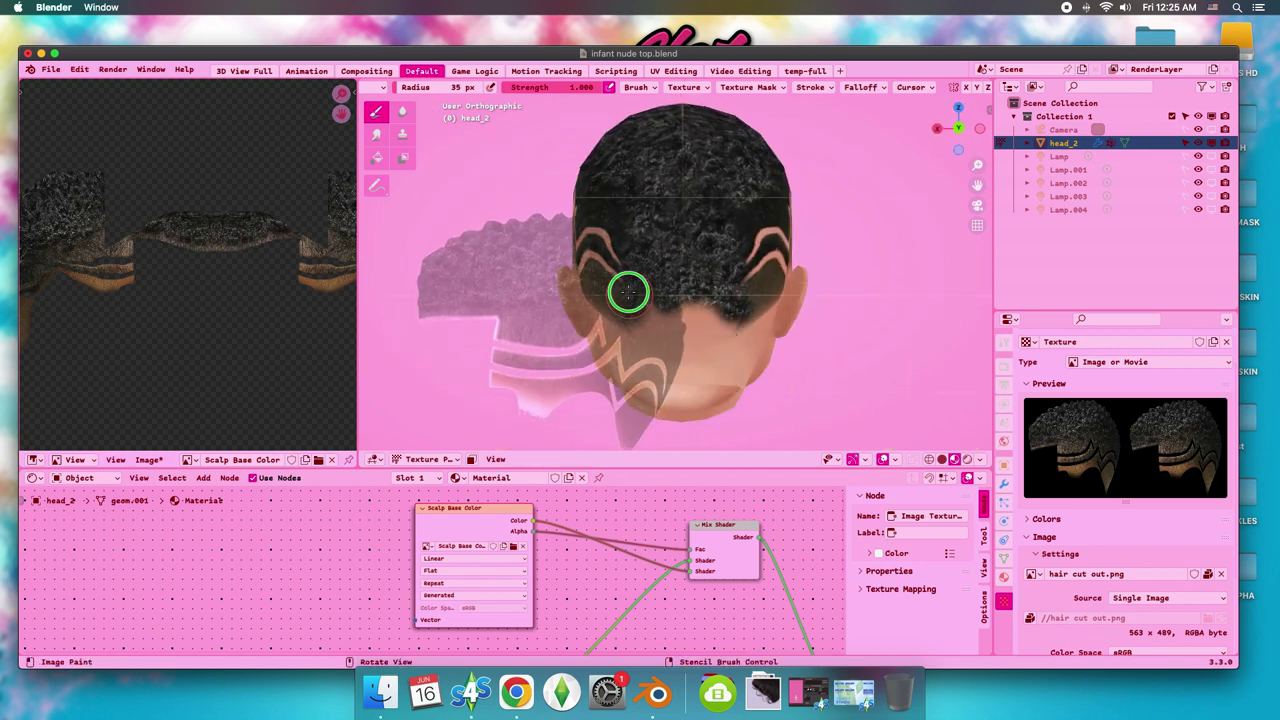
{"action": "scroll", "coordinate": [629, 263], "scroll_direction": "up", "scroll_amount": 1}
{"action": "scroll", "coordinate": [660, 285], "scroll_direction": "up", "scroll_amount": 2}
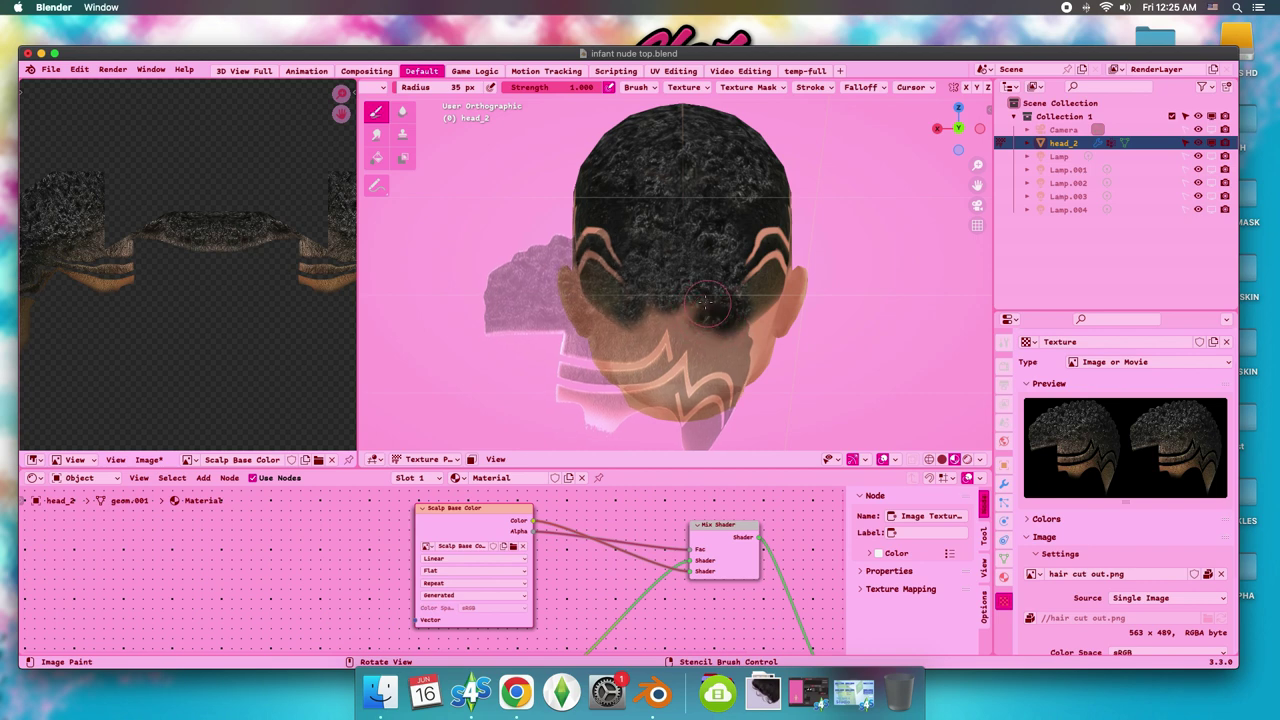
{"action": "mouse_move", "coordinate": [660, 300]}
{"action": "left_mouse_down"}
{"action": "mouse_move", "coordinate": [647, 316]}
{"action": "mouse_move", "coordinate": [726, 316]}
{"action": "left_mouse_up"}
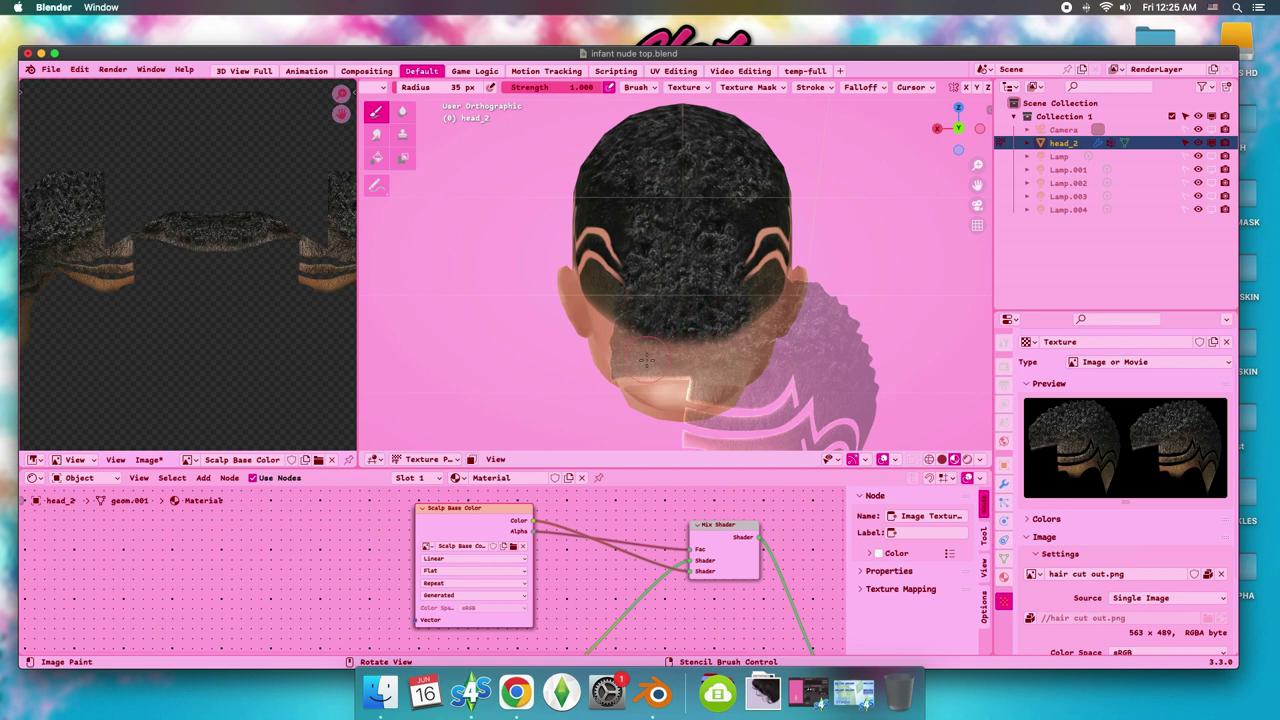
Move the hair stencil up and right, checking the design from side, front and rear views.
{"action": "scroll", "coordinate": [647, 358], "scroll_direction": "down", "scroll_amount": 2}
{"action": "scroll", "coordinate": [646, 303], "scroll_direction": "down", "scroll_amount": 2}
{"action": "scroll", "coordinate": [686, 246], "scroll_direction": "down", "scroll_amount": 2}
{"action": "scroll", "coordinate": [673, 291], "scroll_direction": "down", "scroll_amount": 2}
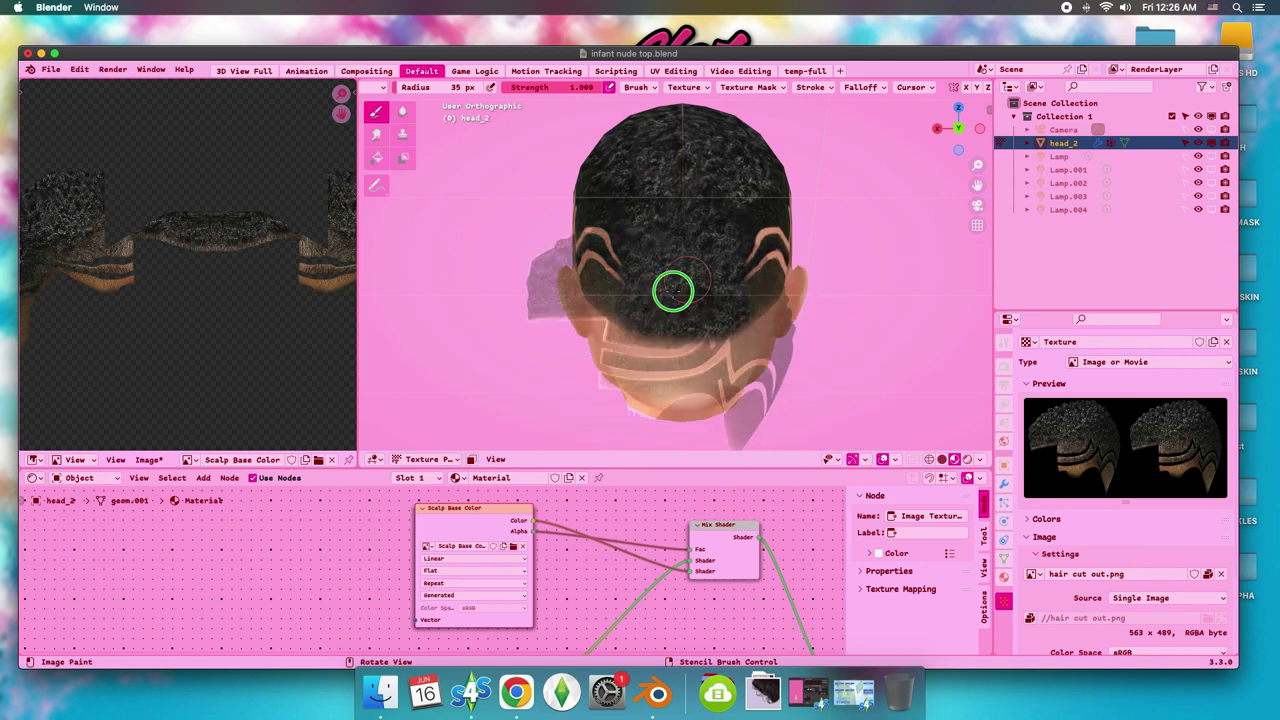
{"action": "scroll", "coordinate": [673, 291], "scroll_direction": "down", "scroll_amount": 2}
{"action": "scroll", "coordinate": [600, 350], "scroll_direction": "left", "scroll_amount": 3}
{"action": "scroll", "coordinate": [645, 288], "scroll_direction": "down", "scroll_amount": 1}
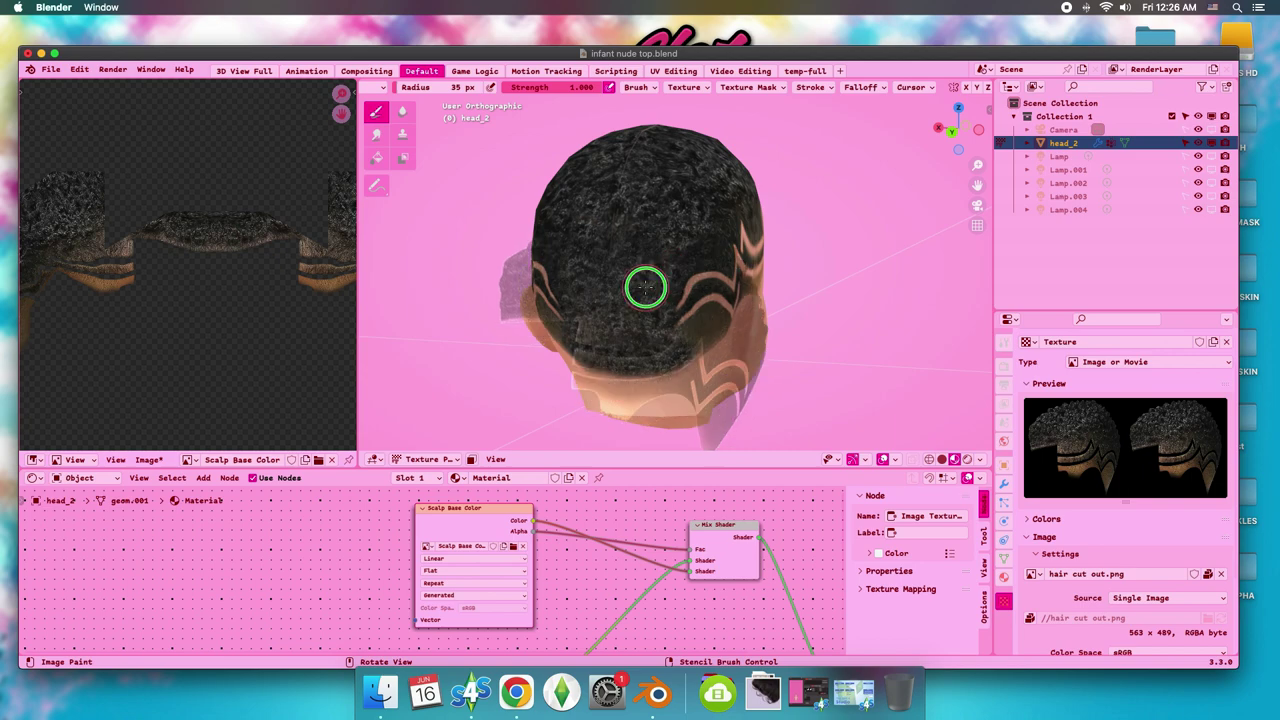
{"action": "scroll", "coordinate": [648, 258], "scroll_direction": "down", "scroll_amount": 2}
{"action": "scroll", "coordinate": [630, 300], "scroll_direction": "left", "scroll_amount": 2}
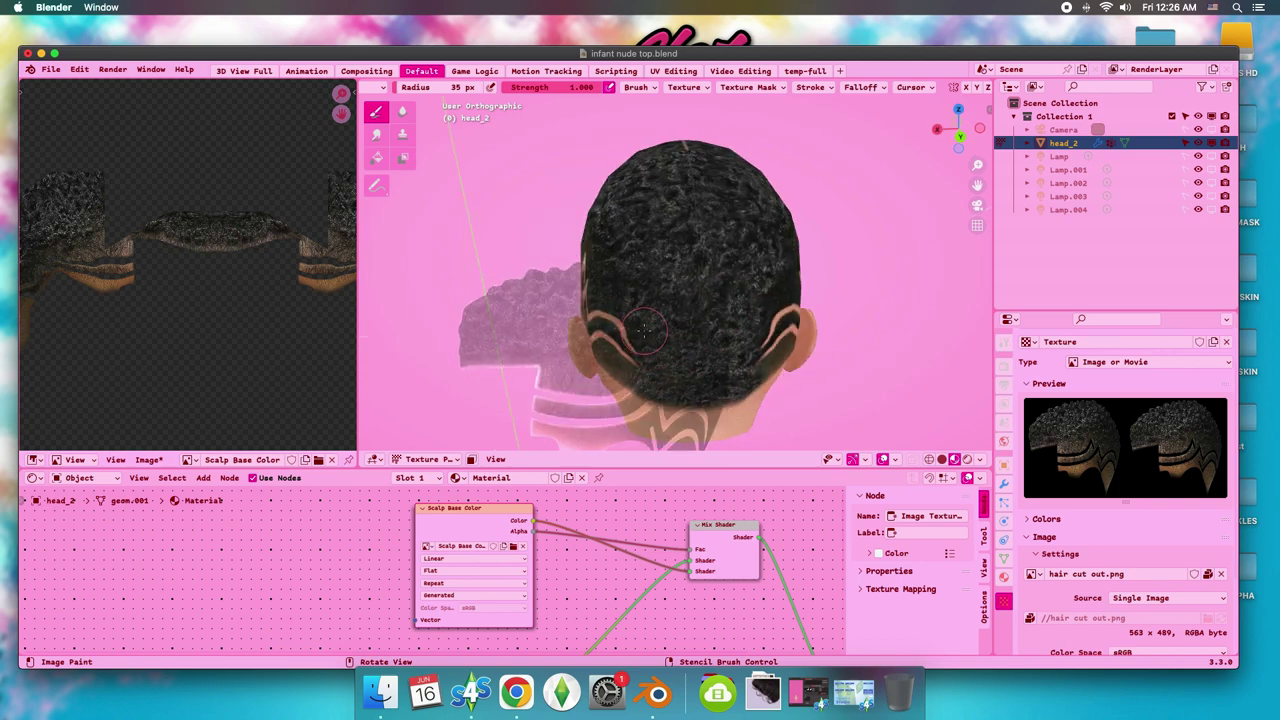
{"action": "mouse_move", "coordinate": [742, 333]}
{"action": "left_mouse_down"}
{"action": "mouse_move", "coordinate": [827, 365]}
{"action": "mouse_move", "coordinate": [711, 201]}
{"action": "left_mouse_up"}
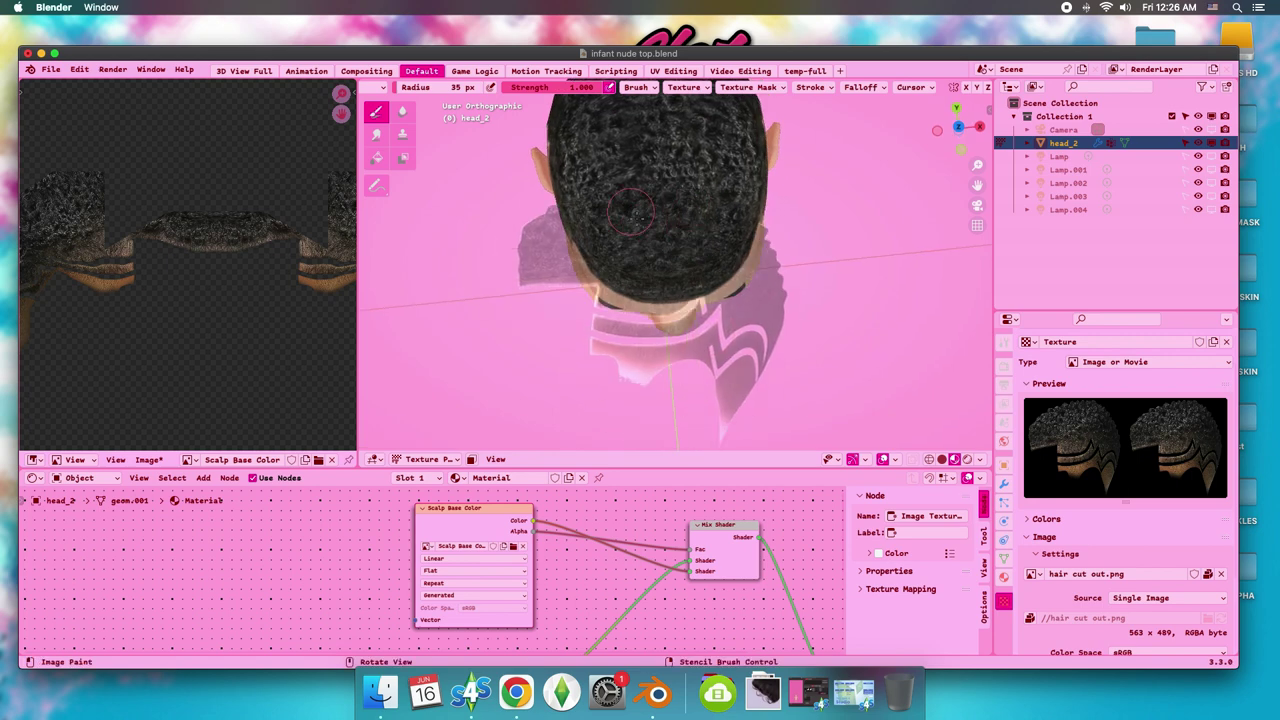
{"action": "mouse_move", "coordinate": [631, 211]}
{"action": "left_mouse_down"}
{"action": "mouse_move", "coordinate": [669, 175]}
{"action": "mouse_move", "coordinate": [724, 173]}
{"action": "mouse_move", "coordinate": [792, 216]}
{"action": "left_mouse_up"}
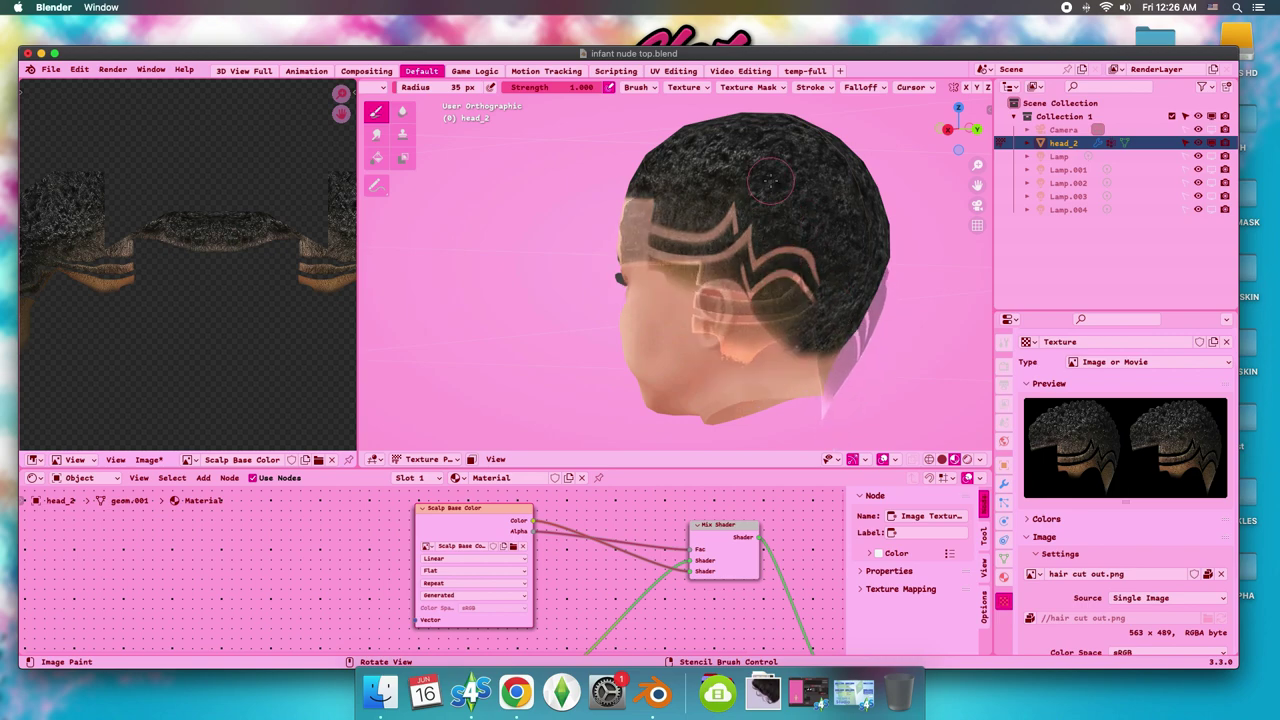
{"action": "mouse_move", "coordinate": [777, 266]}
{"action": "left_mouse_down"}
{"action": "mouse_move", "coordinate": [597, 283]}
{"action": "mouse_move", "coordinate": [607, 203]}
{"action": "mouse_move", "coordinate": [710, 175]}
{"action": "mouse_move", "coordinate": [762, 383]}
{"action": "left_mouse_up"}
{"action": "mouse_move", "coordinate": [731, 293]}
{"action": "left_mouse_down"}
{"action": "mouse_move", "coordinate": [640, 271]}
{"action": "mouse_move", "coordinate": [760, 338]}
{"action": "mouse_move", "coordinate": [704, 323]}
{"action": "mouse_move", "coordinate": [594, 208]}
{"action": "mouse_move", "coordinate": [629, 251]}
{"action": "left_mouse_up"}
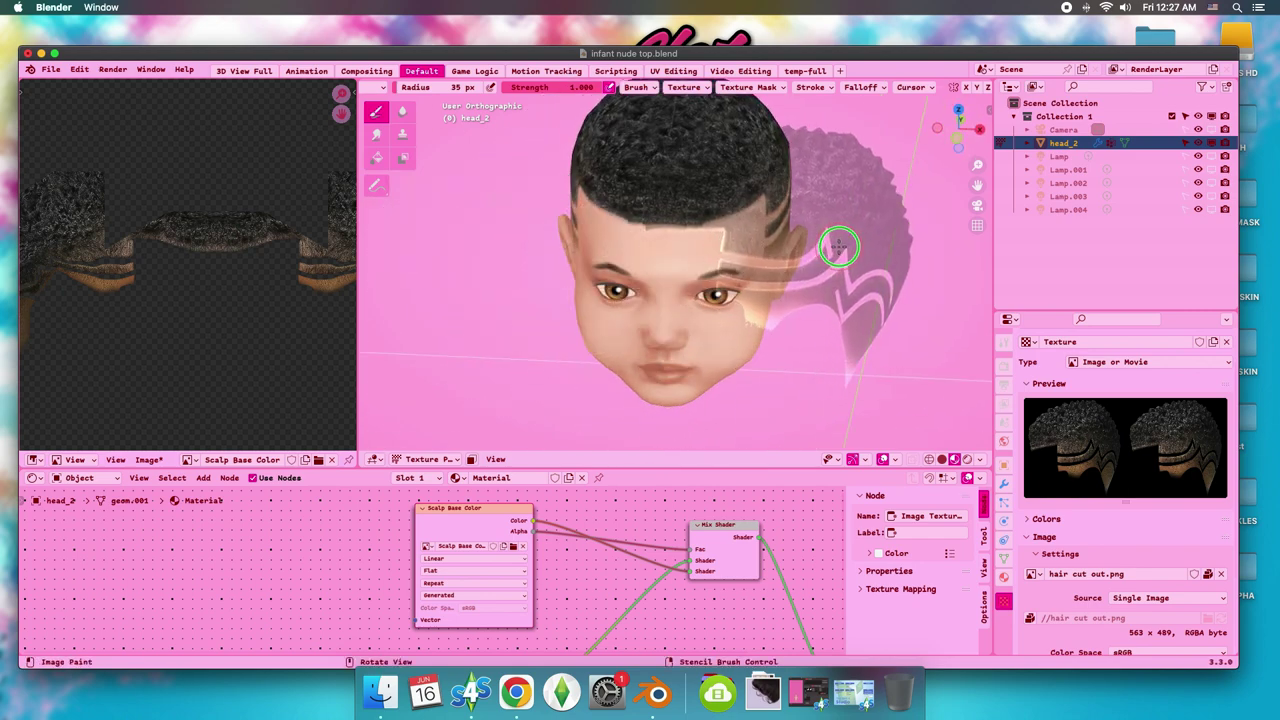
Place the stencil hair overlay beside the head while viewing from top, side and front.
{"action": "left_click_drag", "start_coordinate": [837, 262], "coordinate": [800, 265]}
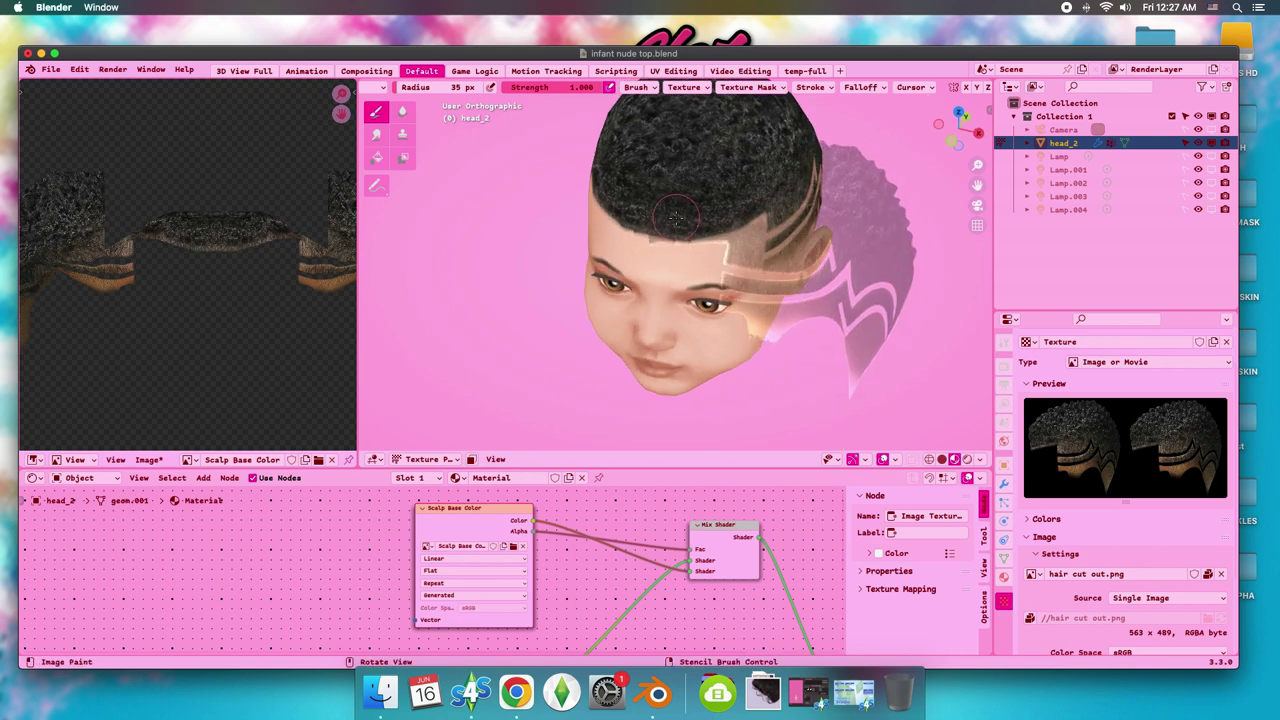
{"action": "left_click_drag", "start_coordinate": [665, 220], "coordinate": [712, 212]}
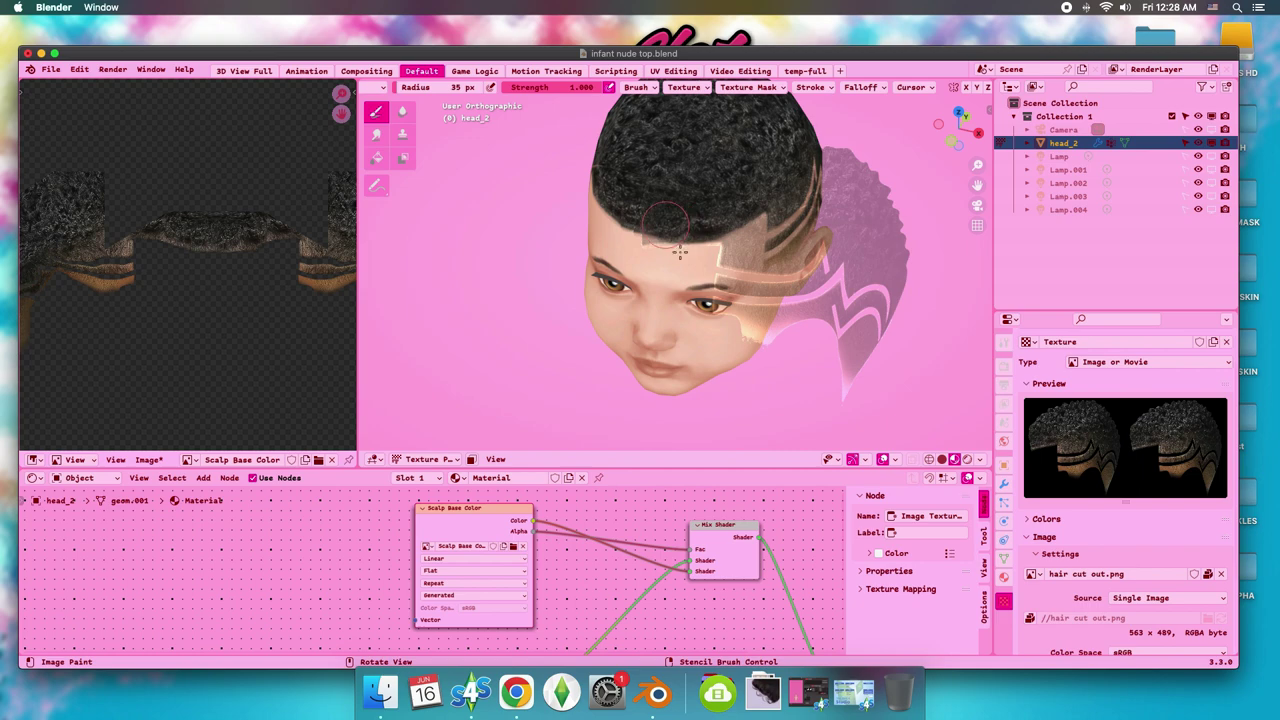
{"action": "left_click_drag", "start_coordinate": [679, 252], "coordinate": [661, 266]}
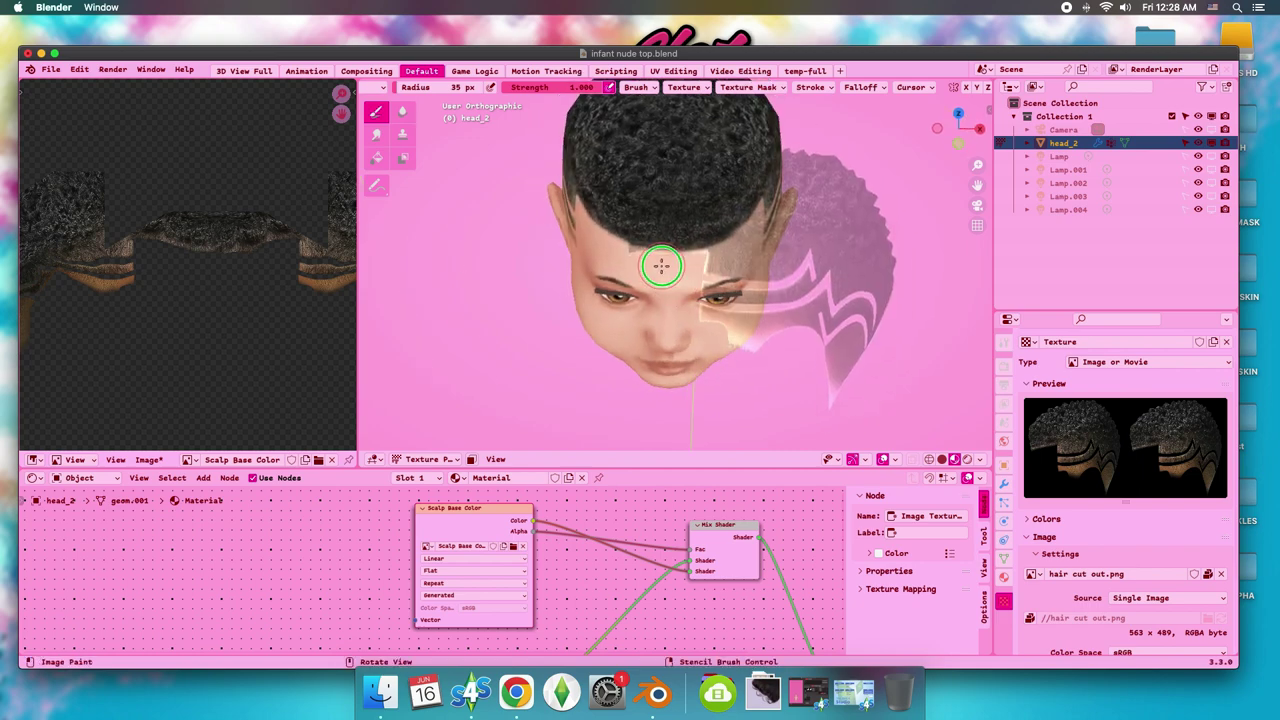
{"action": "mouse_move", "coordinate": [636, 230]}
{"action": "left_mouse_down"}
{"action": "mouse_move", "coordinate": [851, 265]}
{"action": "mouse_move", "coordinate": [840, 254]}
{"action": "left_mouse_up"}
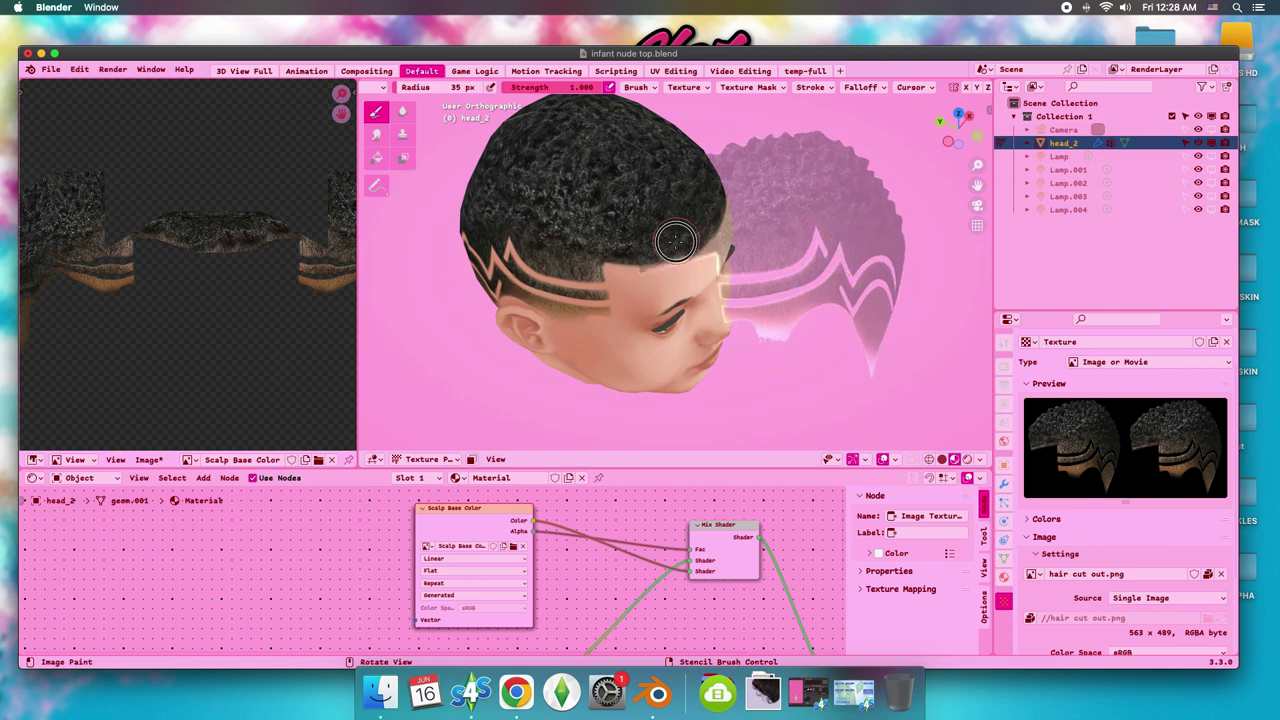
{"action": "left_click_drag", "start_coordinate": [646, 252], "coordinate": [697, 295]}
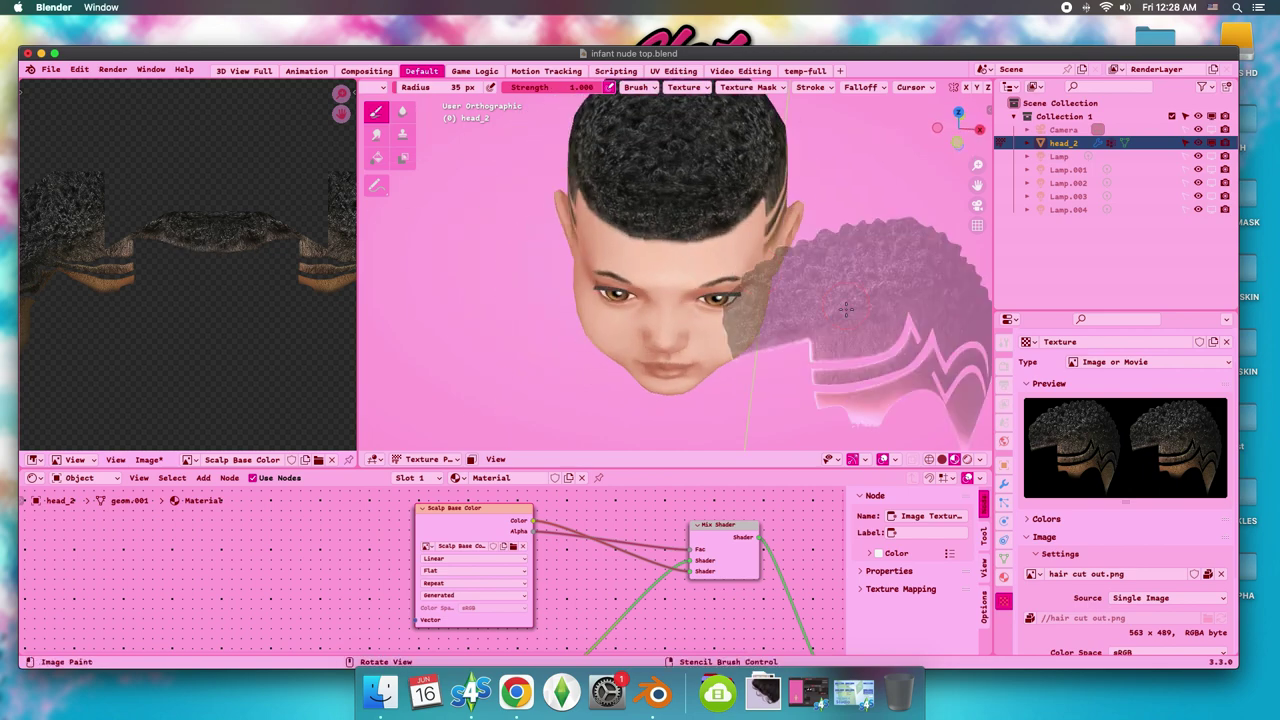
{"action": "left_click_drag", "start_coordinate": [698, 296], "coordinate": [771, 200]}
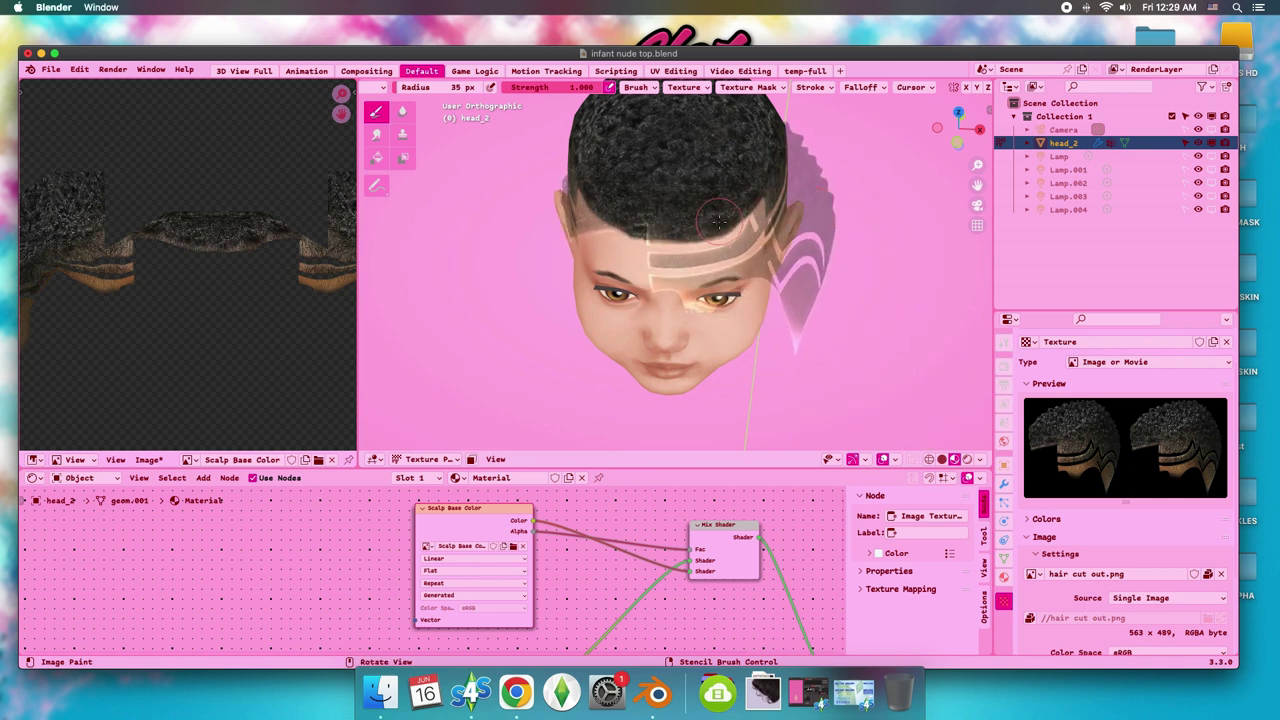
{"action": "left_click_drag", "start_coordinate": [718, 212], "coordinate": [702, 215]}
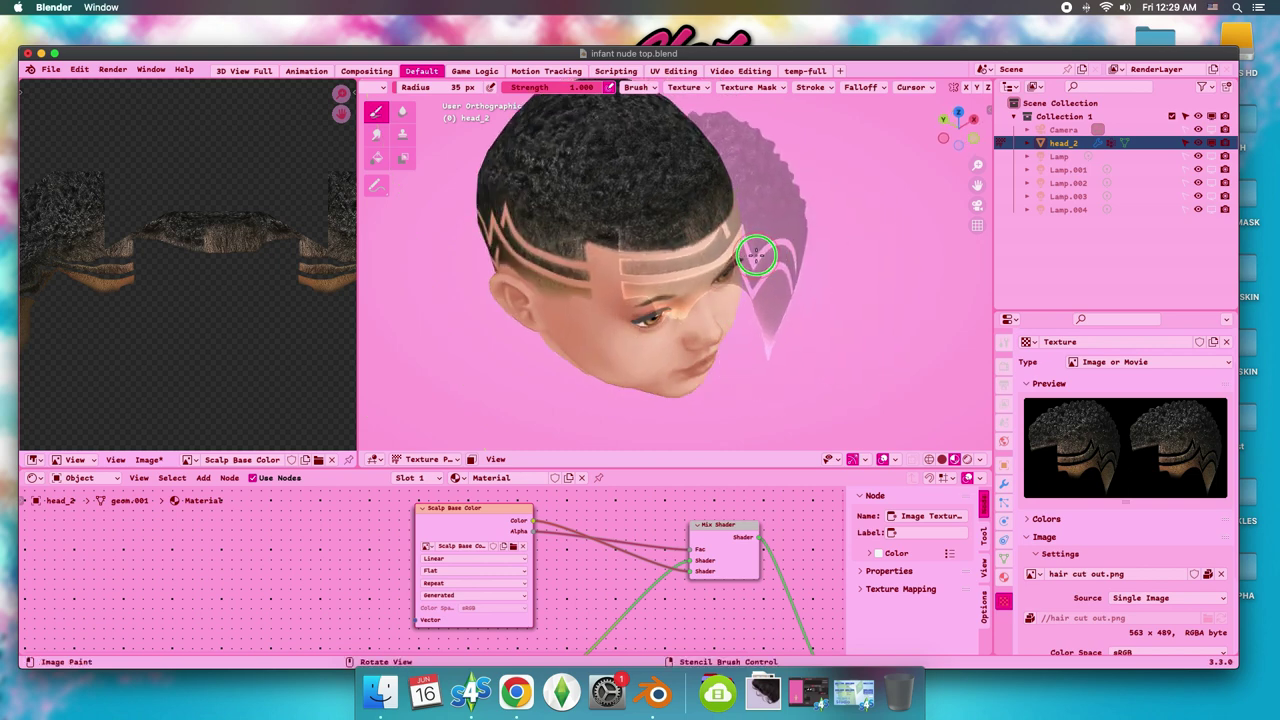
{"action": "left_click_drag", "start_coordinate": [811, 307], "coordinate": [738, 313]}
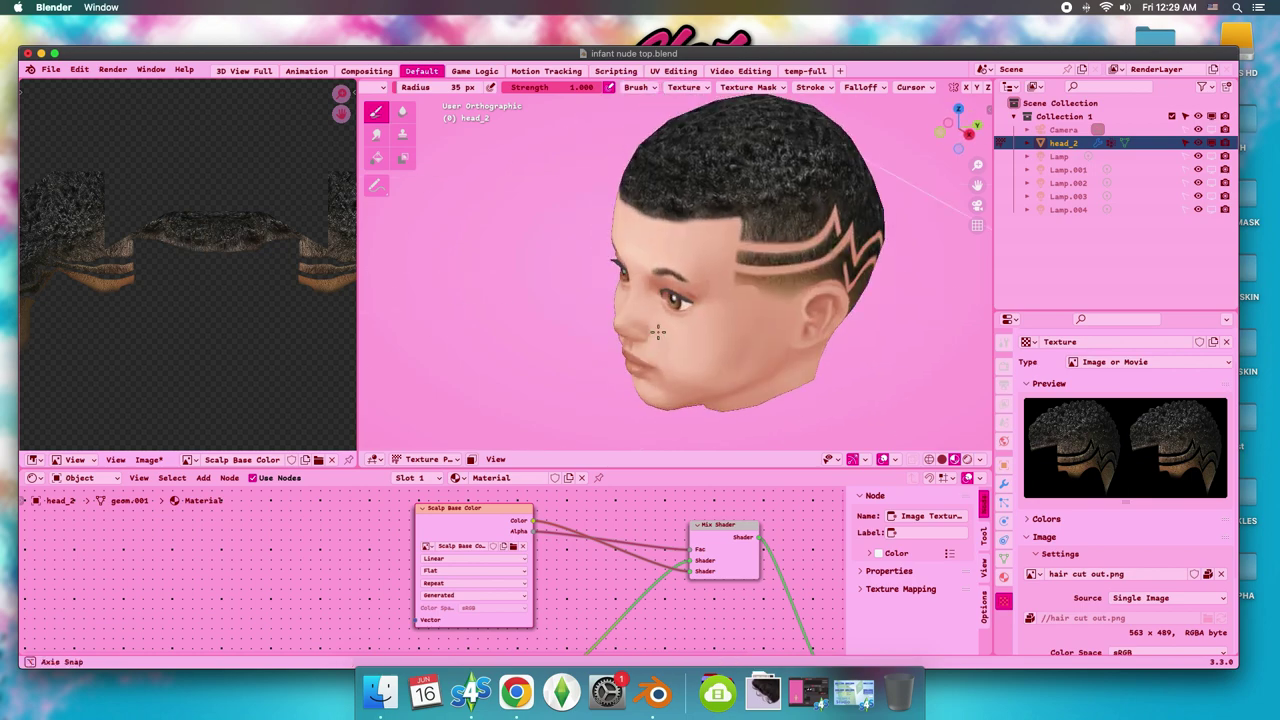
{"action": "mouse_move", "coordinate": [738, 313]}
{"action": "left_mouse_down"}
{"action": "mouse_move", "coordinate": [797, 302]}
{"action": "mouse_move", "coordinate": [749, 306]}
{"action": "mouse_move", "coordinate": [779, 302]}
{"action": "left_mouse_up"}
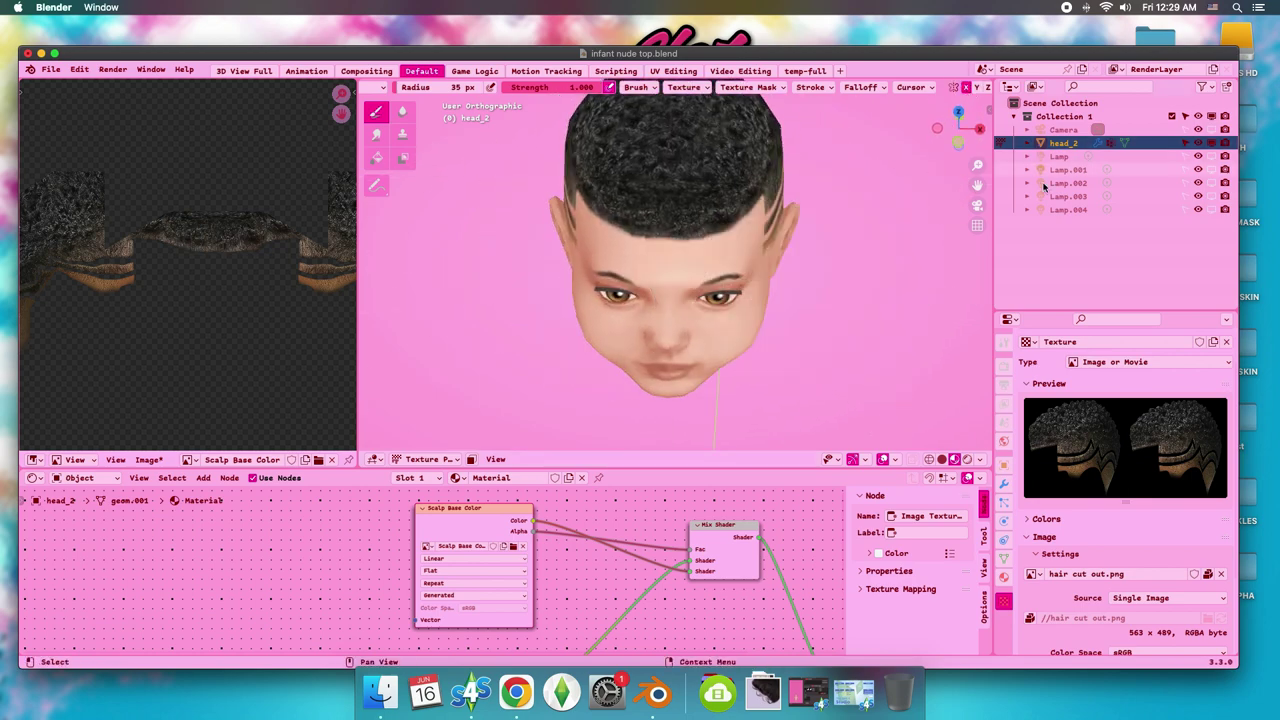
Resize the hair stencil and nudge it right over the side of the head.
{"action": "mouse_move", "coordinate": [805, 258]}
{"action": "left_mouse_down"}
{"action": "mouse_move", "coordinate": [803, 280]}
{"action": "mouse_move", "coordinate": [680, 163]}
{"action": "mouse_move", "coordinate": [838, 365]}
{"action": "mouse_move", "coordinate": [669, 160]}
{"action": "left_mouse_up"}
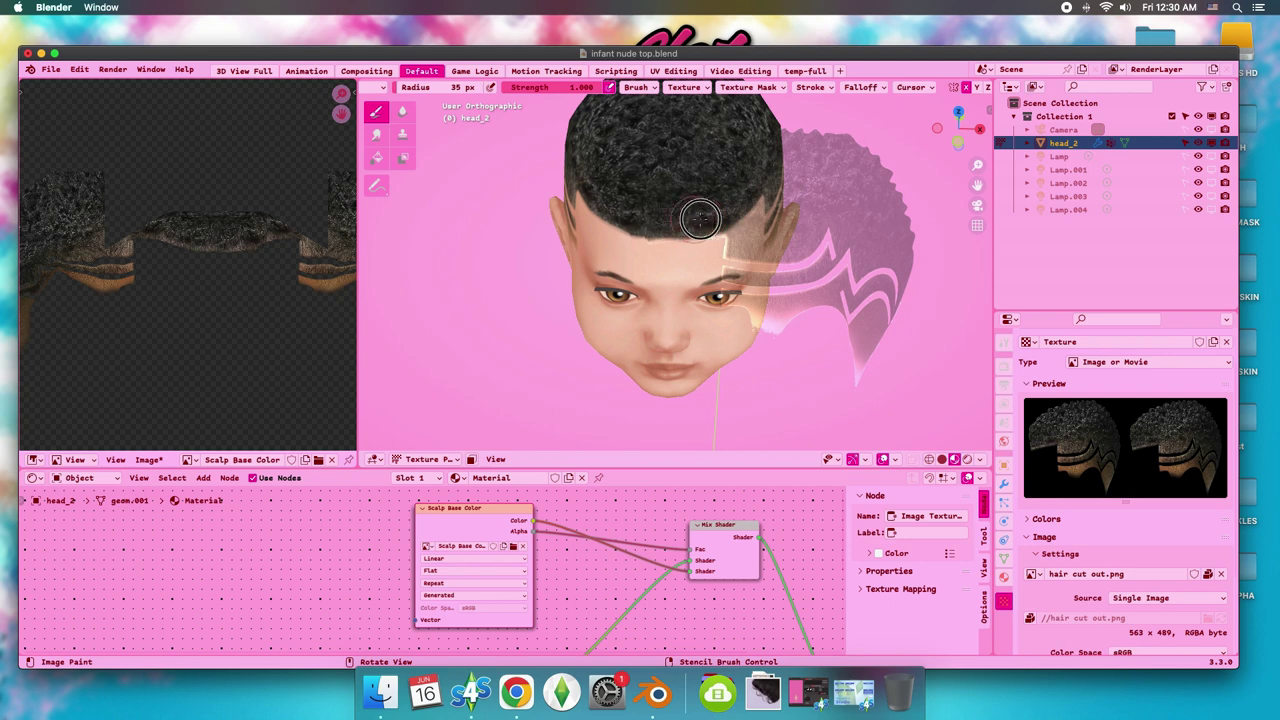
{"action": "left_click_drag", "start_coordinate": [716, 223], "coordinate": [772, 225]}
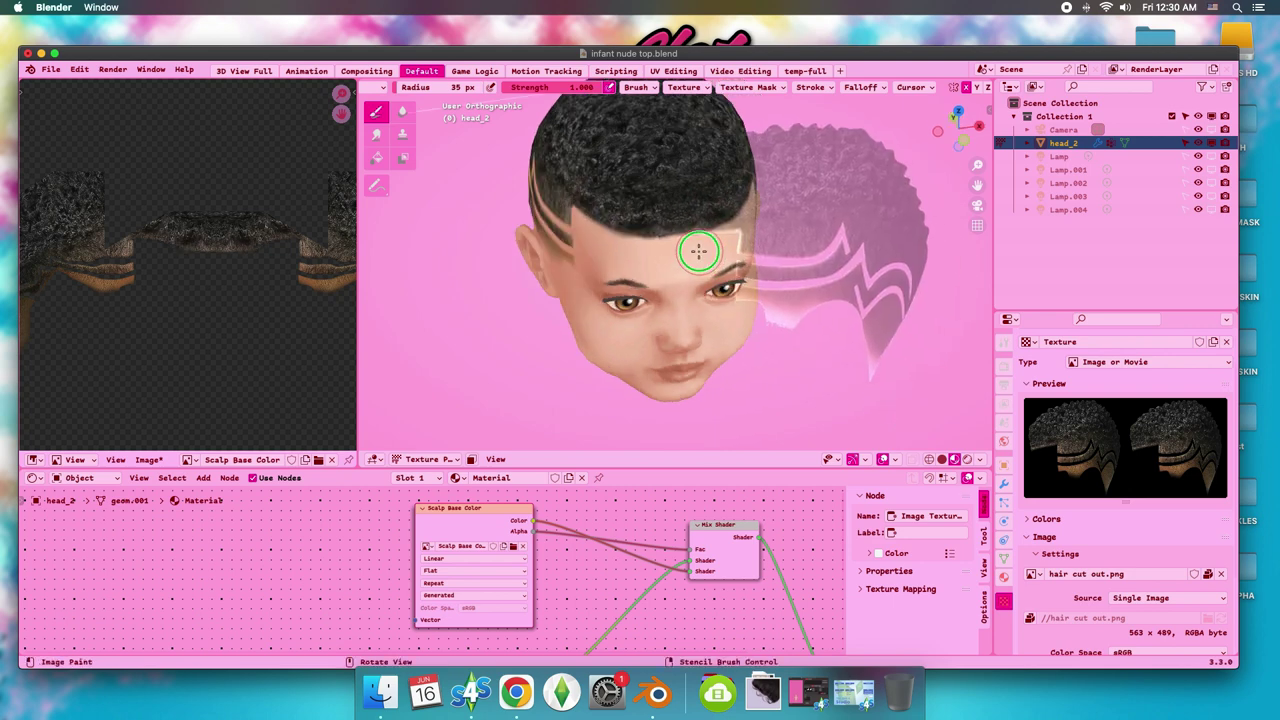
{"action": "left_click_drag", "start_coordinate": [675, 217], "coordinate": [714, 271]}
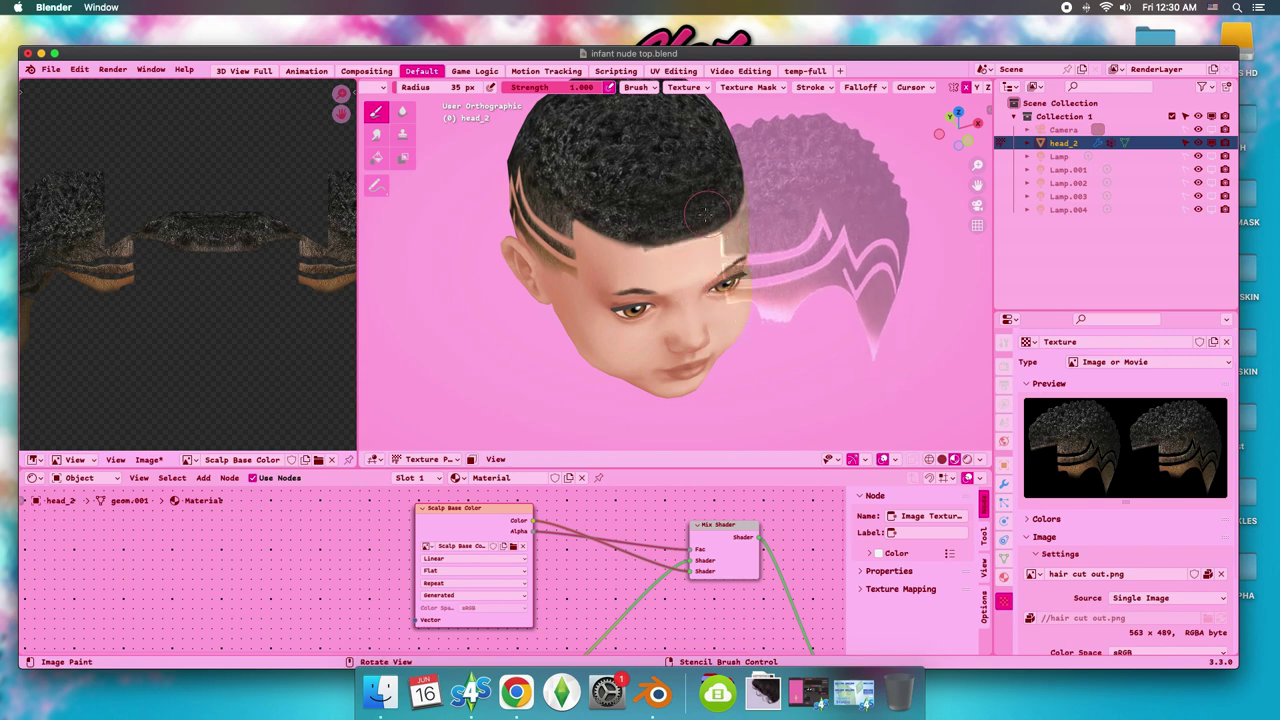
{"action": "left_click_drag", "start_coordinate": [686, 274], "coordinate": [714, 281]}
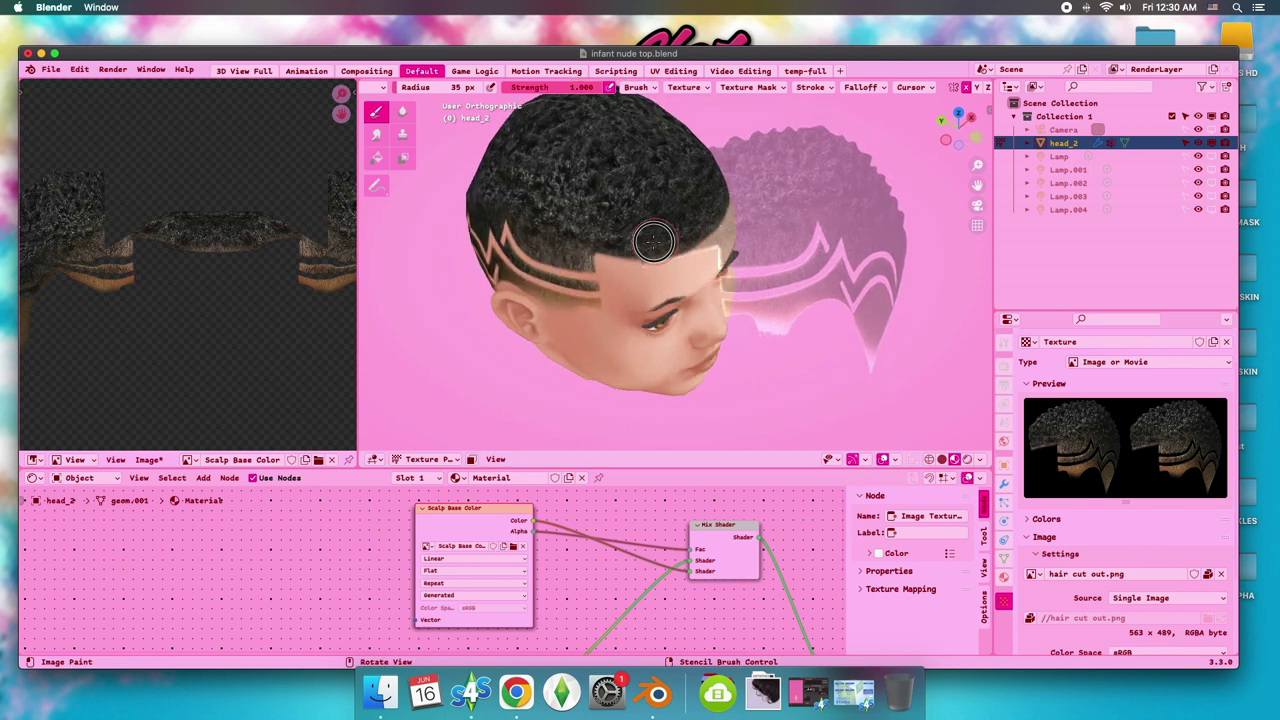
Check the zig-zag shaved lines at both temples from the front.
{"action": "scroll", "coordinate": [653, 241], "scroll_direction": "right", "scroll_amount": 5}
{"action": "scroll", "coordinate": [800, 329], "scroll_direction": "left", "scroll_amount": 5}
{"action": "scroll", "coordinate": [800, 329], "scroll_direction": "right", "scroll_amount": 5}
{"action": "scroll", "coordinate": [837, 255], "scroll_direction": "up", "scroll_amount": 2}
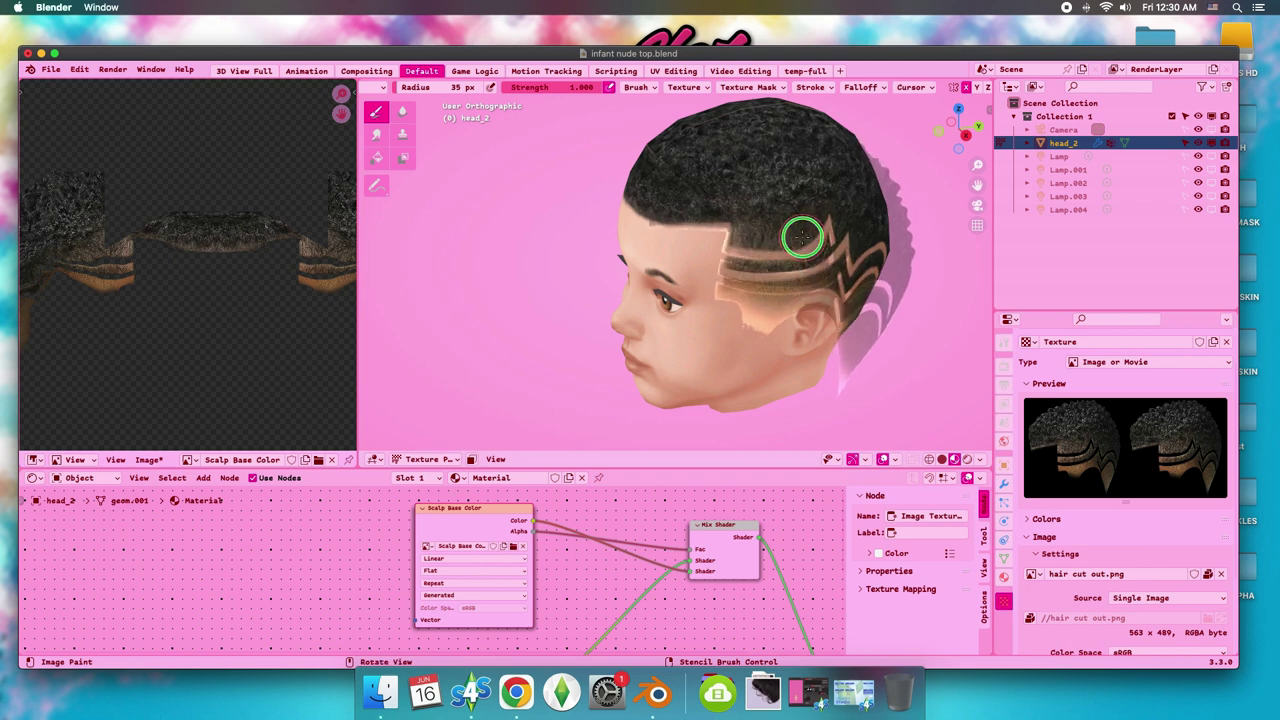
{"action": "scroll", "coordinate": [820, 232], "scroll_direction": "left", "scroll_amount": 3}
{"action": "scroll", "coordinate": [789, 234], "scroll_direction": "right", "scroll_amount": 2}
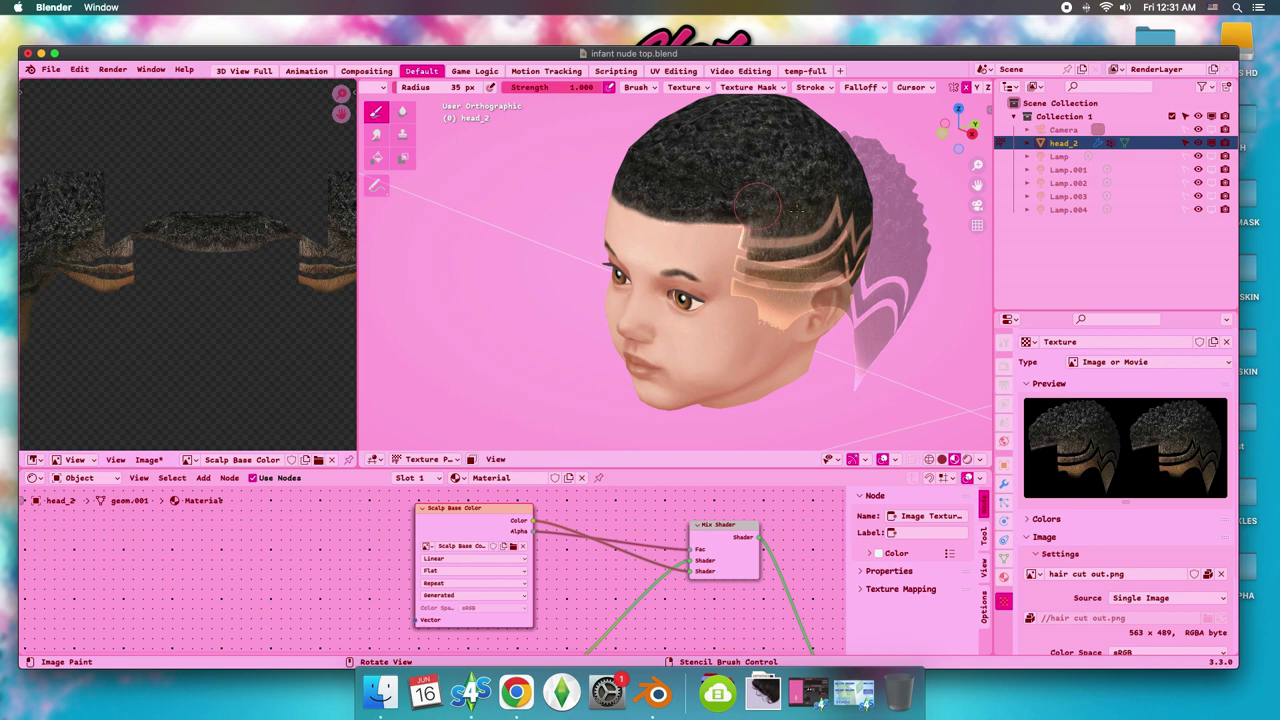
{"action": "scroll", "coordinate": [758, 205], "scroll_direction": "right", "scroll_amount": 3}
{"action": "scroll", "coordinate": [866, 289], "scroll_direction": "right", "scroll_amount": 3}
{"action": "scroll", "coordinate": [769, 277], "scroll_direction": "left", "scroll_amount": 5}
{"action": "scroll", "coordinate": [836, 295], "scroll_direction": "right", "scroll_amount": 3}
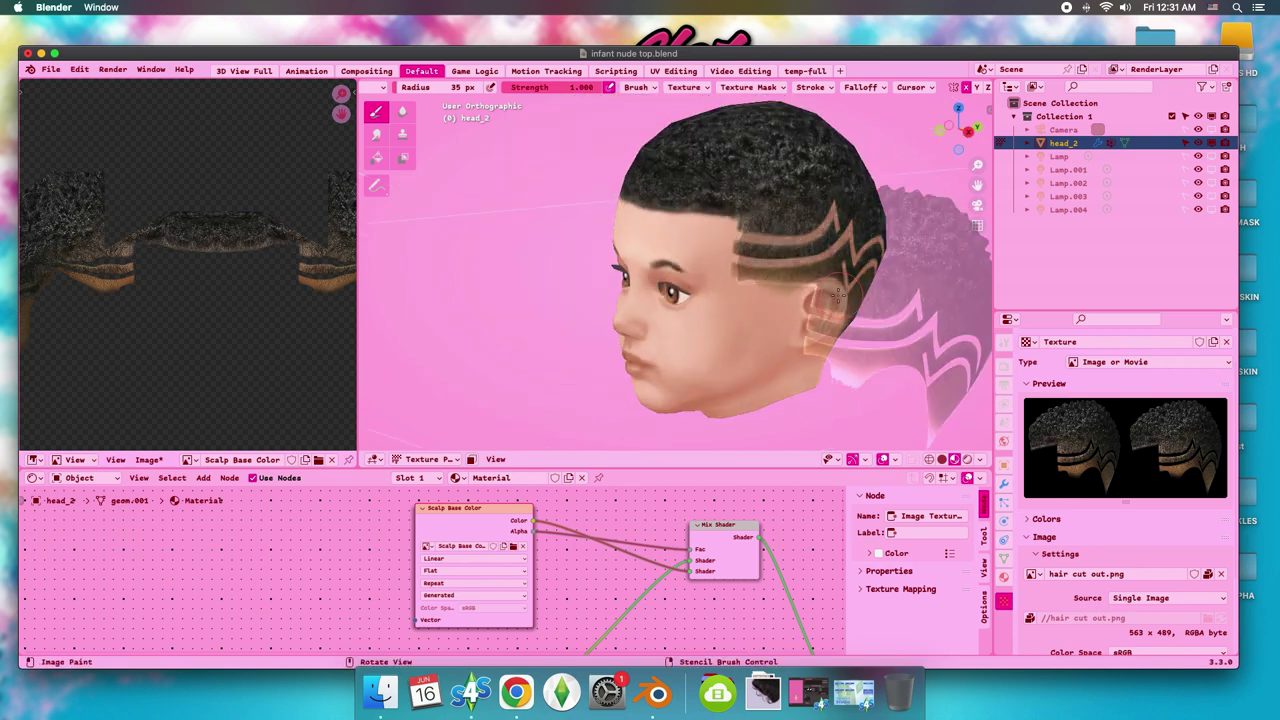
{"action": "scroll", "coordinate": [837, 295], "scroll_direction": "left", "scroll_amount": 2}
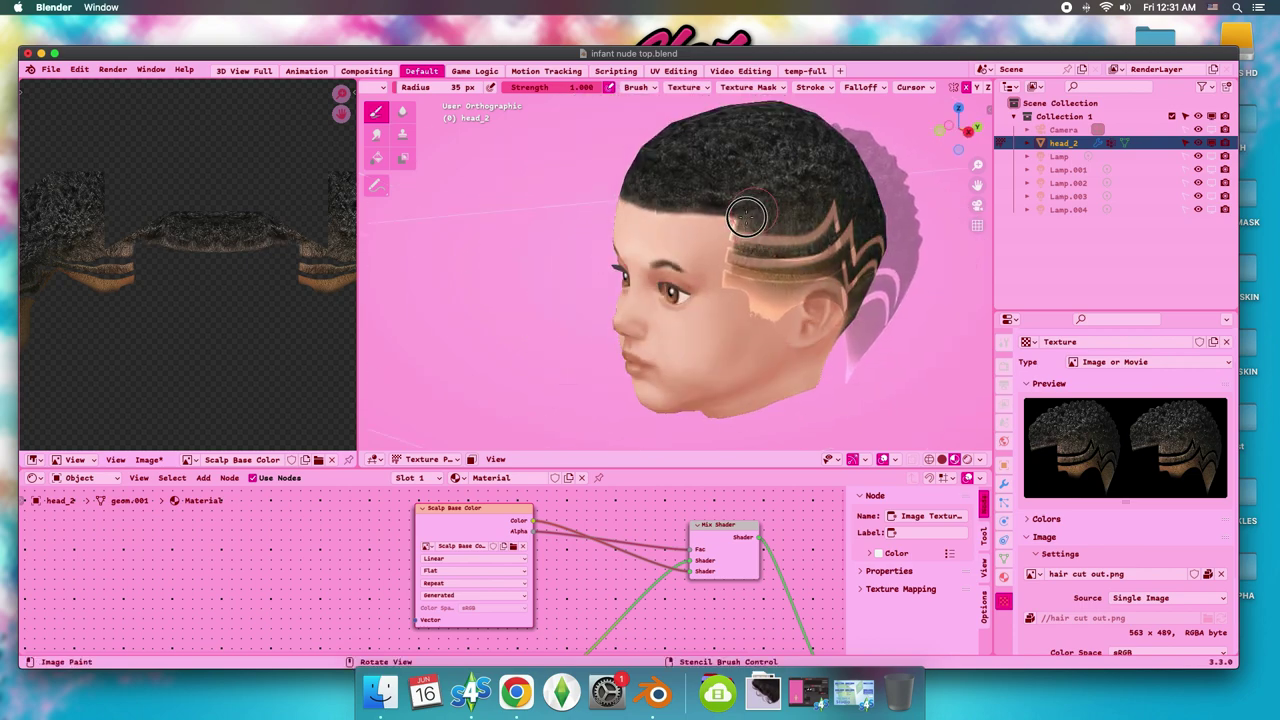
{"action": "scroll", "coordinate": [757, 228], "scroll_direction": "right", "scroll_amount": 3}
{"action": "scroll", "coordinate": [800, 260], "scroll_direction": "right", "scroll_amount": 4}
{"action": "scroll", "coordinate": [857, 271], "scroll_direction": "right", "scroll_amount": 4}
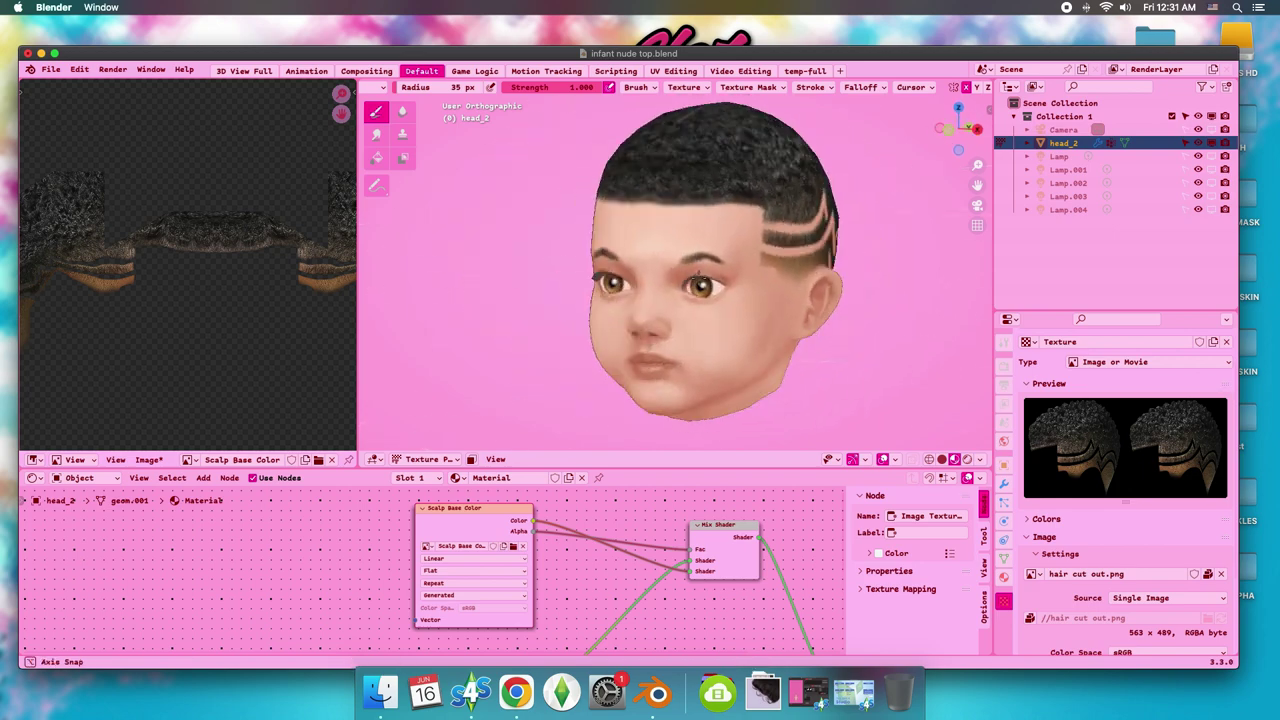
{"action": "scroll", "coordinate": [440, 258], "scroll_direction": "right", "scroll_amount": 4}
{"action": "scroll", "coordinate": [440, 258], "scroll_direction": "right", "scroll_amount": 4}
{"action": "scroll", "coordinate": [454, 246], "scroll_direction": "right", "scroll_amount": 3}
{"action": "scroll", "coordinate": [463, 257], "scroll_direction": "right", "scroll_amount": 3}
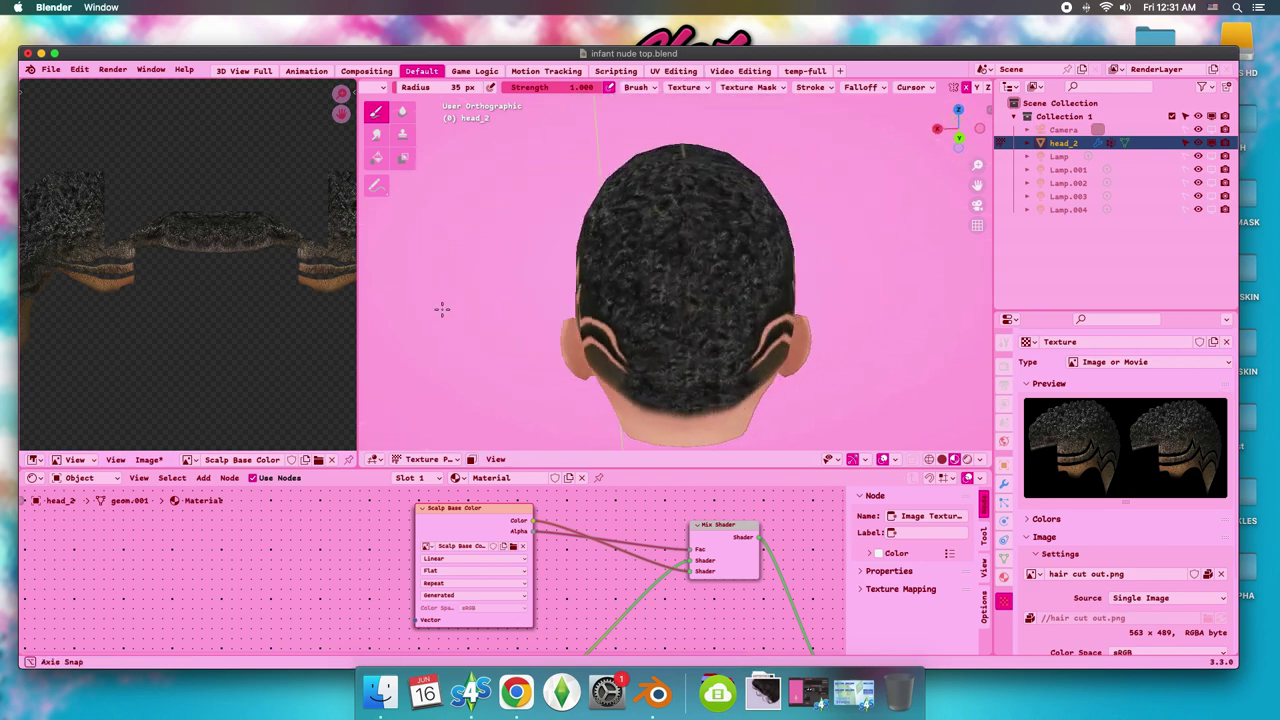
{"action": "scroll", "coordinate": [443, 305], "scroll_direction": "down", "scroll_amount": 3}
{"action": "scroll", "coordinate": [664, 360], "scroll_direction": "up", "scroll_amount": 3}
{"action": "scroll", "coordinate": [660, 320], "scroll_direction": "right", "scroll_amount": 3}
{"action": "scroll", "coordinate": [660, 290], "scroll_direction": "left", "scroll_amount": 3}
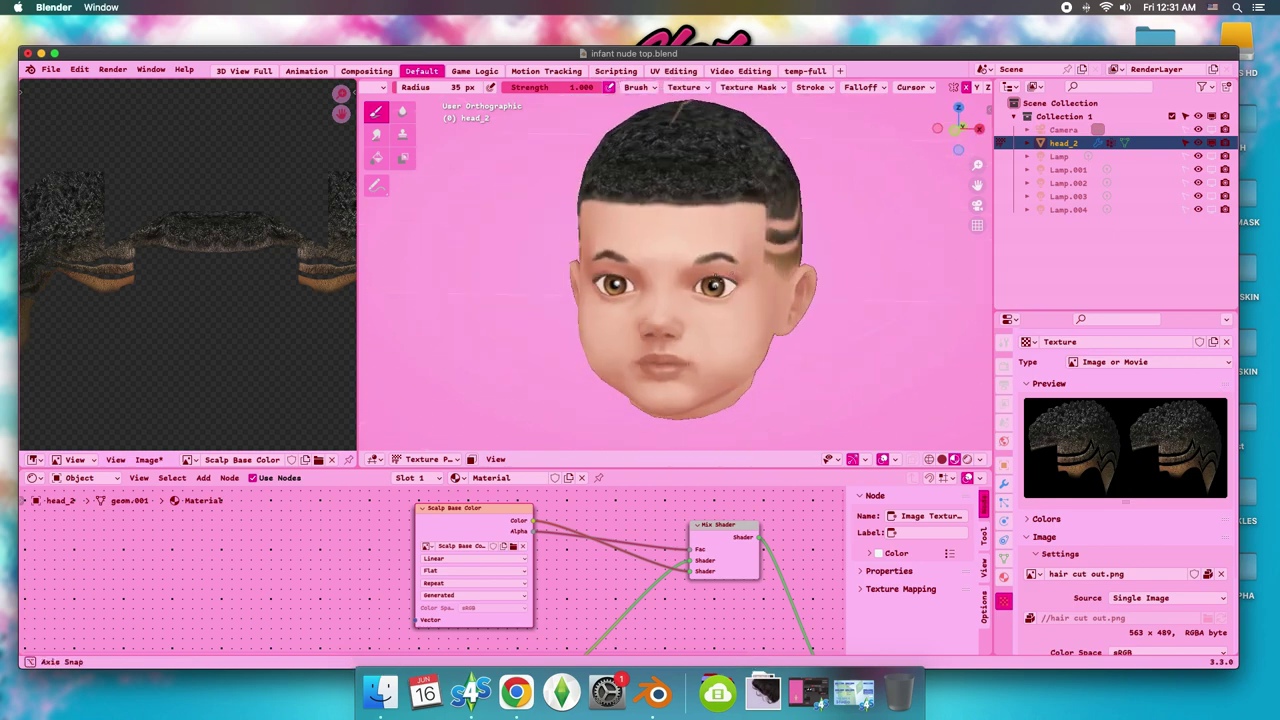
{"action": "scroll", "coordinate": [660, 268], "scroll_direction": "left", "scroll_amount": 1}
{"action": "scroll", "coordinate": [680, 260], "scroll_direction": "right", "scroll_amount": 3}
{"action": "scroll", "coordinate": [710, 245], "scroll_direction": "down", "scroll_amount": 3}
{"action": "scroll", "coordinate": [741, 229], "scroll_direction": "up", "scroll_amount": 1}
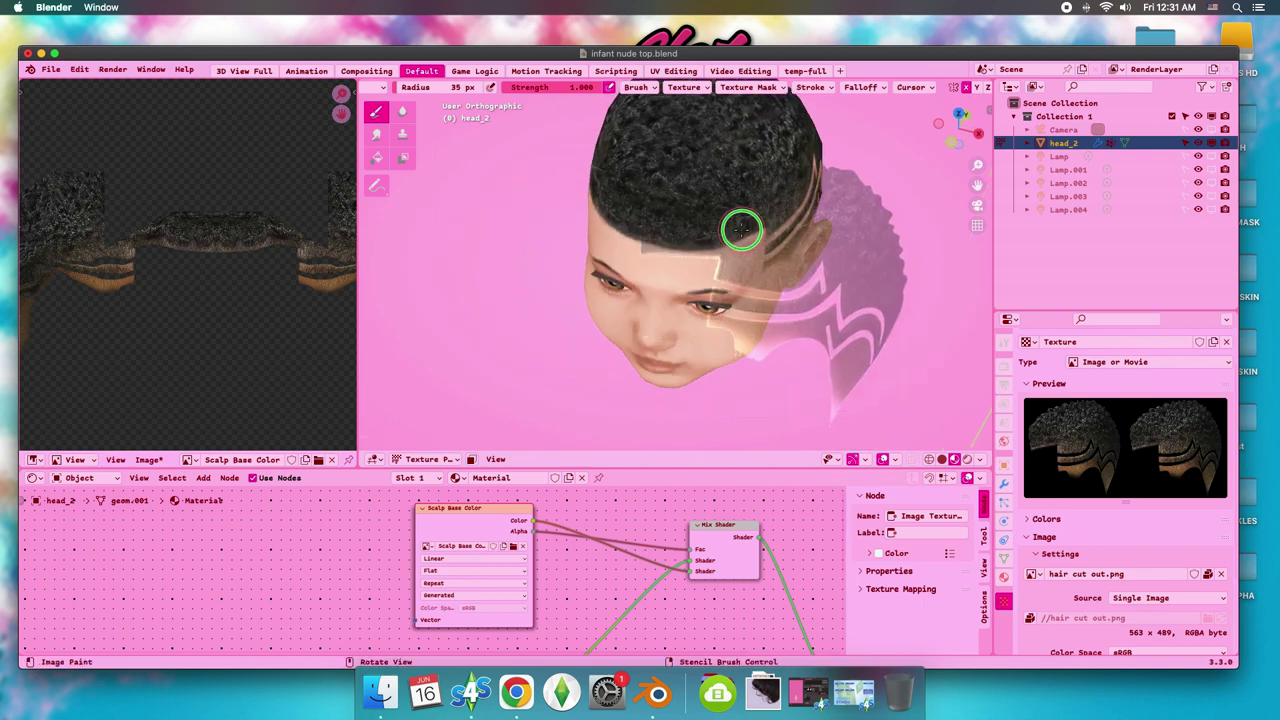
{"action": "scroll", "coordinate": [730, 290], "scroll_direction": "right", "scroll_amount": 2}
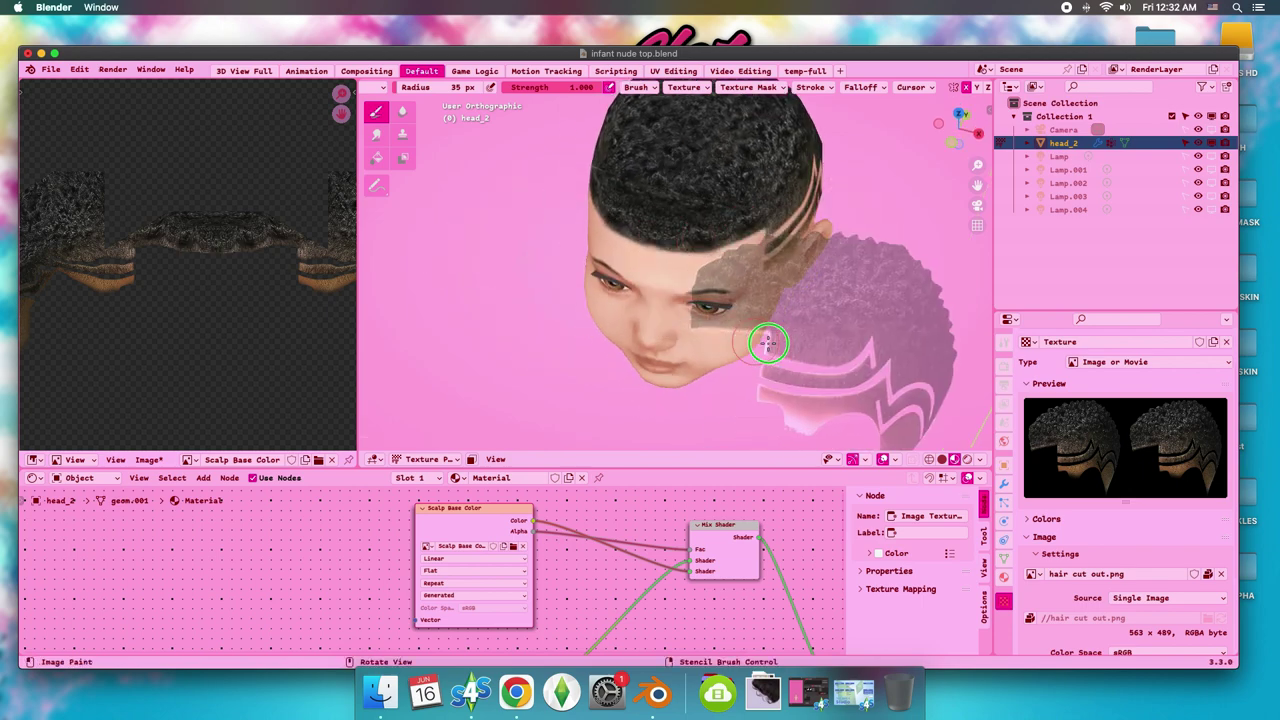
{"action": "scroll", "coordinate": [770, 300], "scroll_direction": "up", "scroll_amount": 3}
{"action": "scroll", "coordinate": [720, 220], "scroll_direction": "down", "scroll_amount": 3}
{"action": "scroll", "coordinate": [672, 175], "scroll_direction": "up", "scroll_amount": 2}
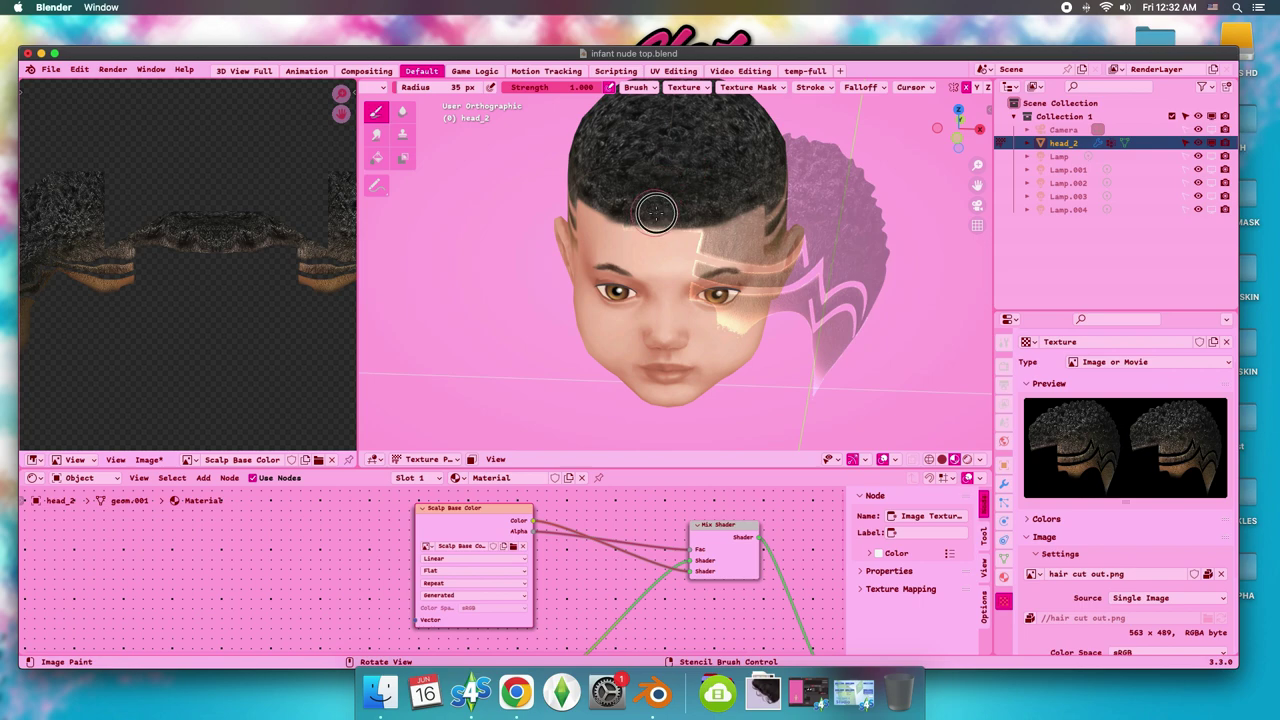
{"action": "scroll", "coordinate": [648, 208], "scroll_direction": "right", "scroll_amount": 3}
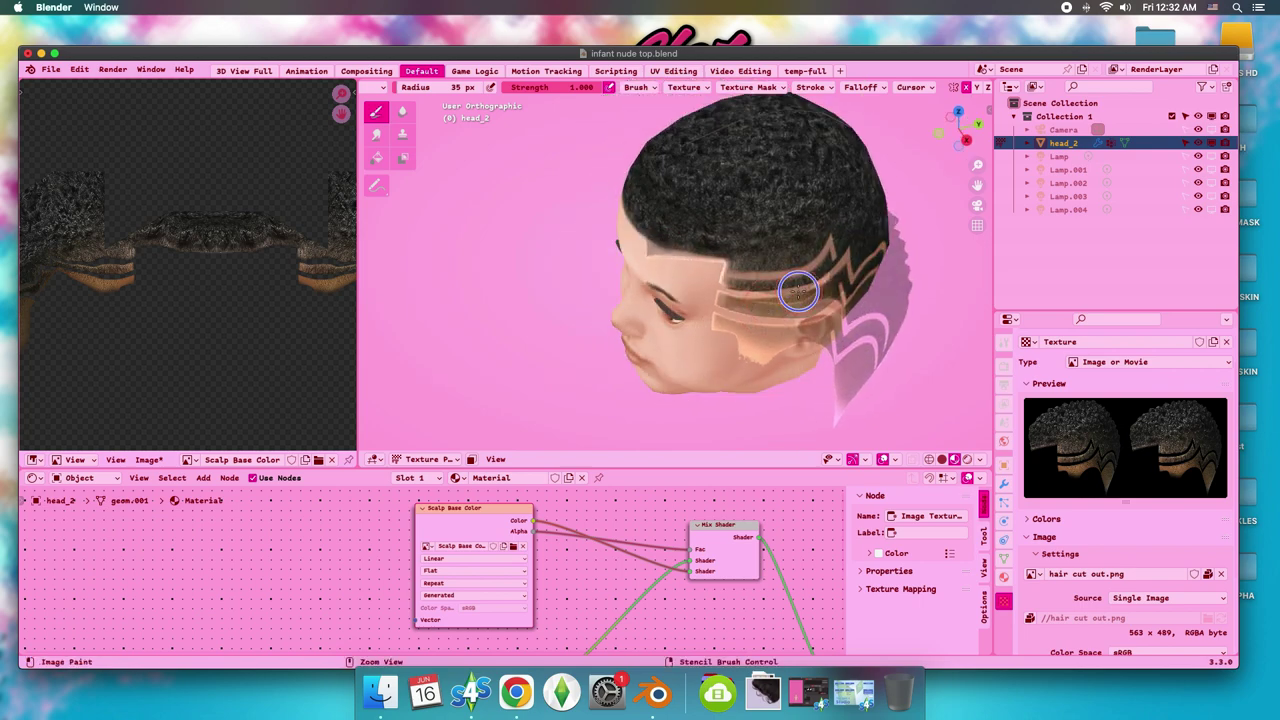
{"action": "scroll", "coordinate": [798, 290], "scroll_direction": "left", "scroll_amount": 2}
{"action": "scroll", "coordinate": [795, 280], "scroll_direction": "right", "scroll_amount": 2}
{"action": "scroll", "coordinate": [792, 265], "scroll_direction": "left", "scroll_amount": 2}
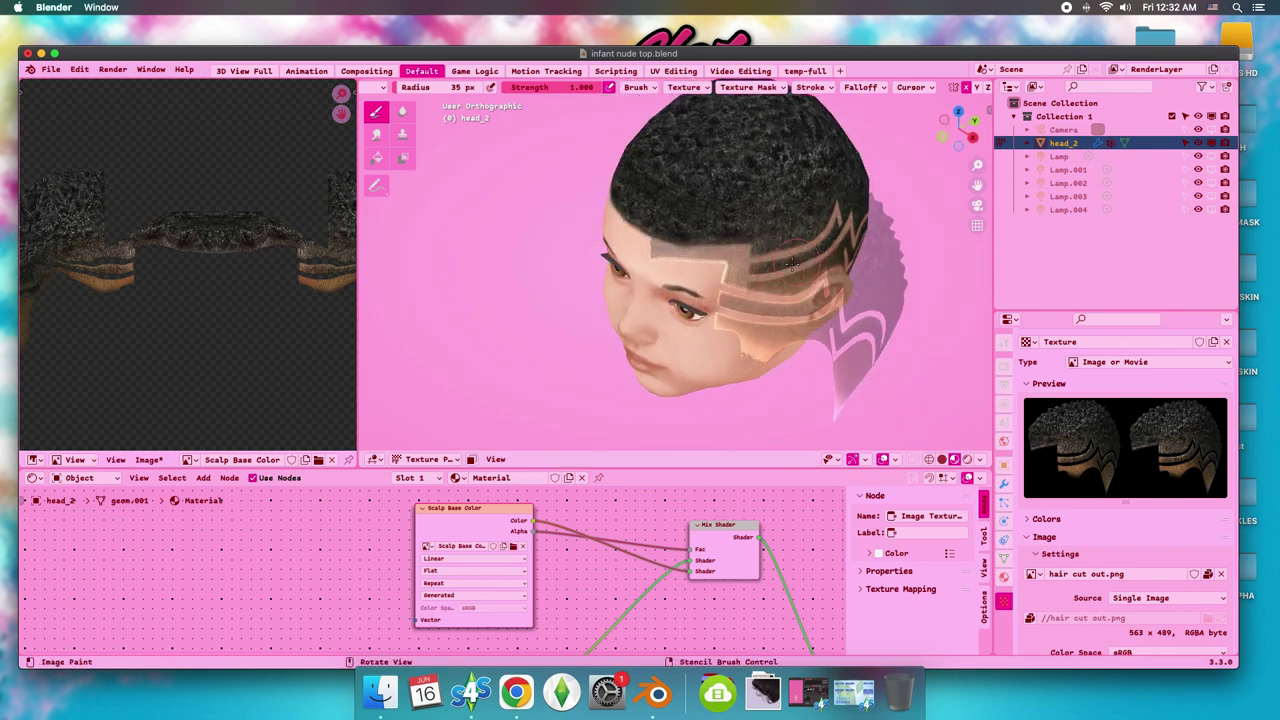
{"action": "scroll", "coordinate": [794, 264], "scroll_direction": "right", "scroll_amount": 1}
{"action": "scroll", "coordinate": [800, 264], "scroll_direction": "right", "scroll_amount": 2}
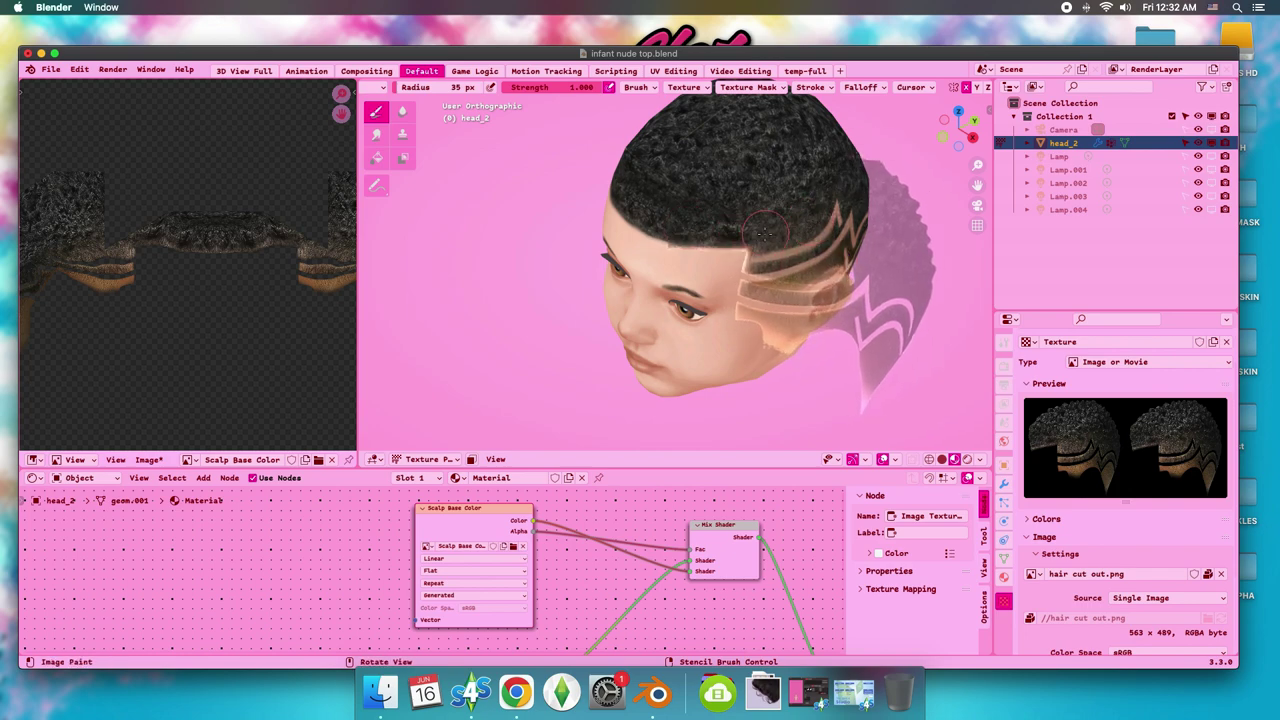
{"action": "scroll", "coordinate": [770, 232], "scroll_direction": "right", "scroll_amount": 1}
{"action": "scroll", "coordinate": [790, 228], "scroll_direction": "left", "scroll_amount": 2}
{"action": "scroll", "coordinate": [805, 224], "scroll_direction": "right", "scroll_amount": 1}
{"action": "scroll", "coordinate": [820, 220], "scroll_direction": "left", "scroll_amount": 1}
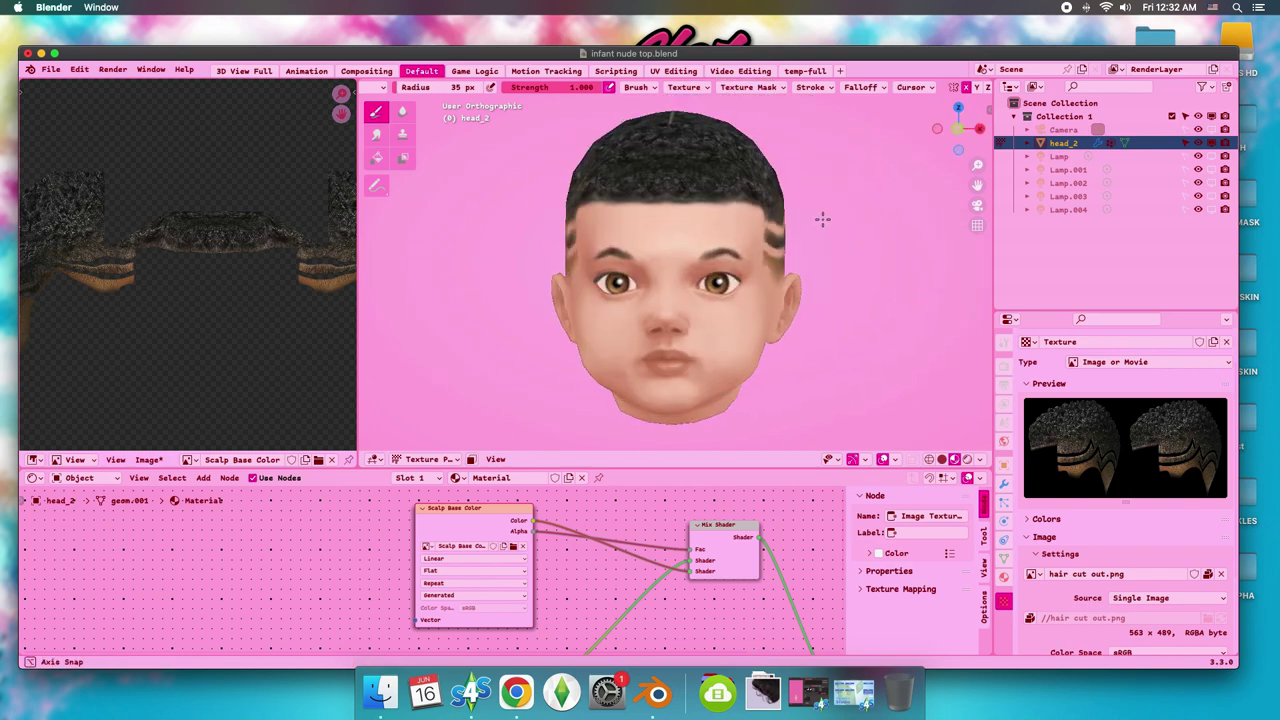
{"action": "scroll", "coordinate": [822, 219], "scroll_direction": "down", "scroll_amount": 2}
{"action": "scroll", "coordinate": [691, 291], "scroll_direction": "left", "scroll_amount": 2}
{"action": "scroll", "coordinate": [691, 291], "scroll_direction": "right", "scroll_amount": 2}
Slide the hair stencil overlay onto the left side of the infant head.
{"action": "scroll", "coordinate": [749, 286], "scroll_direction": "down", "scroll_amount": 1}
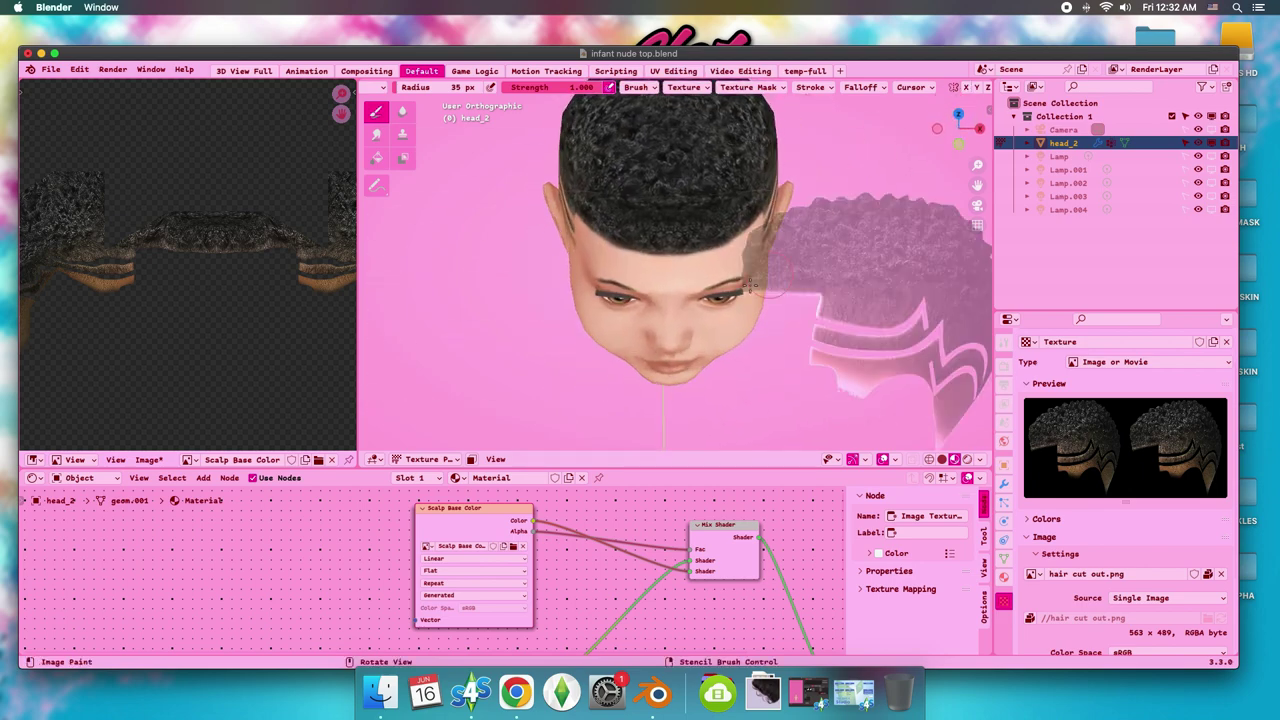
{"action": "mouse_move", "coordinate": [749, 286]}
{"action": "left_mouse_down"}
{"action": "mouse_move", "coordinate": [674, 213]}
{"action": "mouse_move", "coordinate": [735, 218]}
{"action": "mouse_move", "coordinate": [728, 196]}
{"action": "left_mouse_up"}
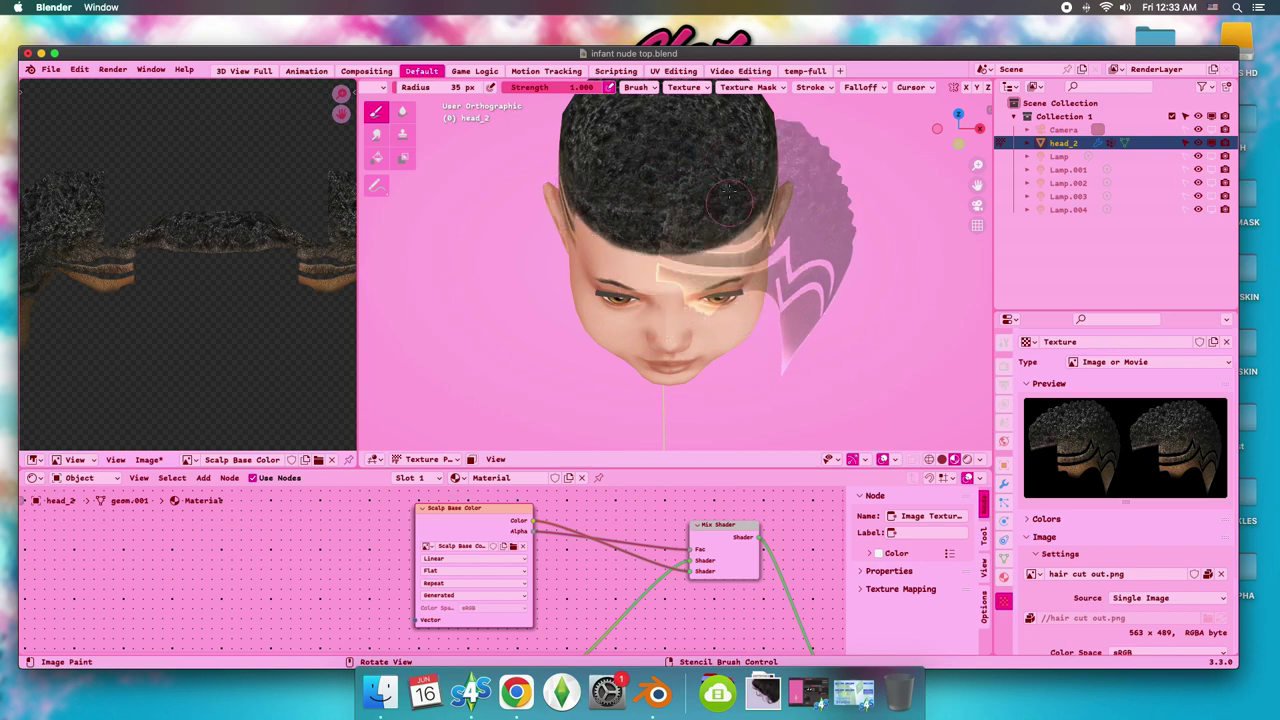
{"action": "mouse_move", "coordinate": [633, 176]}
{"action": "left_mouse_down"}
{"action": "mouse_move", "coordinate": [709, 240]}
{"action": "mouse_move", "coordinate": [608, 191]}
{"action": "mouse_move", "coordinate": [708, 251]}
{"action": "mouse_move", "coordinate": [641, 187]}
{"action": "mouse_move", "coordinate": [723, 209]}
{"action": "mouse_move", "coordinate": [661, 318]}
{"action": "mouse_move", "coordinate": [674, 366]}
{"action": "left_mouse_up"}
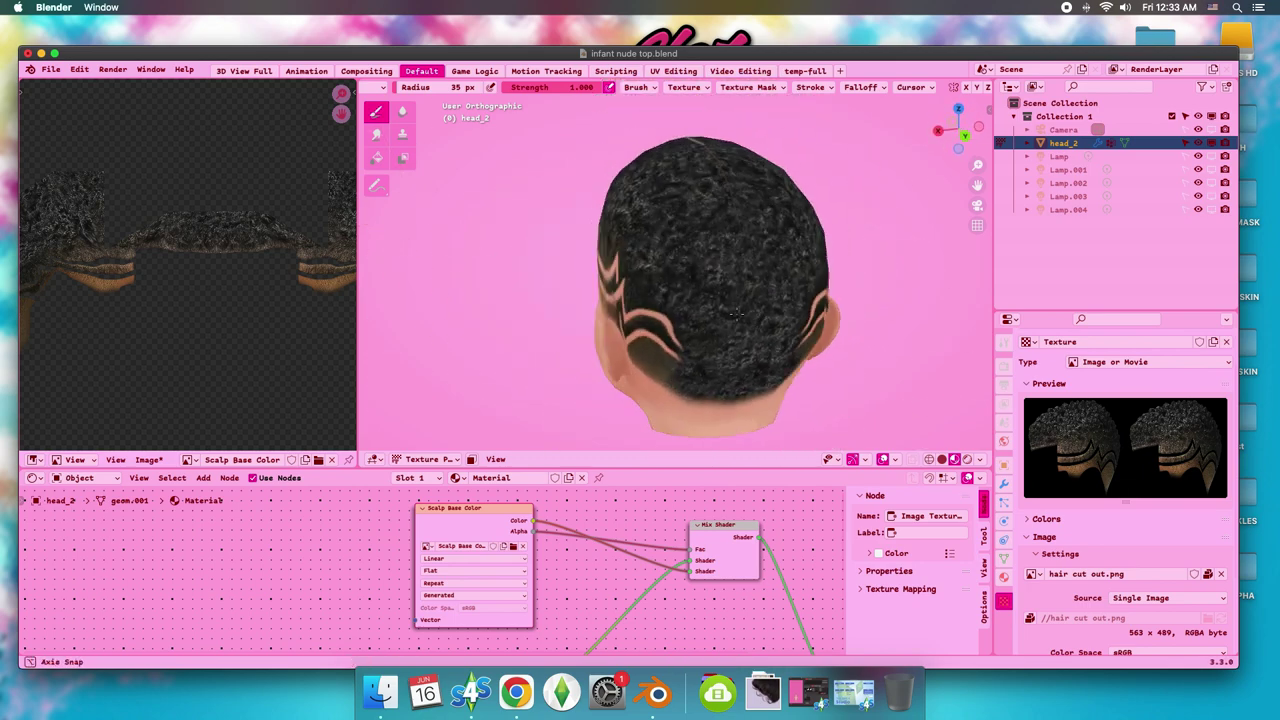
Orbit and zoom around the head to inspect the shaved zig-zag design from behind and above.
{"action": "mouse_move", "coordinate": [755, 349]}
{"action": "left_mouse_down"}
{"action": "mouse_move", "coordinate": [543, 320]}
{"action": "mouse_move", "coordinate": [634, 289]}
{"action": "mouse_move", "coordinate": [586, 255]}
{"action": "left_mouse_up"}
{"action": "left_click_drag", "start_coordinate": [648, 300], "coordinate": [489, 254]}
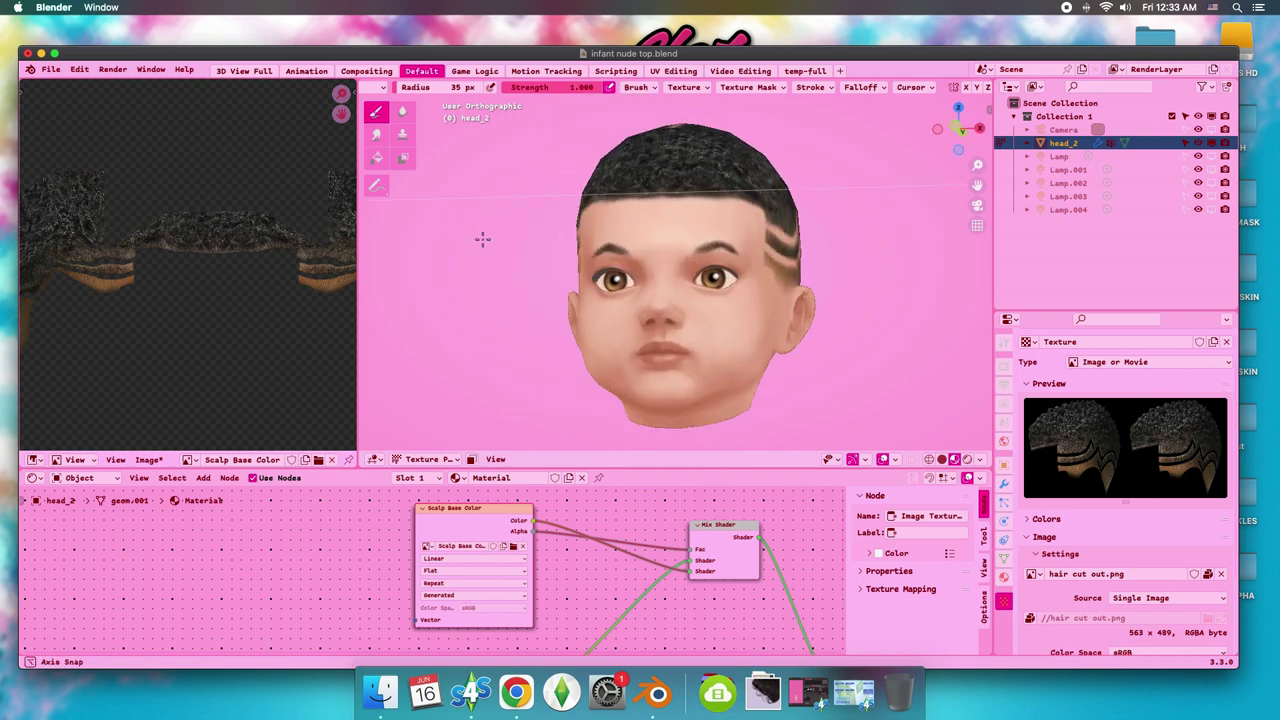
{"action": "scroll", "coordinate": [151, 320], "scroll_direction": "up", "scroll_amount": 2}
{"action": "scroll", "coordinate": [152, 316], "scroll_direction": "down", "scroll_amount": 2}
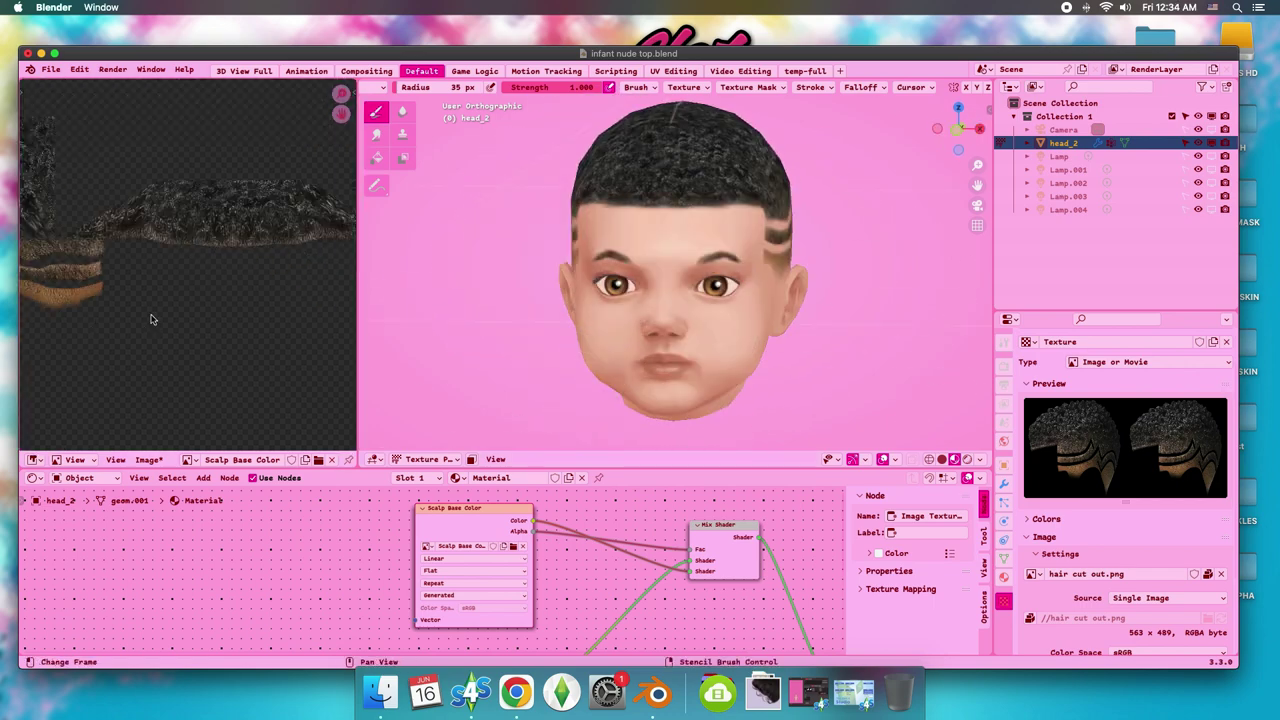
{"action": "scroll", "coordinate": [152, 316], "scroll_direction": "down", "scroll_amount": 2}
{"action": "scroll", "coordinate": [152, 316], "scroll_direction": "up", "scroll_amount": 3}
{"action": "scroll", "coordinate": [245, 289], "scroll_direction": "down", "scroll_amount": 1}
{"action": "scroll", "coordinate": [245, 289], "scroll_direction": "up", "scroll_amount": 3}
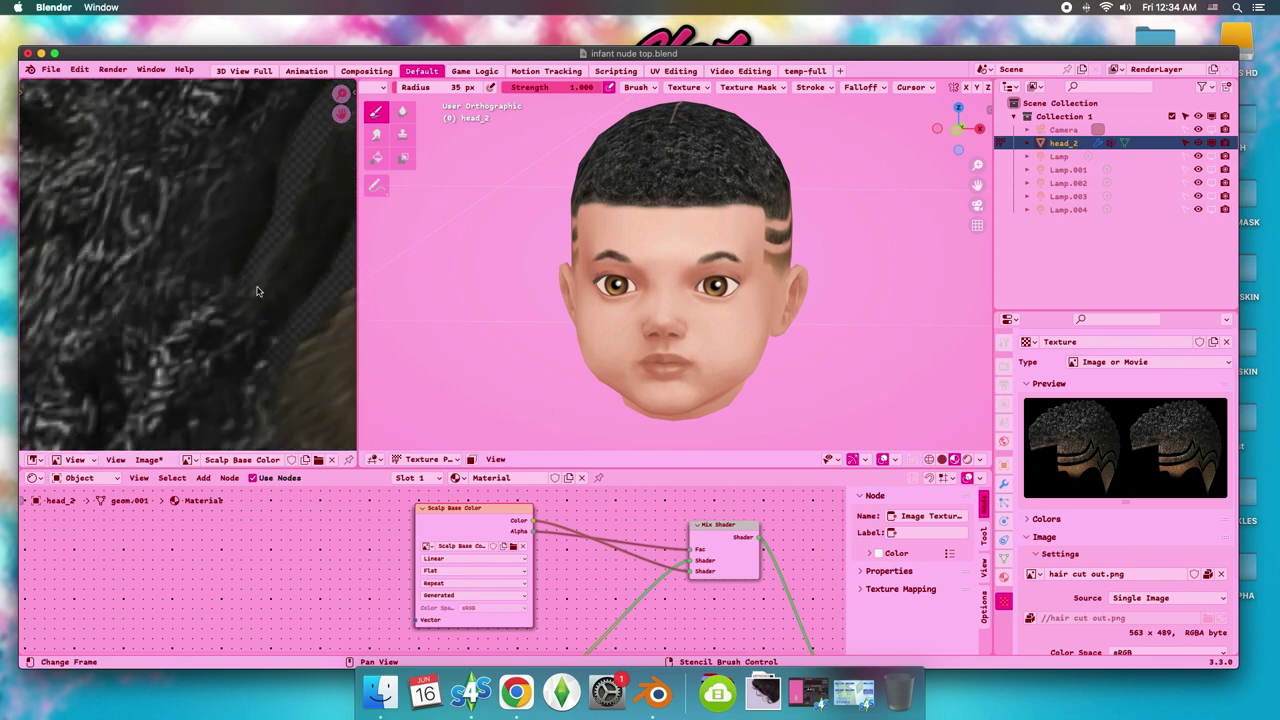
{"action": "scroll", "coordinate": [245, 289], "scroll_direction": "down", "scroll_amount": 2}
{"action": "mouse_move", "coordinate": [543, 300]}
{"action": "left_mouse_down"}
{"action": "mouse_move", "coordinate": [708, 216]}
{"action": "mouse_move", "coordinate": [457, 286]}
{"action": "mouse_move", "coordinate": [475, 250]}
{"action": "mouse_move", "coordinate": [480, 317]}
{"action": "mouse_move", "coordinate": [749, 400]}
{"action": "mouse_move", "coordinate": [668, 336]}
{"action": "mouse_move", "coordinate": [820, 306]}
{"action": "left_mouse_up"}
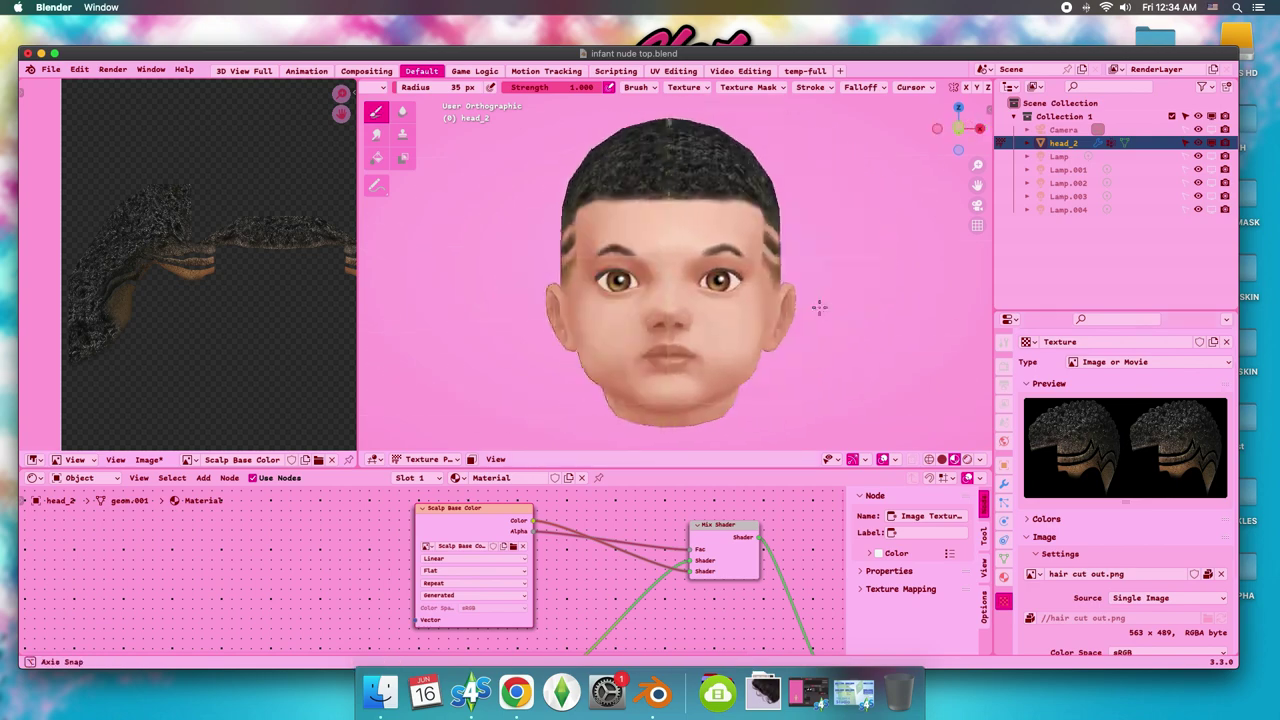
Save the painted image as Scalp Base Color.png in the Infant Base Texture folder.
{"action": "left_click", "coordinate": [148, 459]}
{"action": "left_click", "coordinate": [204, 340]}
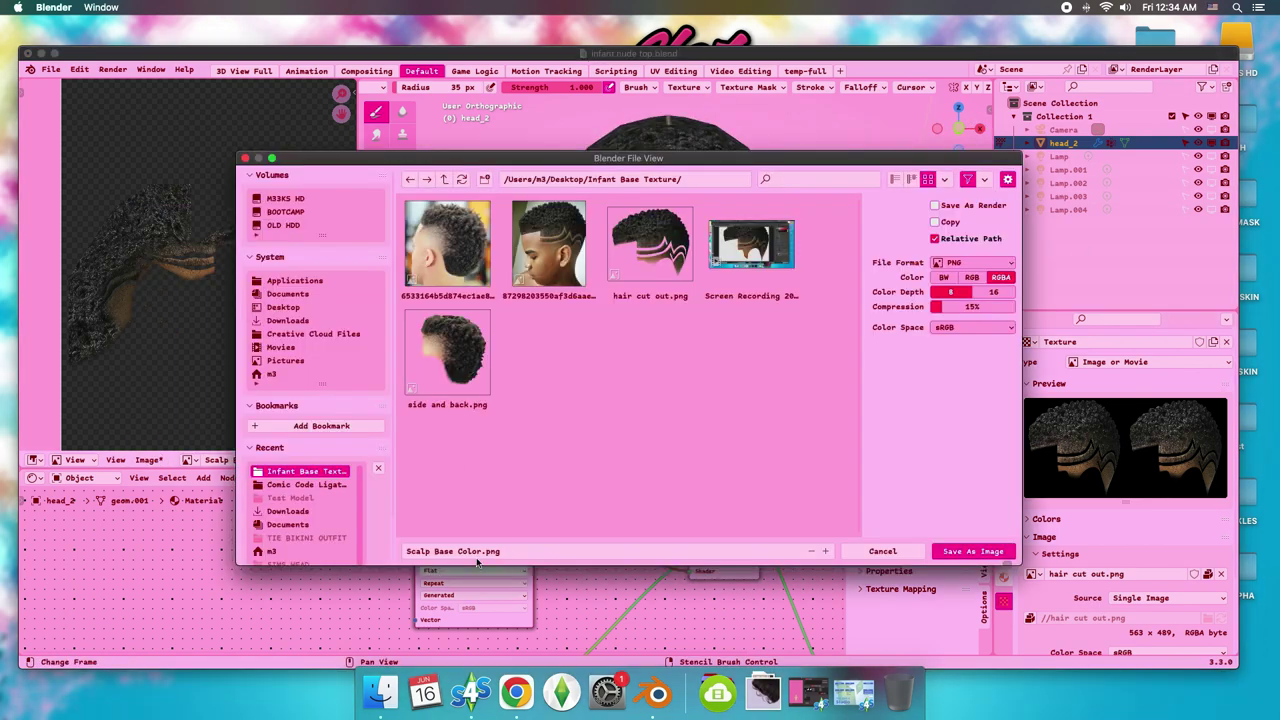
{"action": "key", "text": "Escape"}
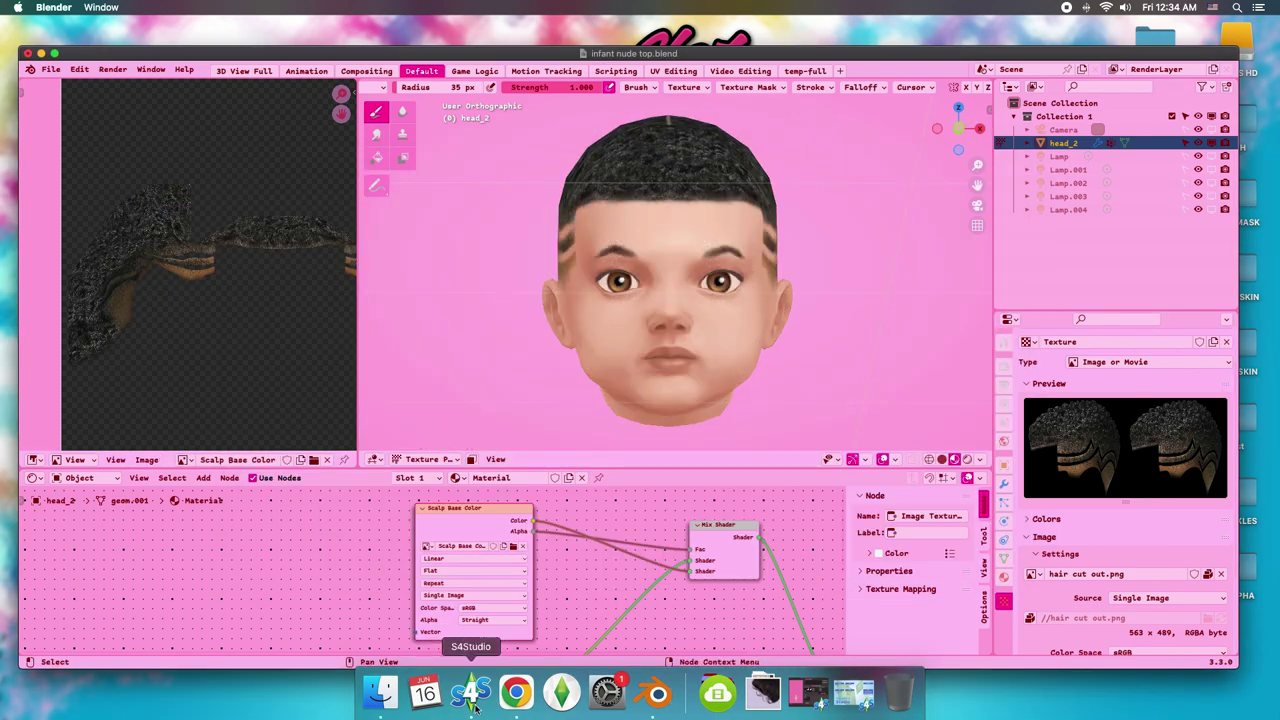
In Sims 4 Studio, zoom into the baby preview and rotate it to view the hair.
{"action": "left_click", "coordinate": [763, 692]}
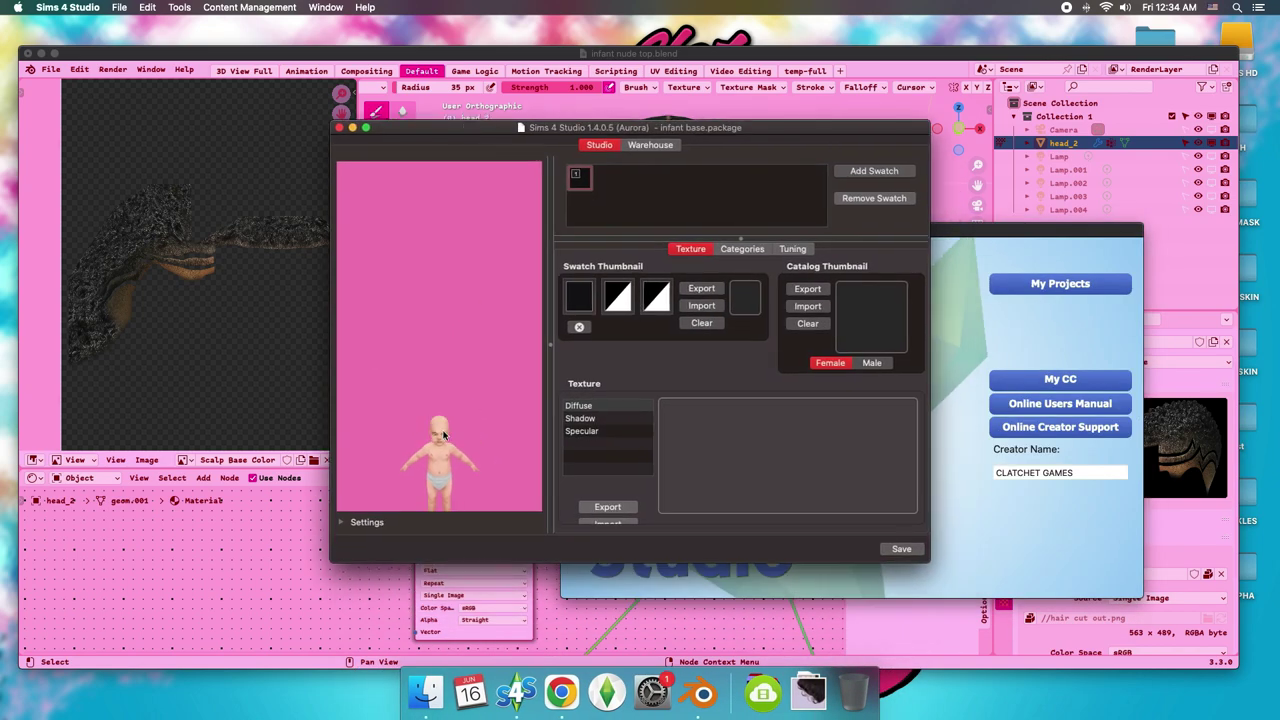
{"action": "scroll", "coordinate": [442, 420], "scroll_direction": "up", "scroll_amount": 5}
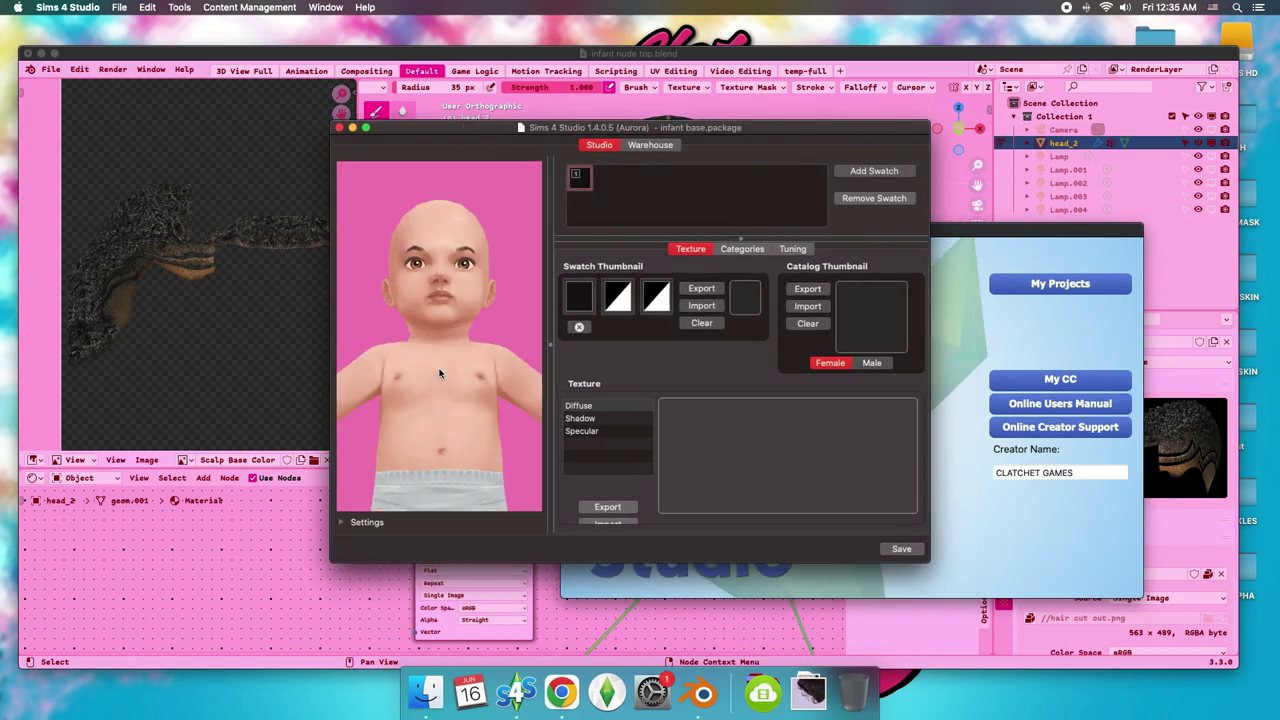
{"action": "scroll", "coordinate": [438, 385], "scroll_direction": "up", "scroll_amount": 3}
{"action": "mouse_move", "coordinate": [450, 378]}
{"action": "left_mouse_down"}
{"action": "mouse_move", "coordinate": [386, 386]}
{"action": "mouse_move", "coordinate": [451, 295]}
{"action": "left_mouse_up"}
{"action": "left_click_drag", "start_coordinate": [444, 341], "coordinate": [477, 334]}
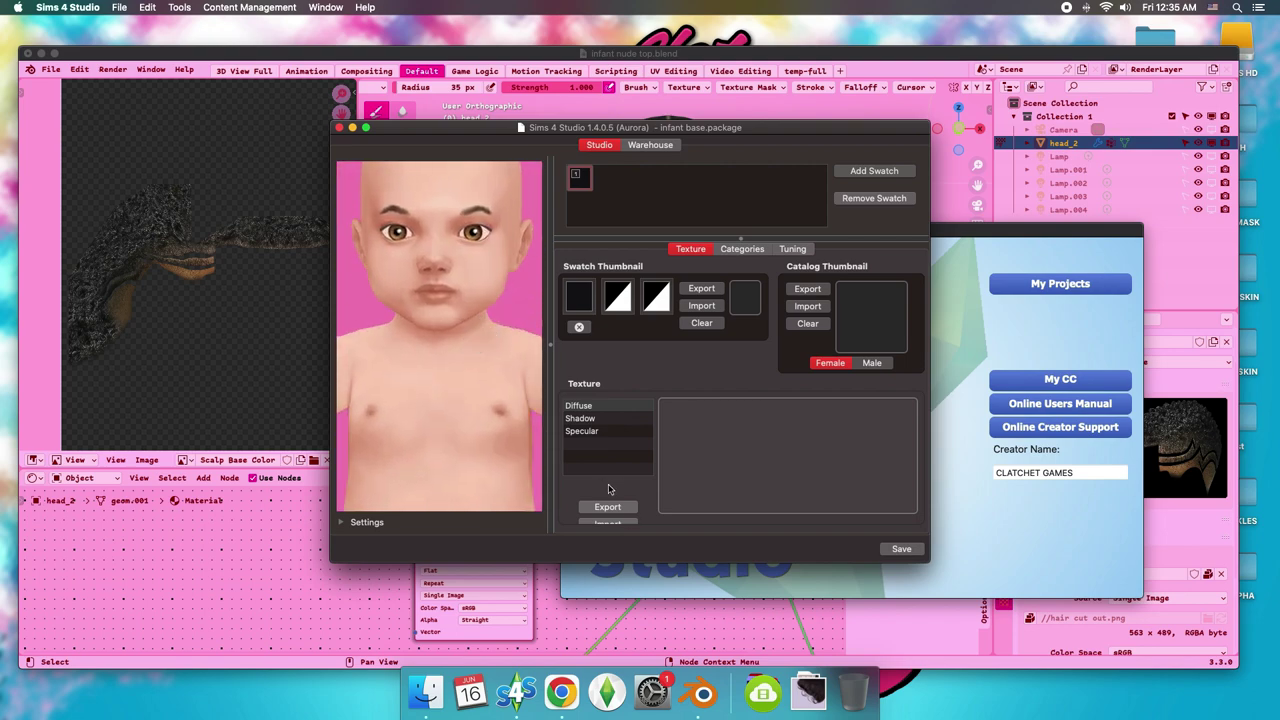
Enlarge the Sims 4 Studio window, check the baby's new hair, and compare with Blender's head.
{"action": "left_click_drag", "start_coordinate": [690, 562], "coordinate": [690, 605]}
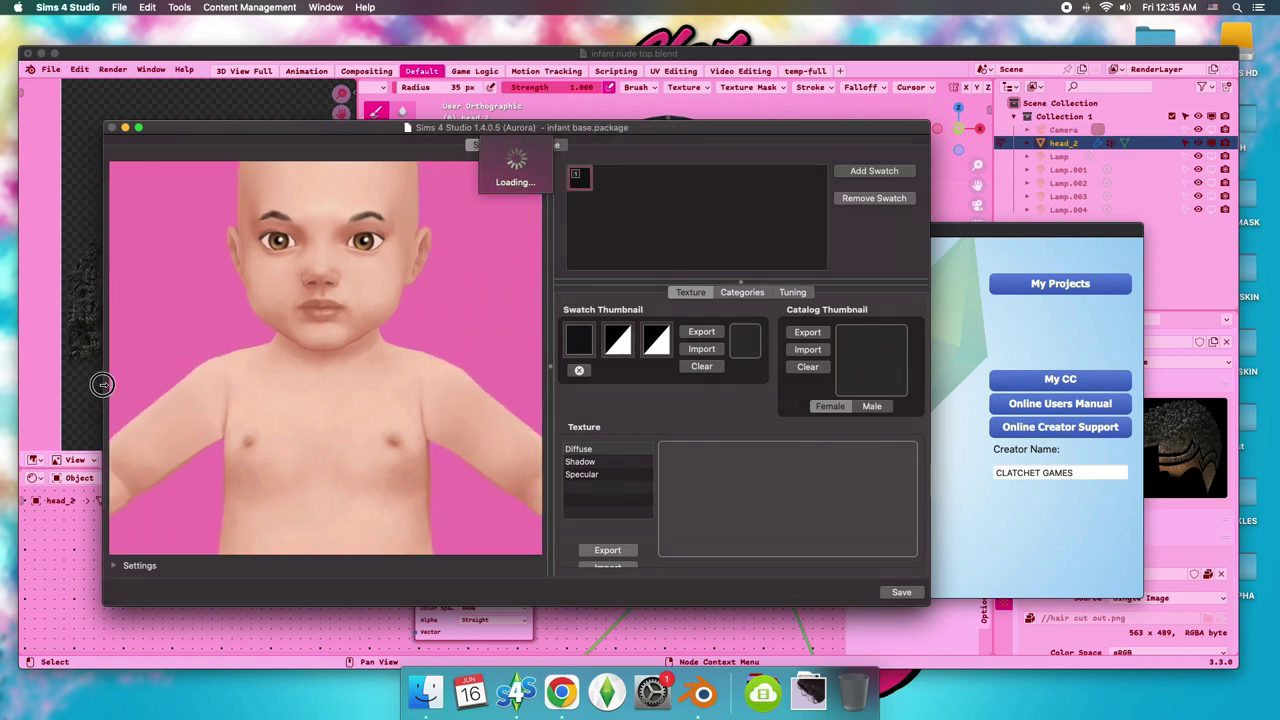
{"action": "left_click_drag", "start_coordinate": [330, 400], "coordinate": [88, 390]}
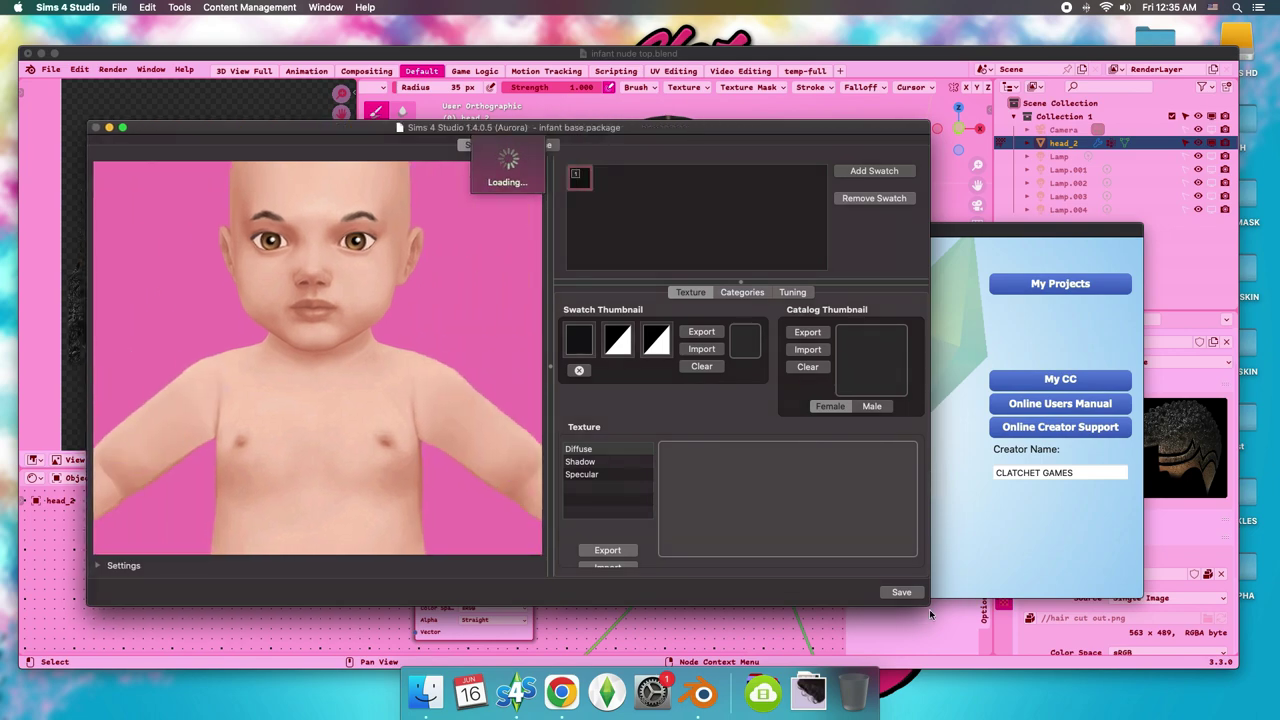
{"action": "left_click_drag", "start_coordinate": [930, 606], "coordinate": [962, 660]}
{"action": "left_click_drag", "start_coordinate": [616, 122], "coordinate": [616, 67]}
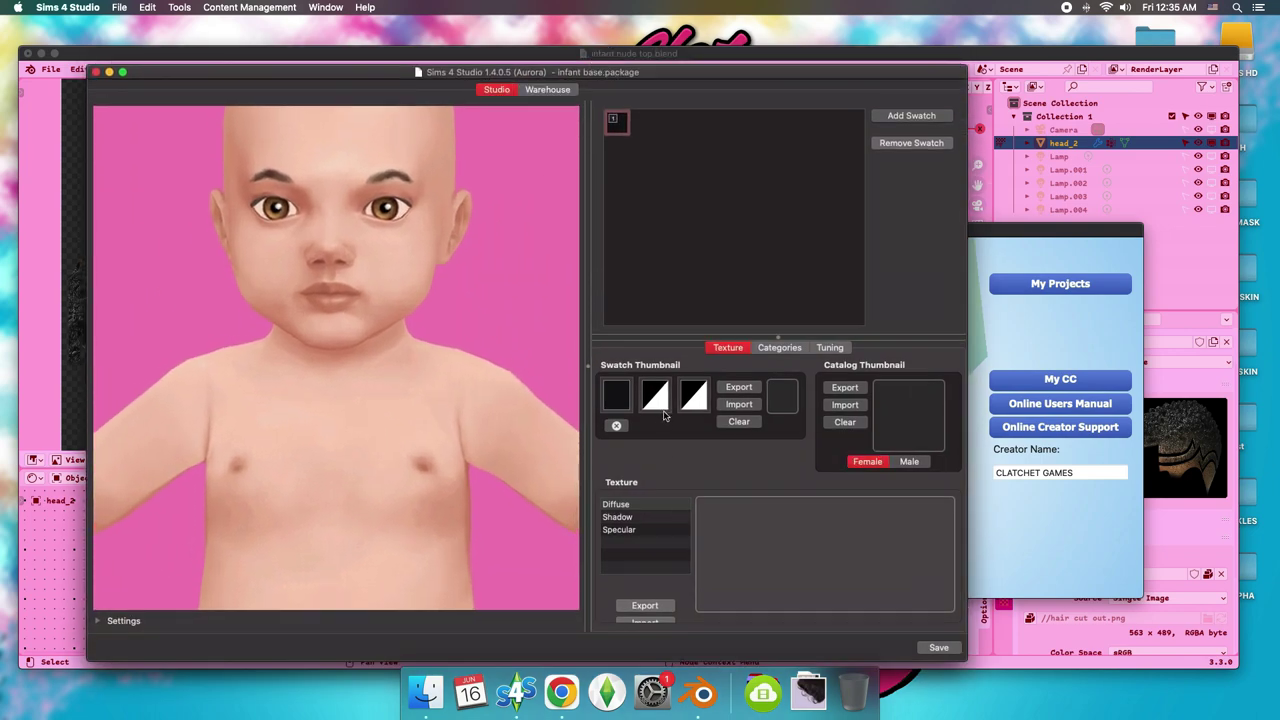
{"action": "mouse_move", "coordinate": [424, 376]}
{"action": "left_mouse_down"}
{"action": "mouse_move", "coordinate": [293, 375]}
{"action": "mouse_move", "coordinate": [754, 440]}
{"action": "mouse_move", "coordinate": [509, 437]}
{"action": "mouse_move", "coordinate": [729, 443]}
{"action": "mouse_move", "coordinate": [520, 500]}
{"action": "mouse_move", "coordinate": [251, 420]}
{"action": "mouse_move", "coordinate": [571, 429]}
{"action": "left_mouse_up"}
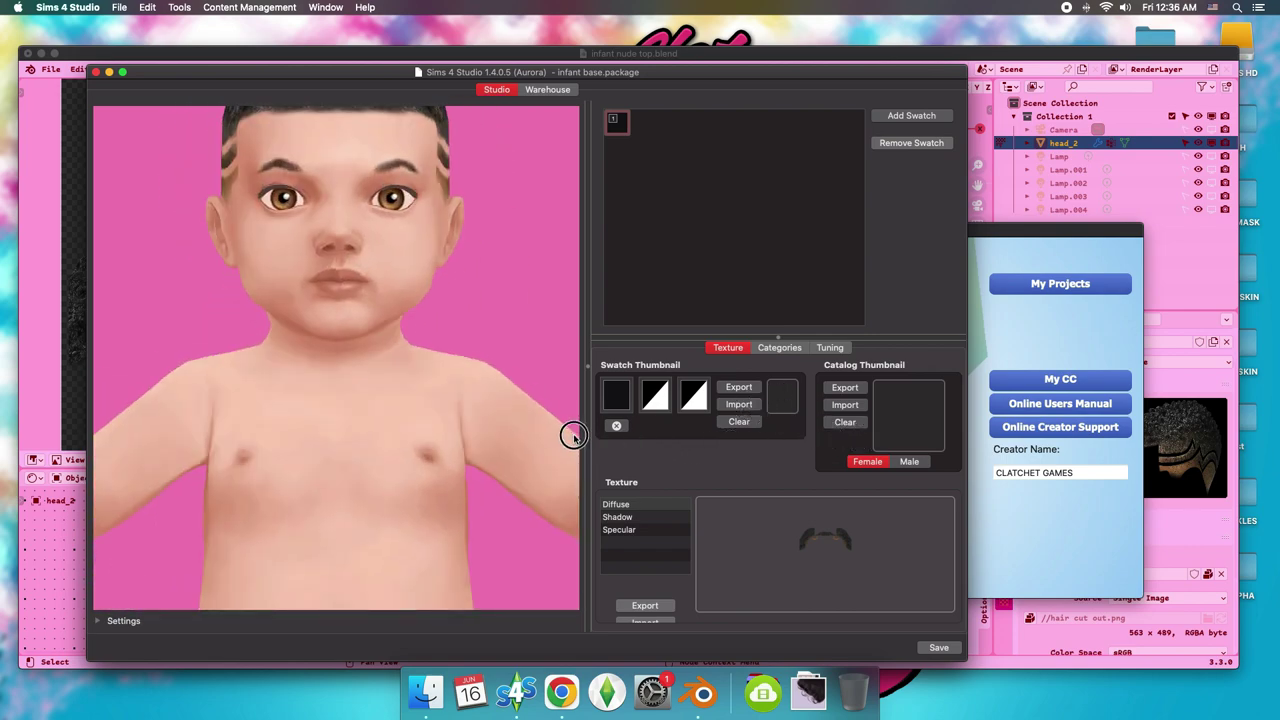
{"action": "key", "text": "super+Tab"}
{"action": "mouse_move", "coordinate": [487, 162]}
{"action": "left_mouse_down"}
{"action": "mouse_move", "coordinate": [694, 277]}
{"action": "mouse_move", "coordinate": [543, 320]}
{"action": "mouse_move", "coordinate": [757, 286]}
{"action": "mouse_move", "coordinate": [749, 351]}
{"action": "mouse_move", "coordinate": [750, 272]}
{"action": "left_mouse_up"}
Open Scalp Base Color.png in Photoshop and zoom the canvas in to 25%.
{"action": "left_click", "coordinate": [415, 115]}
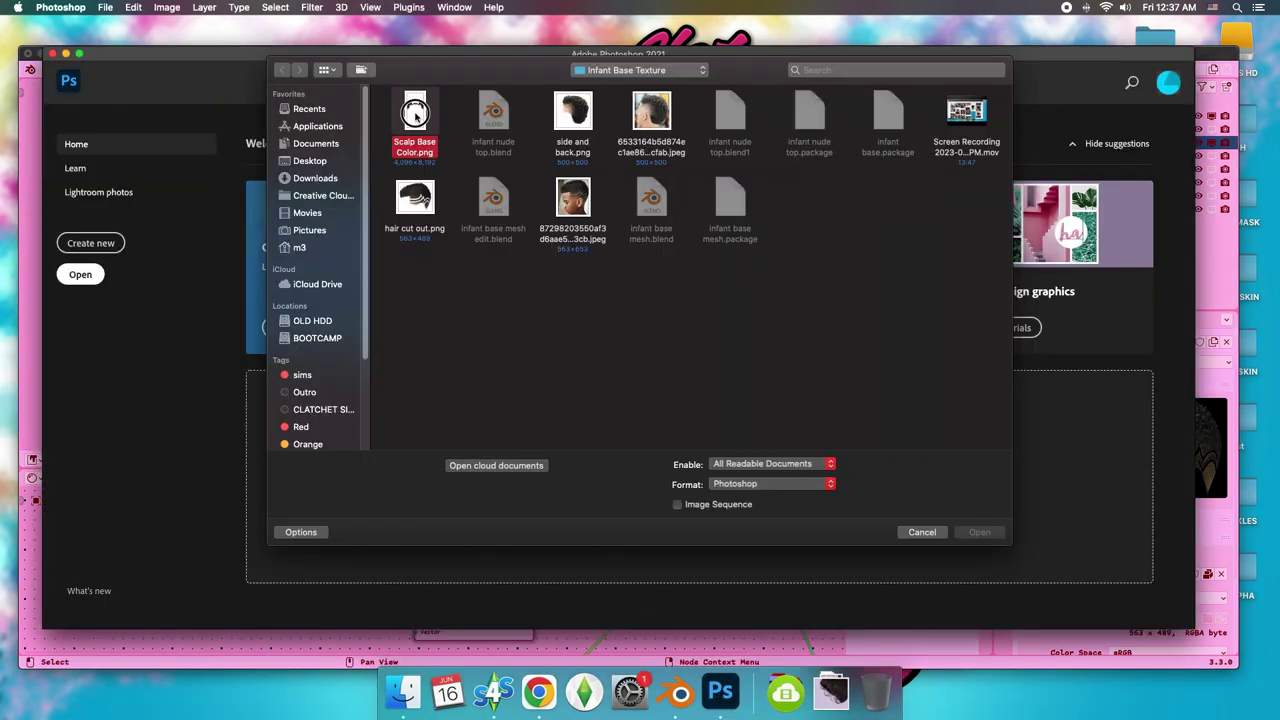
{"action": "left_click", "coordinate": [983, 531]}
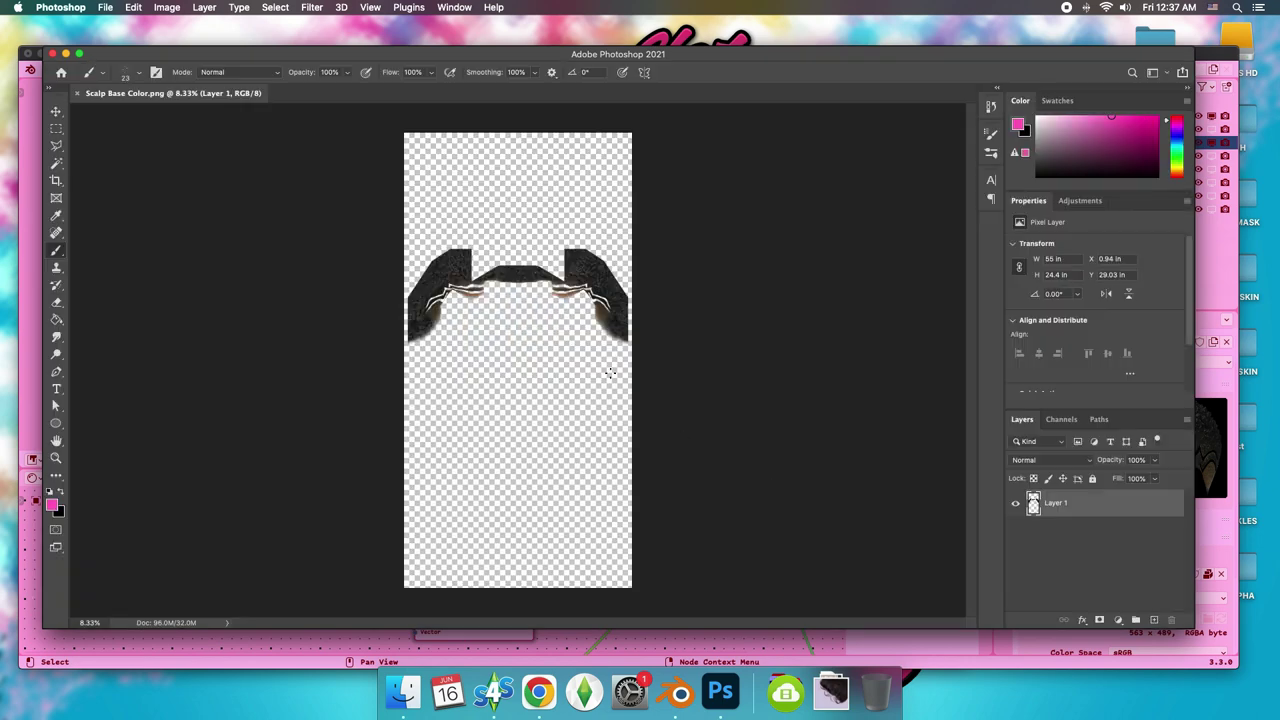
{"action": "left_click", "coordinate": [370, 7]}
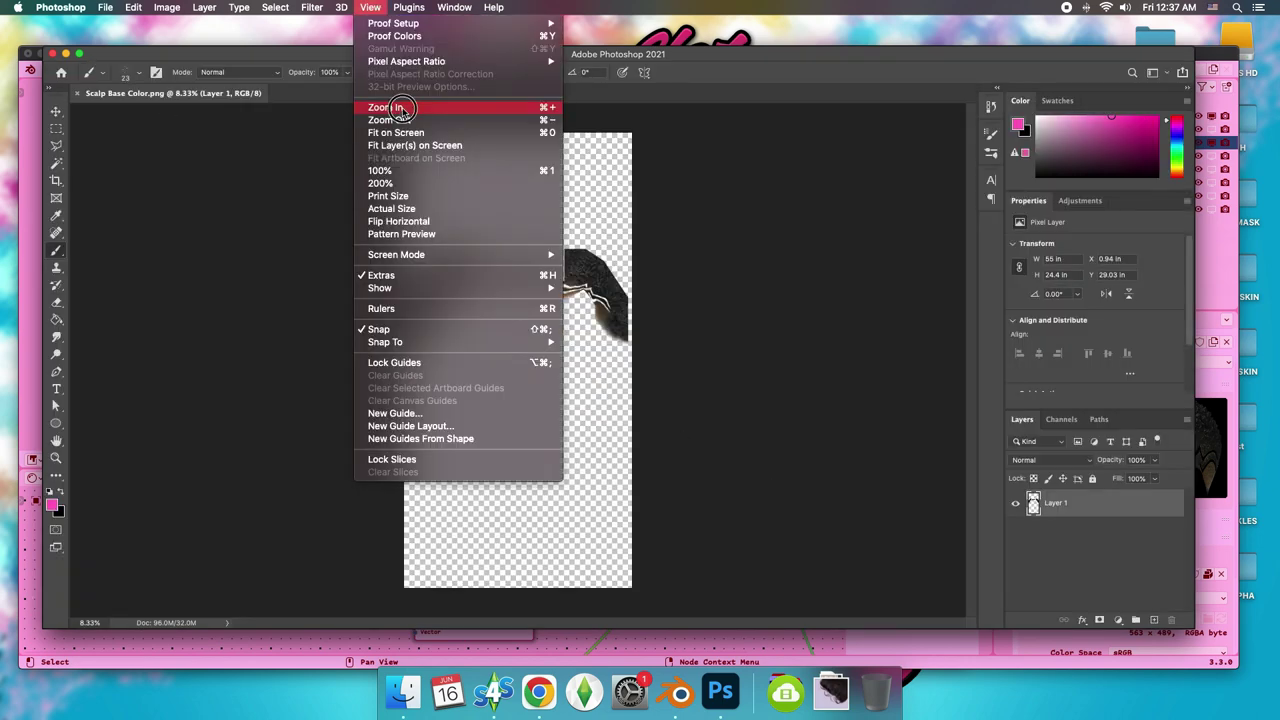
{"action": "left_click", "coordinate": [385, 107]}
{"action": "left_click", "coordinate": [370, 7]}
{"action": "left_click", "coordinate": [385, 107]}
{"action": "left_click", "coordinate": [371, 8]}
{"action": "left_click", "coordinate": [385, 107]}
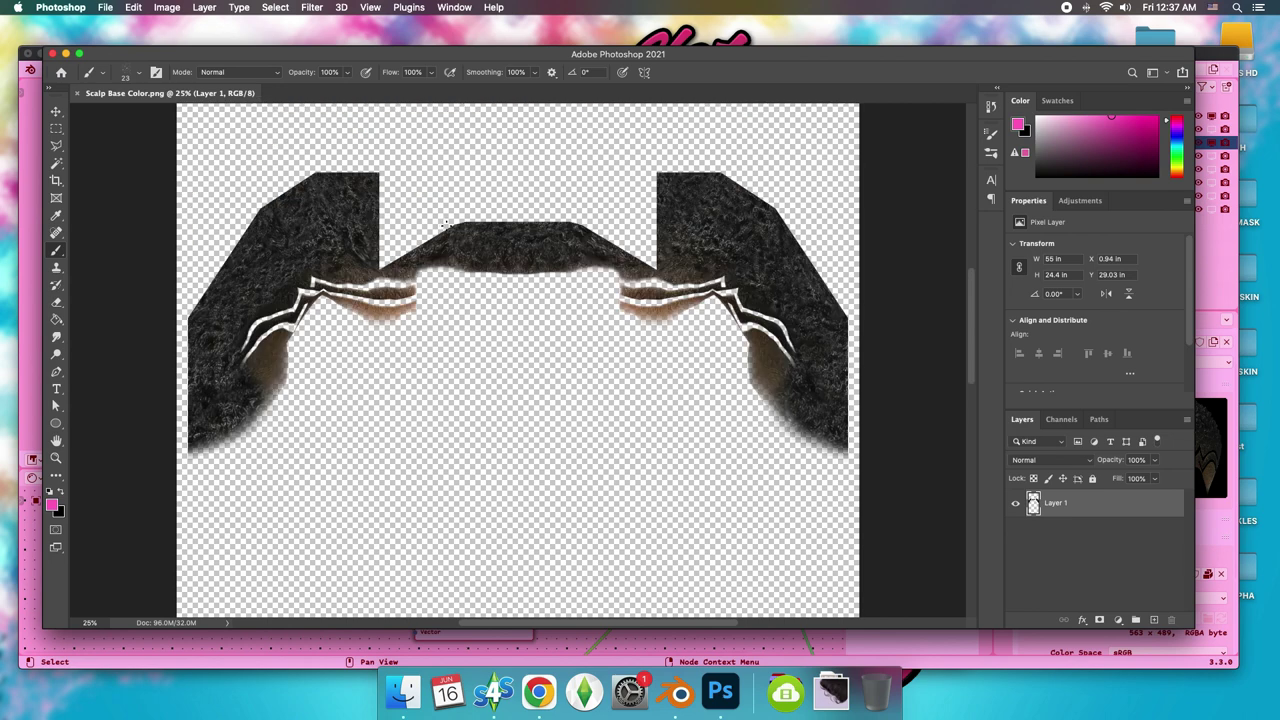
Duplicate Layer 1 into a Layer 1 copy and switch to the Polygonal Lasso tool.
{"action": "left_click_drag", "start_coordinate": [1055, 503], "coordinate": [1153, 621]}
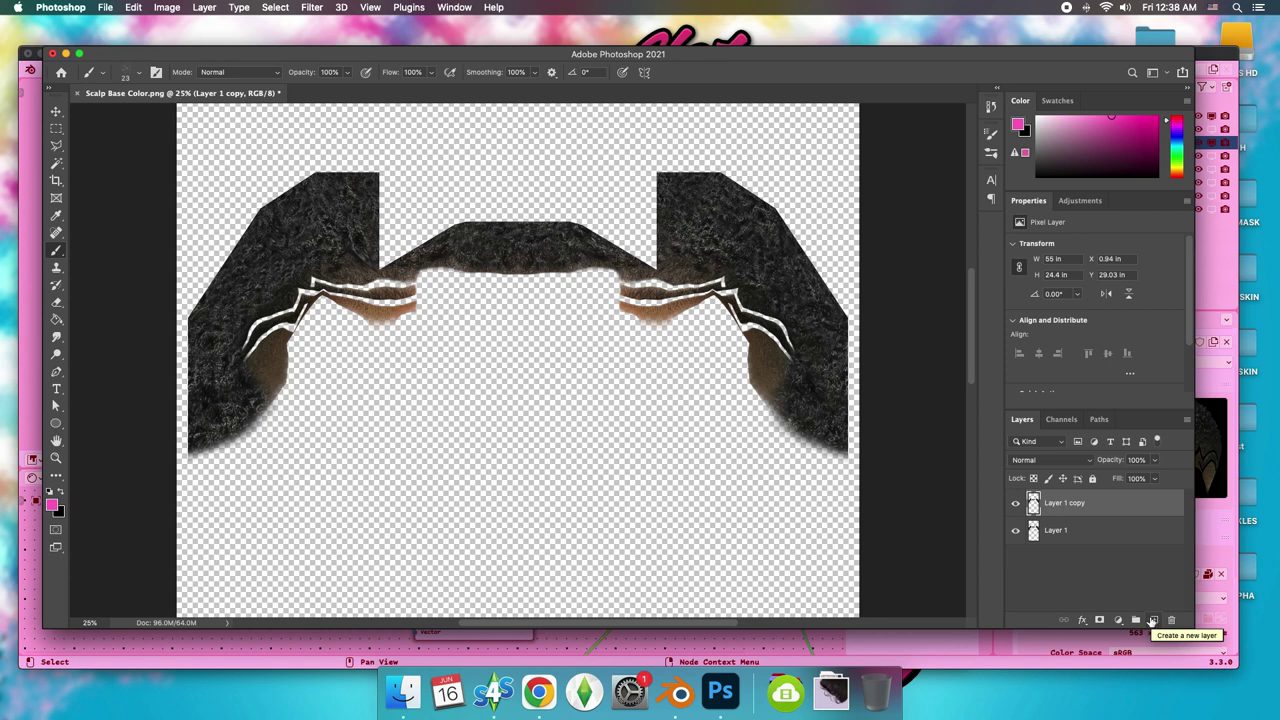
{"action": "left_click", "coordinate": [1016, 503]}
{"action": "left_click", "coordinate": [1016, 503]}
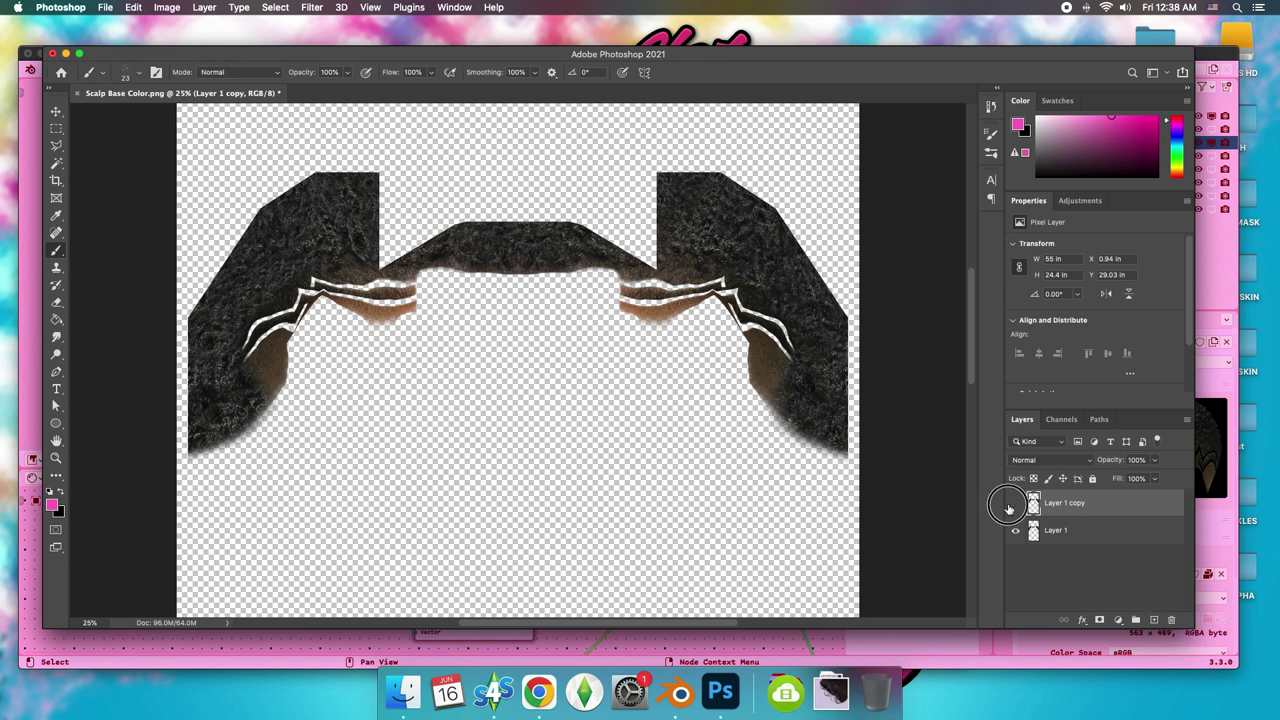
{"action": "left_click", "coordinate": [1016, 503]}
{"action": "left_click", "coordinate": [1016, 503]}
{"action": "right_click", "coordinate": [1040, 505]}
{"action": "left_click", "coordinate": [1157, 512]}
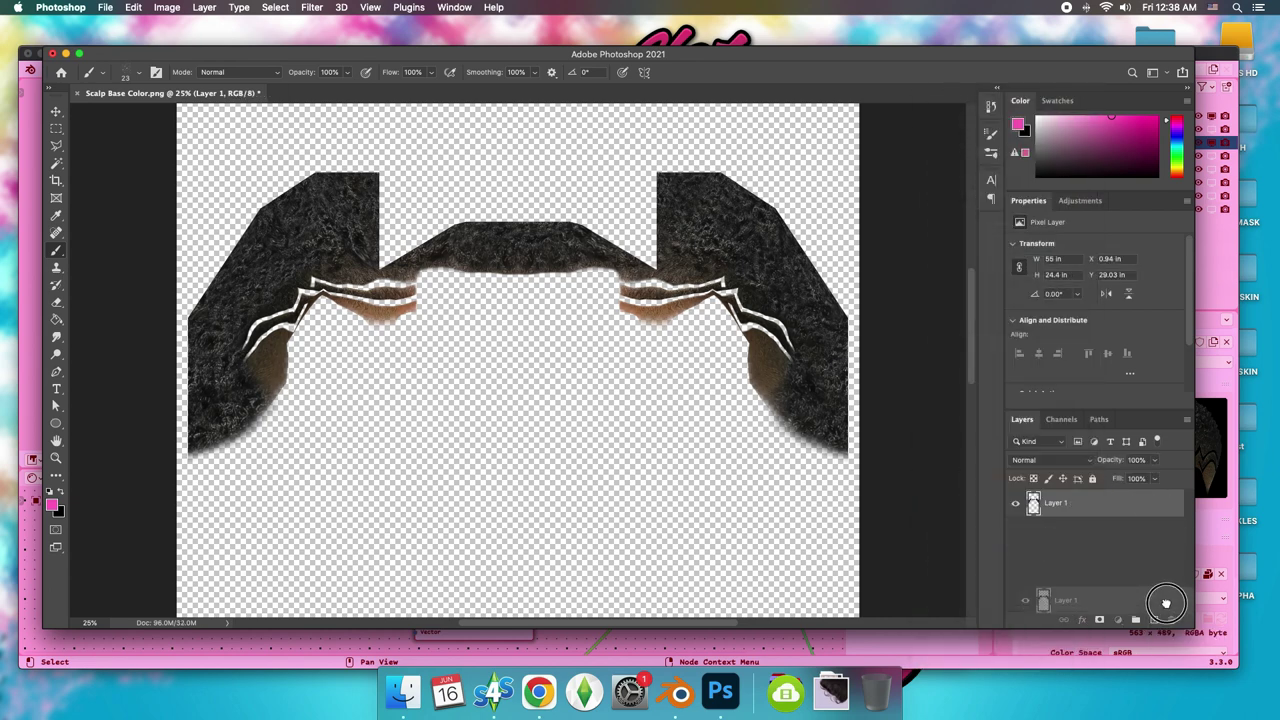
{"action": "left_click_drag", "start_coordinate": [1157, 510], "coordinate": [1153, 620]}
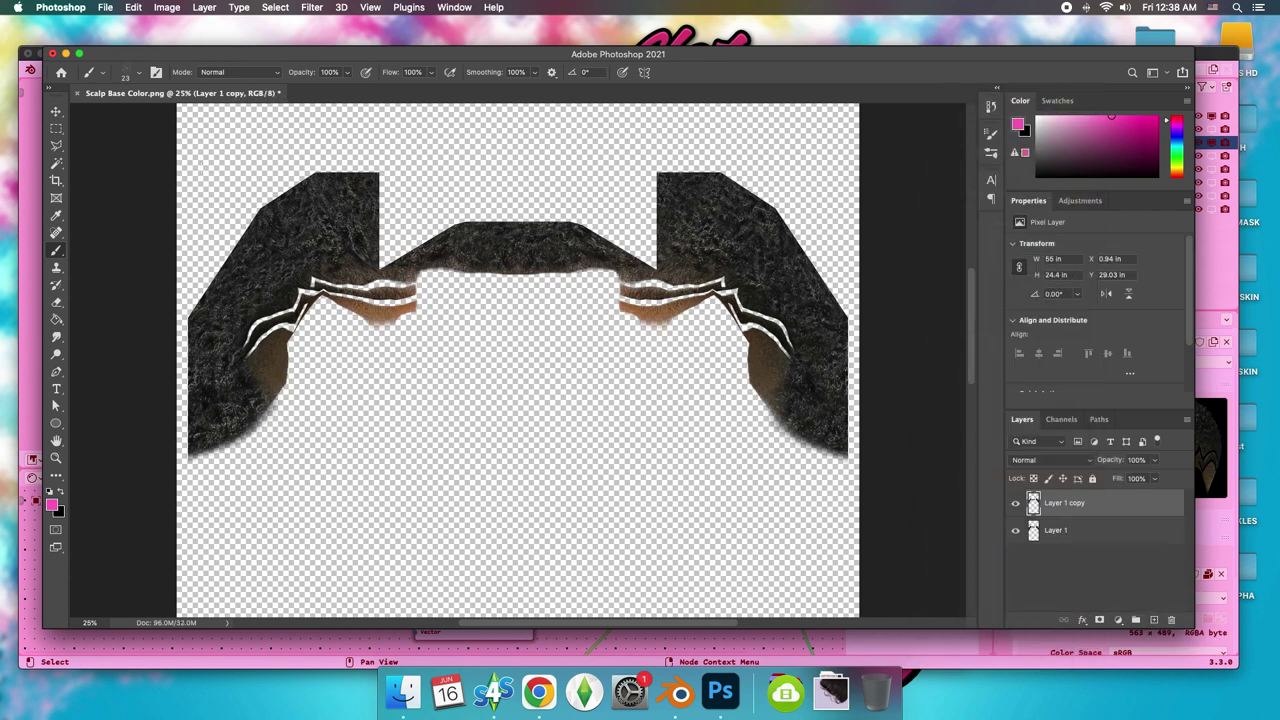
{"action": "left_click", "coordinate": [57, 146]}
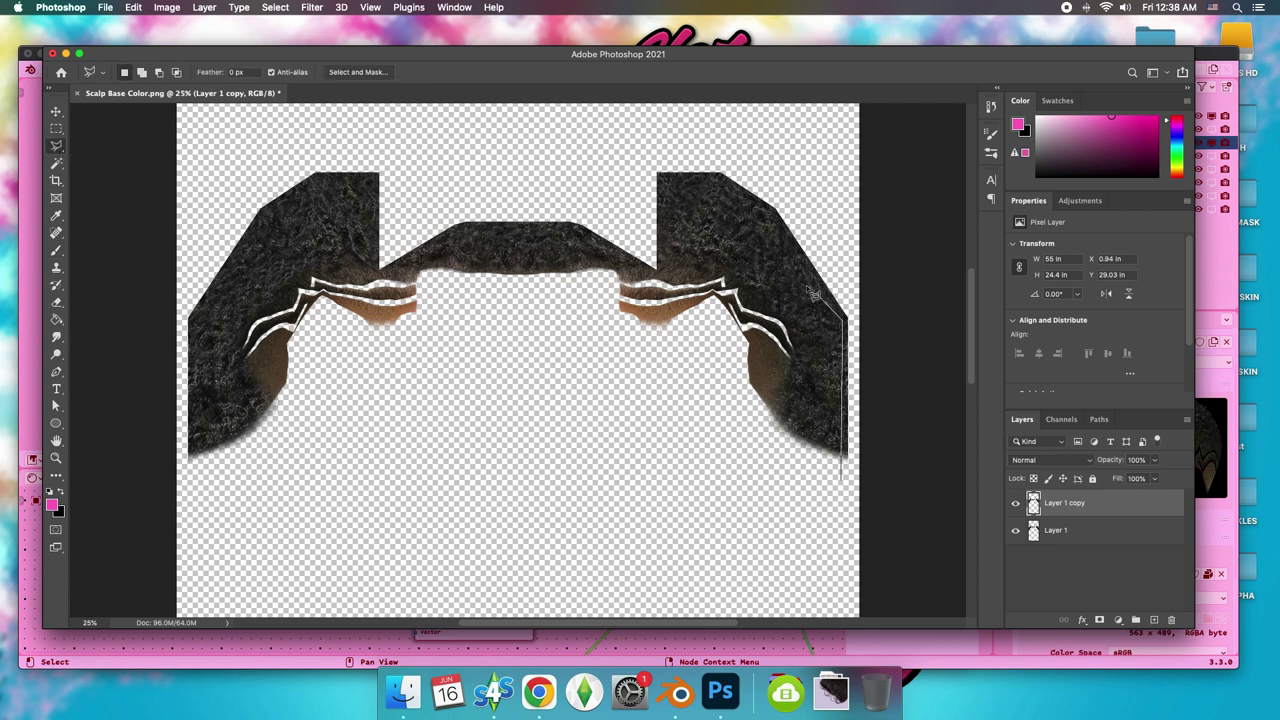
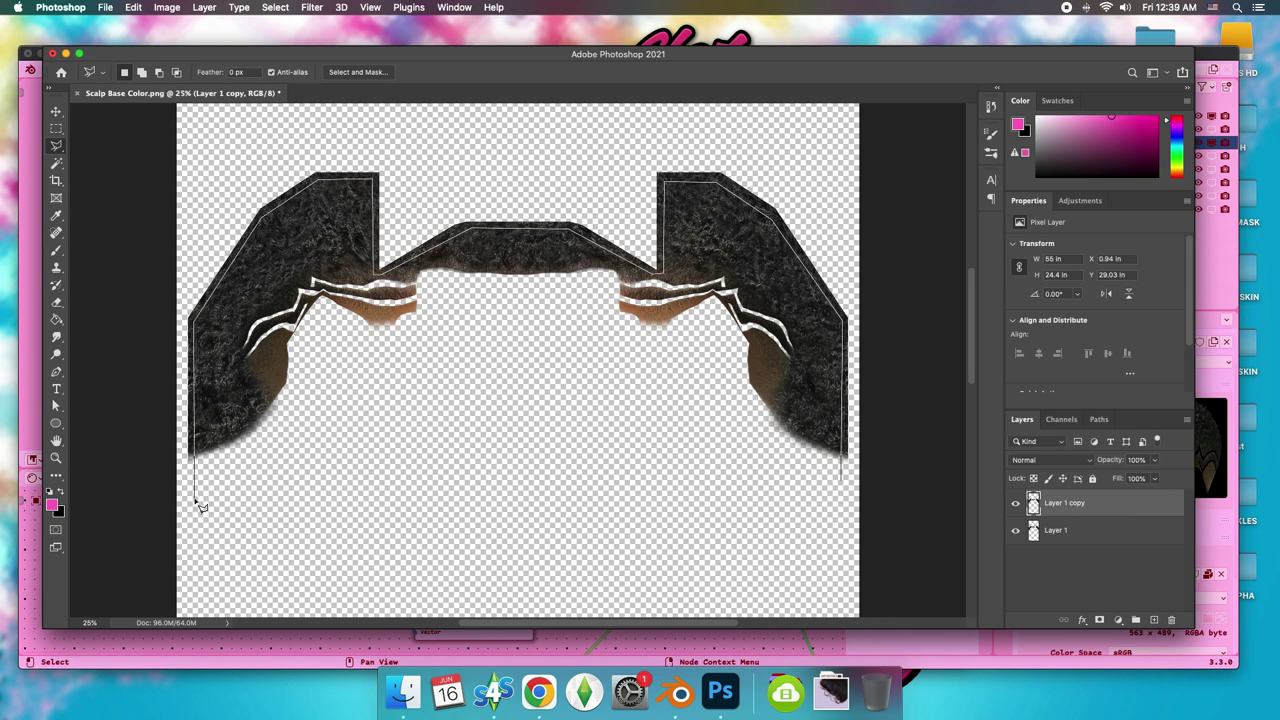
Cut the lasso-selected lower hair onto Layer 2 and delete it, leaving a thin outline.
{"action": "double_click", "coordinate": [843, 482]}
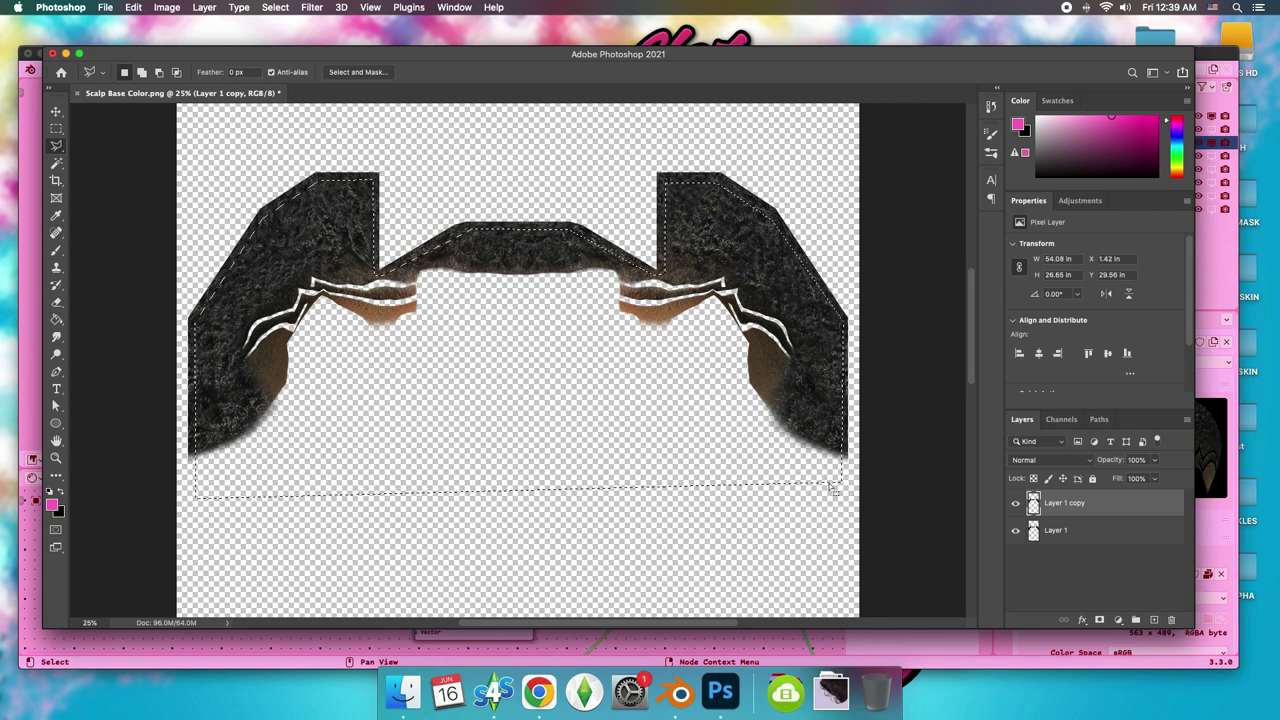
{"action": "right_click", "coordinate": [783, 390]}
{"action": "left_click", "coordinate": [855, 487]}
{"action": "left_click", "coordinate": [1016, 530]}
{"action": "left_click", "coordinate": [1016, 530]}
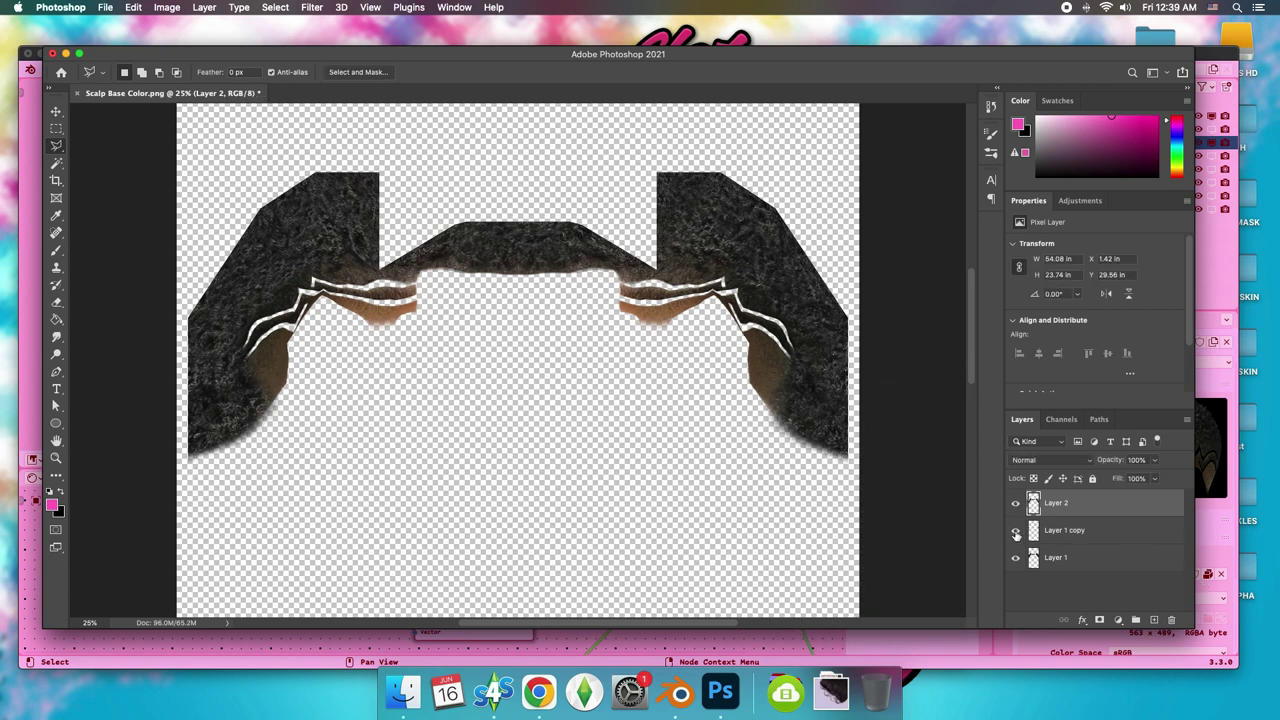
{"action": "left_click", "coordinate": [1015, 505]}
{"action": "left_click", "coordinate": [1015, 505]}
{"action": "left_click", "coordinate": [1016, 557]}
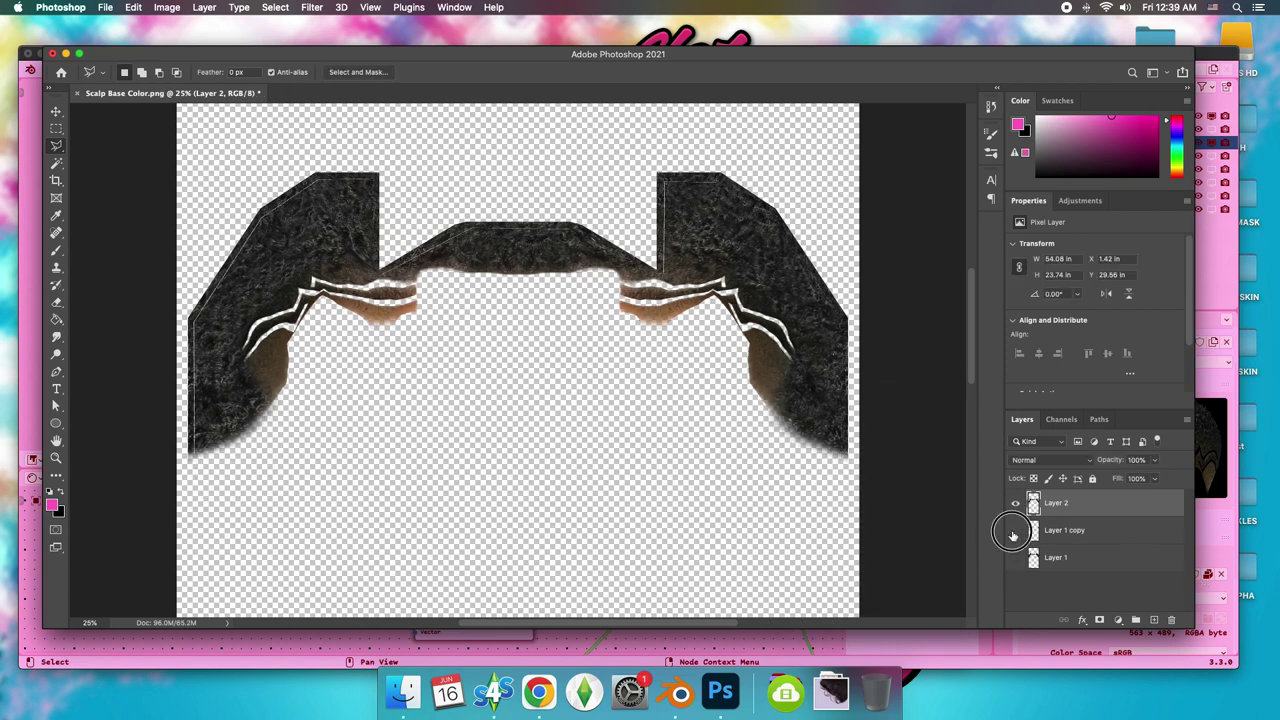
{"action": "left_click", "coordinate": [1016, 530]}
{"action": "left_click", "coordinate": [1016, 530]}
{"action": "left_click", "coordinate": [1016, 505]}
{"action": "left_click_drag", "start_coordinate": [1100, 505], "coordinate": [1172, 617]}
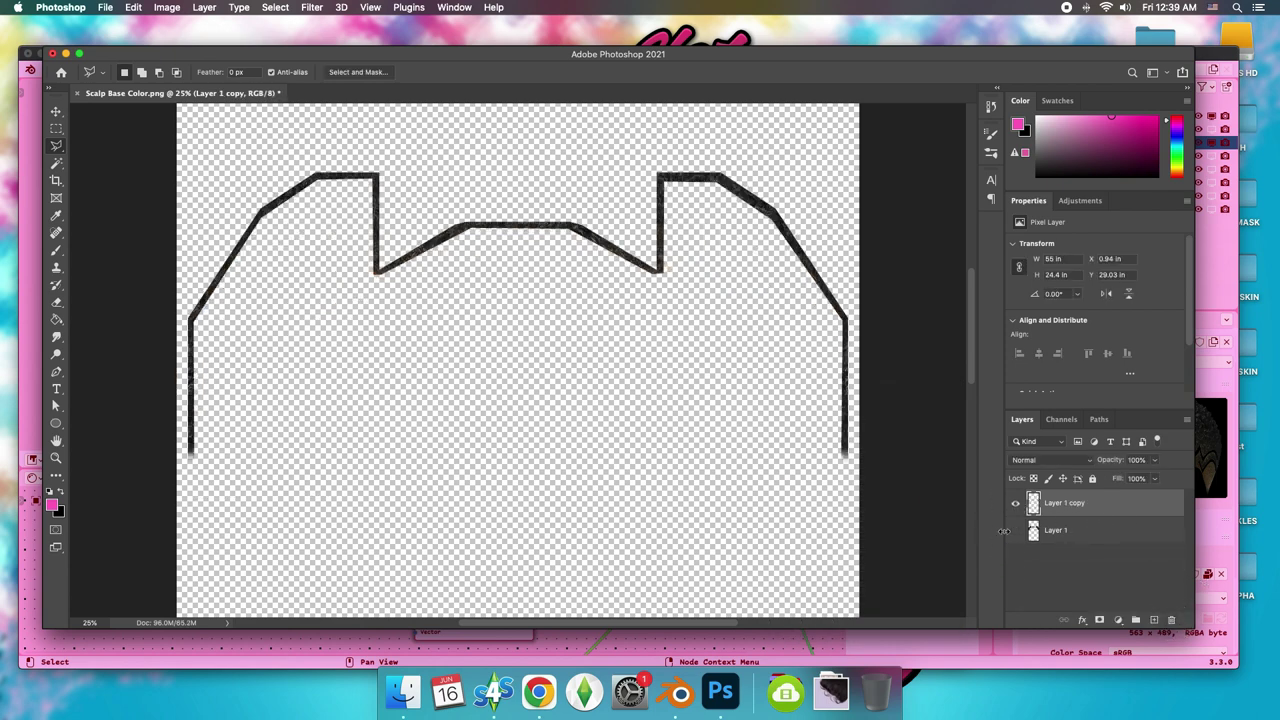
{"action": "left_click", "coordinate": [1016, 530]}
{"action": "left_click", "coordinate": [1016, 530]}
Enlarge the Layer 1 copy outline slightly with Free Transform to 55.46 × 24.93 in.
{"action": "key", "text": "super+t"}
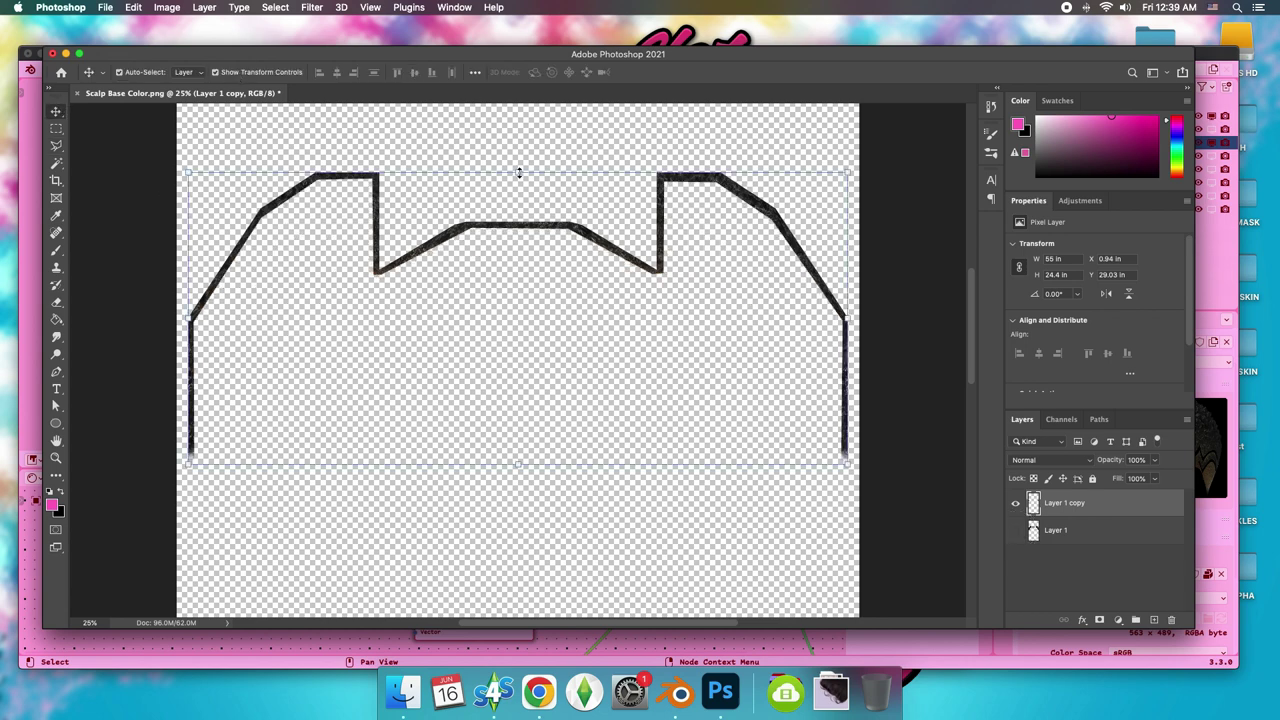
{"action": "left_click_drag", "start_coordinate": [518, 172], "coordinate": [518, 167]}
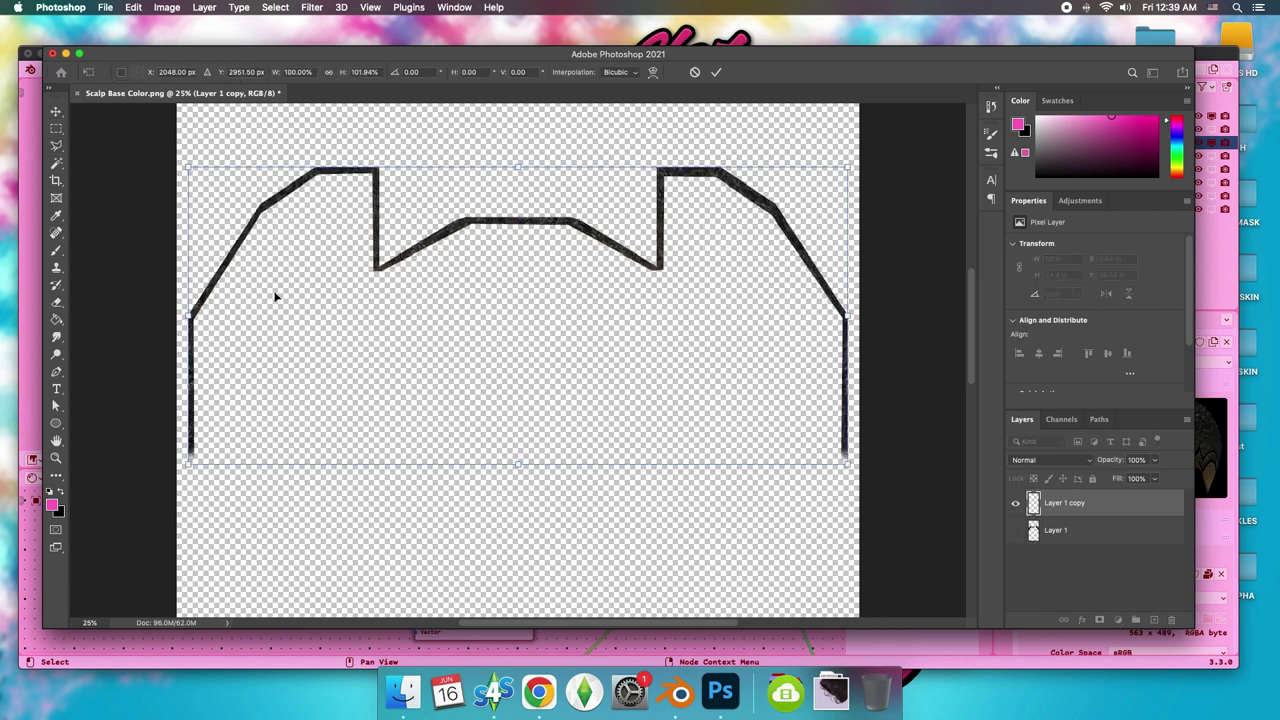
{"action": "left_click_drag", "start_coordinate": [189, 318], "coordinate": [185, 315]}
{"action": "key", "text": "Return"}
{"action": "left_click", "coordinate": [1016, 530]}
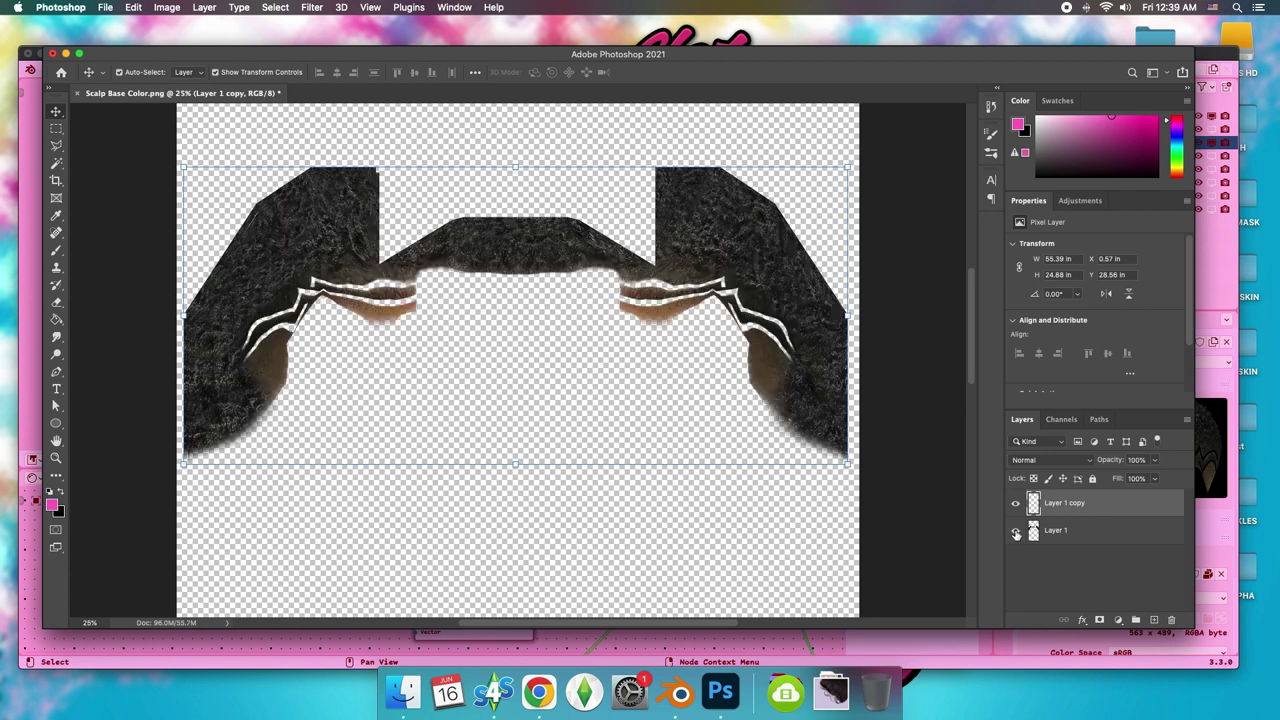
{"action": "key", "text": "super+t"}
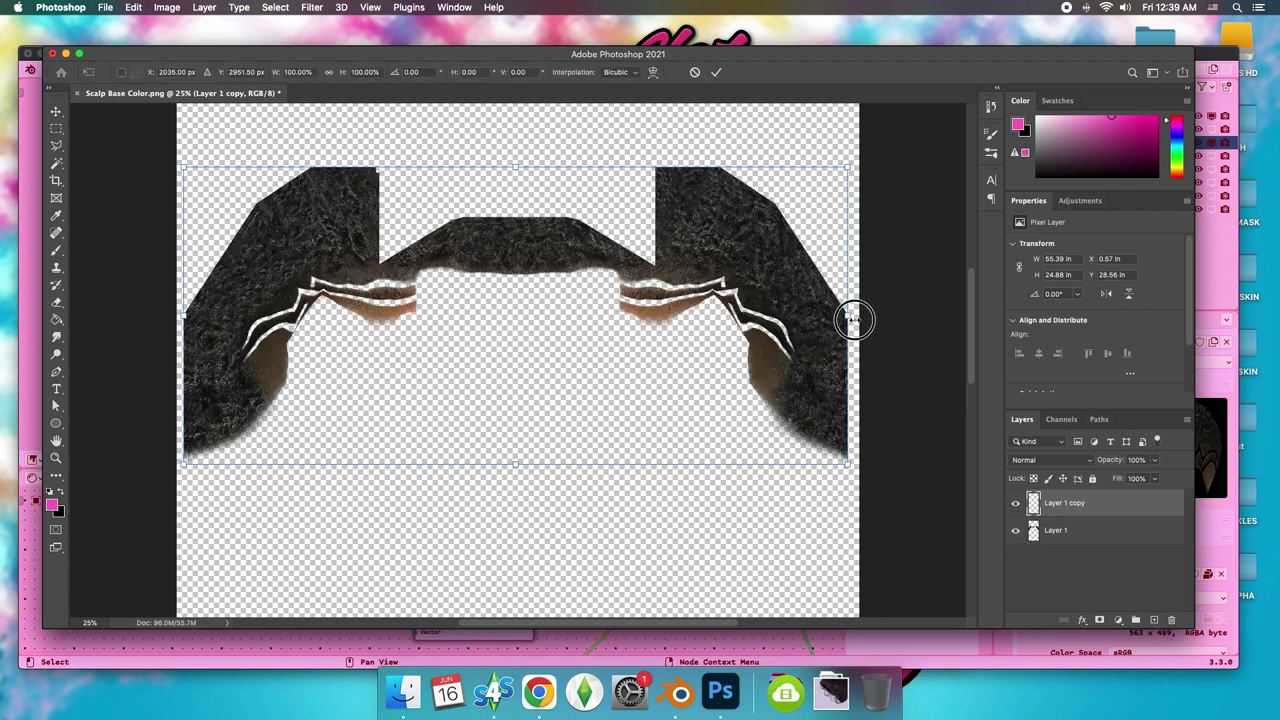
{"action": "left_click_drag", "start_coordinate": [858, 316], "coordinate": [857, 316]}
{"action": "left_click_drag", "start_coordinate": [515, 167], "coordinate": [516, 165]}
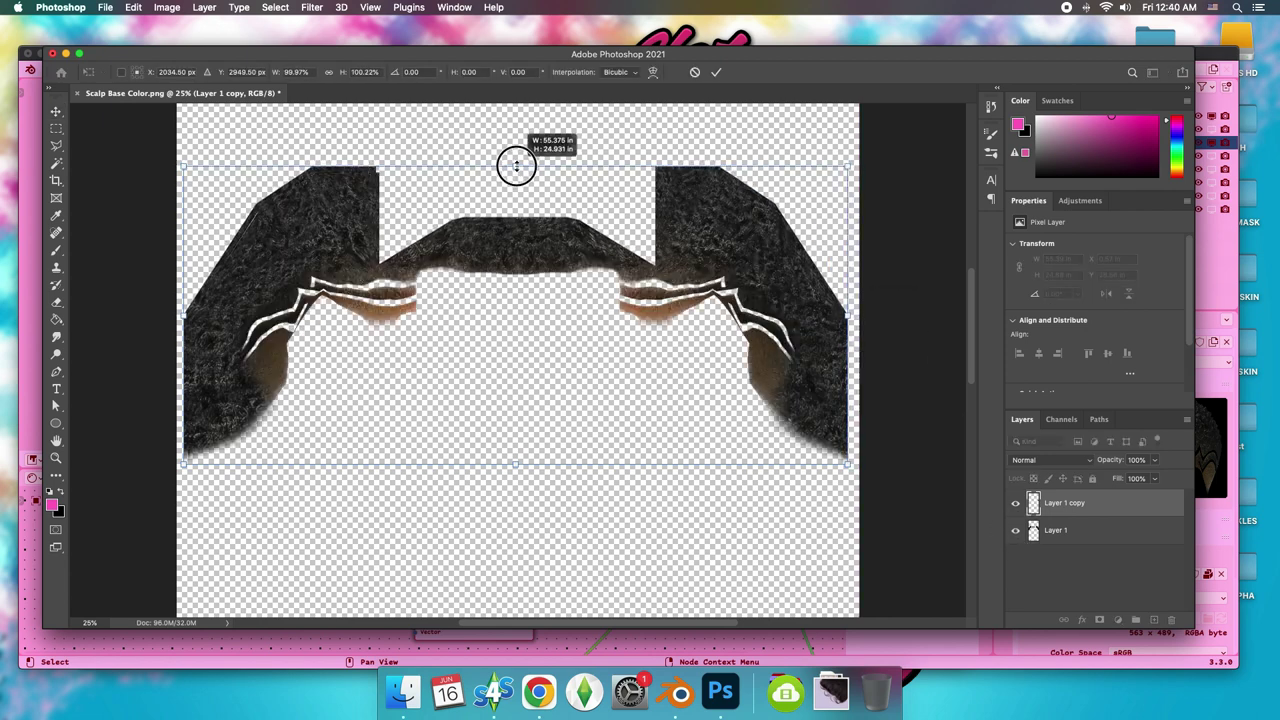
{"action": "left_click_drag", "start_coordinate": [184, 316], "coordinate": [182, 317]}
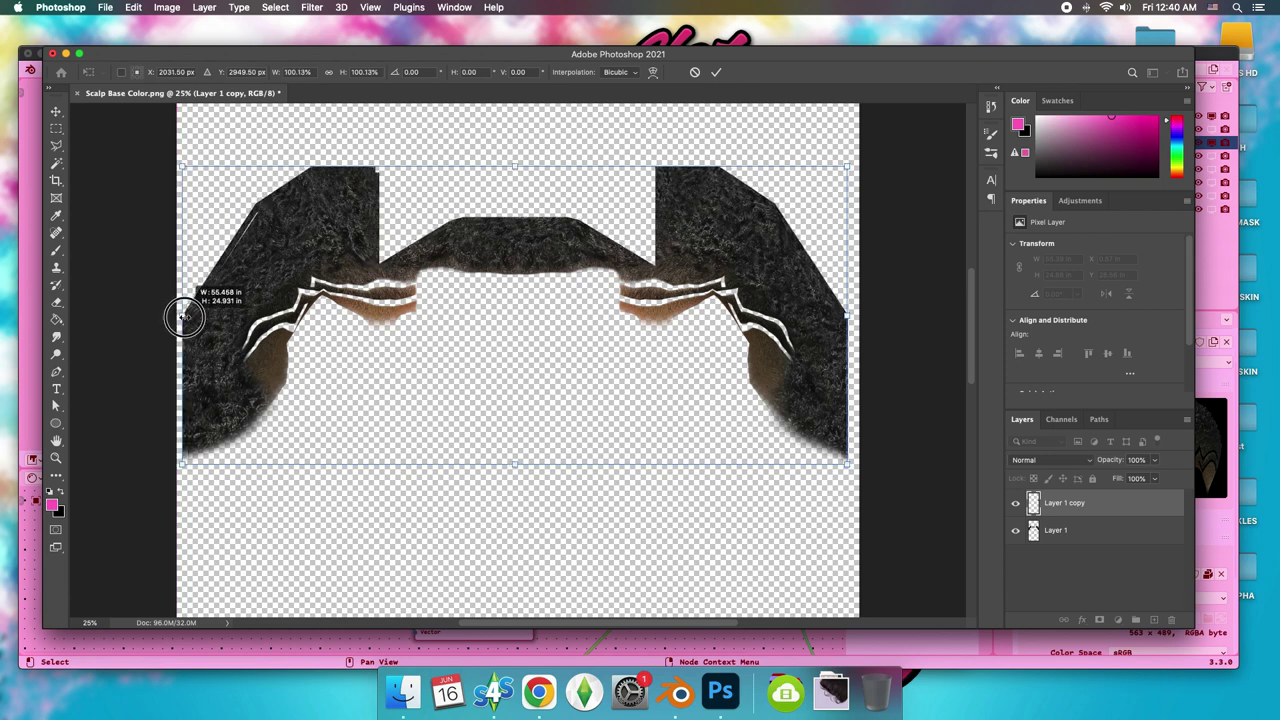
{"action": "key", "text": "Return"}
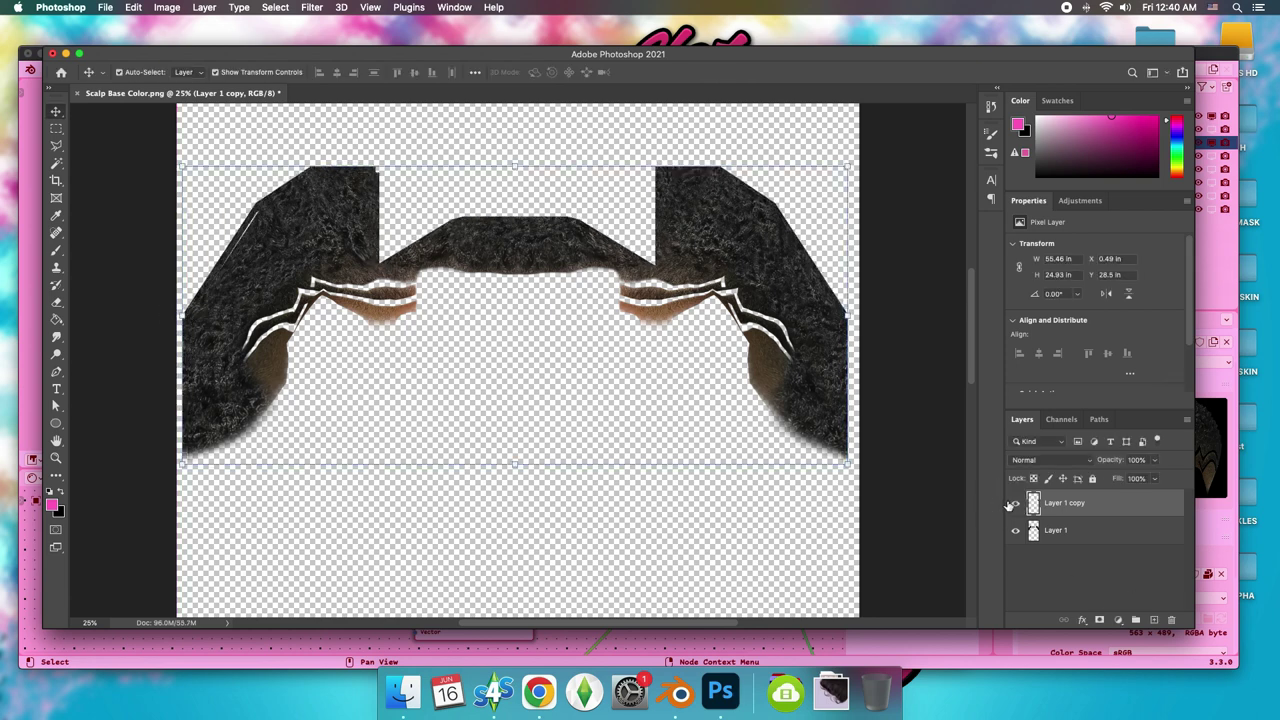
Marquee the right half of the hair and copy it onto a new layer.
{"action": "left_click", "coordinate": [1012, 503]}
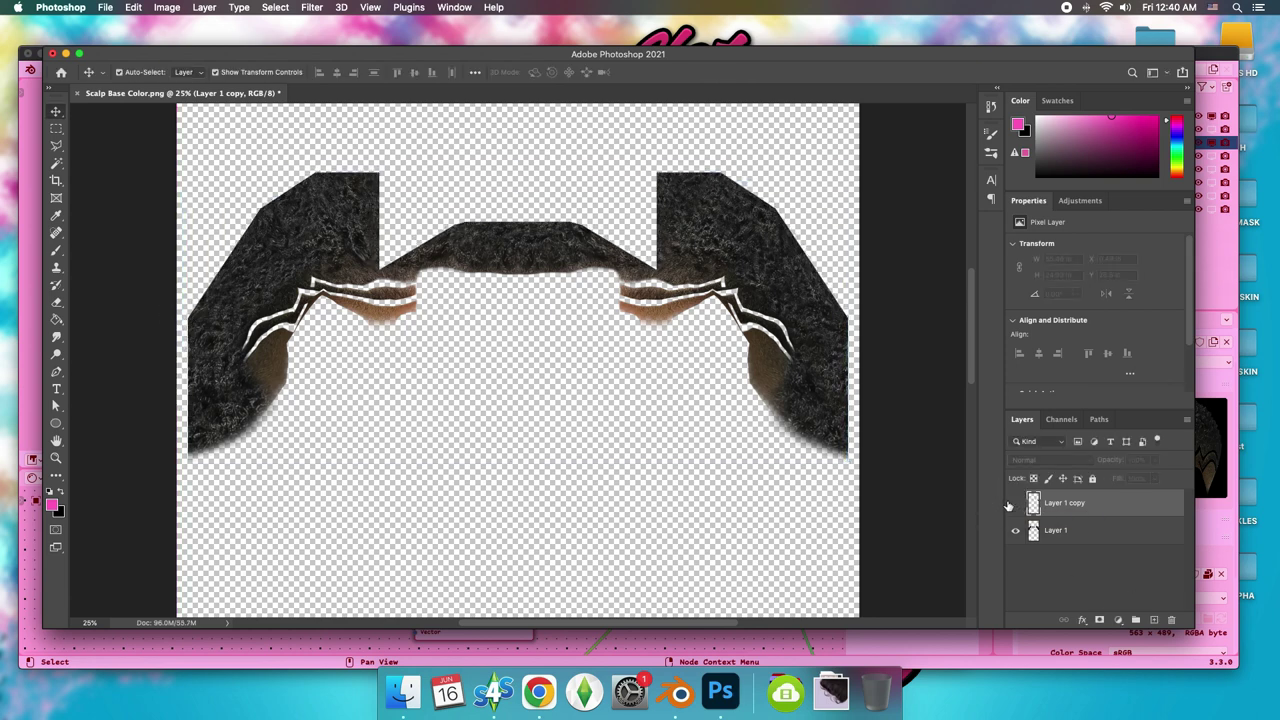
{"action": "left_click", "coordinate": [1012, 503]}
{"action": "left_click", "coordinate": [1012, 503]}
{"action": "left_click", "coordinate": [1012, 503]}
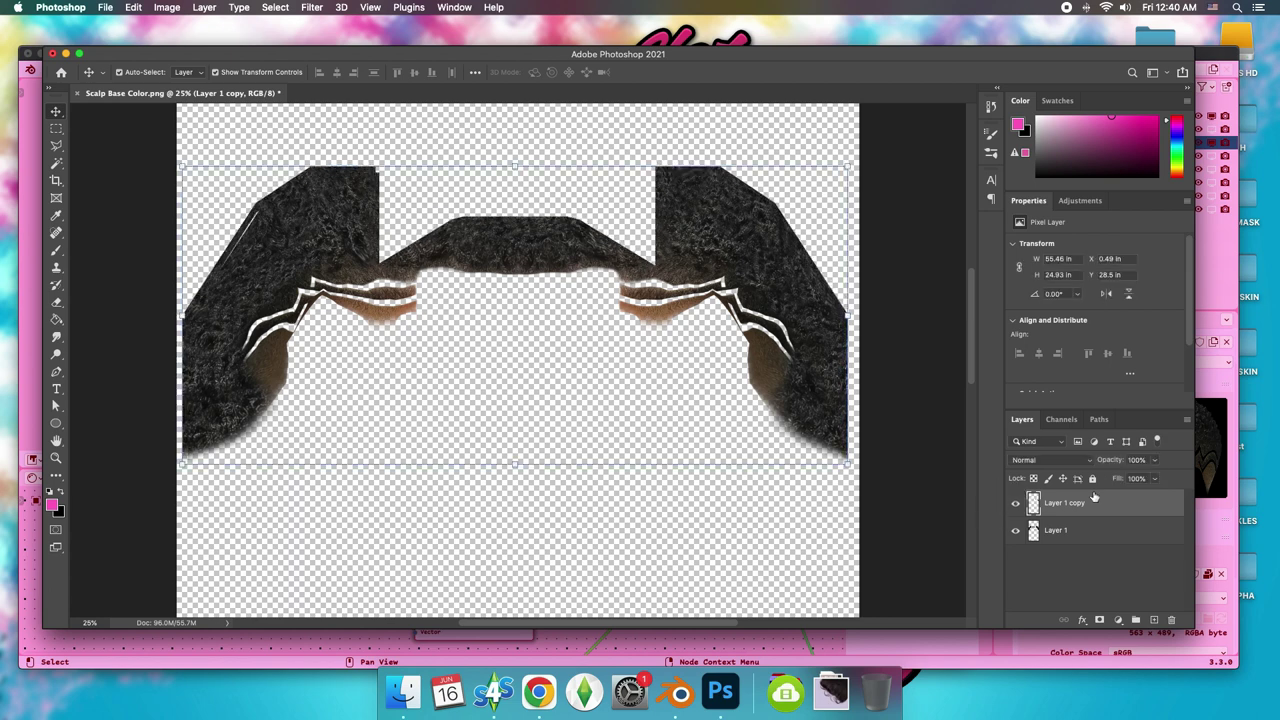
{"action": "left_click", "coordinate": [56, 128]}
{"action": "left_click_drag", "start_coordinate": [180, 106], "coordinate": [518, 549]}
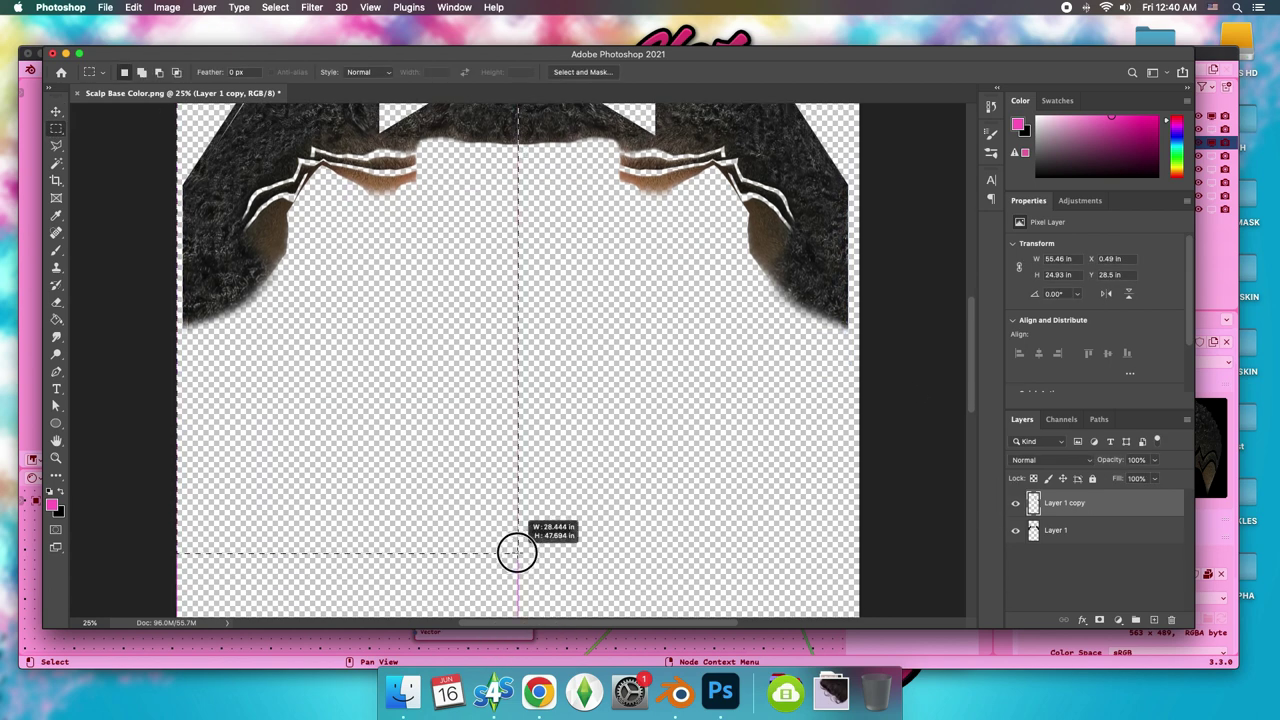
{"action": "right_click", "coordinate": [424, 346]}
{"action": "left_click", "coordinate": [465, 437]}
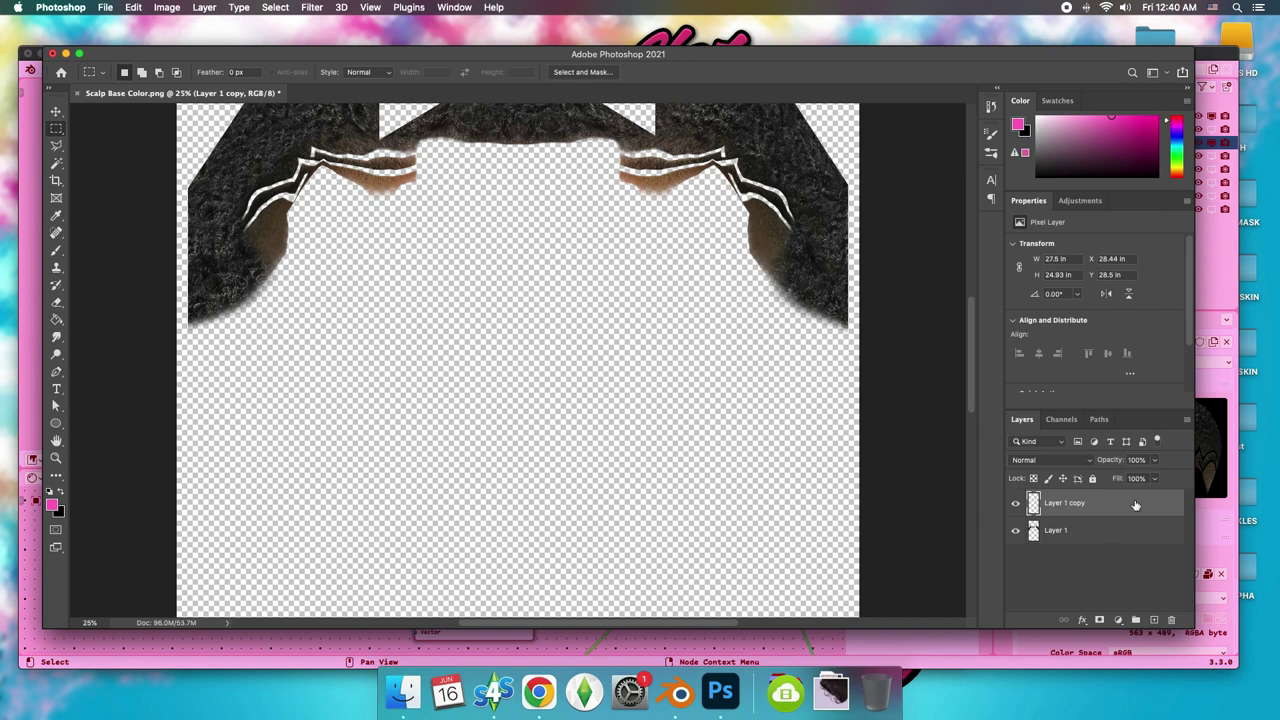
Flip the copied half horizontally and move it onto the left side.
{"action": "scroll", "coordinate": [668, 390], "scroll_direction": "up", "scroll_amount": 3}
{"action": "left_click", "coordinate": [133, 7]}
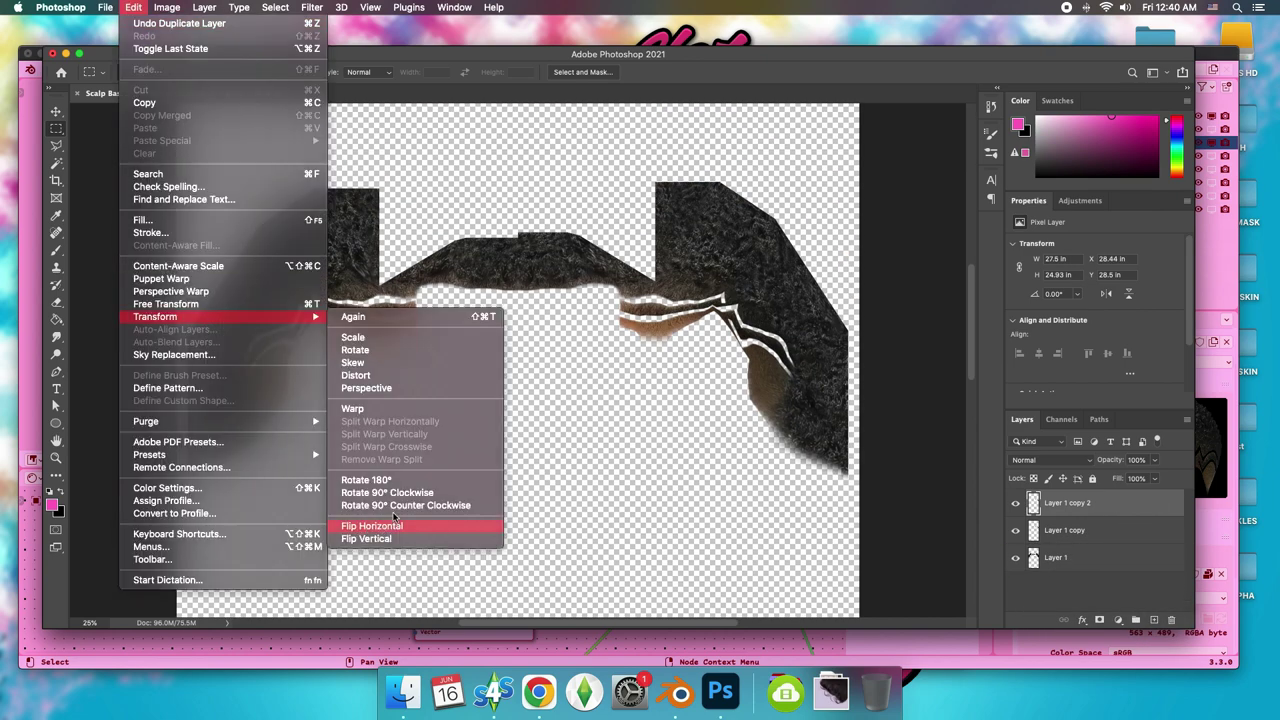
{"action": "left_click", "coordinate": [460, 528]}
{"action": "left_click", "coordinate": [56, 110]}
{"action": "left_click_drag", "start_coordinate": [609, 207], "coordinate": [277, 207]}
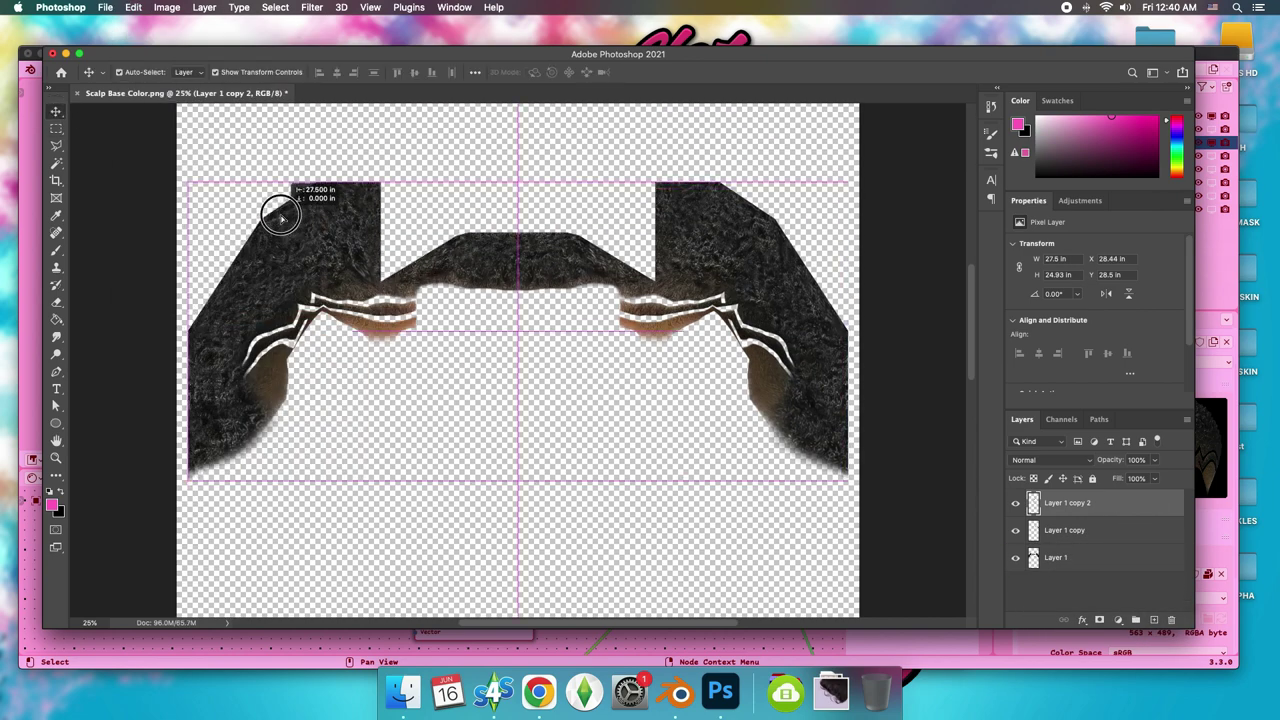
{"action": "left_click", "coordinate": [225, 72]}
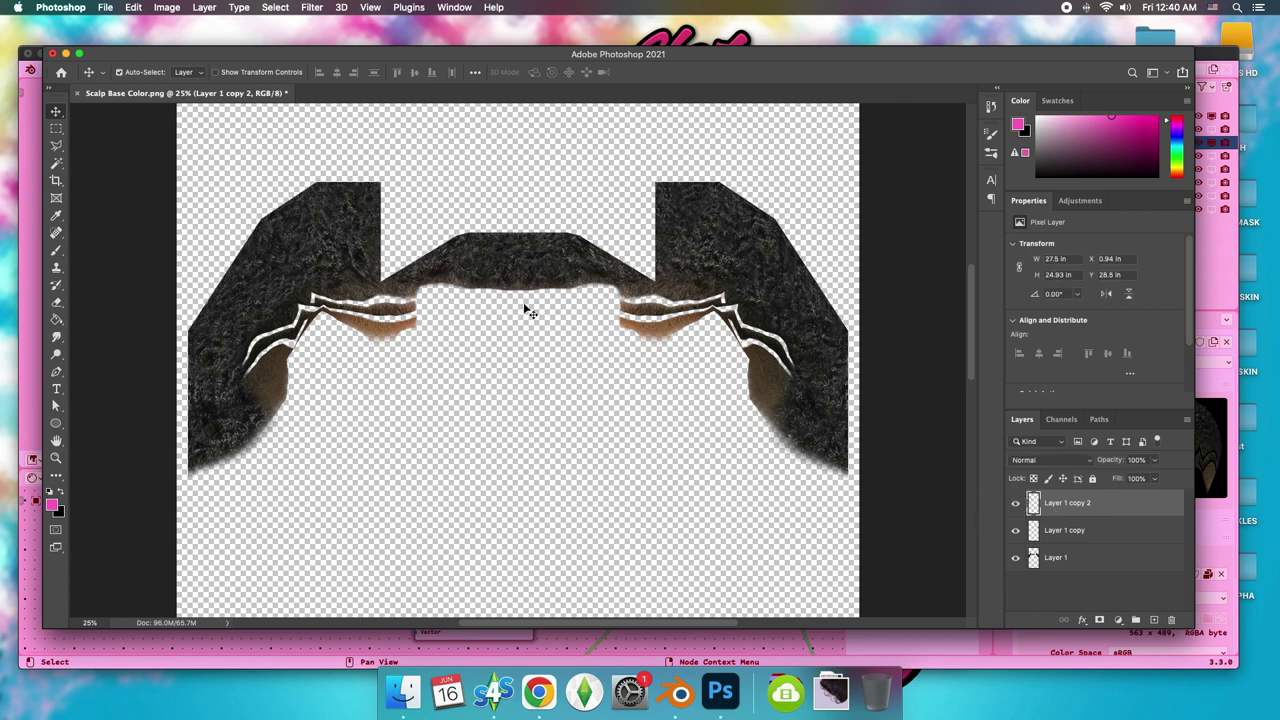
Merge the mirrored half into Layer 1 copy and place that layer below Layer 1.
{"action": "left_click_drag", "start_coordinate": [385, 240], "coordinate": [383, 246]}
{"action": "key", "text": "ctrl+z"}
{"action": "right_click", "coordinate": [1115, 503]}
{"action": "left_click", "coordinate": [1057, 480]}
{"action": "left_click_drag", "start_coordinate": [1089, 510], "coordinate": [1083, 548]}
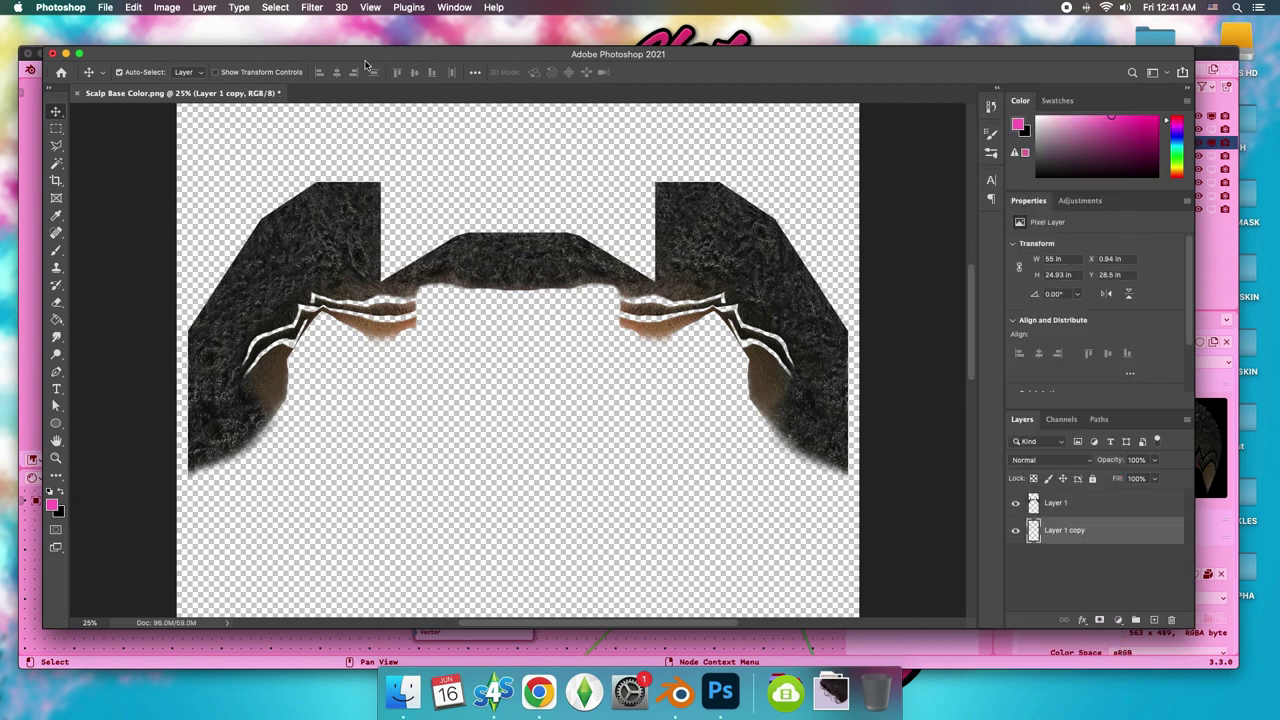
Erase the middle hair's bottom edge on Layer 1 with vertical symmetry enabled.
{"action": "left_click", "coordinate": [369, 7]}
{"action": "left_click", "coordinate": [390, 115]}
{"action": "left_click", "coordinate": [369, 7]}
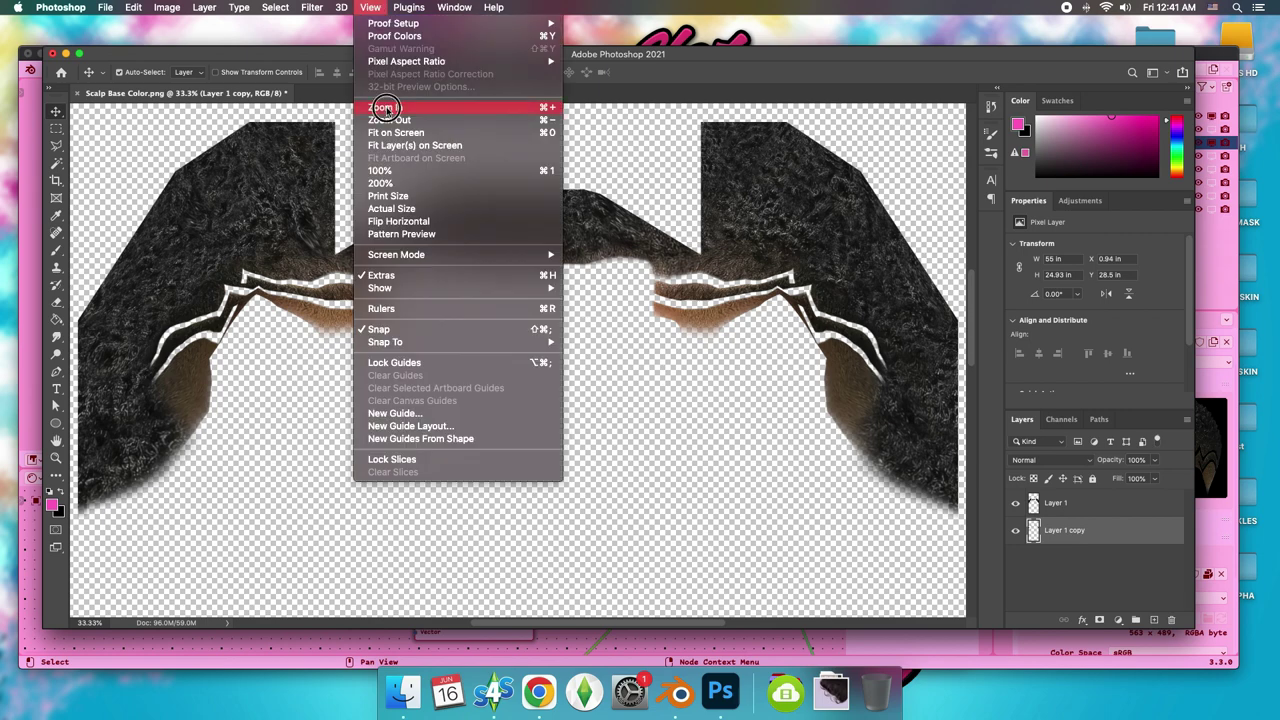
{"action": "left_click", "coordinate": [390, 115]}
{"action": "left_click", "coordinate": [369, 7]}
{"action": "left_click", "coordinate": [400, 115]}
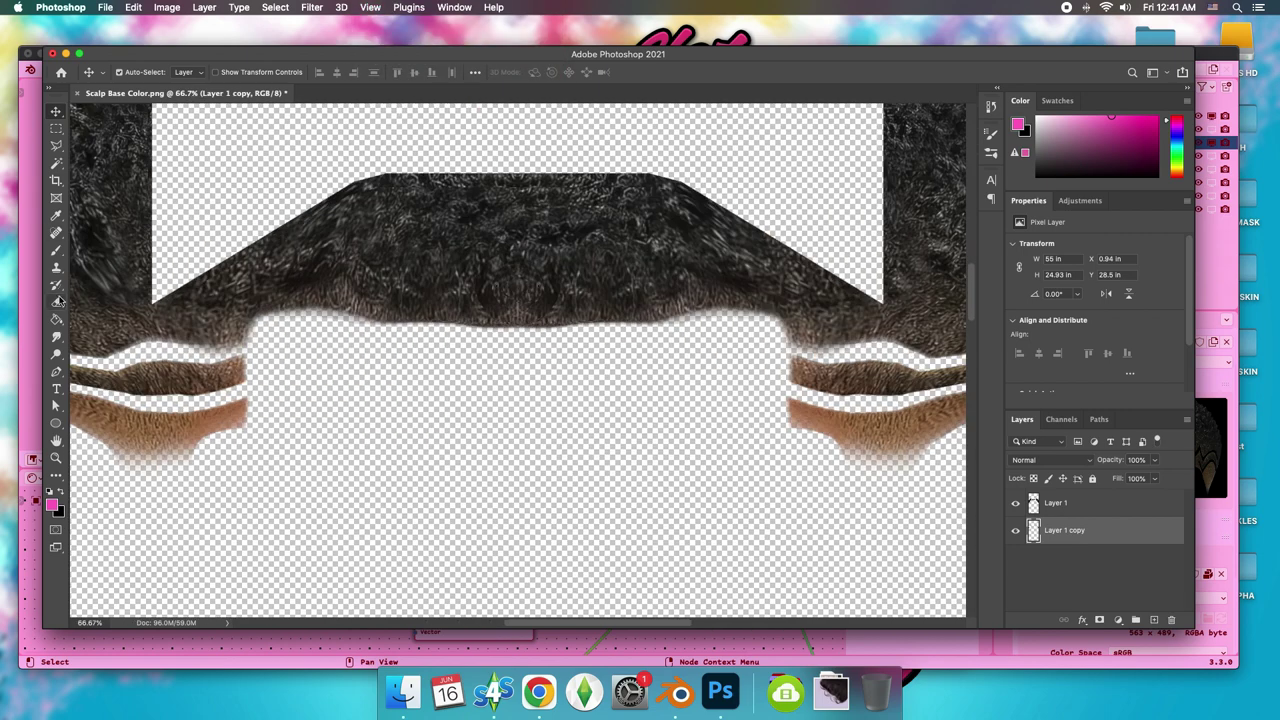
{"action": "left_click", "coordinate": [57, 300]}
{"action": "left_click", "coordinate": [1070, 504]}
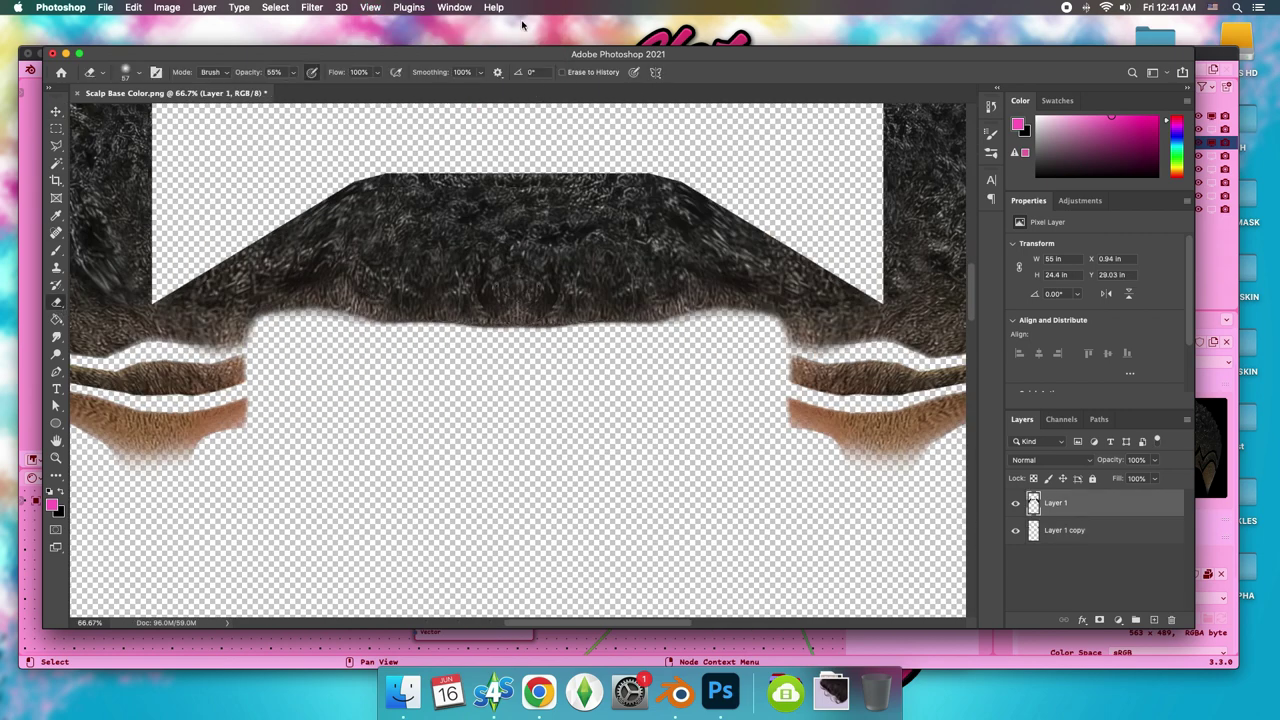
{"action": "left_click", "coordinate": [655, 72]}
{"action": "left_click", "coordinate": [700, 117]}
{"action": "left_click", "coordinate": [660, 72]}
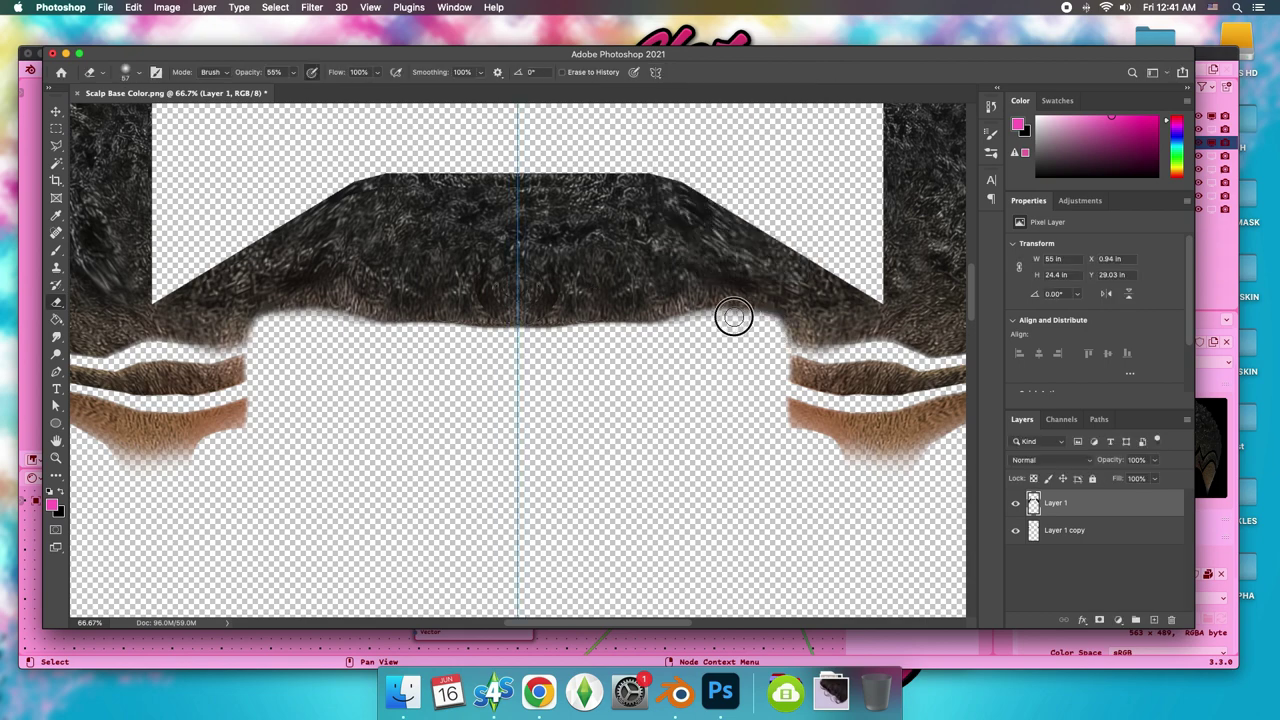
{"action": "left_click_drag", "start_coordinate": [664, 327], "coordinate": [466, 329]}
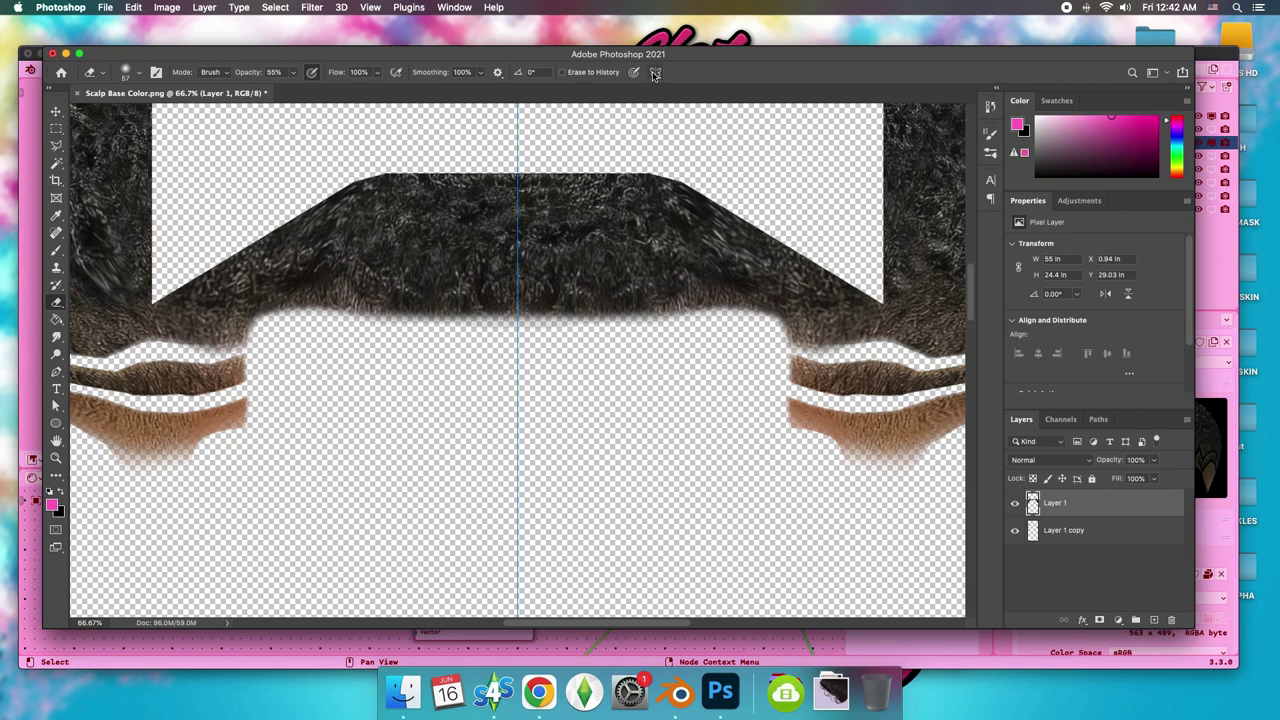
Check the erased edge by toggling Layer 1, zoom out, and bring up Save As.
{"action": "left_click", "coordinate": [370, 7]}
{"action": "left_click", "coordinate": [402, 127]}
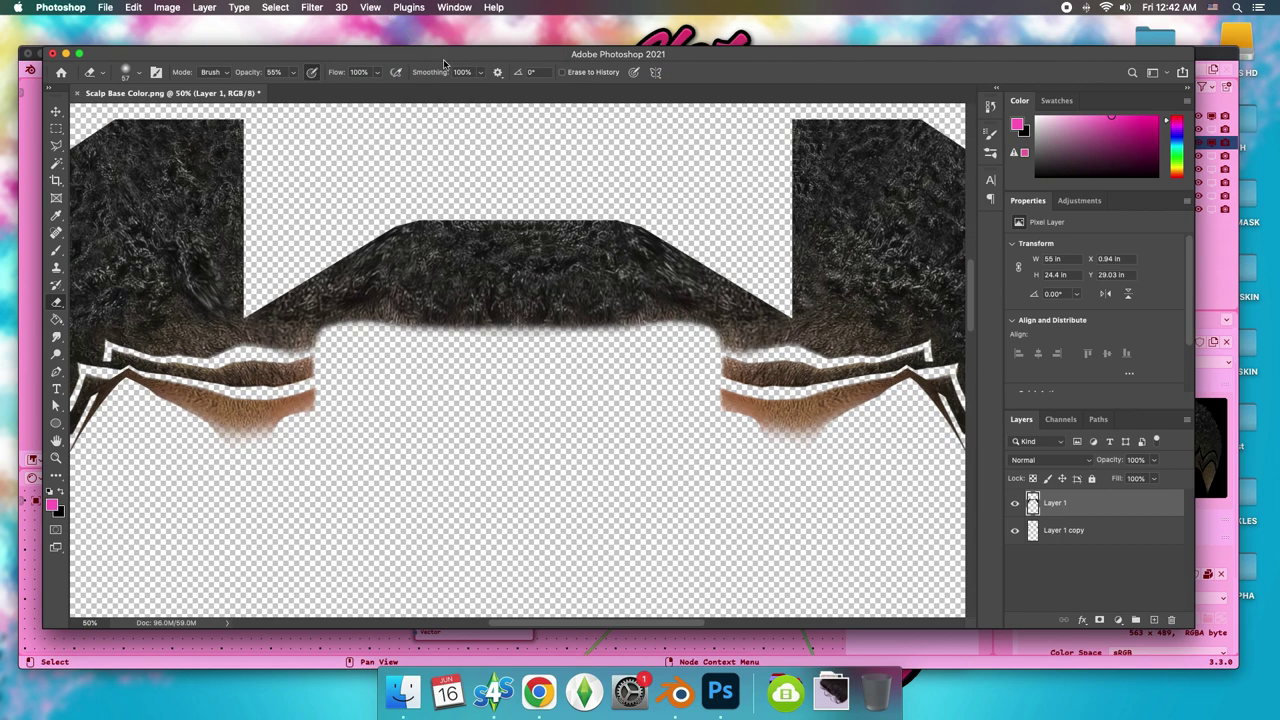
{"action": "left_click", "coordinate": [1015, 503]}
{"action": "left_click", "coordinate": [1015, 503]}
{"action": "left_click", "coordinate": [1015, 503]}
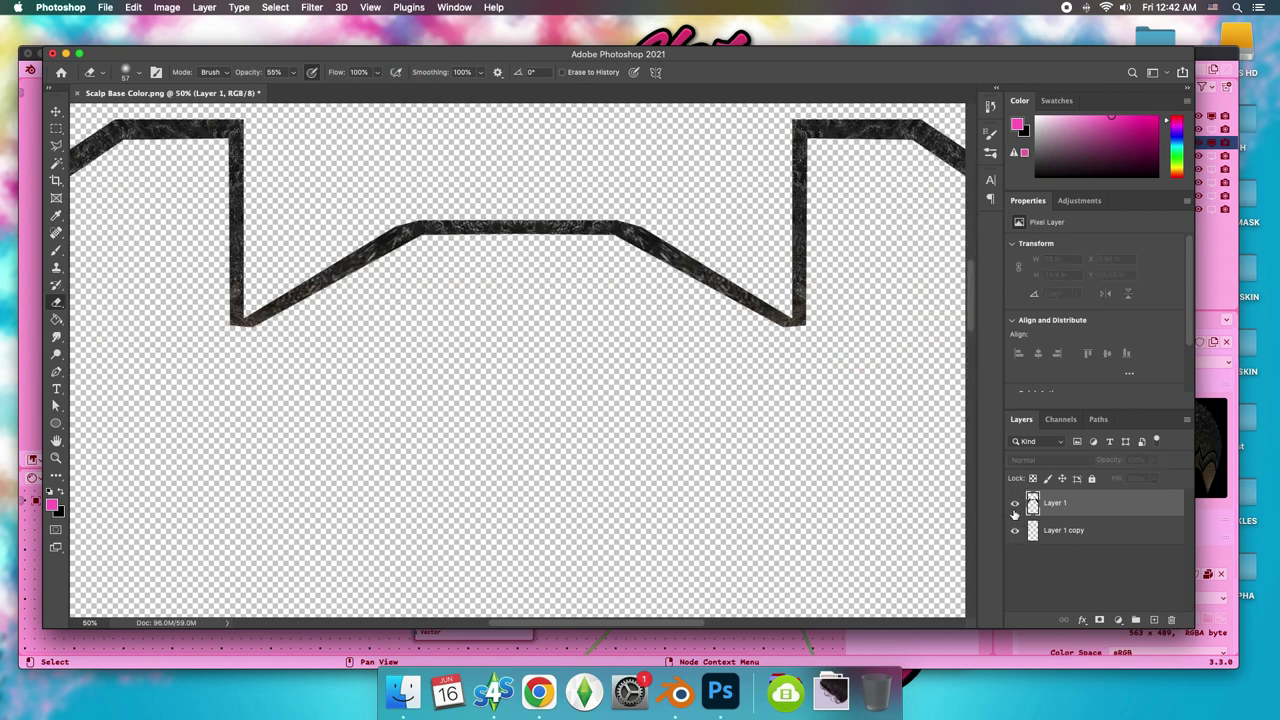
{"action": "left_click", "coordinate": [1015, 503]}
{"action": "left_click", "coordinate": [366, 7]}
{"action": "left_click", "coordinate": [380, 120]}
{"action": "left_click", "coordinate": [370, 7]}
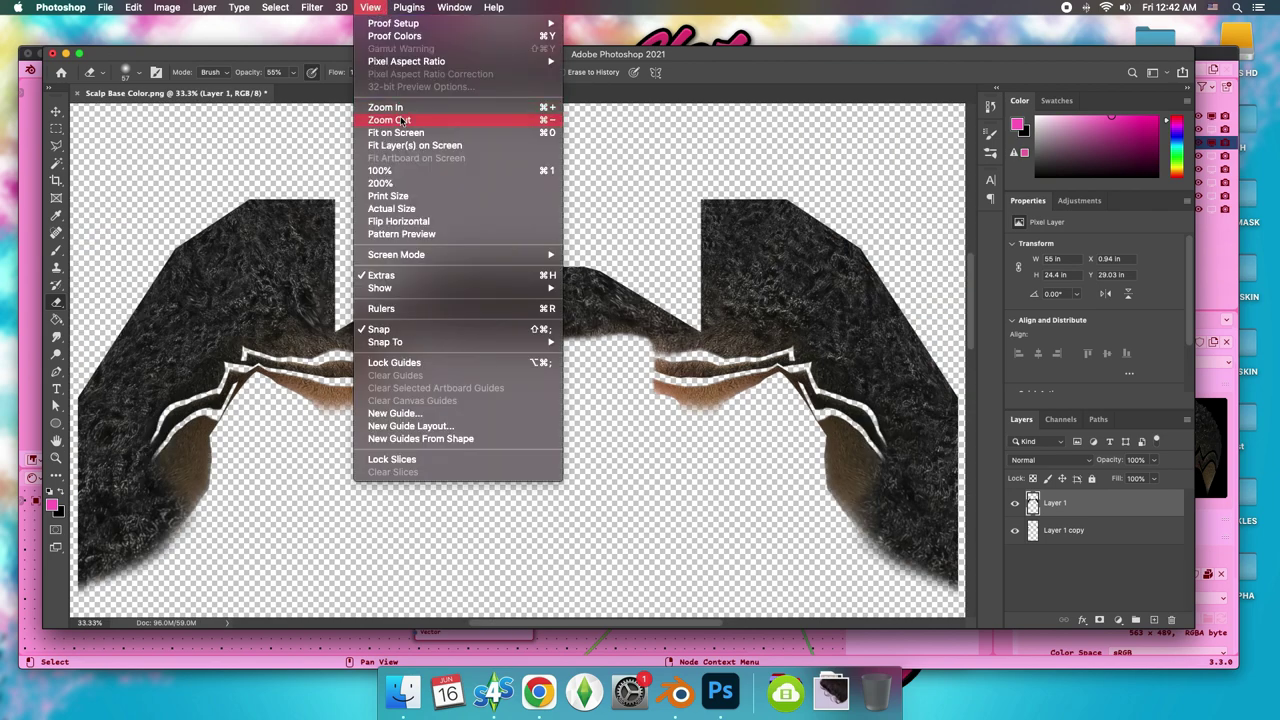
{"action": "left_click", "coordinate": [380, 120]}
{"action": "left_click", "coordinate": [104, 7]}
{"action": "left_click", "coordinate": [160, 158]}
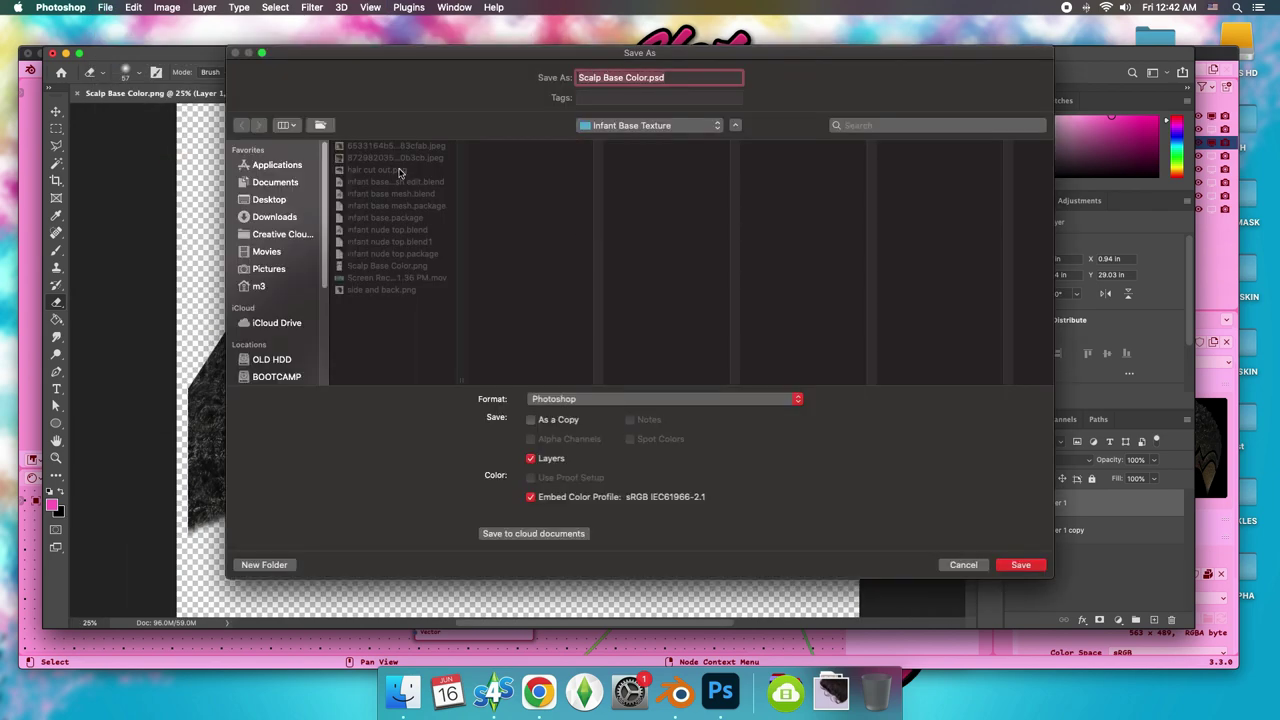
Save the texture as a PNG named 'Scalp Base Color Edit', accepting the PNG options.
{"action": "left_click", "coordinate": [406, 268]}
{"action": "type", "text": "Edit"}
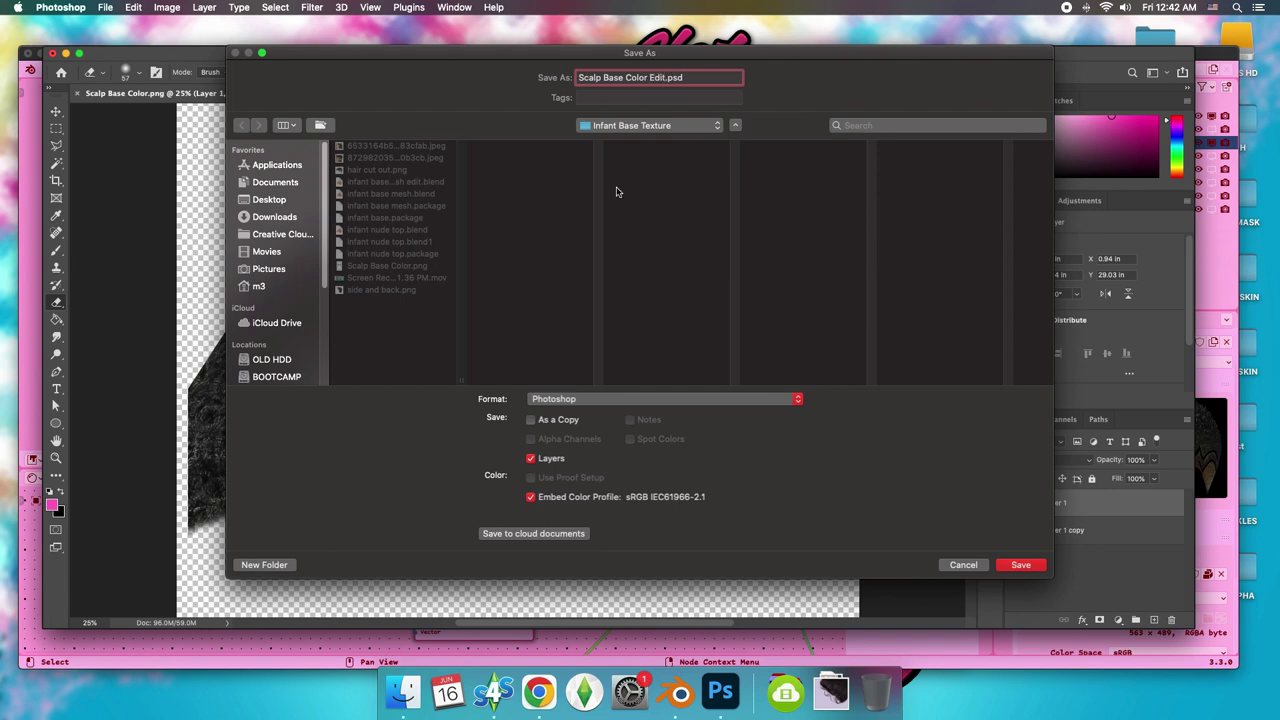
{"action": "left_click", "coordinate": [665, 398]}
{"action": "left_click", "coordinate": [600, 584]}
{"action": "left_click", "coordinate": [1020, 565]}
{"action": "left_click", "coordinate": [748, 296]}
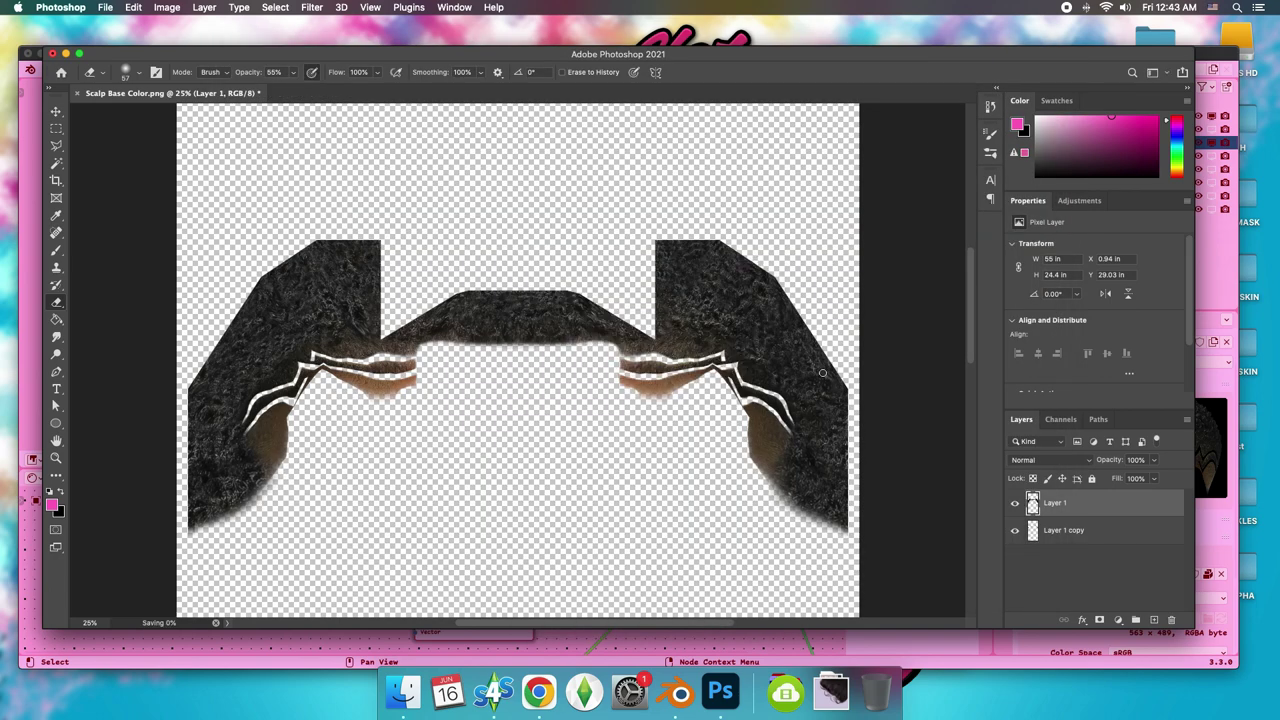
Import Scalp Base Color Edit.png as the infant's texture and orbit to inspect the zigzag lines.
{"action": "left_click_drag", "start_coordinate": [558, 549], "coordinate": [561, 485]}
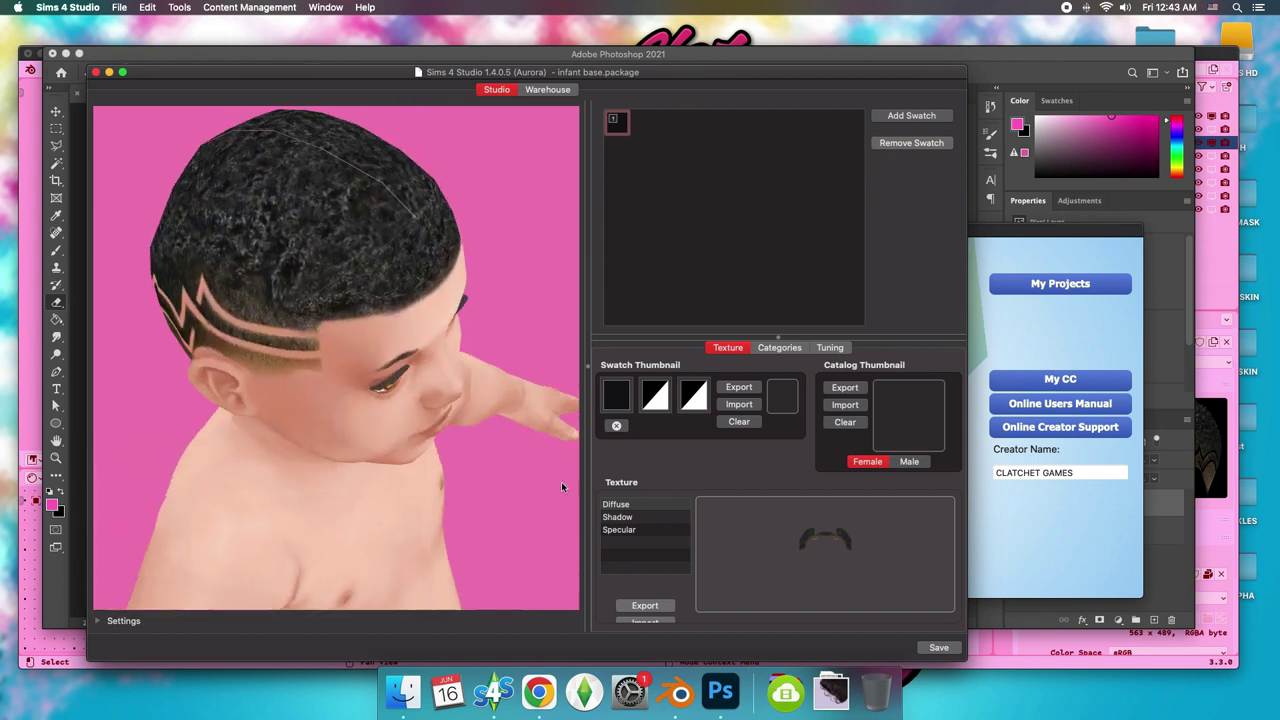
{"action": "left_click", "coordinate": [657, 623]}
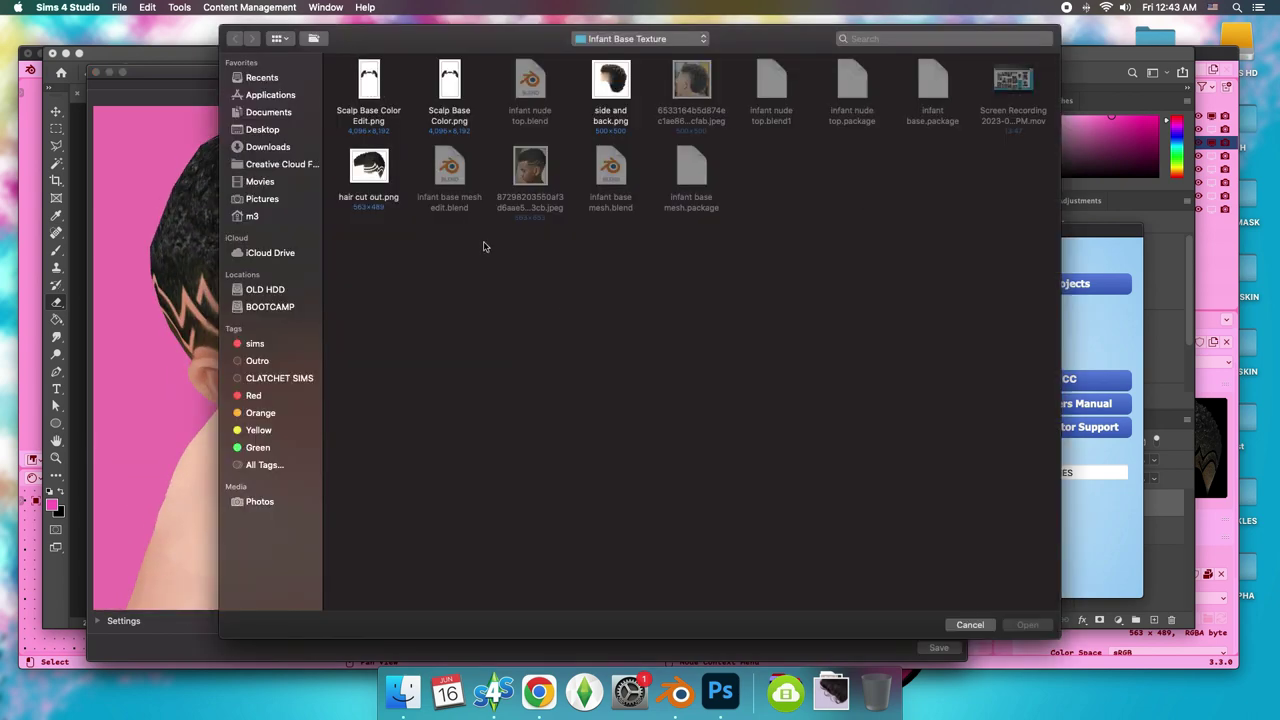
{"action": "double_click", "coordinate": [378, 88]}
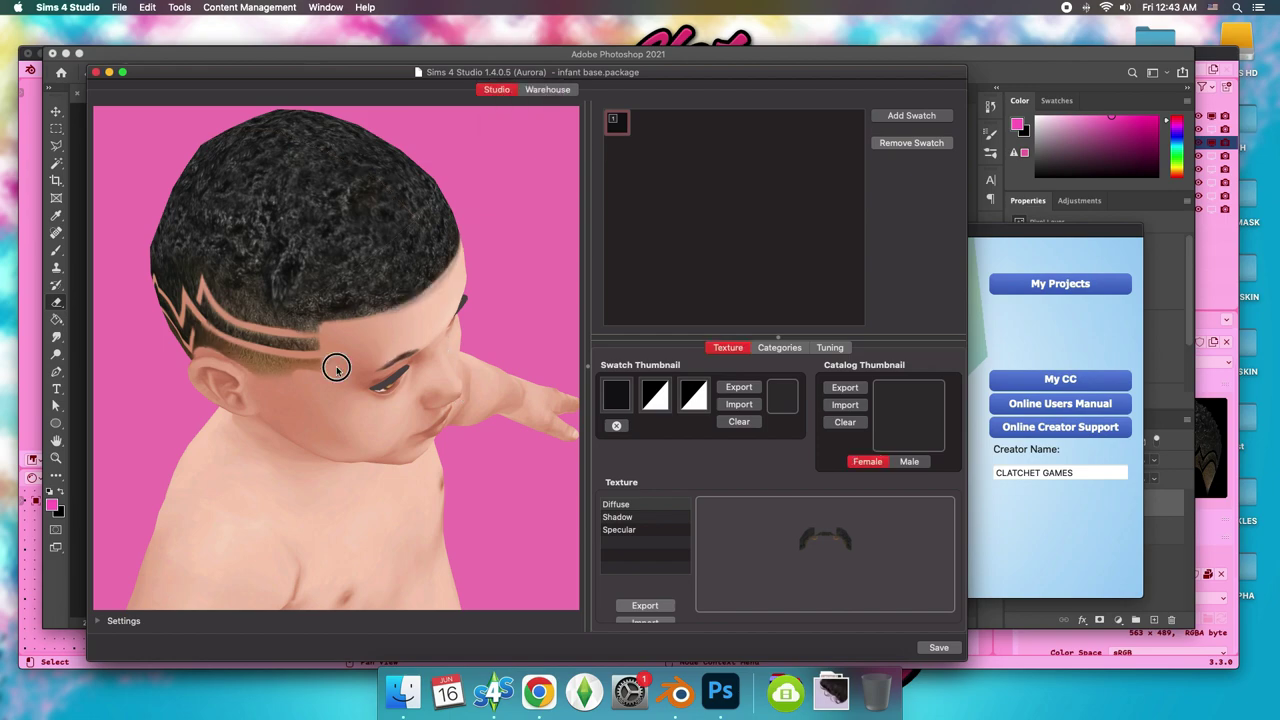
{"action": "mouse_move", "coordinate": [336, 368]}
{"action": "left_mouse_down"}
{"action": "mouse_move", "coordinate": [417, 406]}
{"action": "mouse_move", "coordinate": [526, 409]}
{"action": "mouse_move", "coordinate": [306, 394]}
{"action": "mouse_move", "coordinate": [314, 349]}
{"action": "mouse_move", "coordinate": [346, 386]}
{"action": "mouse_move", "coordinate": [463, 410]}
{"action": "mouse_move", "coordinate": [335, 276]}
{"action": "left_mouse_up"}
{"action": "mouse_move", "coordinate": [319, 359]}
{"action": "left_mouse_down"}
{"action": "mouse_move", "coordinate": [351, 297]}
{"action": "mouse_move", "coordinate": [334, 334]}
{"action": "left_mouse_up"}
{"action": "left_click", "coordinate": [720, 692]}
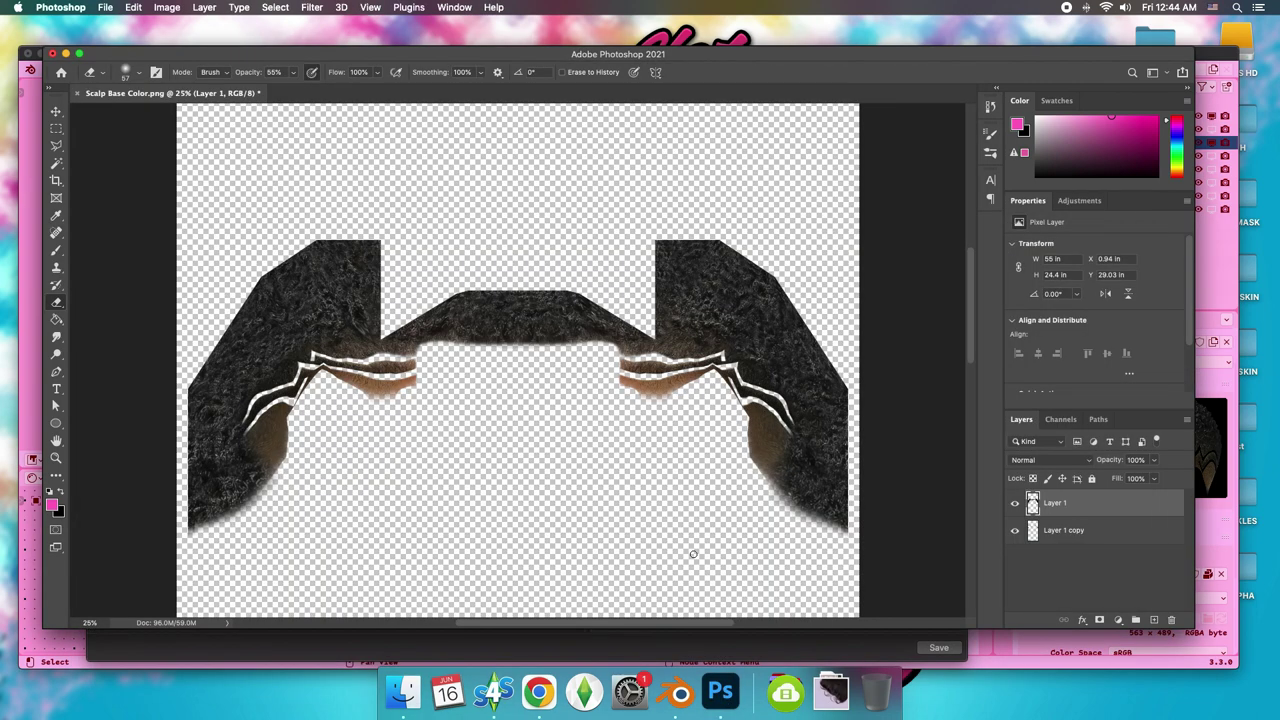
Duplicate Layer 1 copy and stretch the duplicate slightly wider.
{"action": "left_click", "coordinate": [1015, 531]}
{"action": "left_click", "coordinate": [1015, 531]}
{"action": "left_click", "coordinate": [1015, 531]}
{"action": "left_click", "coordinate": [1015, 531]}
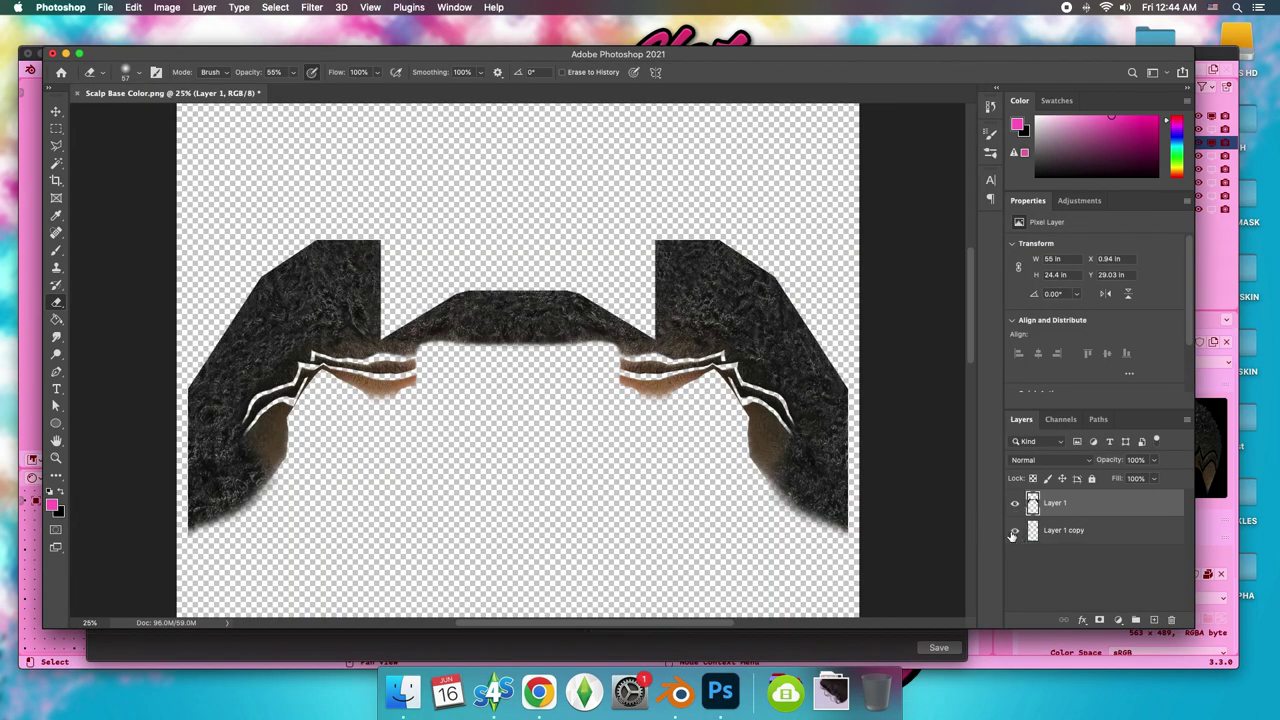
{"action": "left_click", "coordinate": [1095, 533]}
{"action": "left_click_drag", "start_coordinate": [1095, 533], "coordinate": [1154, 620]}
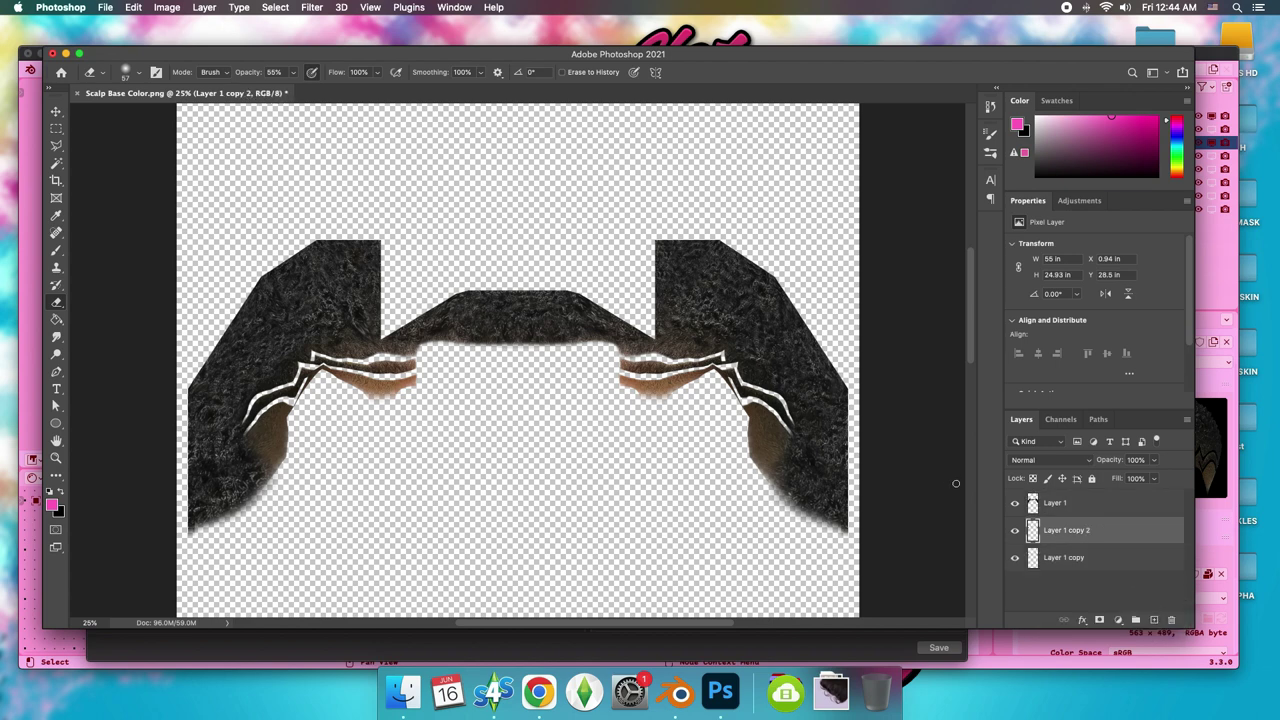
{"action": "key", "text": "ctrl+t"}
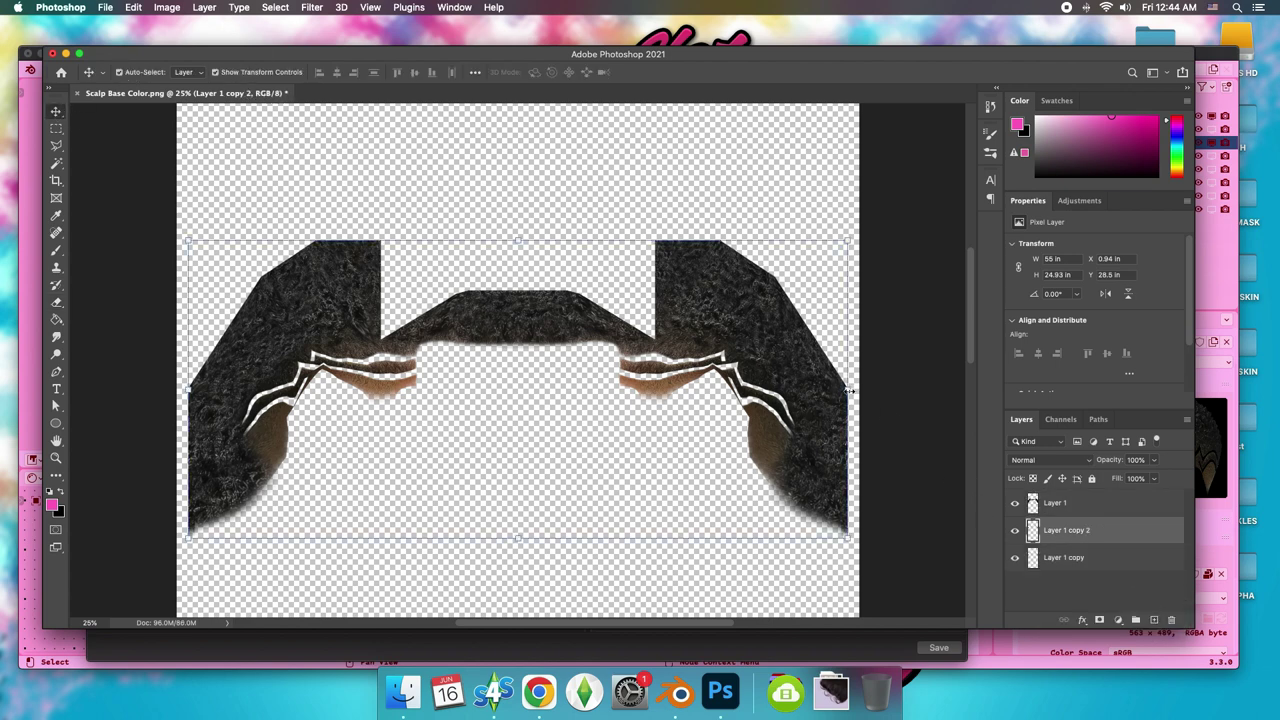
{"action": "left_click_drag", "start_coordinate": [848, 388], "coordinate": [853, 388]}
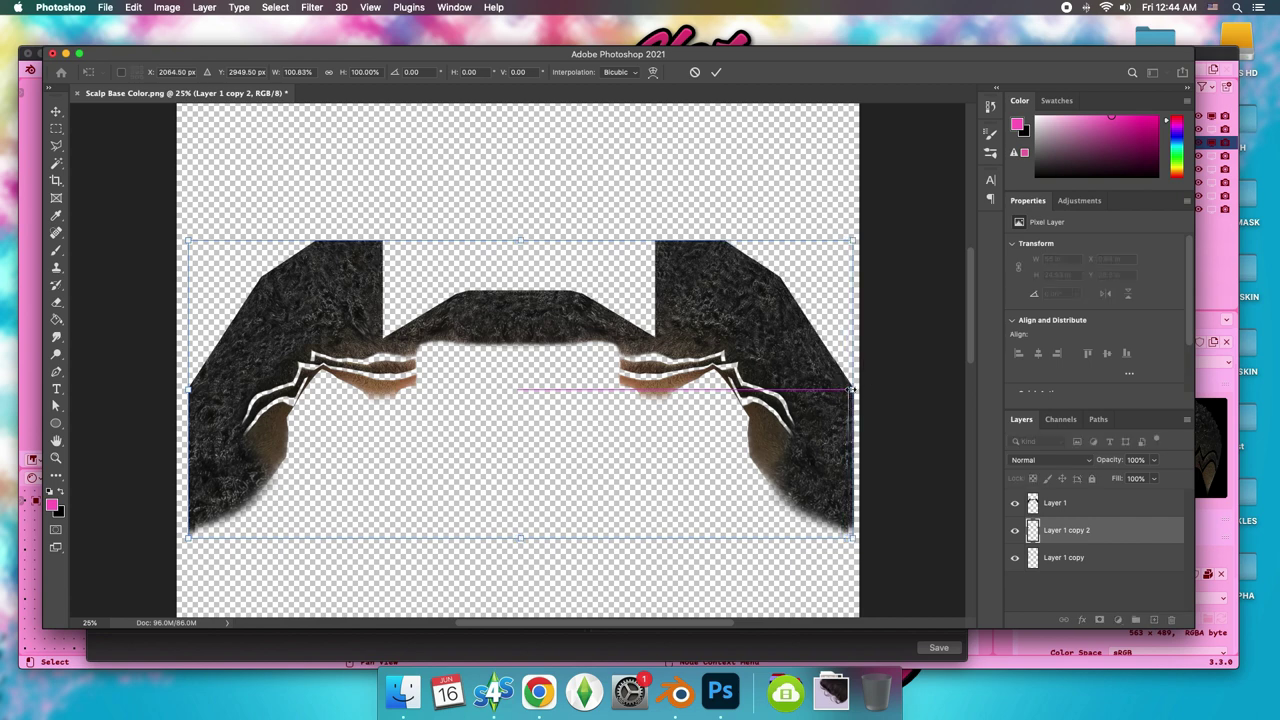
{"action": "key", "text": "Return"}
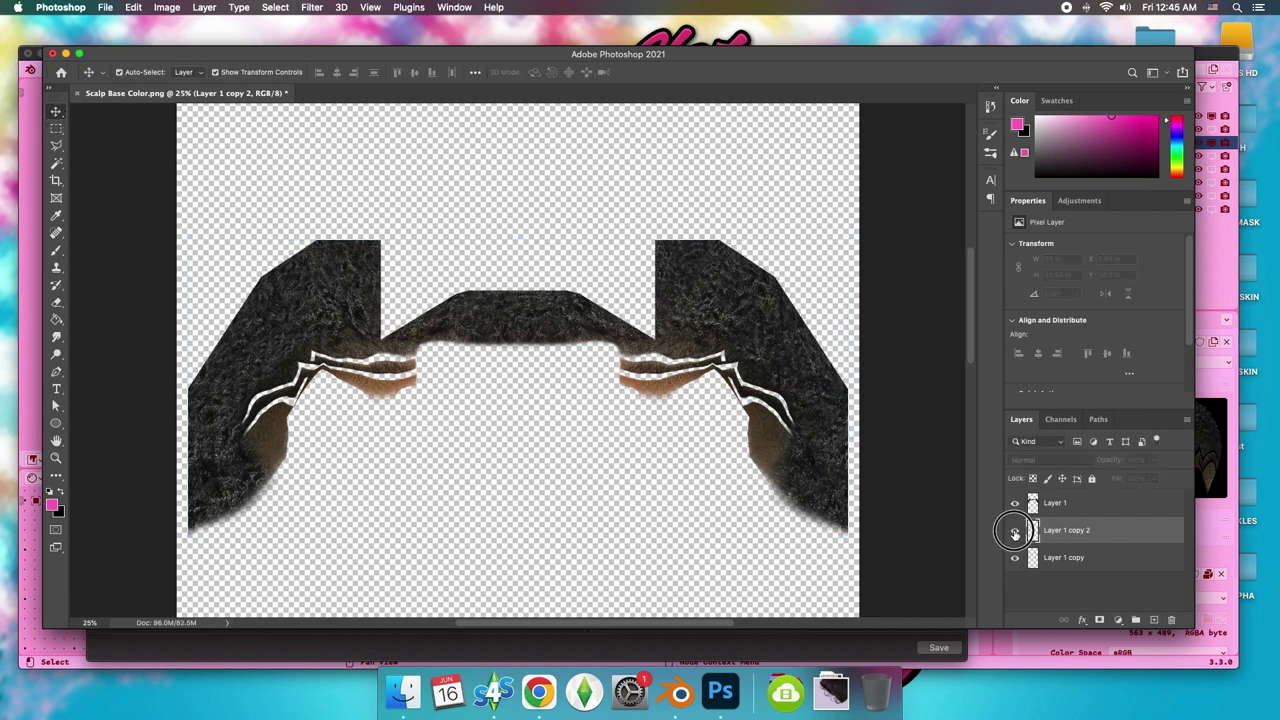
Copy half of the hair, up to the canvas centre line, onto a new layer and duplicate it.
{"action": "left_click", "coordinate": [56, 128]}
{"action": "left_click_drag", "start_coordinate": [138, 137], "coordinate": [520, 520]}
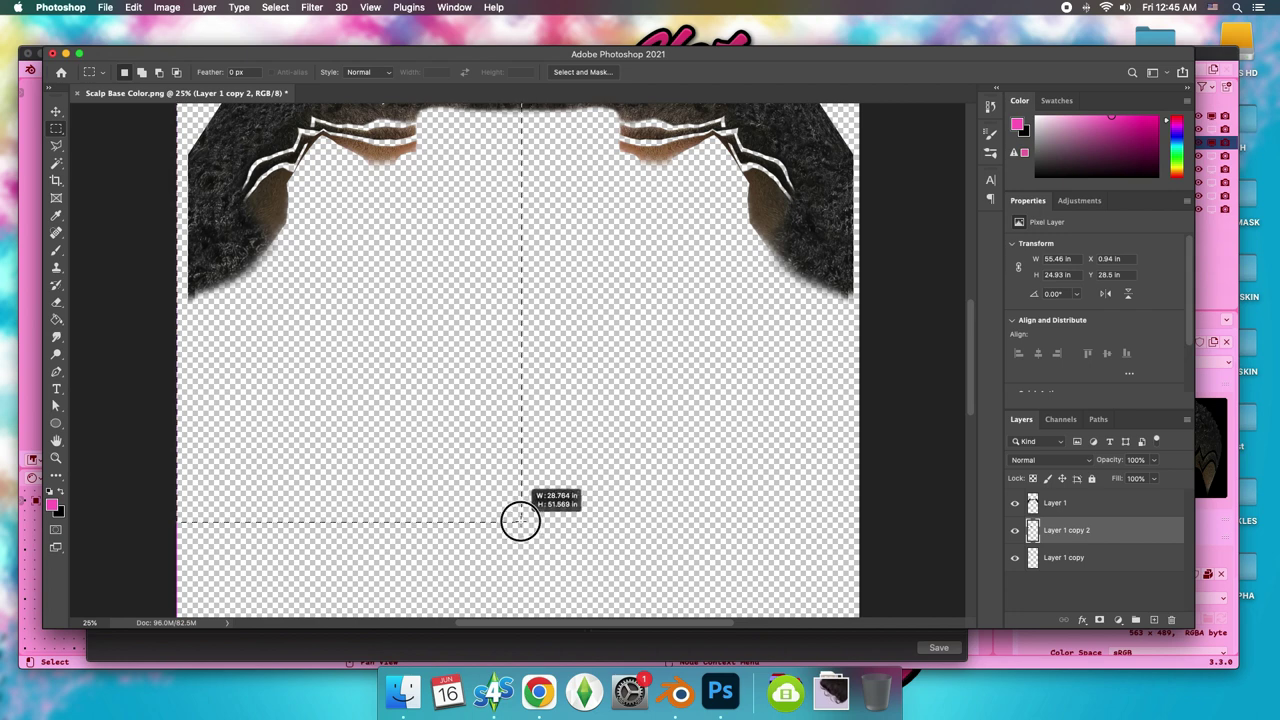
{"action": "left_click_drag", "start_coordinate": [520, 520], "coordinate": [515, 518]}
{"action": "right_click", "coordinate": [483, 466]}
{"action": "left_click", "coordinate": [510, 493]}
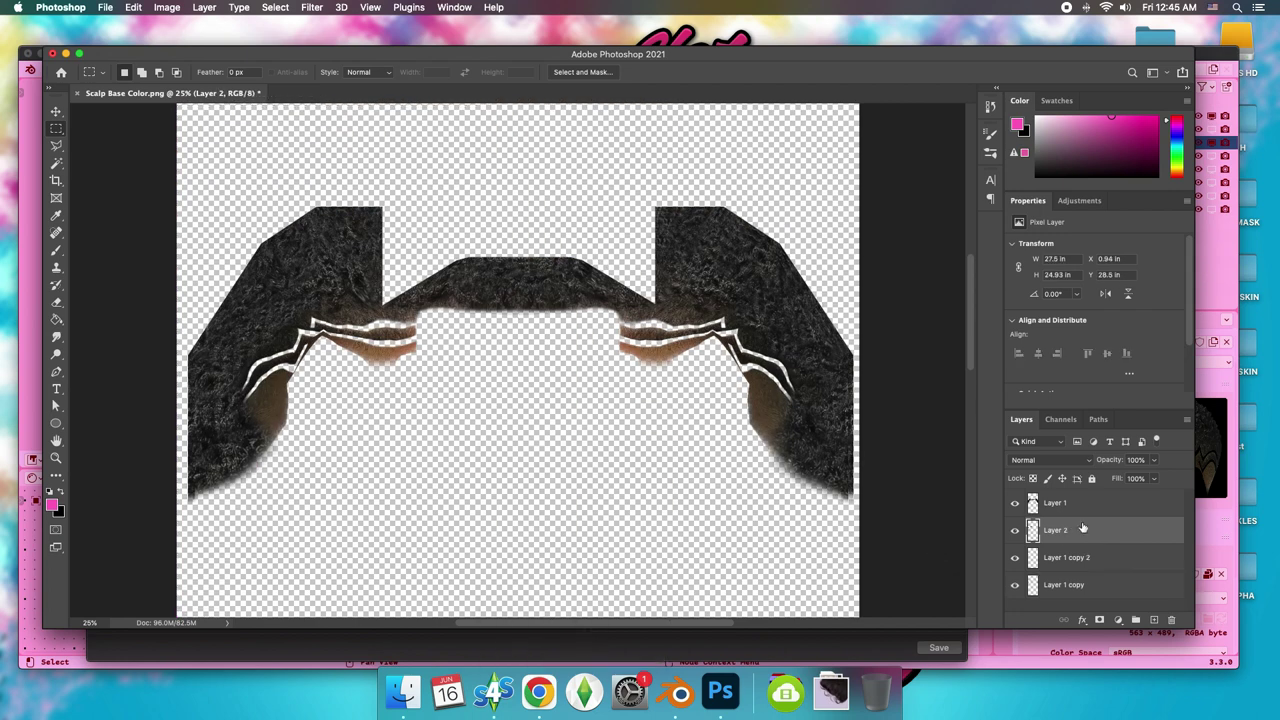
{"action": "mouse_move", "coordinate": [1082, 528]}
{"action": "left_mouse_down"}
{"action": "mouse_move", "coordinate": [1156, 593]}
{"action": "mouse_move", "coordinate": [1153, 619]}
{"action": "left_mouse_up"}
Flip the copied half horizontally, align it on the left, and merge it into Layer 1 copy 2.
{"action": "left_click", "coordinate": [133, 7]}
{"action": "left_click", "coordinate": [386, 521]}
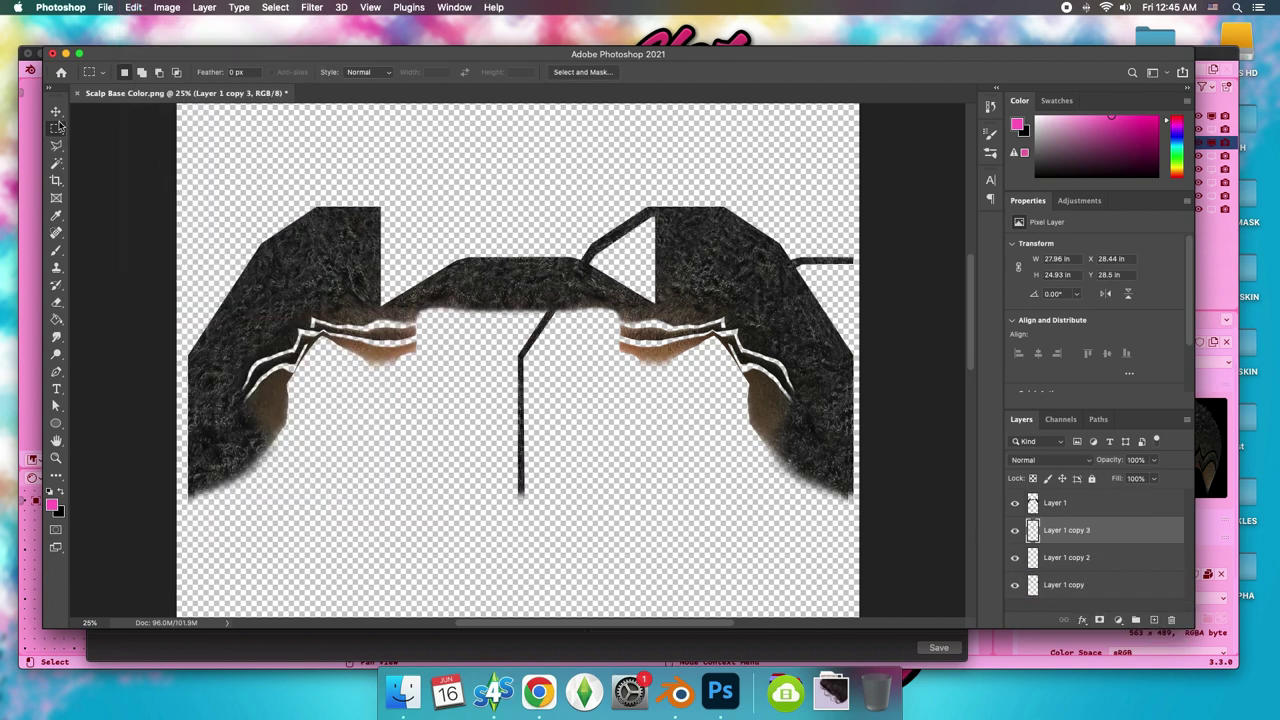
{"action": "left_click", "coordinate": [56, 111]}
{"action": "left_click_drag", "start_coordinate": [850, 240], "coordinate": [275, 242]}
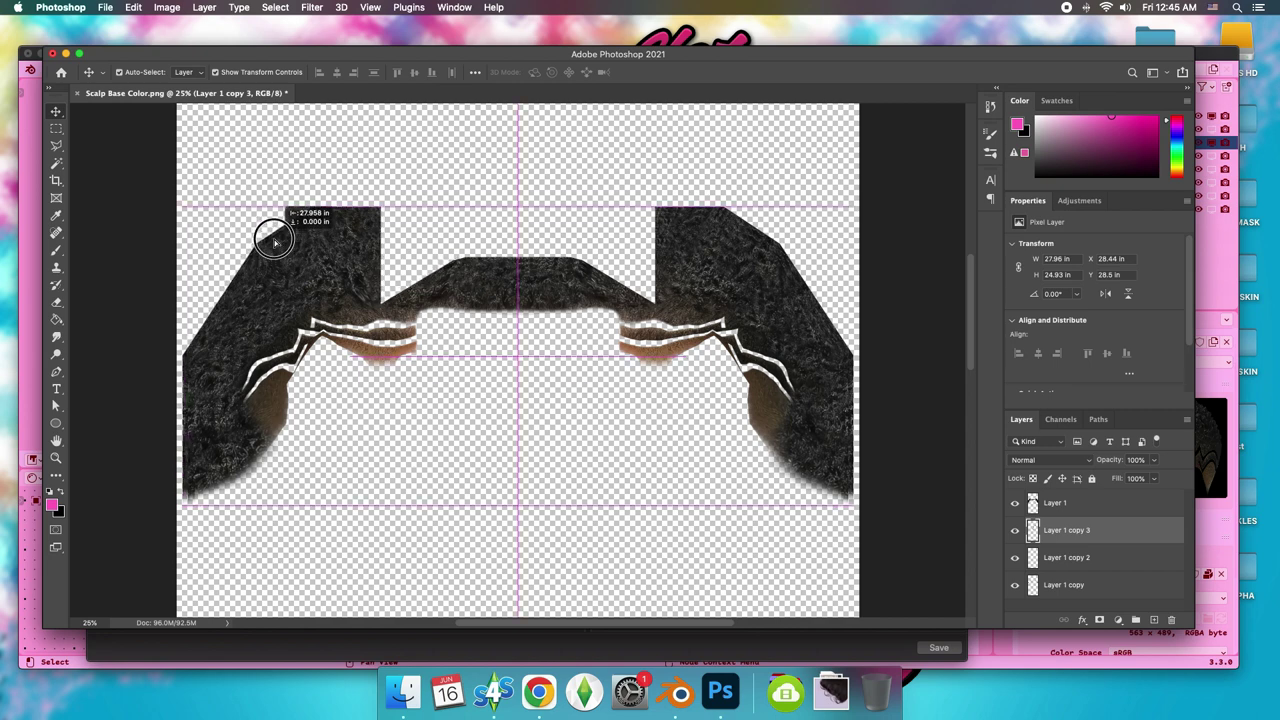
{"action": "left_click_drag", "start_coordinate": [275, 242], "coordinate": [269, 244]}
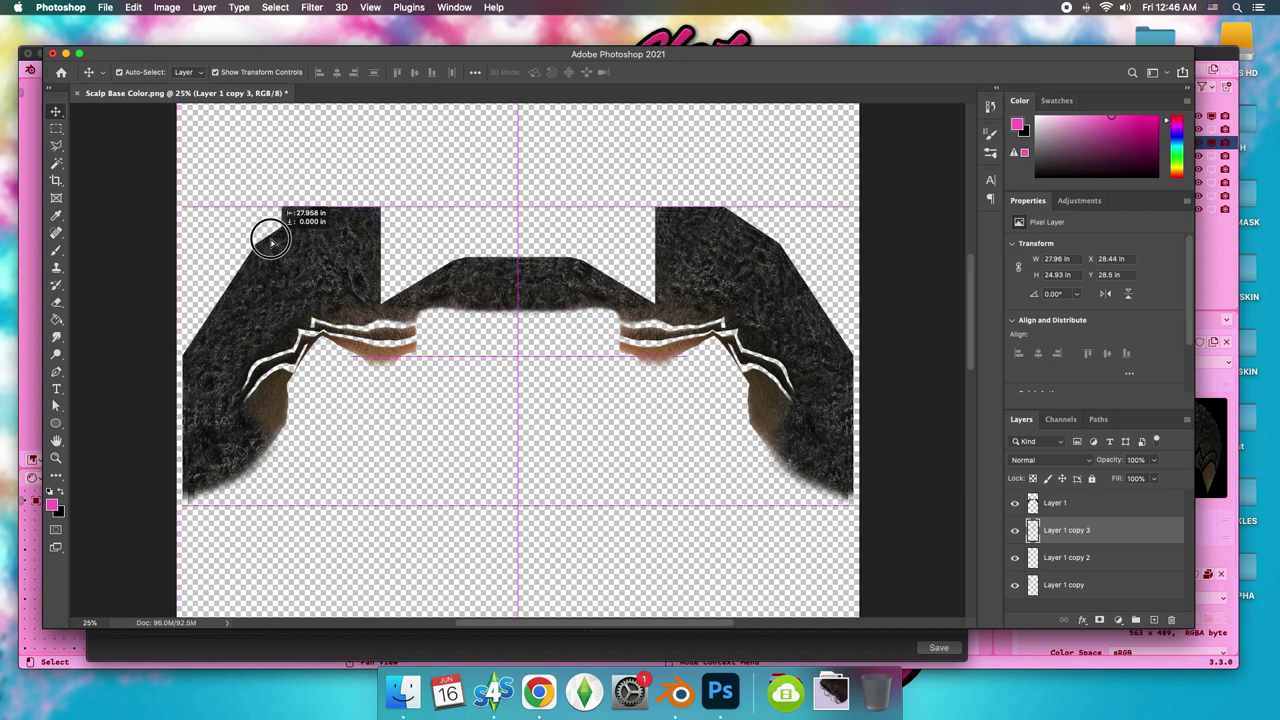
{"action": "left_click_drag", "start_coordinate": [269, 244], "coordinate": [264, 244]}
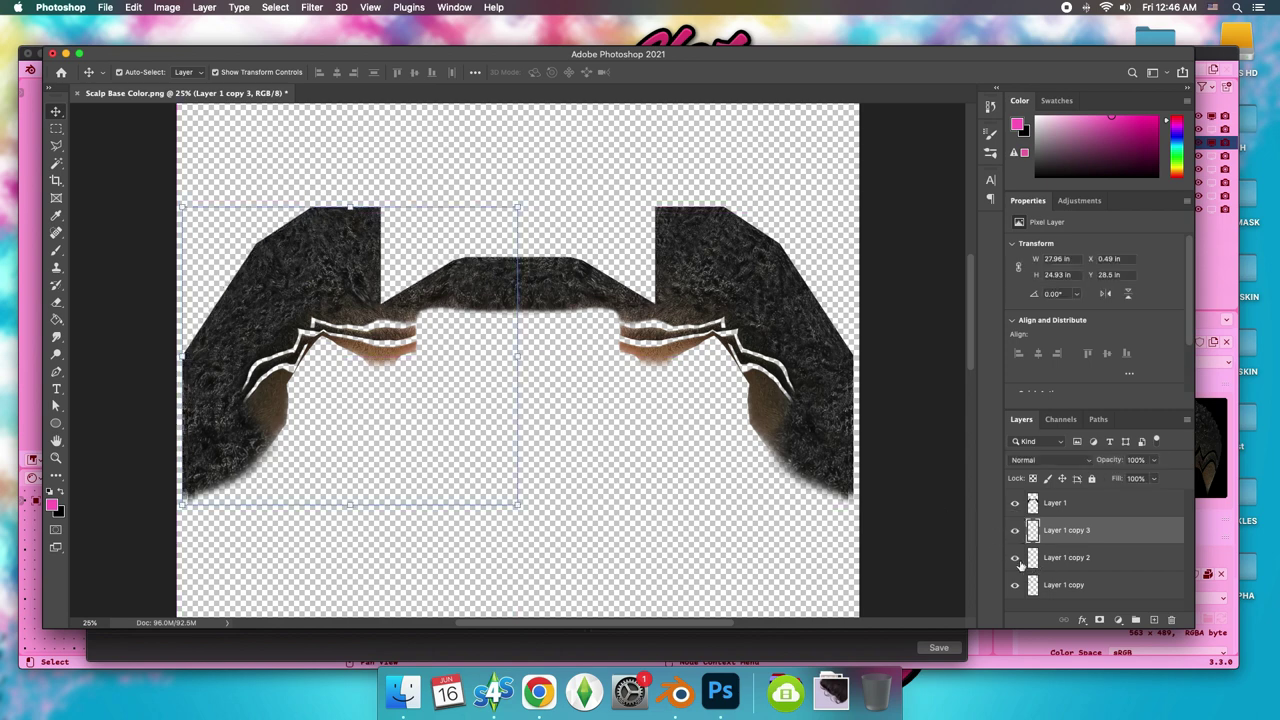
{"action": "left_click", "coordinate": [1110, 548], "text": "shift"}
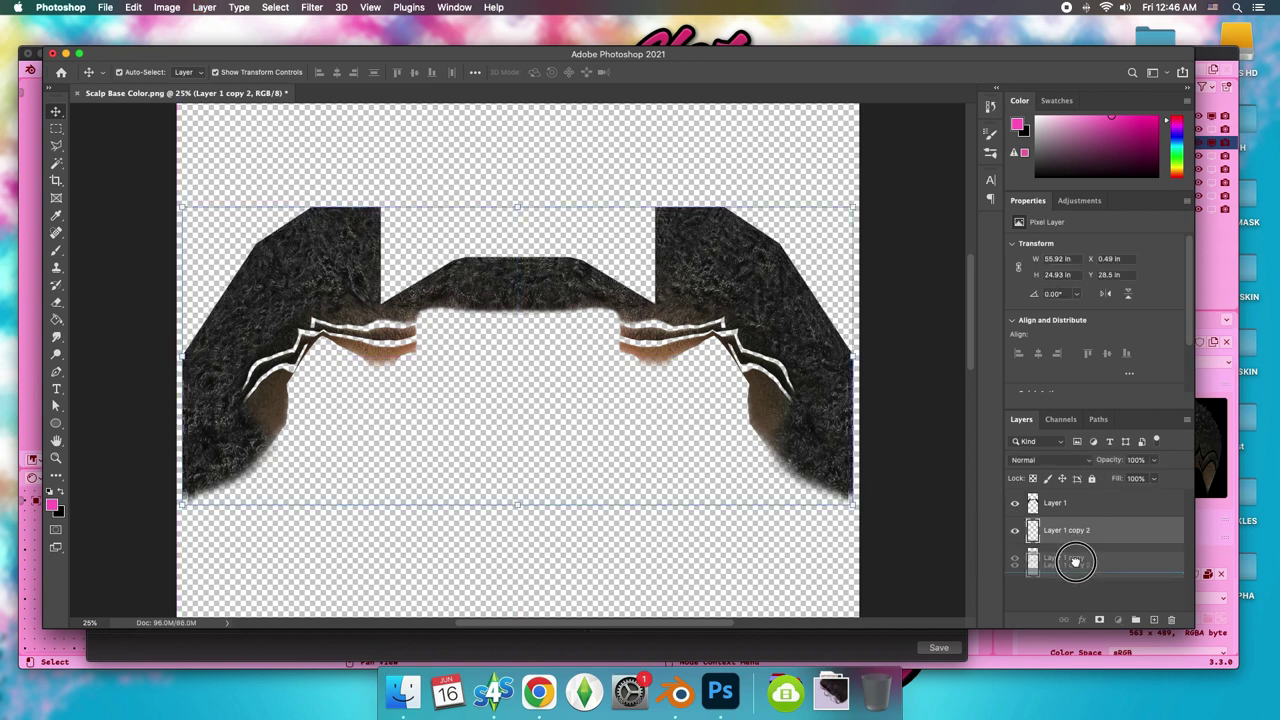
{"action": "key", "text": "super+e"}
Save the texture as PNG 'Scalp Base Color Edit copy', replacing the existing file.
{"action": "left_click", "coordinate": [105, 7]}
{"action": "left_click", "coordinate": [135, 157]}
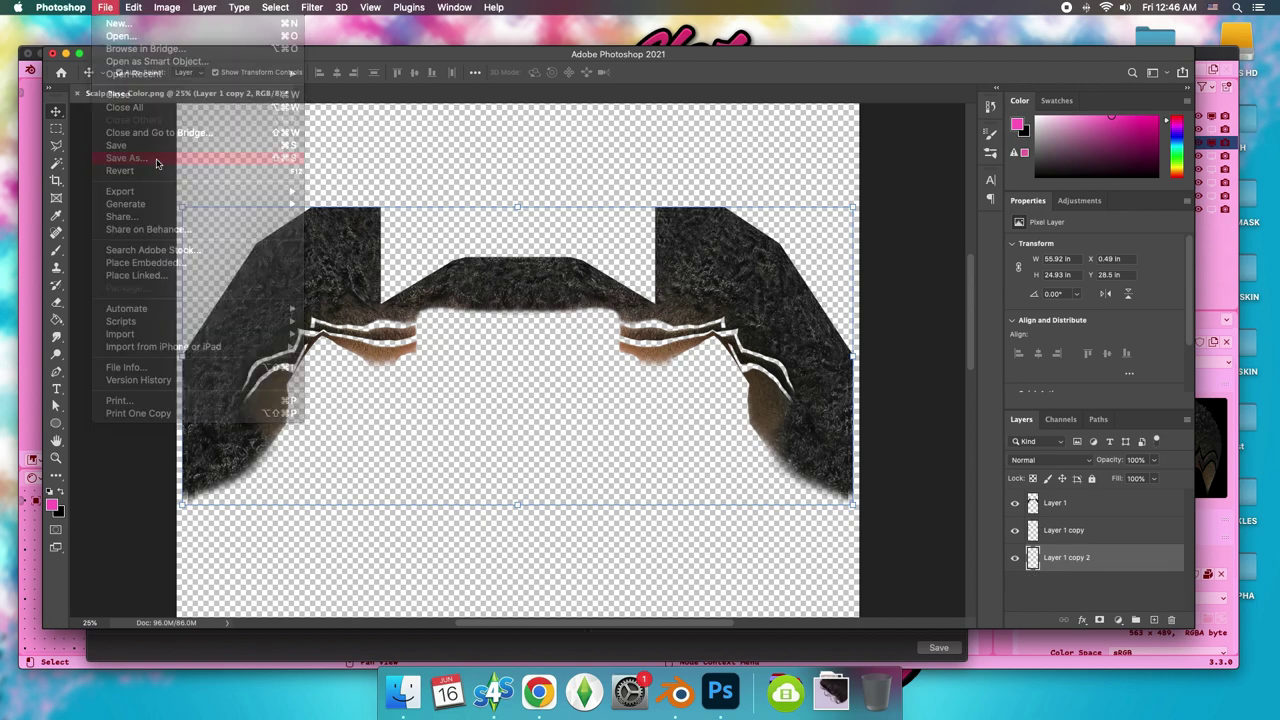
{"action": "left_click", "coordinate": [440, 266]}
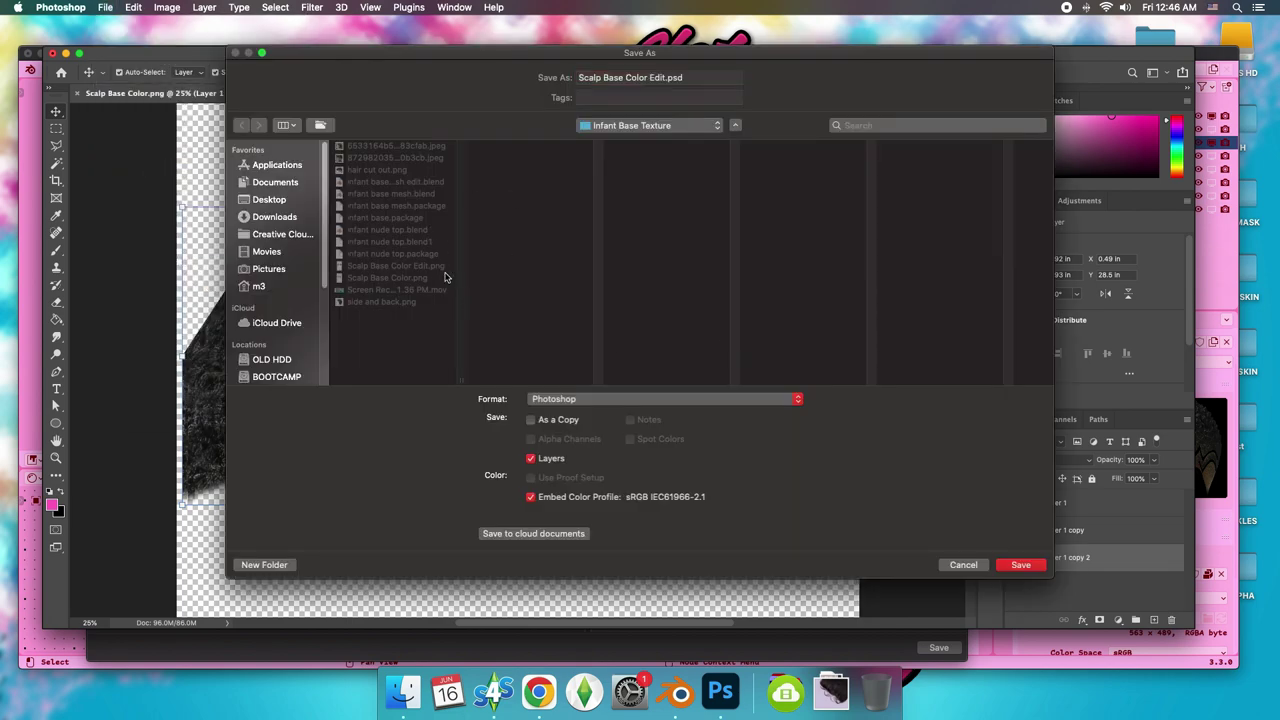
{"action": "left_click", "coordinate": [618, 399]}
{"action": "left_click", "coordinate": [625, 591]}
{"action": "key", "text": "Return"}
{"action": "left_click", "coordinate": [736, 139]}
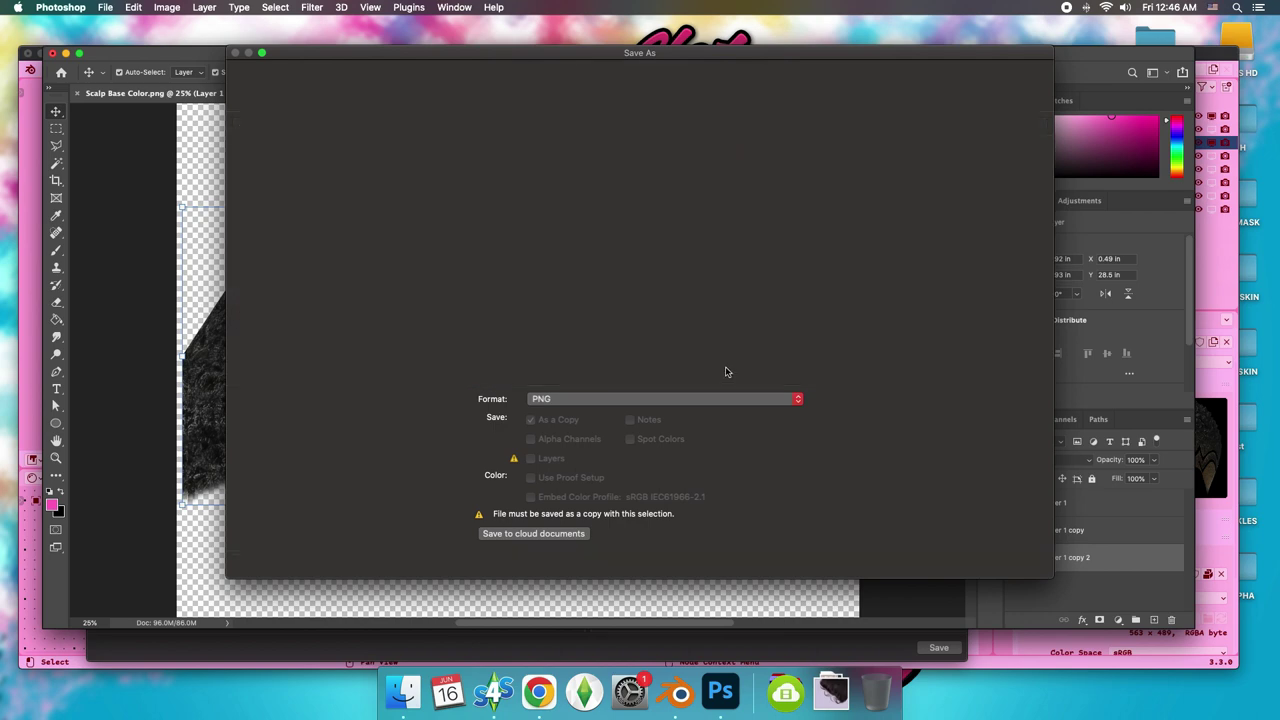
{"action": "left_click", "coordinate": [723, 371]}
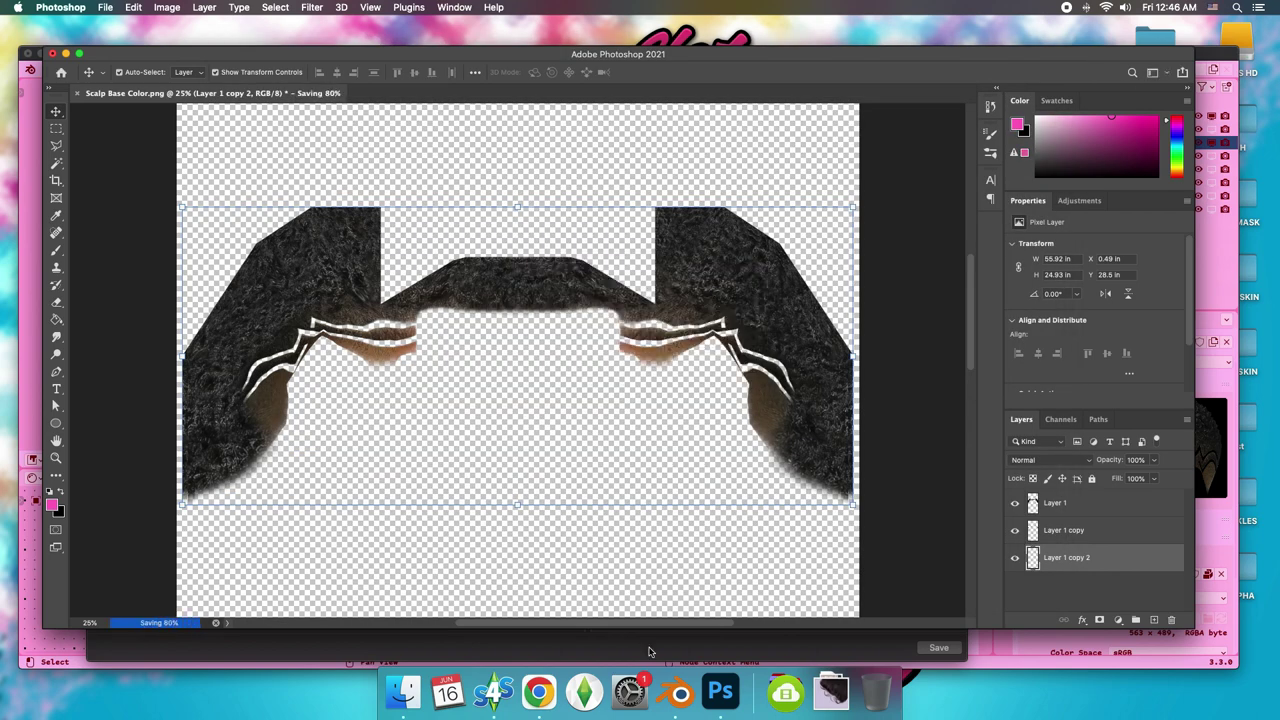
{"action": "left_click", "coordinate": [493, 692]}
Load Scalp Base Color Edit copy.png onto the infant and orbit to view the back of the head.
{"action": "left_click", "coordinate": [633, 612]}
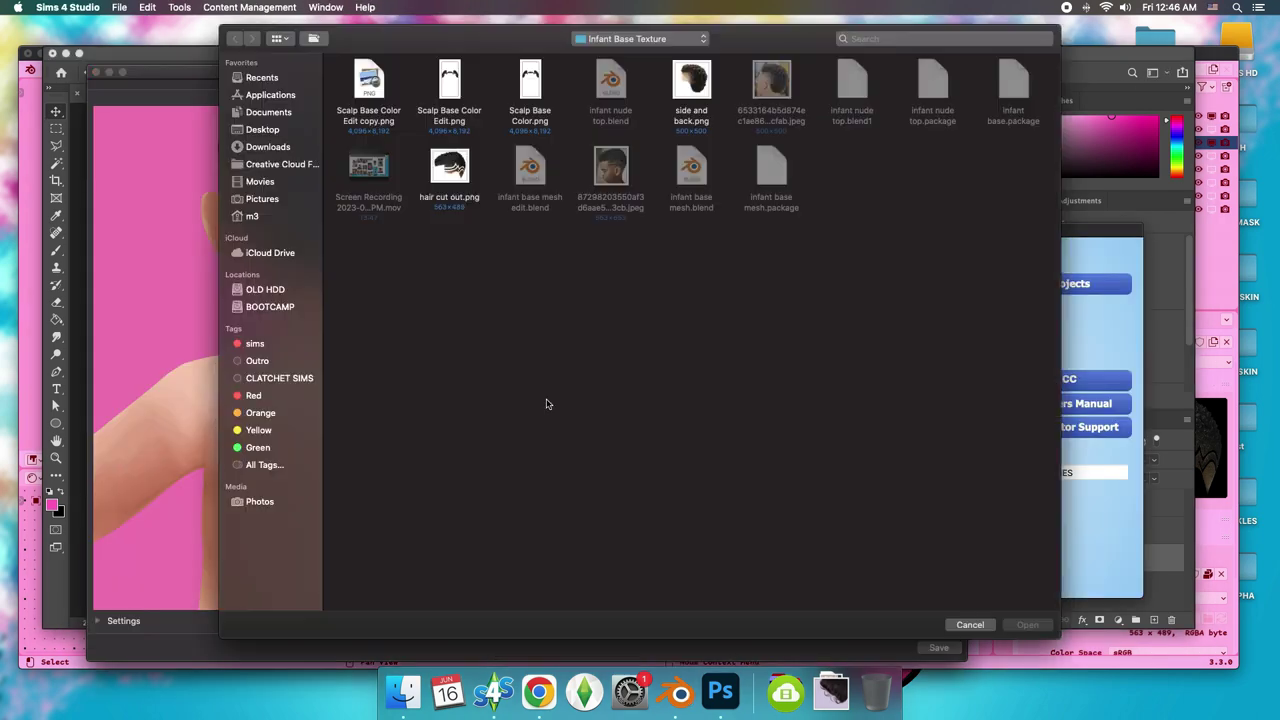
{"action": "left_click", "coordinate": [395, 98]}
{"action": "key", "text": "Return"}
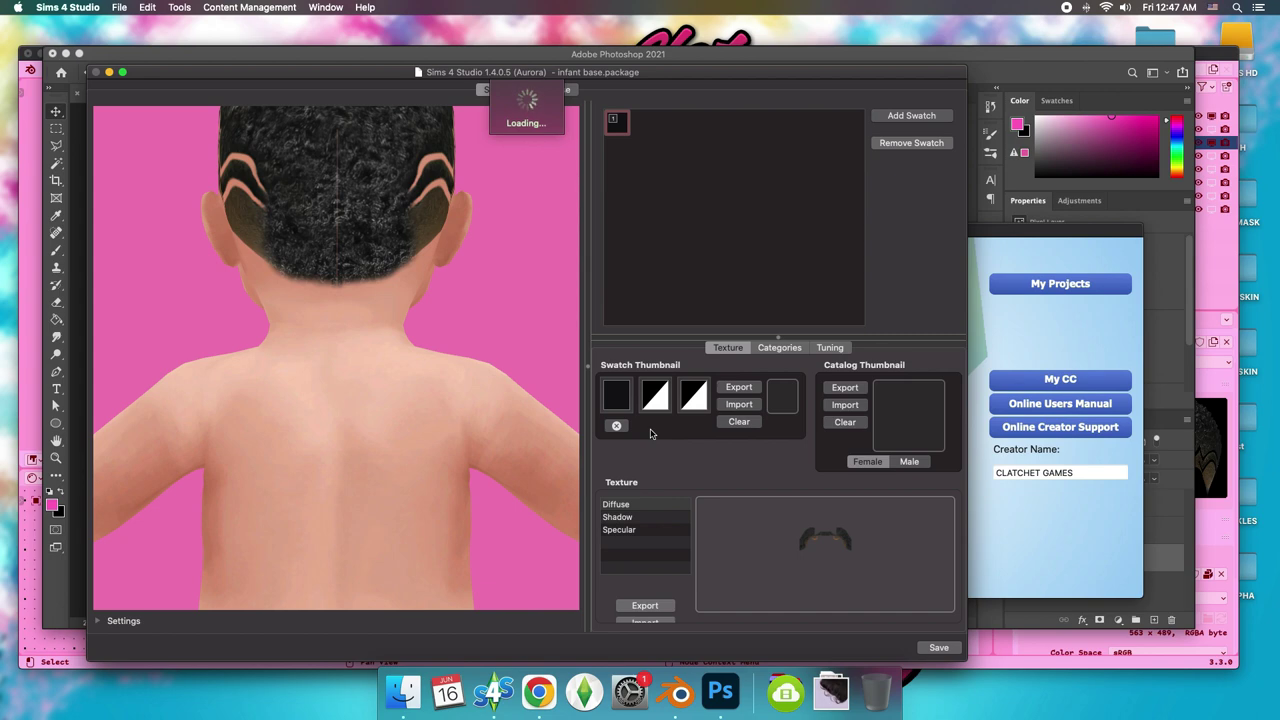
{"action": "mouse_move", "coordinate": [301, 493]}
{"action": "left_mouse_down"}
{"action": "mouse_move", "coordinate": [337, 409]}
{"action": "mouse_move", "coordinate": [471, 343]}
{"action": "mouse_move", "coordinate": [466, 357]}
{"action": "left_mouse_up"}
{"action": "left_click", "coordinate": [735, 703]}
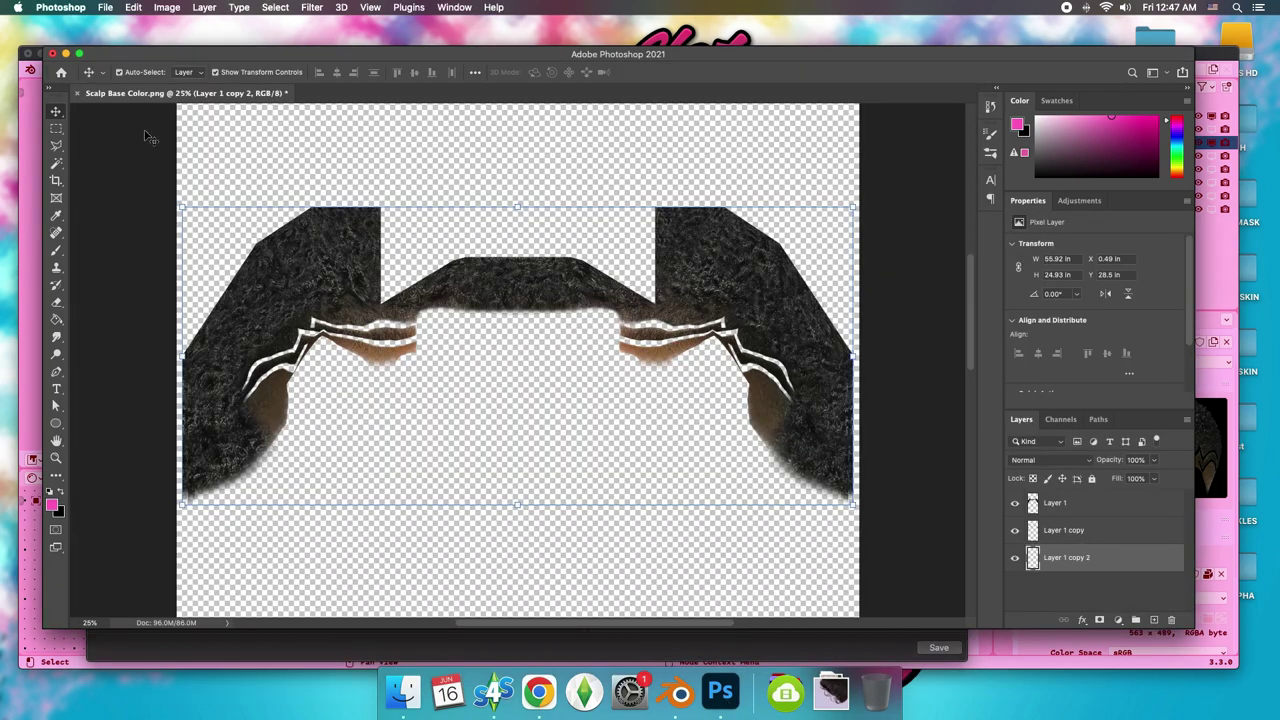
Enable vertical symmetry for the Eraser and delete Layer 1 copy and Layer 1.
{"action": "key", "text": "e"}
{"action": "left_click", "coordinate": [656, 74]}
{"action": "left_click", "coordinate": [690, 118]}
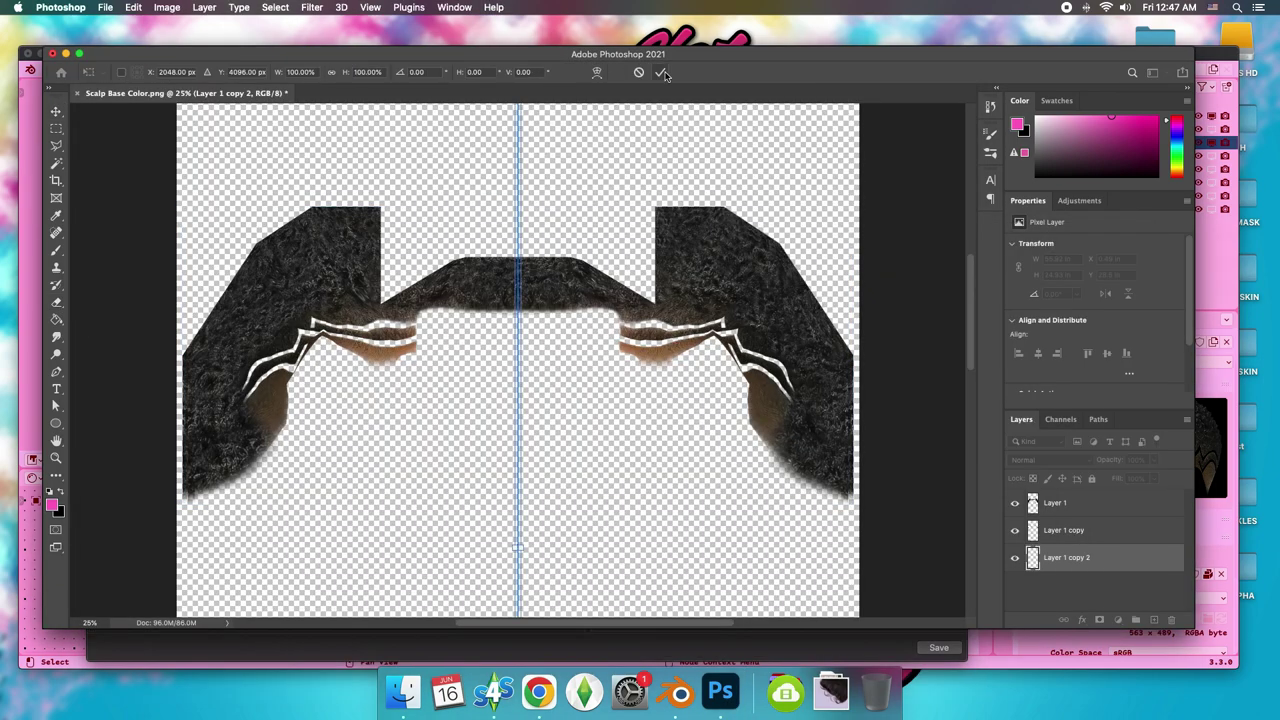
{"action": "left_click", "coordinate": [1068, 509]}
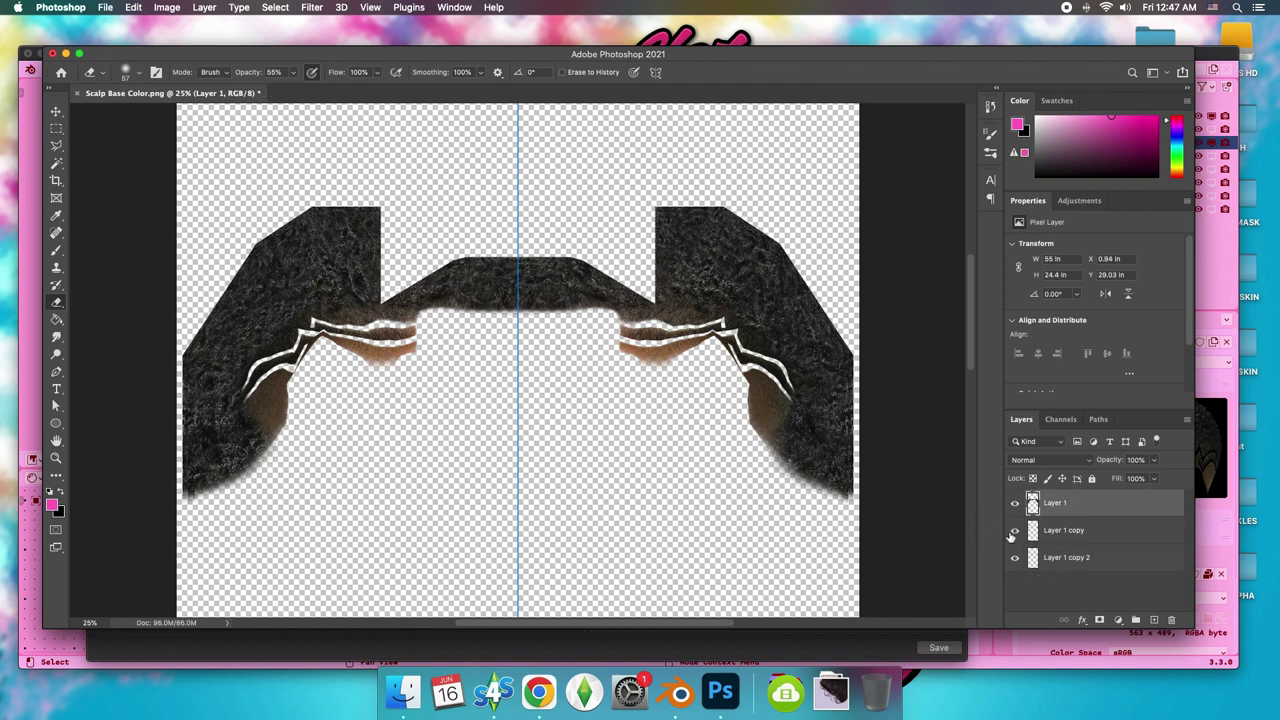
{"action": "left_click", "coordinate": [1057, 530]}
{"action": "key", "text": "Delete"}
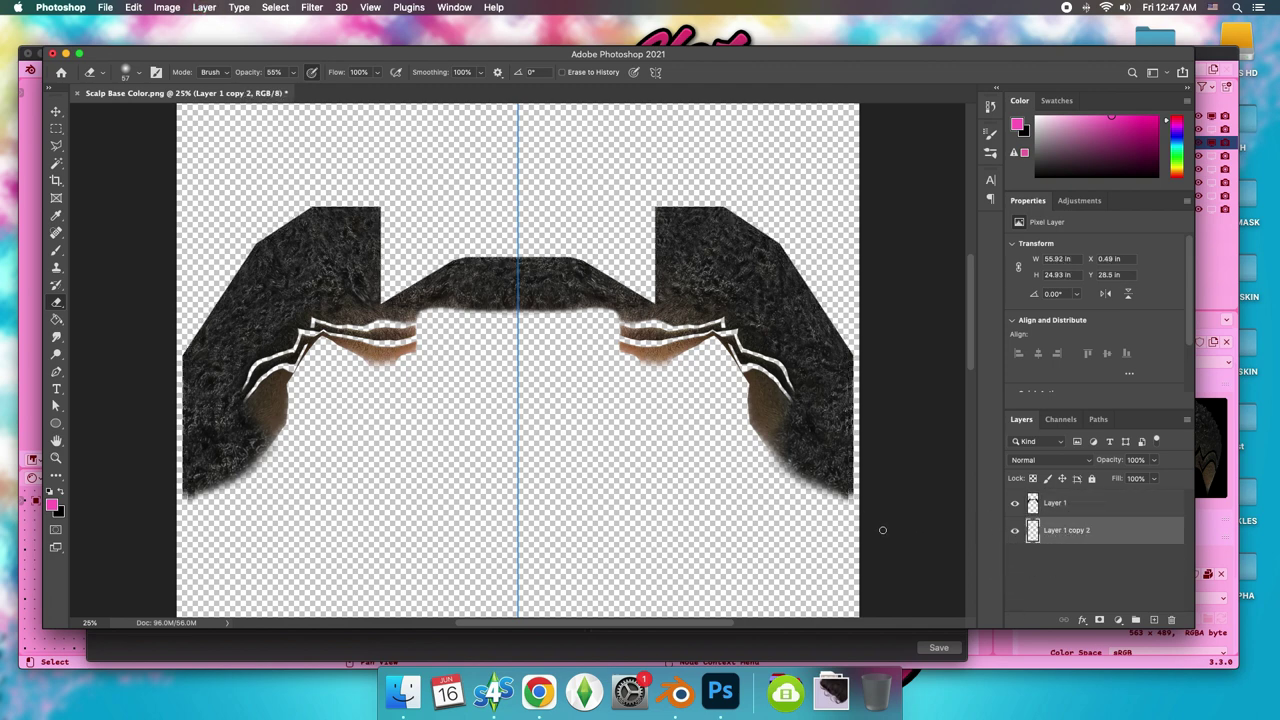
{"action": "left_click", "coordinate": [1071, 508]}
{"action": "key", "text": "Delete"}
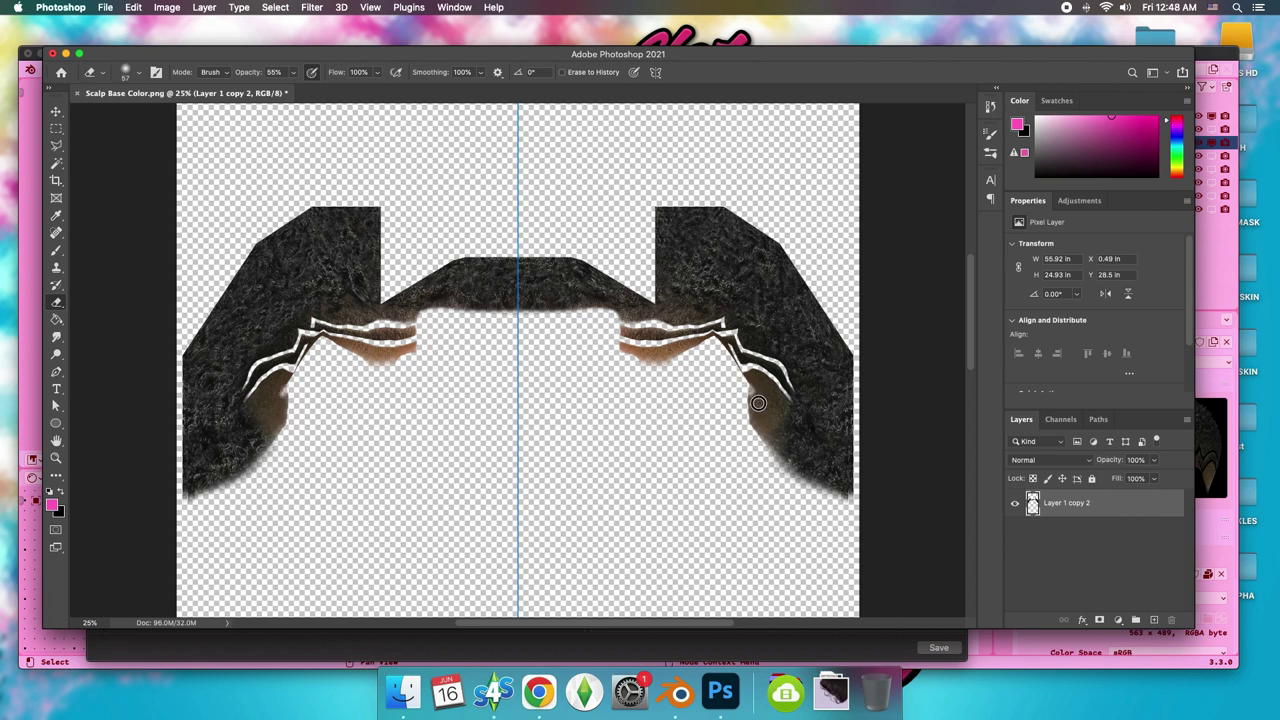
Erase the brown fringe along the lower hair curves on both sides.
{"action": "left_click_drag", "start_coordinate": [758, 403], "coordinate": [835, 503]}
{"action": "left_click_drag", "start_coordinate": [740, 386], "coordinate": [853, 505]}
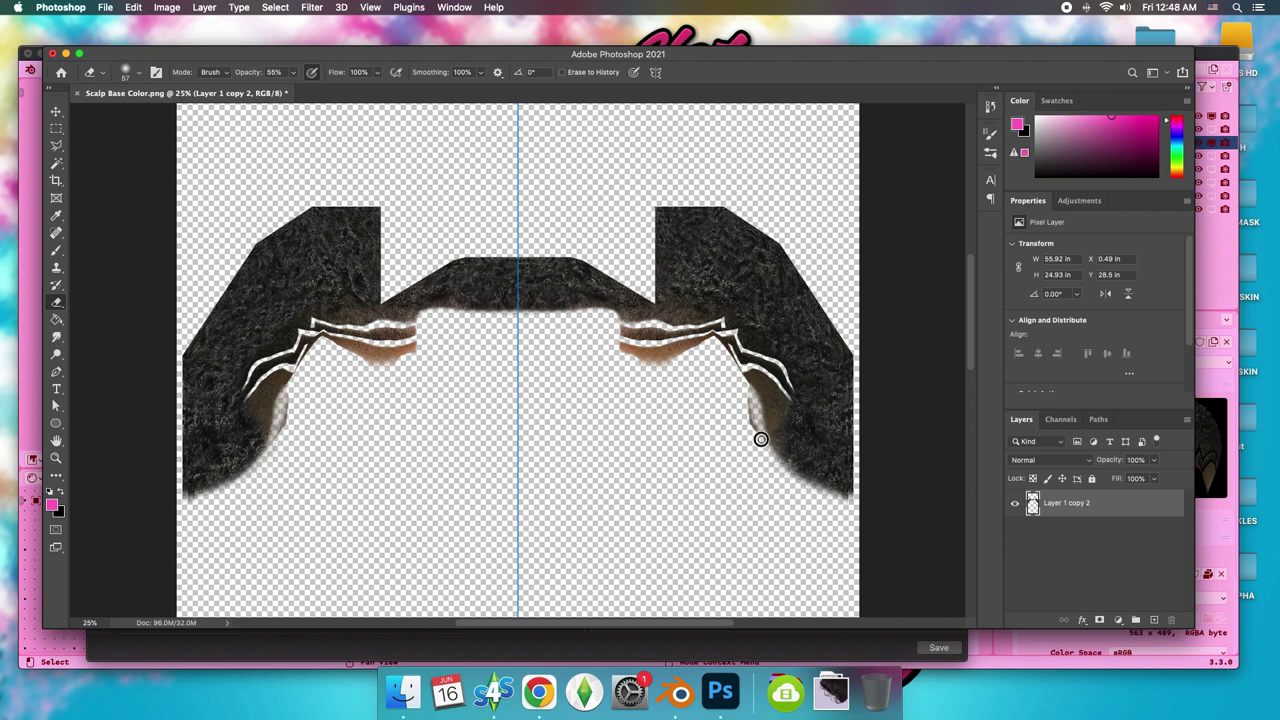
{"action": "left_click_drag", "start_coordinate": [745, 389], "coordinate": [875, 507]}
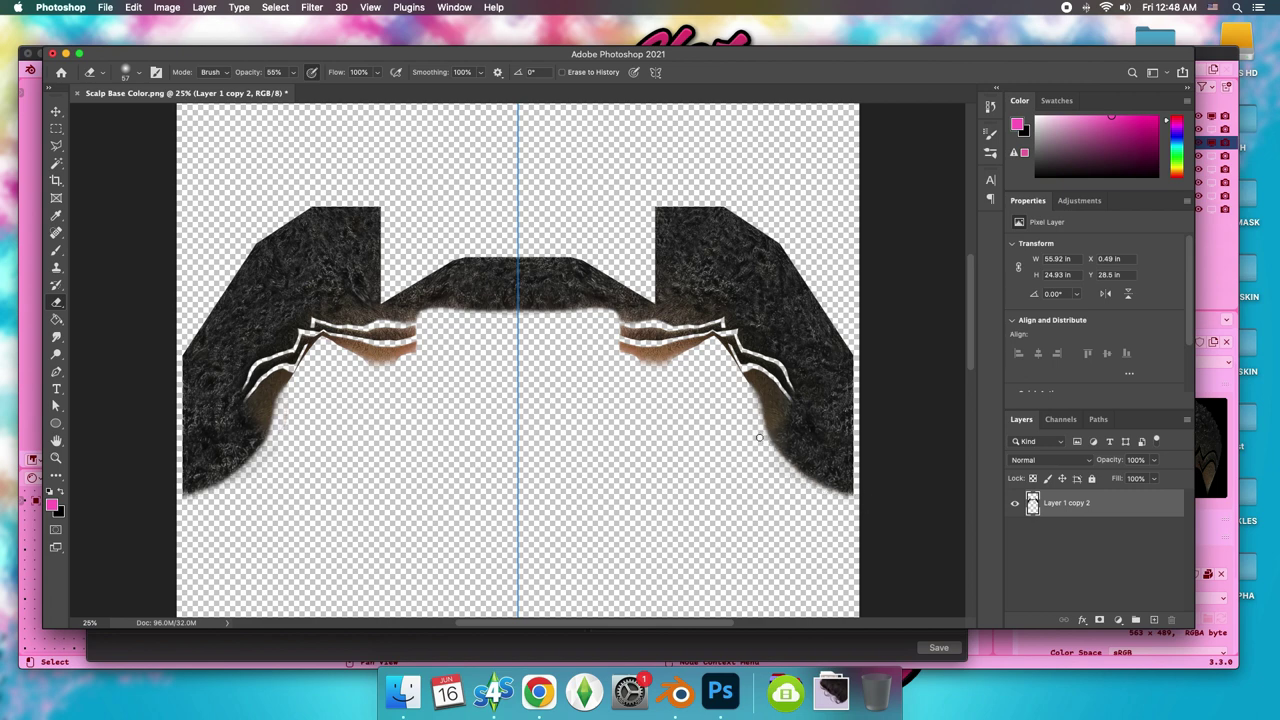
{"action": "left_click_drag", "start_coordinate": [741, 381], "coordinate": [840, 495]}
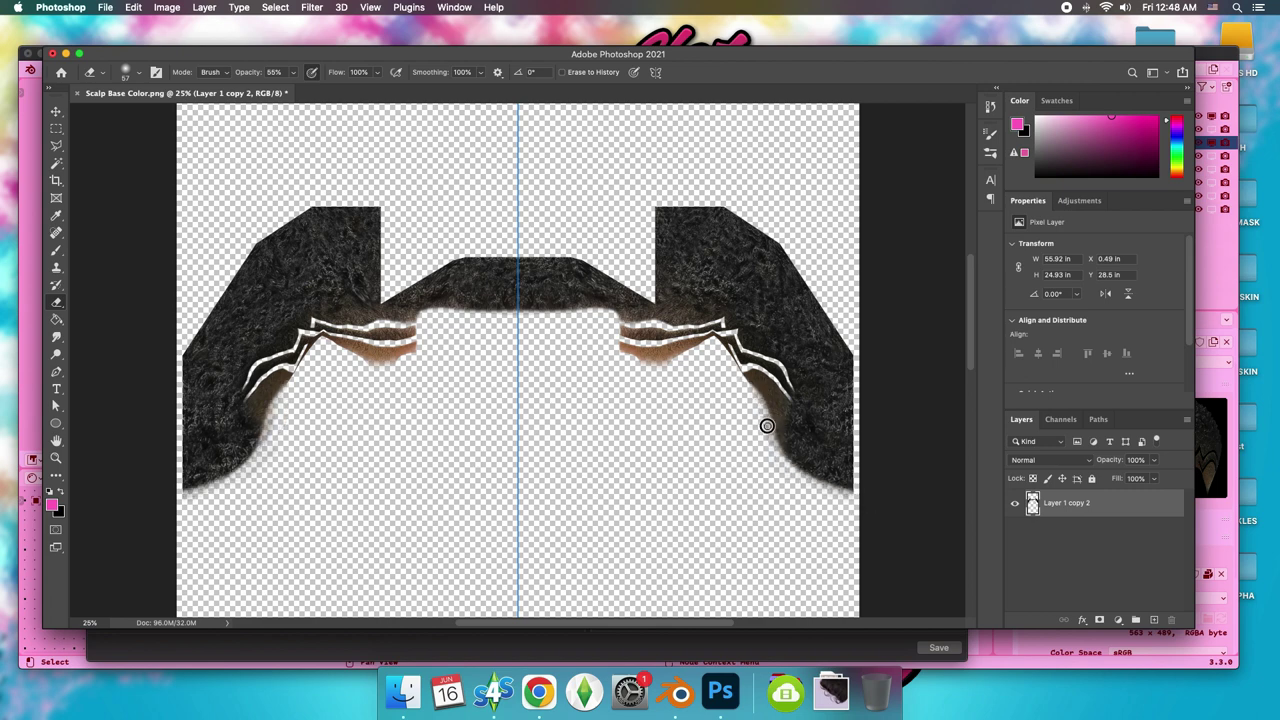
{"action": "left_click_drag", "start_coordinate": [767, 426], "coordinate": [814, 490]}
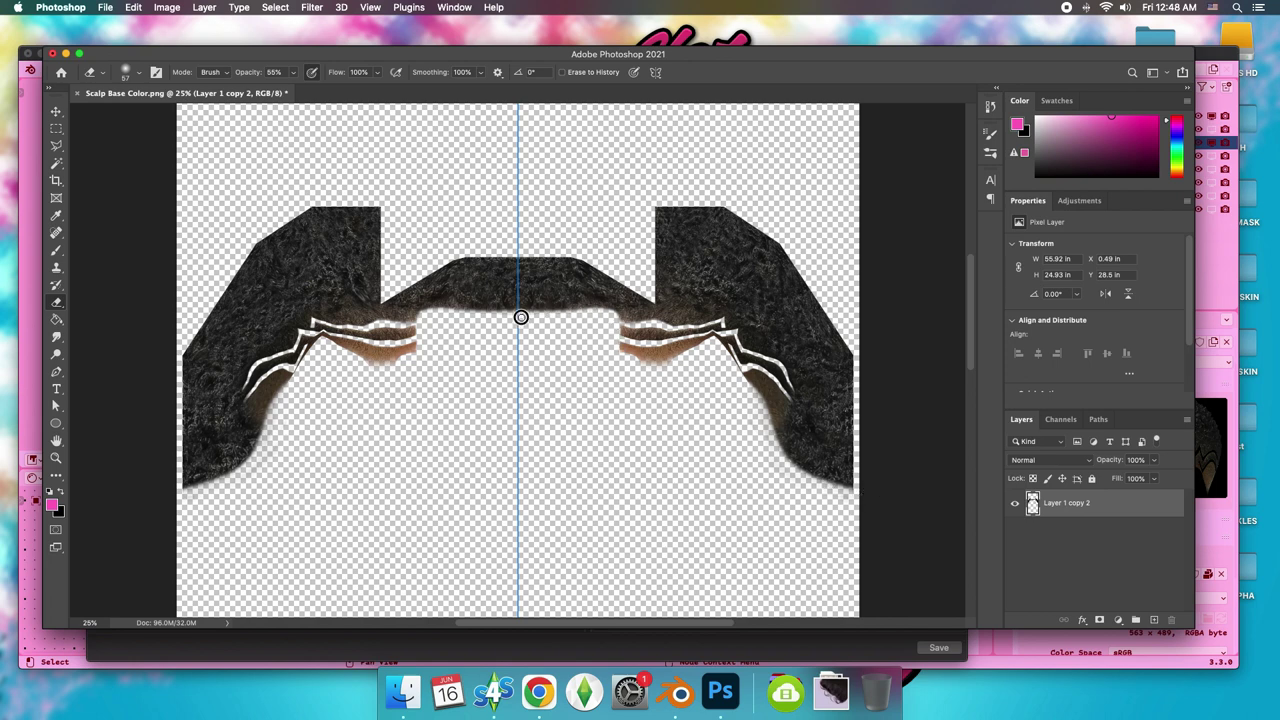
Switch the eraser to a hard round 91 px brush.
{"action": "left_click", "coordinate": [125, 72]}
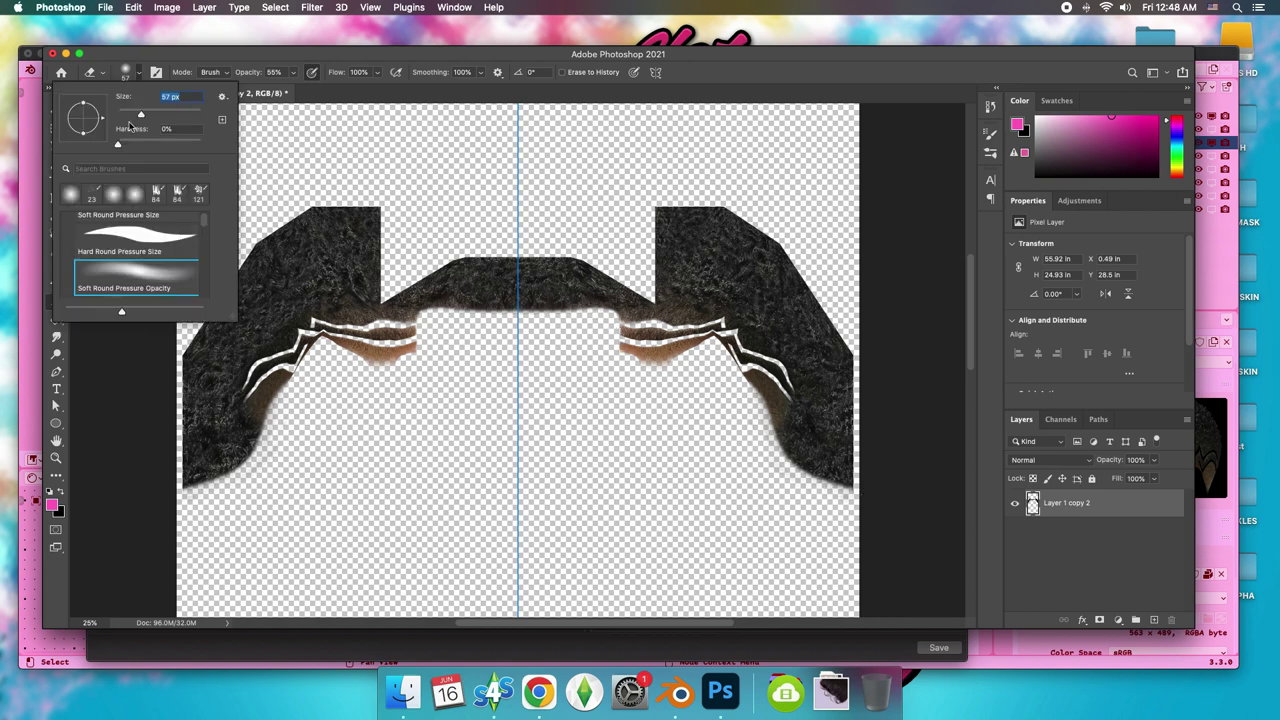
{"action": "left_click", "coordinate": [137, 240]}
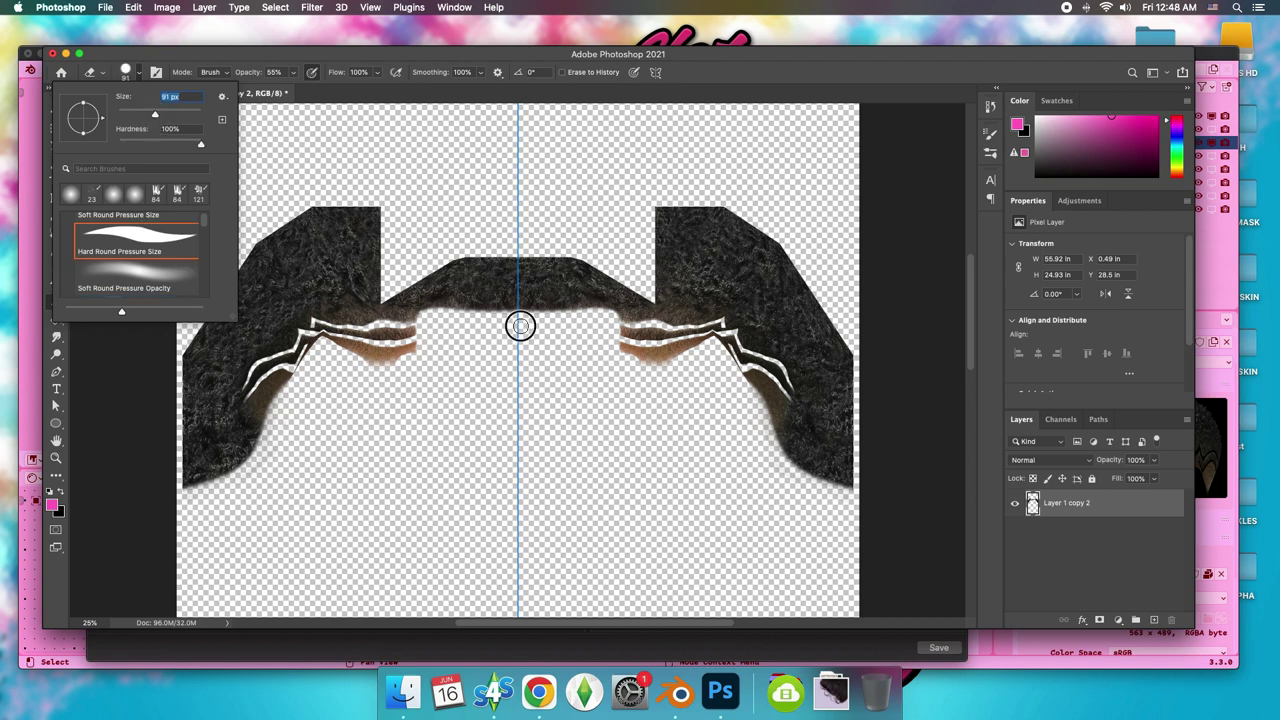
{"action": "key", "text": "Return"}
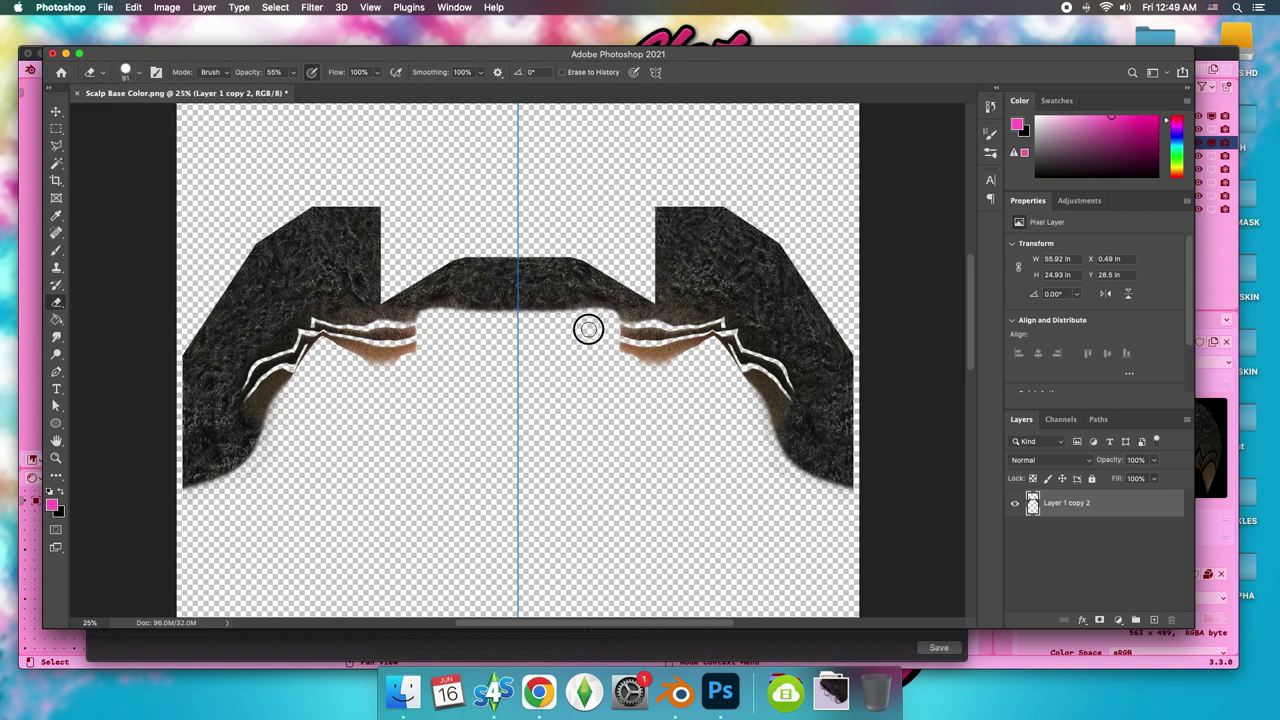
{"action": "key", "text": "bracketleft"}
{"action": "key", "text": "bracketleft"}
{"action": "key", "text": "bracketleft"}
{"action": "key", "text": "bracketright"}
{"action": "key", "text": "bracketright"}
{"action": "key", "text": "bracketright"}
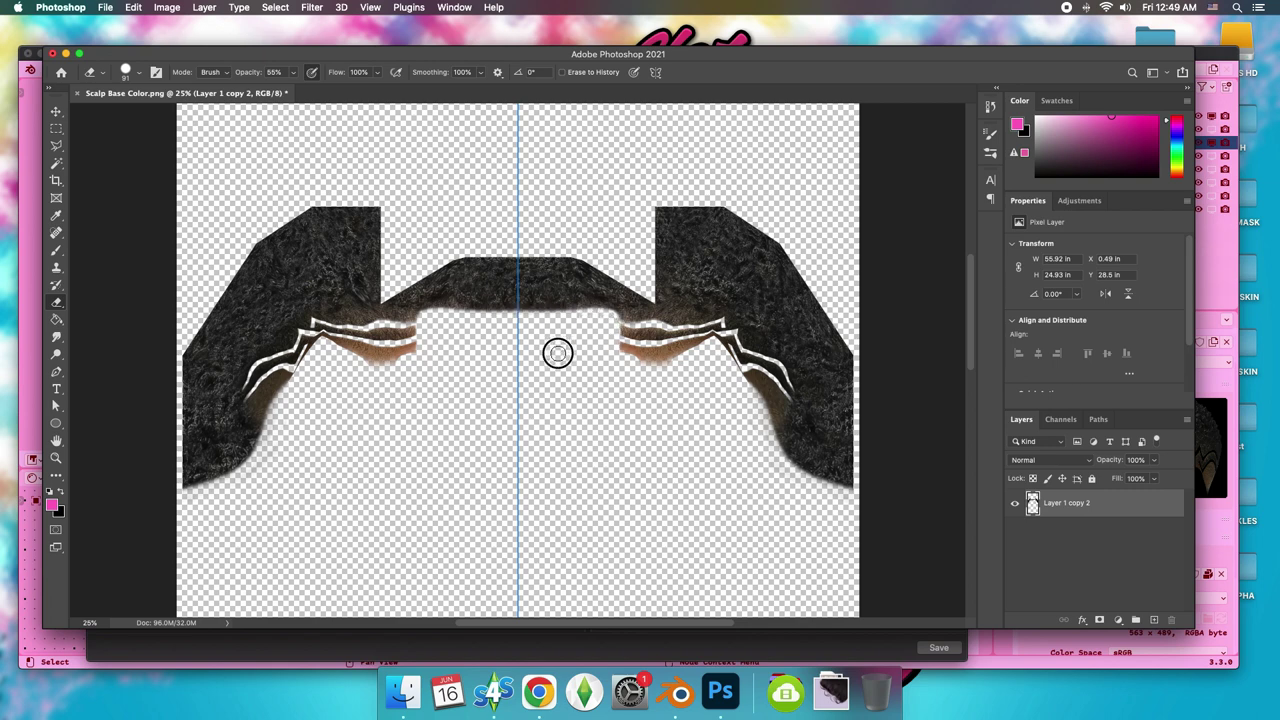
{"action": "key", "text": "v"}
Save over Scalp Base Color Edit copy.png as a PNG, replacing the existing file.
{"action": "left_click", "coordinate": [105, 7]}
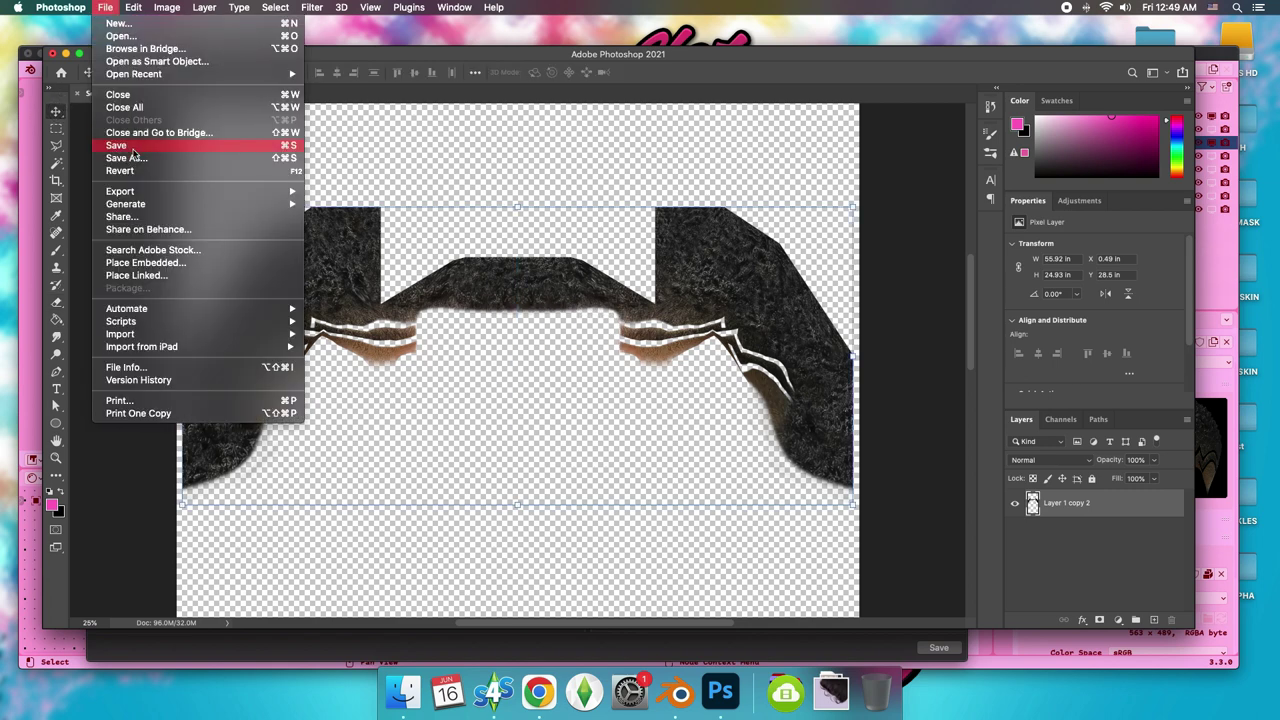
{"action": "left_click", "coordinate": [126, 158]}
{"action": "left_click", "coordinate": [438, 267]}
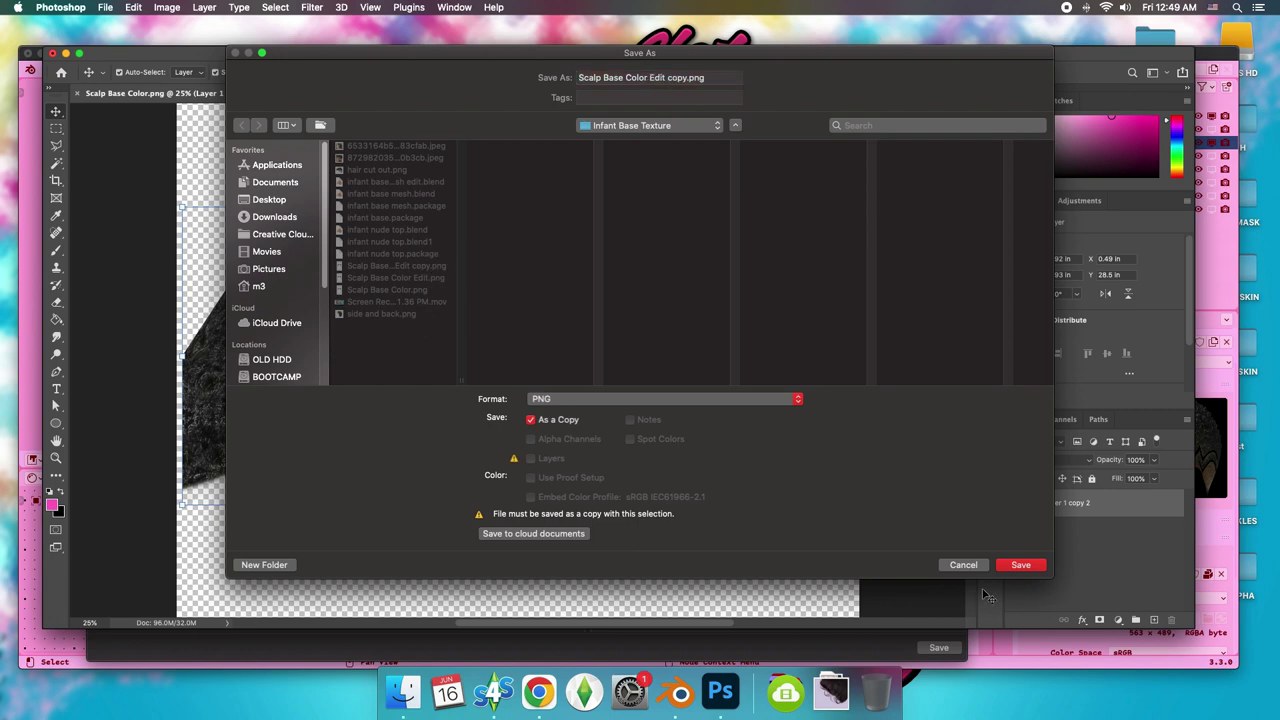
{"action": "left_click", "coordinate": [1020, 565]}
{"action": "left_click", "coordinate": [737, 134]}
{"action": "left_click", "coordinate": [721, 295]}
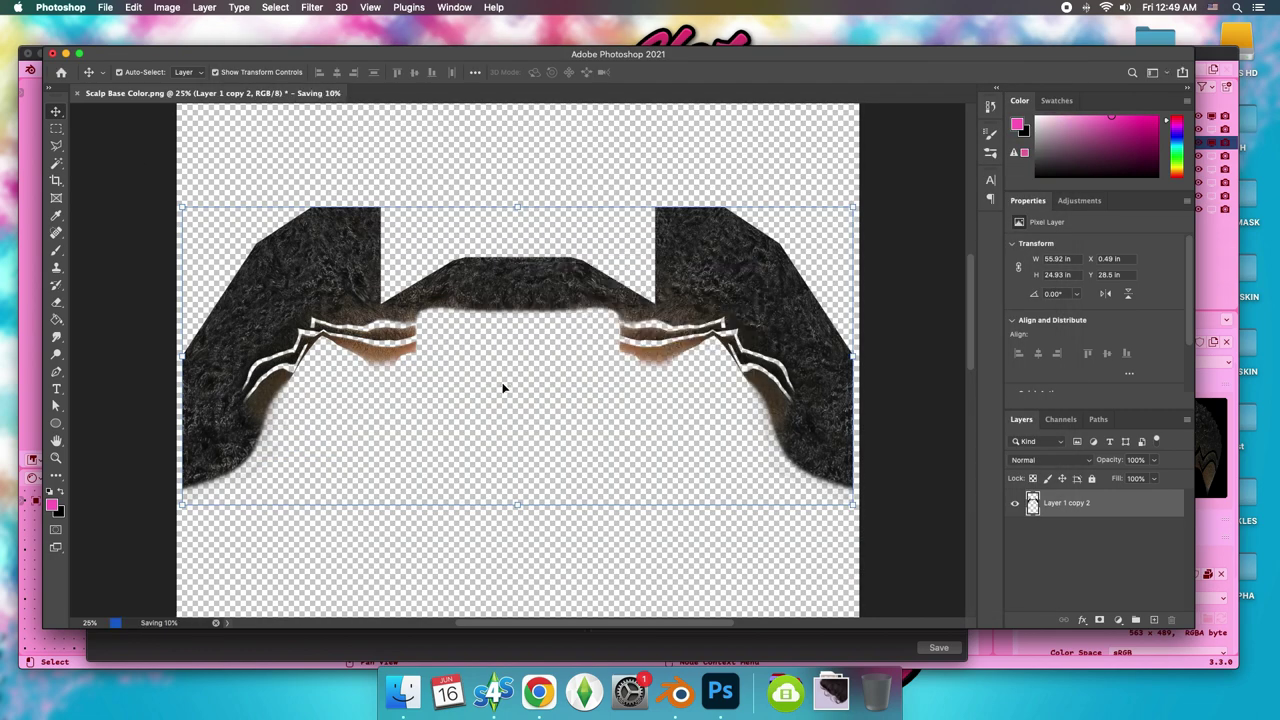
{"action": "left_click", "coordinate": [493, 692]}
Import Scalp Base Color Edit copy.png onto the infant and view the zigzag lines from the side.
{"action": "left_click", "coordinate": [646, 622]}
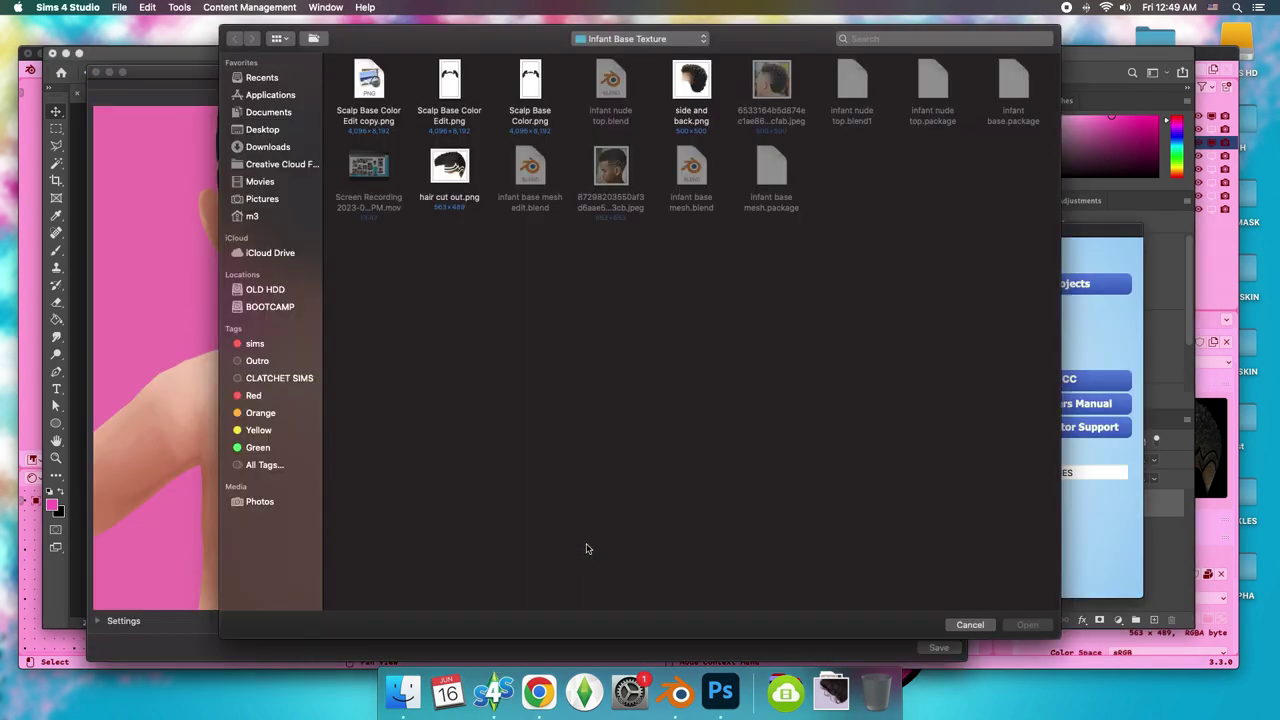
{"action": "left_click", "coordinate": [370, 76]}
{"action": "left_click", "coordinate": [1030, 627]}
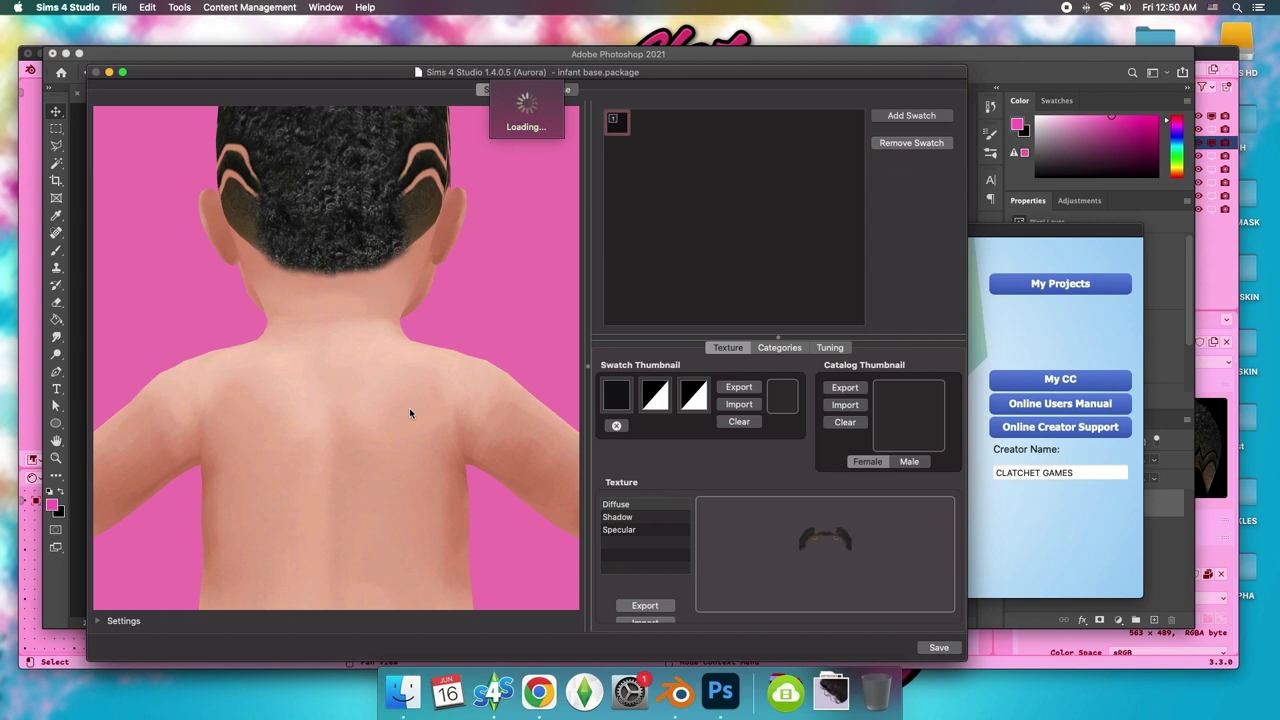
{"action": "mouse_move", "coordinate": [356, 462]}
{"action": "left_mouse_down"}
{"action": "mouse_move", "coordinate": [443, 443]}
{"action": "mouse_move", "coordinate": [344, 436]}
{"action": "mouse_move", "coordinate": [323, 400]}
{"action": "mouse_move", "coordinate": [443, 431]}
{"action": "mouse_move", "coordinate": [212, 441]}
{"action": "mouse_move", "coordinate": [386, 423]}
{"action": "mouse_move", "coordinate": [423, 449]}
{"action": "mouse_move", "coordinate": [463, 446]}
{"action": "left_mouse_up"}
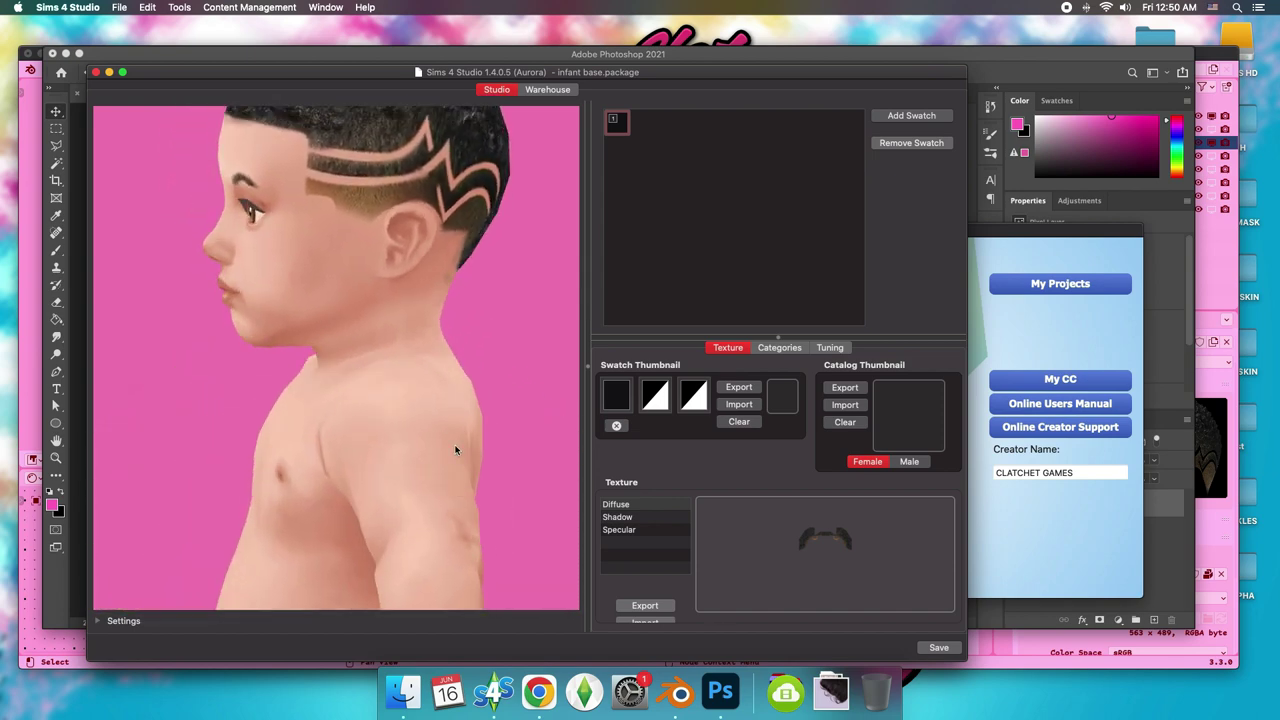
{"action": "left_click", "coordinate": [722, 703]}
Symmetrically erase along the right hair edge, check the back of the head, and enlarge the brush.
{"action": "left_click", "coordinate": [57, 304]}
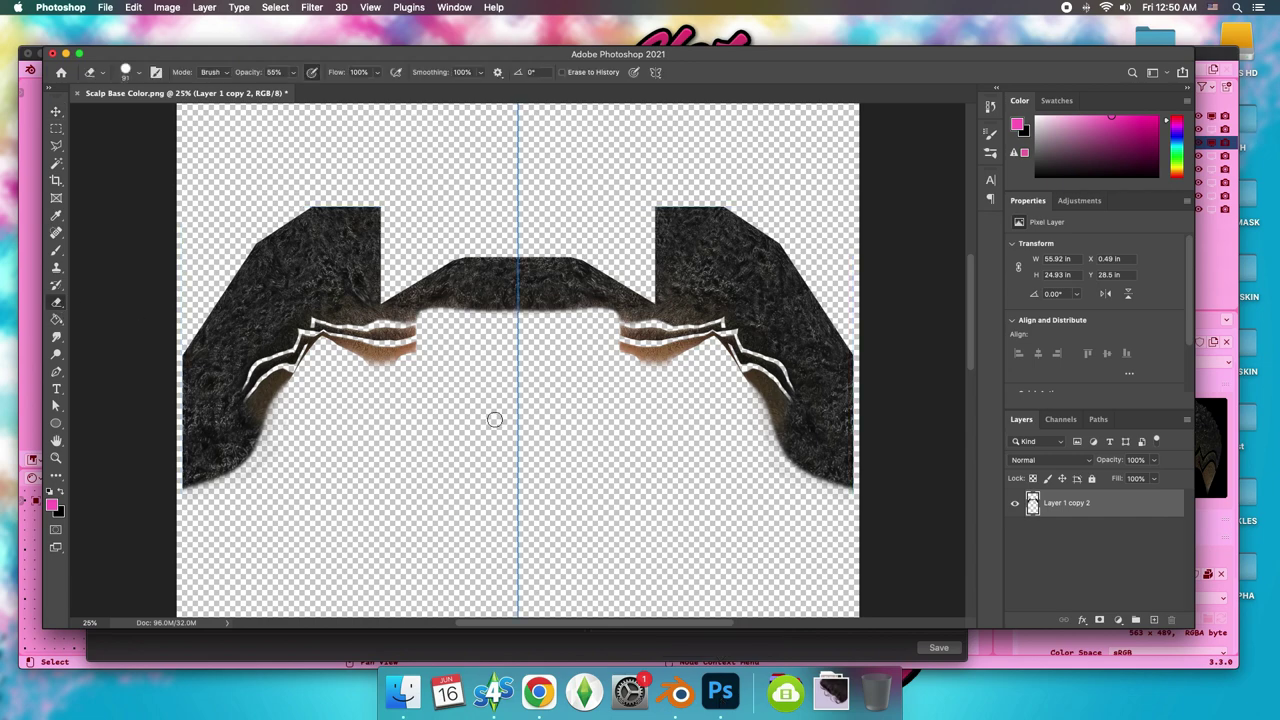
{"action": "mouse_move", "coordinate": [707, 418]}
{"action": "left_mouse_down"}
{"action": "mouse_move", "coordinate": [734, 391]}
{"action": "mouse_move", "coordinate": [769, 454]}
{"action": "mouse_move", "coordinate": [805, 487]}
{"action": "mouse_move", "coordinate": [843, 494]}
{"action": "mouse_move", "coordinate": [771, 451]}
{"action": "mouse_move", "coordinate": [731, 383]}
{"action": "left_mouse_up"}
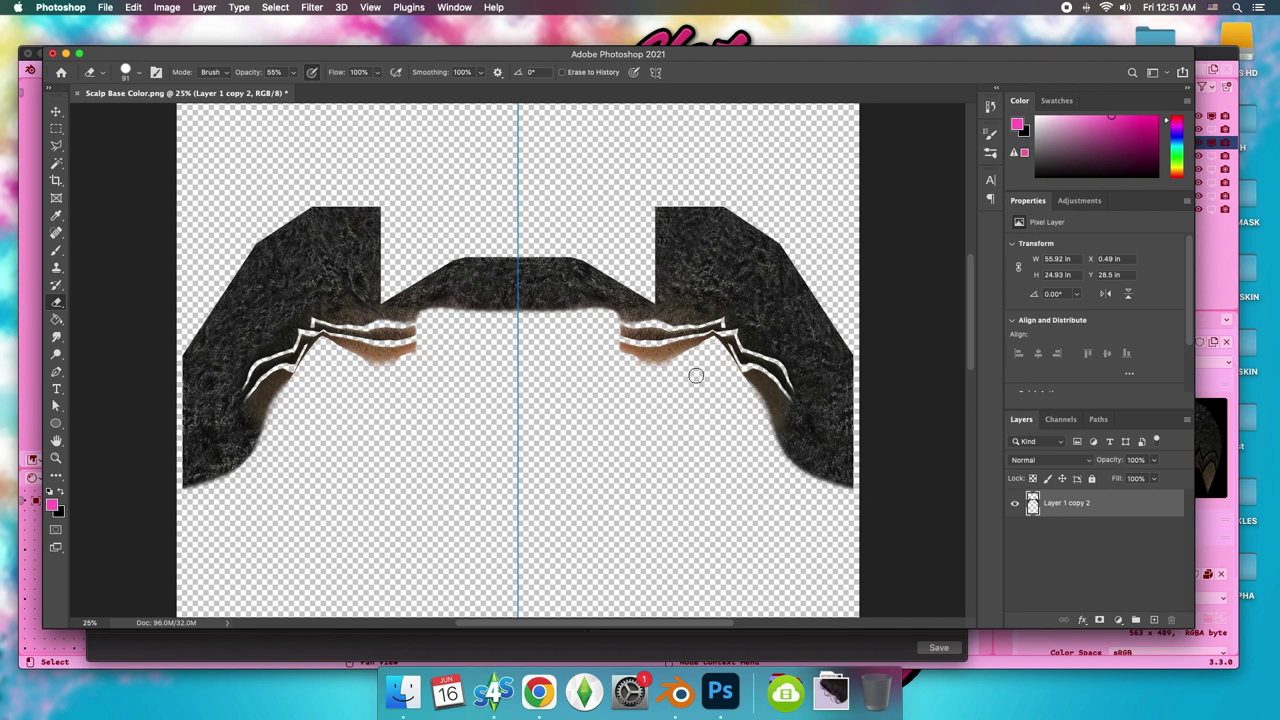
{"action": "left_click", "coordinate": [584, 692]}
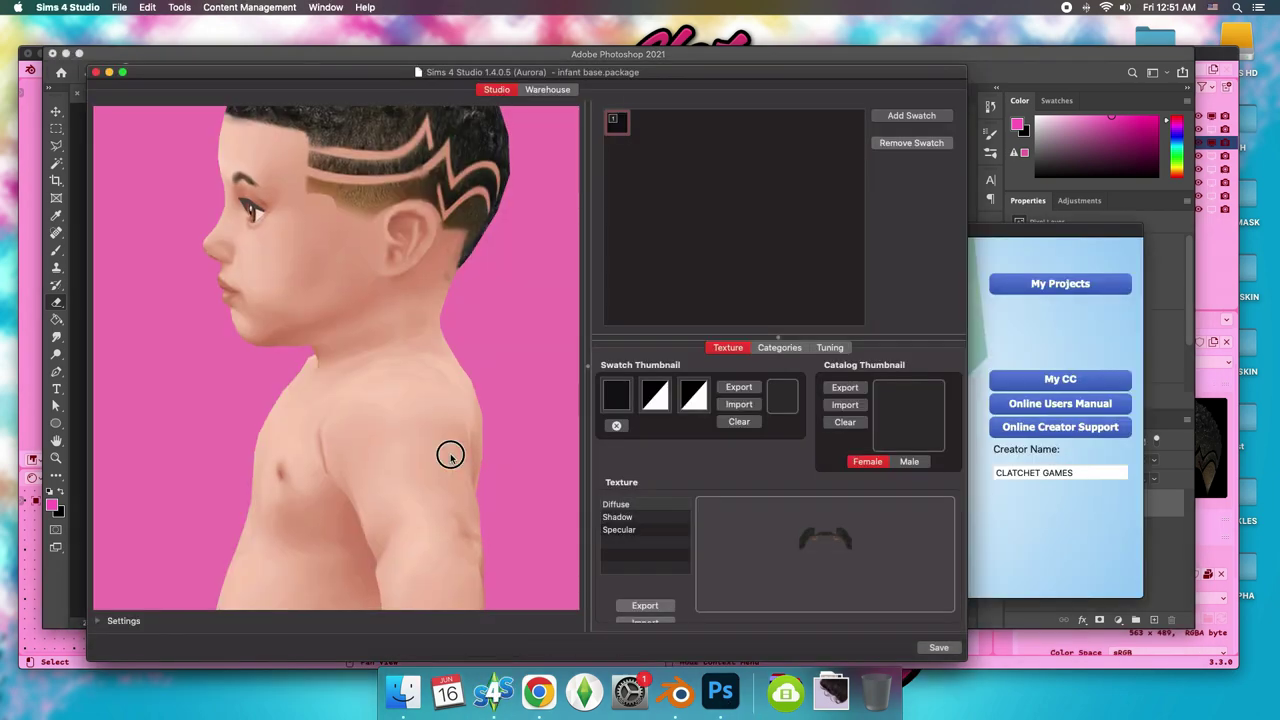
{"action": "mouse_move", "coordinate": [449, 451]}
{"action": "left_mouse_down"}
{"action": "mouse_move", "coordinate": [366, 417]}
{"action": "mouse_move", "coordinate": [395, 450]}
{"action": "mouse_move", "coordinate": [340, 452]}
{"action": "left_mouse_up"}
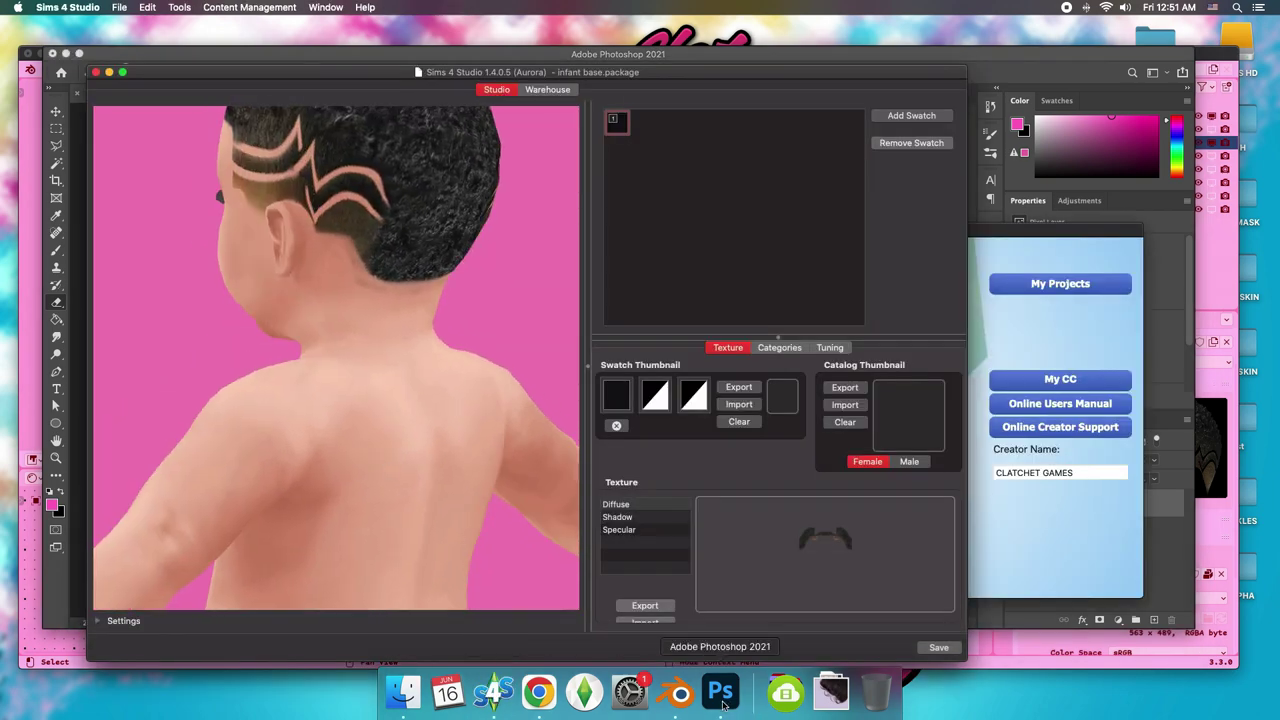
{"action": "left_click", "coordinate": [719, 692]}
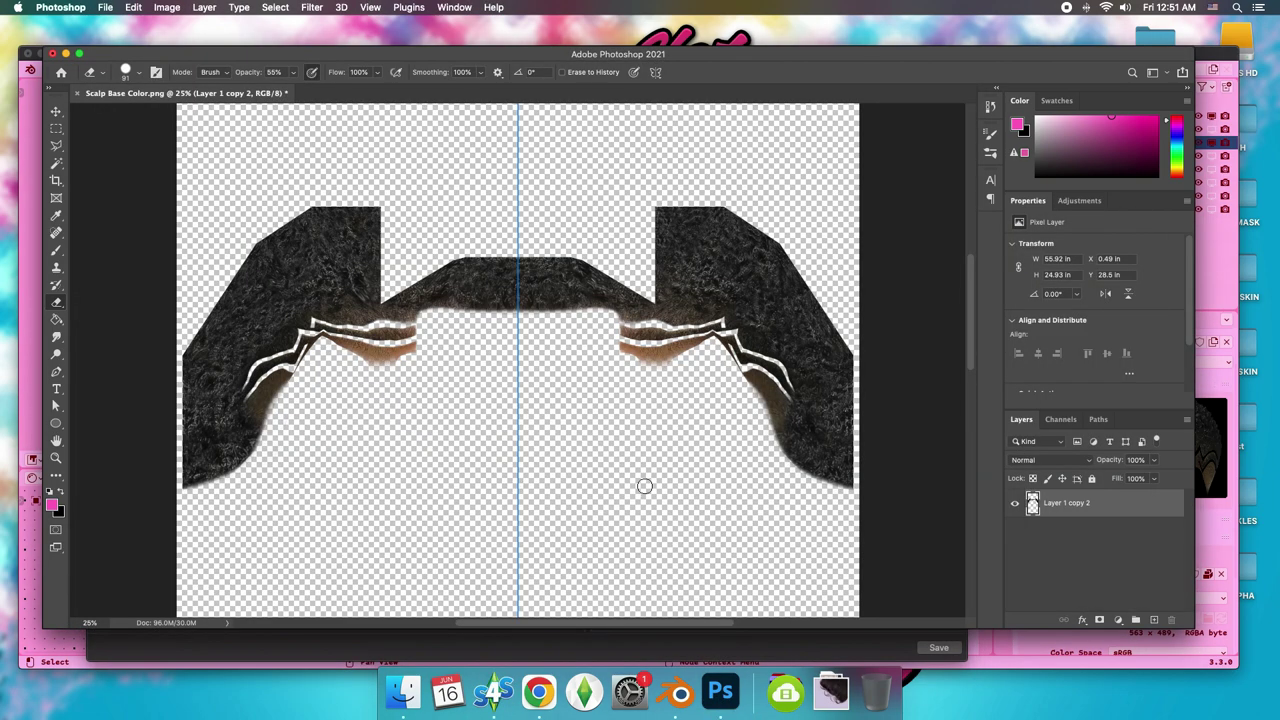
{"action": "key", "text": "bracketright"}
{"action": "key", "text": "bracketright"}
{"action": "key", "text": "bracketright"}
Save the texture as PNG over the existing scalp file, accepting the PNG options.
{"action": "left_click", "coordinate": [56, 112]}
{"action": "left_click", "coordinate": [105, 7]}
{"action": "left_click", "coordinate": [110, 157]}
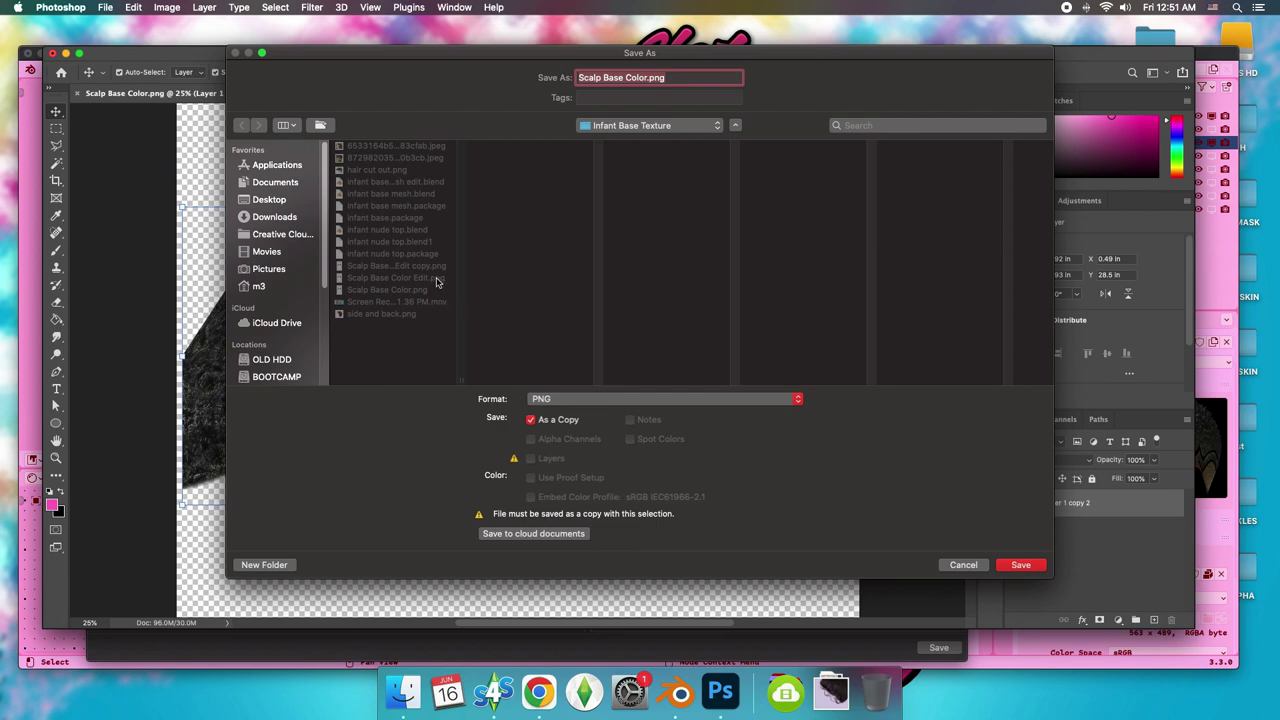
{"action": "left_click", "coordinate": [440, 266]}
{"action": "left_click", "coordinate": [1020, 565]}
{"action": "left_click", "coordinate": [740, 139]}
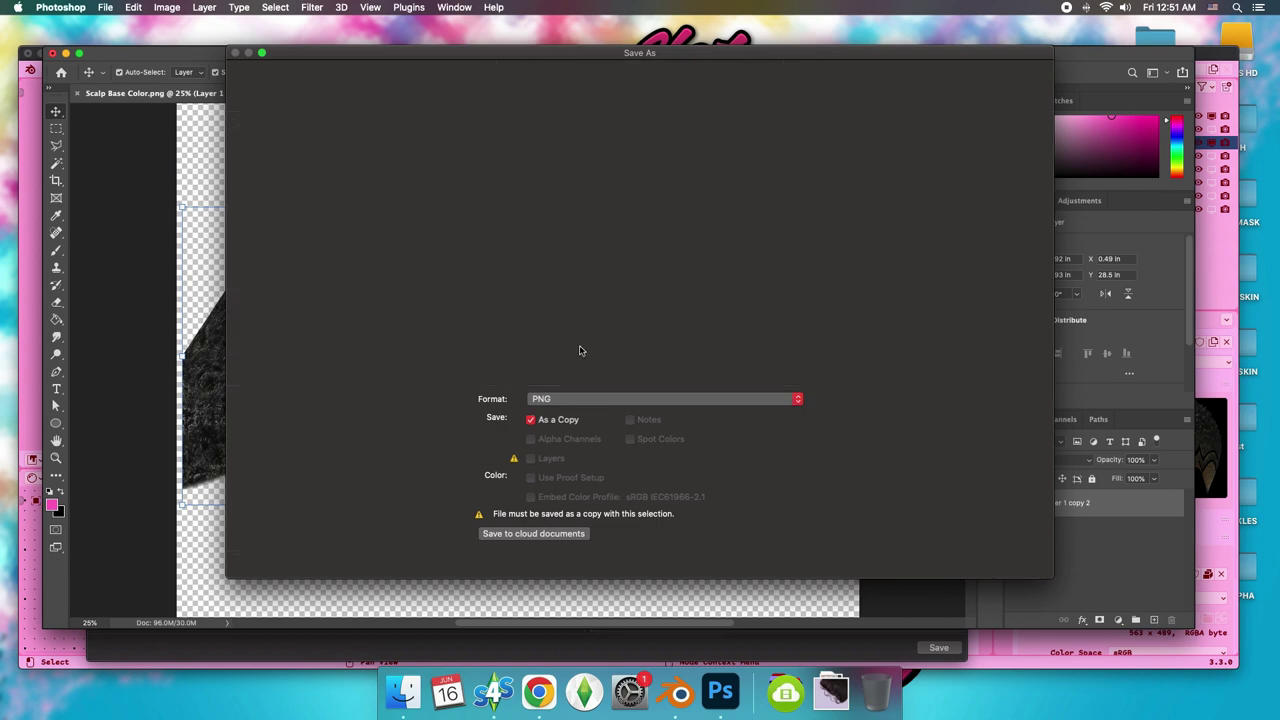
{"action": "left_click", "coordinate": [715, 295]}
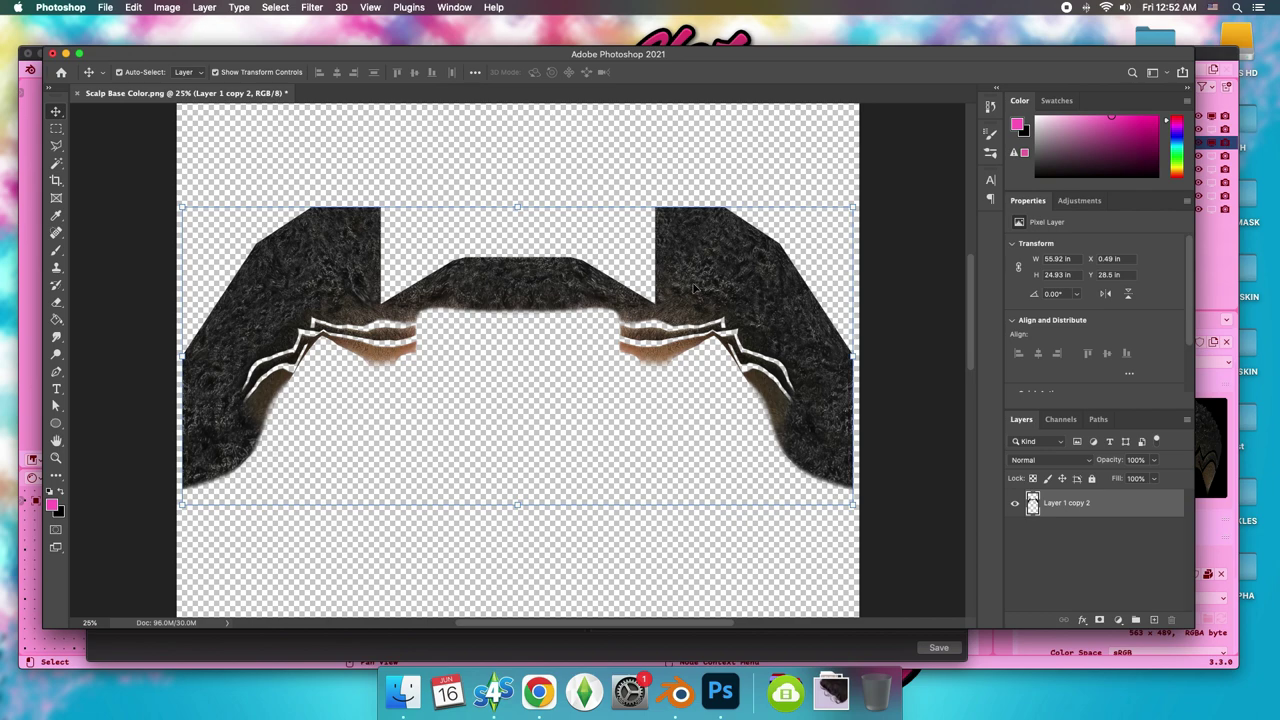
Import the re-saved scalp PNG from Infant Base Texture onto the infant in Sims 4 Studio.
{"action": "left_click", "coordinate": [512, 690]}
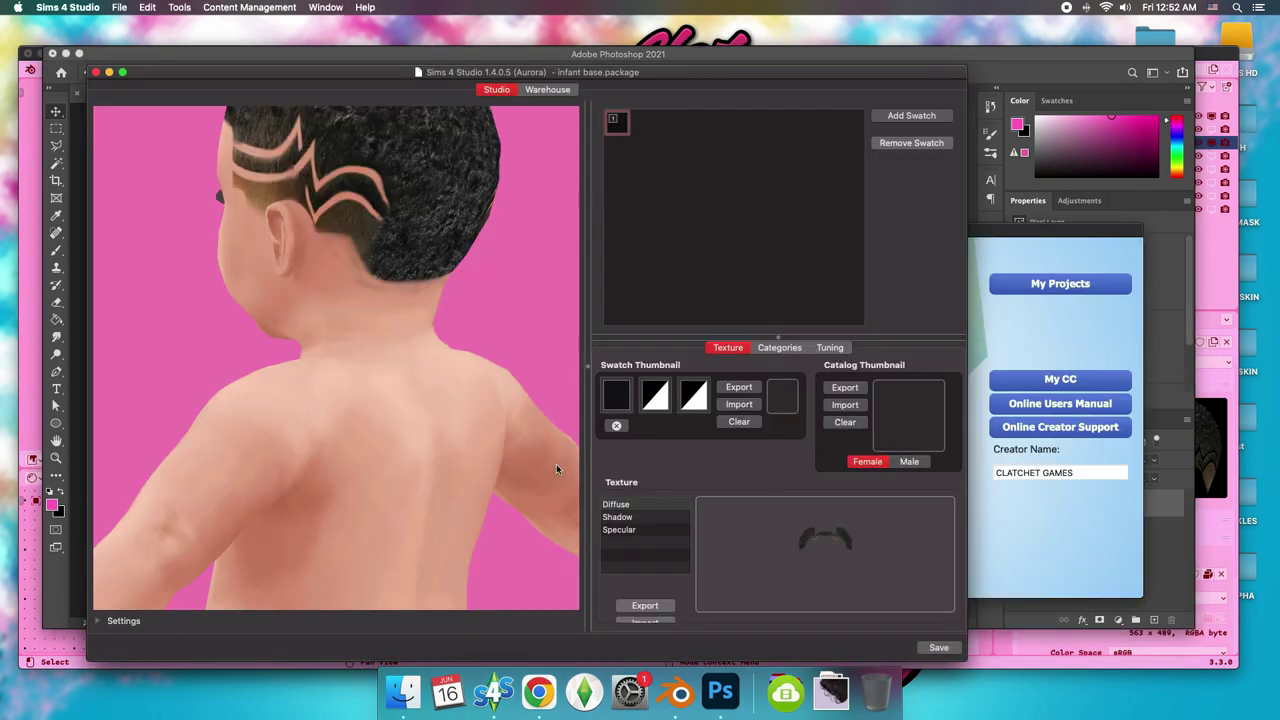
{"action": "left_click", "coordinate": [645, 622]}
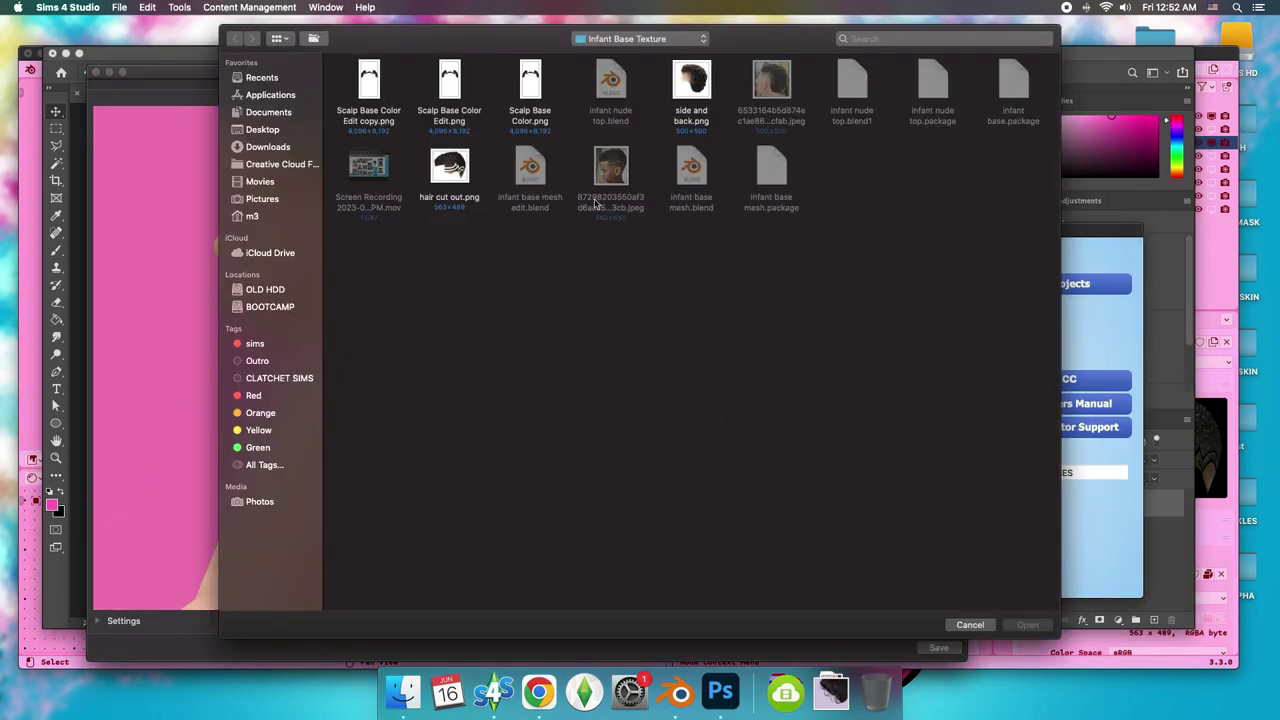
{"action": "double_click", "coordinate": [377, 117]}
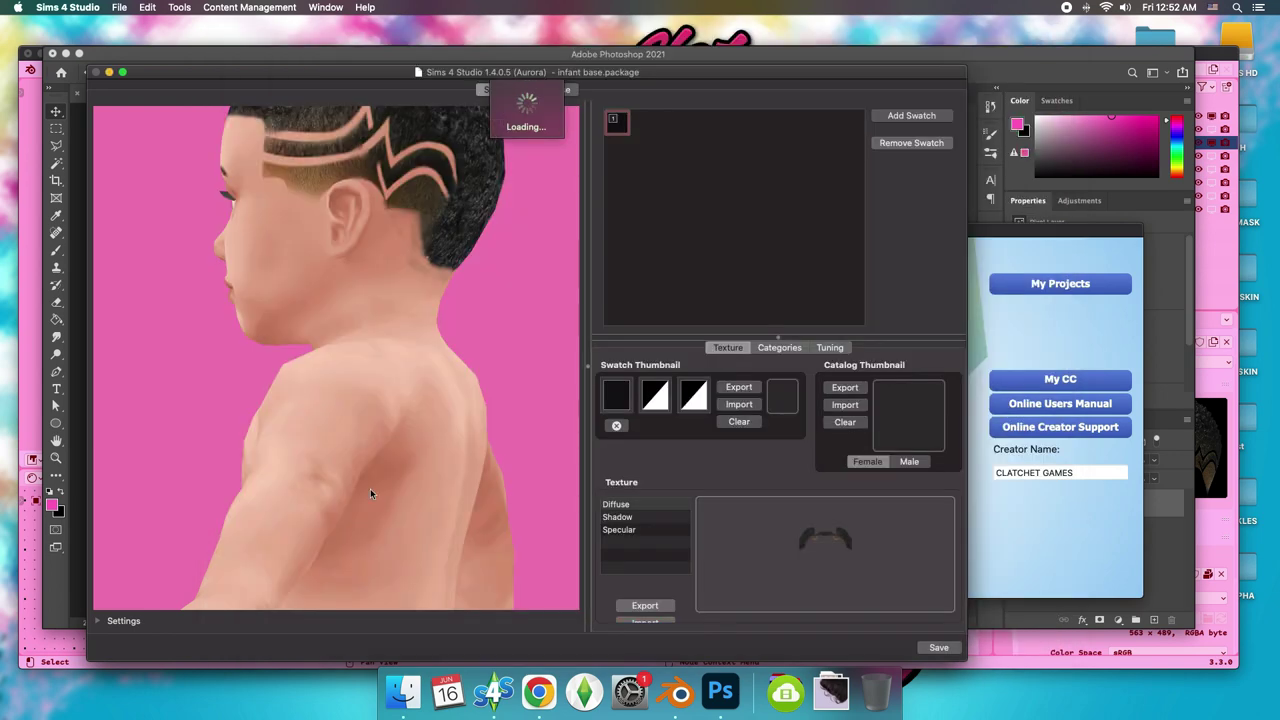